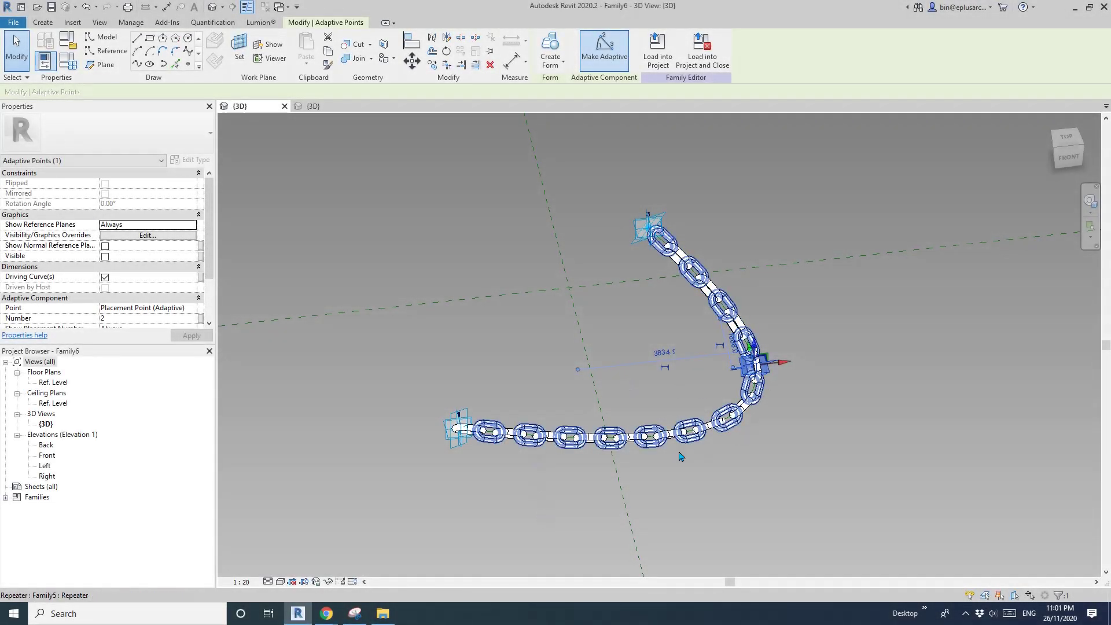
# - Drag adaptive point 2 to reshape the chain's bend
pyautogui.click(778, 461)
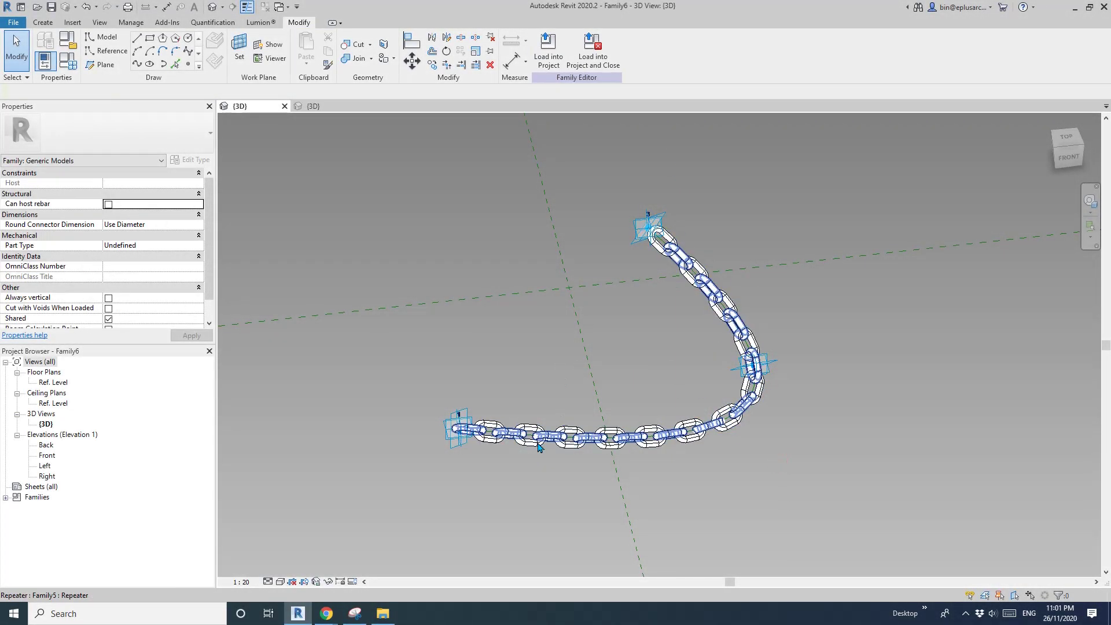
pyautogui.scroll(1, 754, 365)
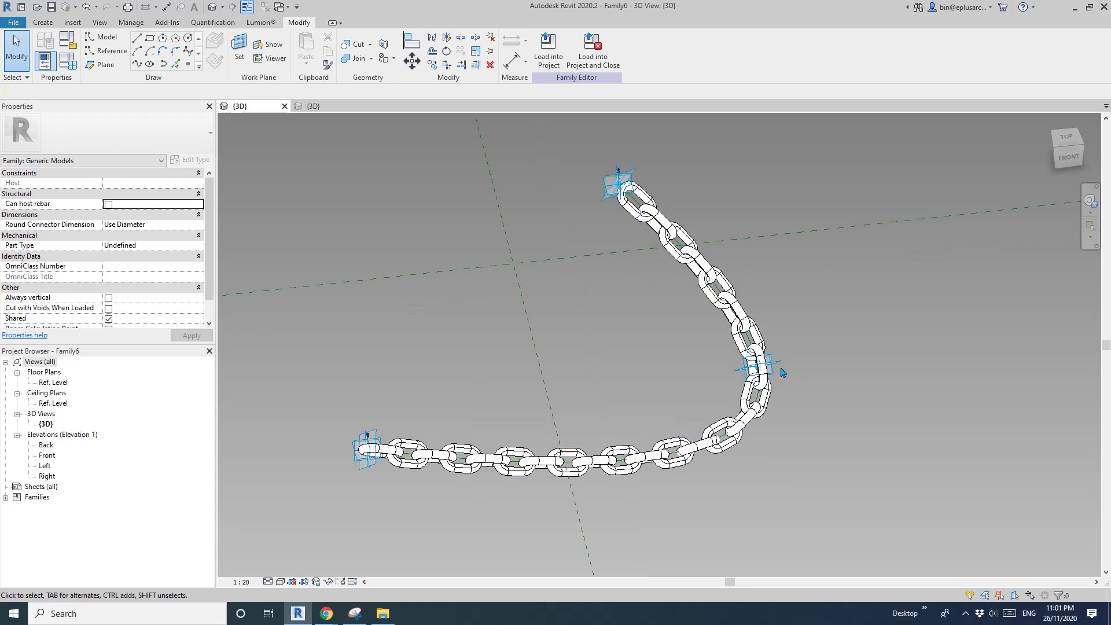
pyautogui.click(773, 365)
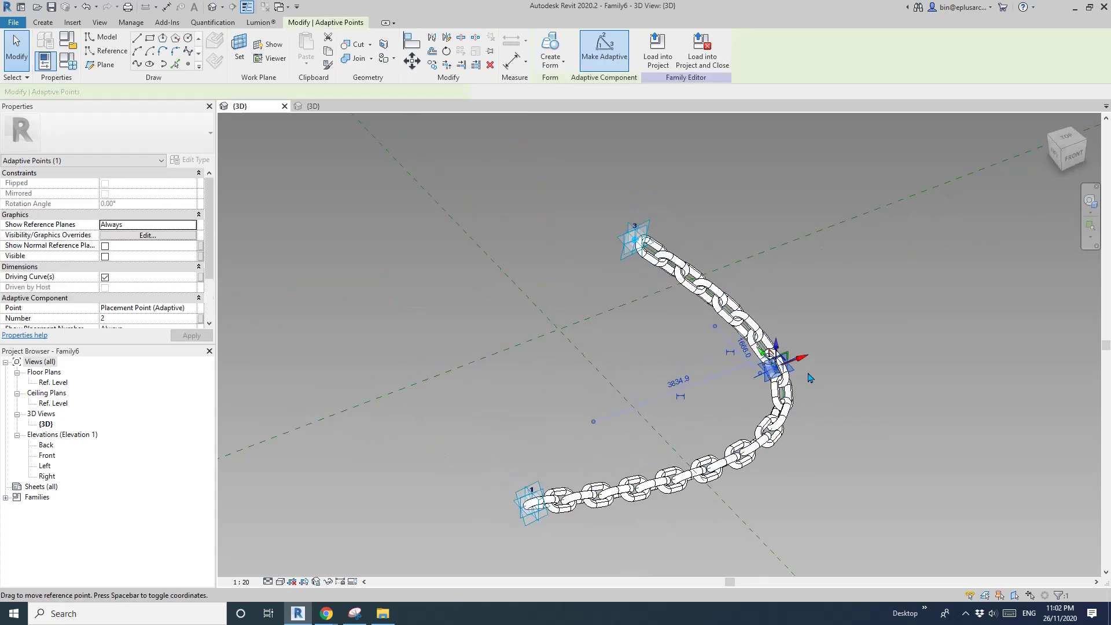
pyautogui.moveTo(808, 369); pyautogui.dragTo(381, 432)
# - Pull adaptive point 3 up and right so the chain runs in a longer curve
pyautogui.keyDown('shift'); pyautogui.moveTo(382, 432); pyautogui.dragTo(647, 324, button='middle'); pyautogui.keyUp('shift')
pyautogui.click(688, 300)
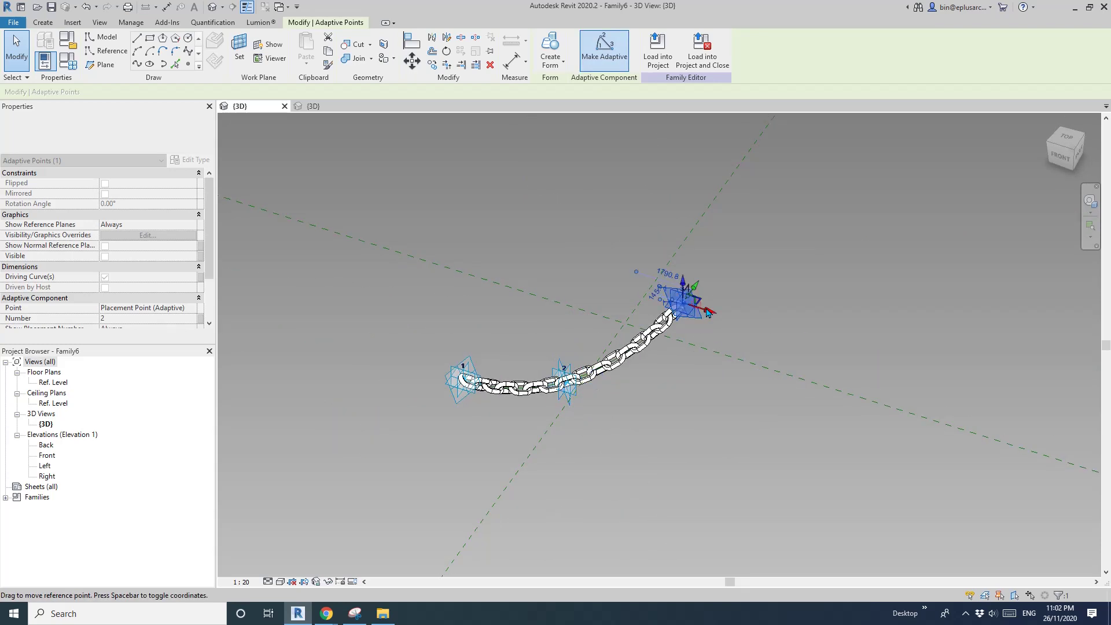
pyautogui.moveTo(698, 302); pyautogui.dragTo(792, 238)
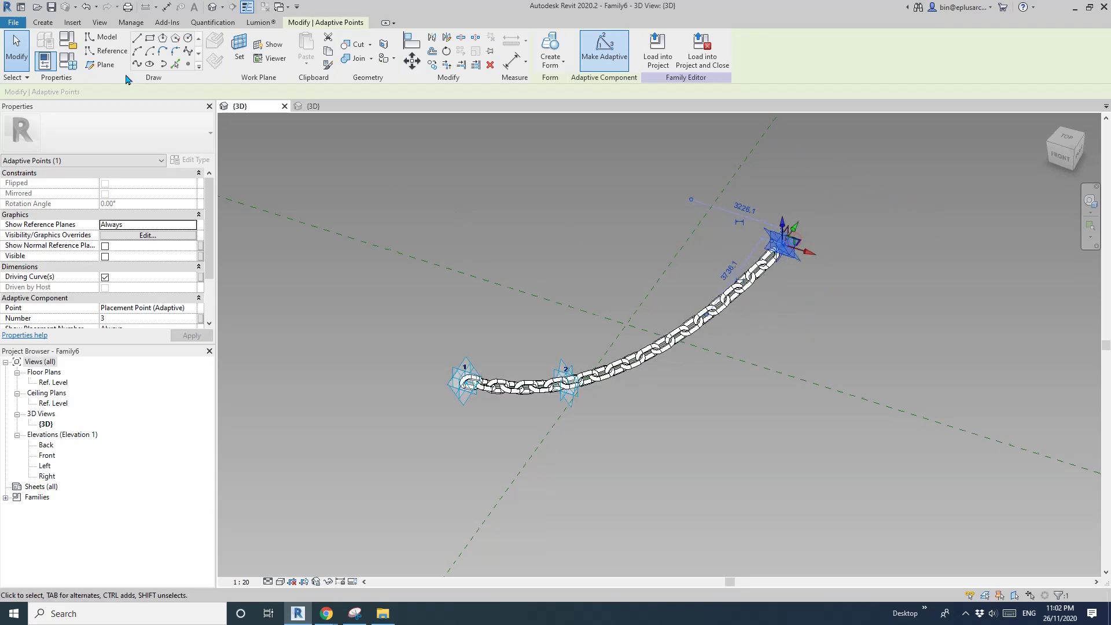
pyautogui.click(67, 60)
# - Try a Segment Length of 300, then apply 1000 for fewer, larger chain links
pyautogui.moveTo(258, 111); pyautogui.dragTo(218, 48)
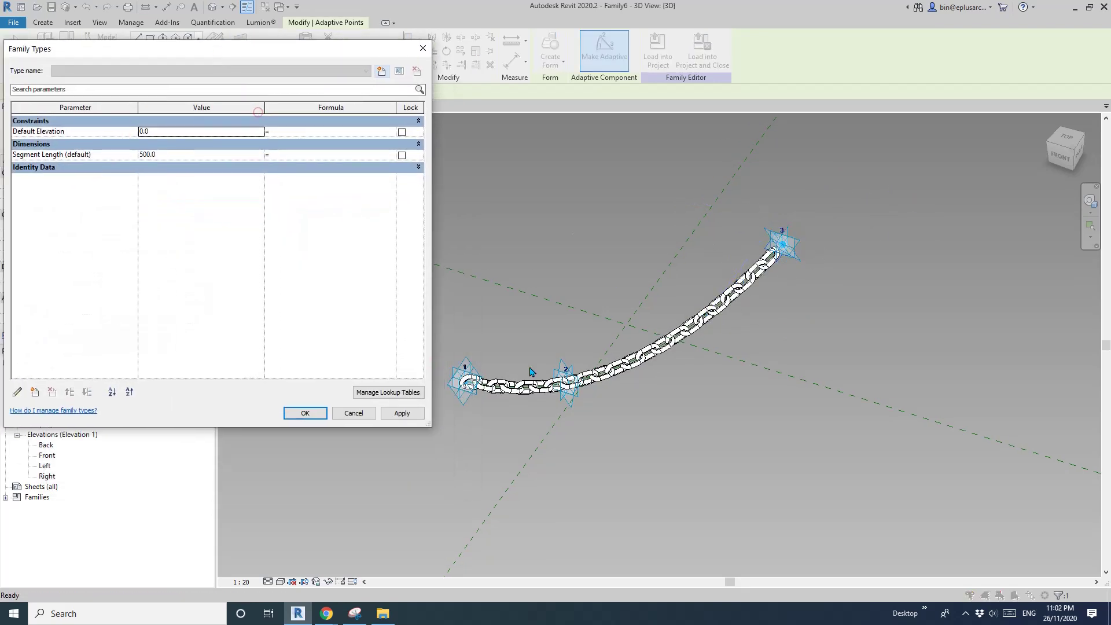
pyautogui.click(172, 157)
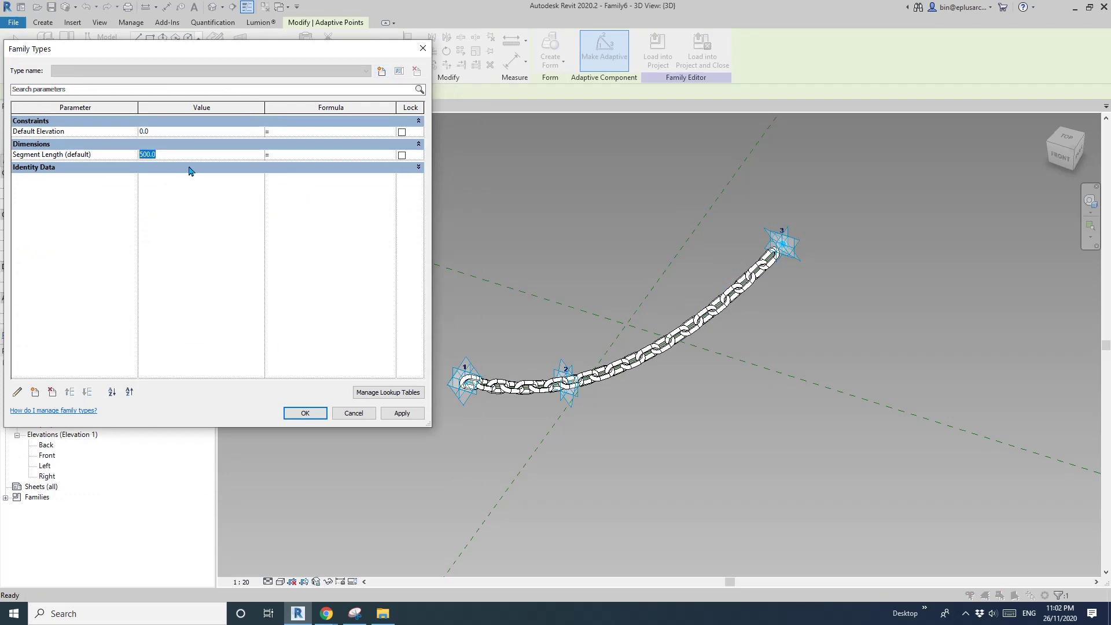
pyautogui.click(402, 412)
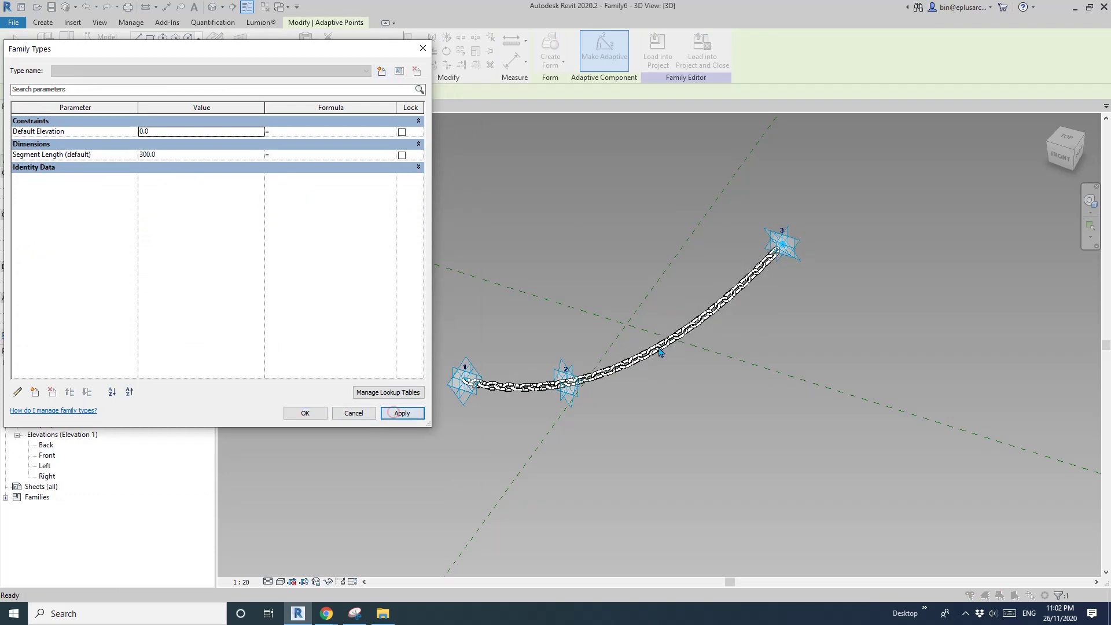
pyautogui.click(182, 157)
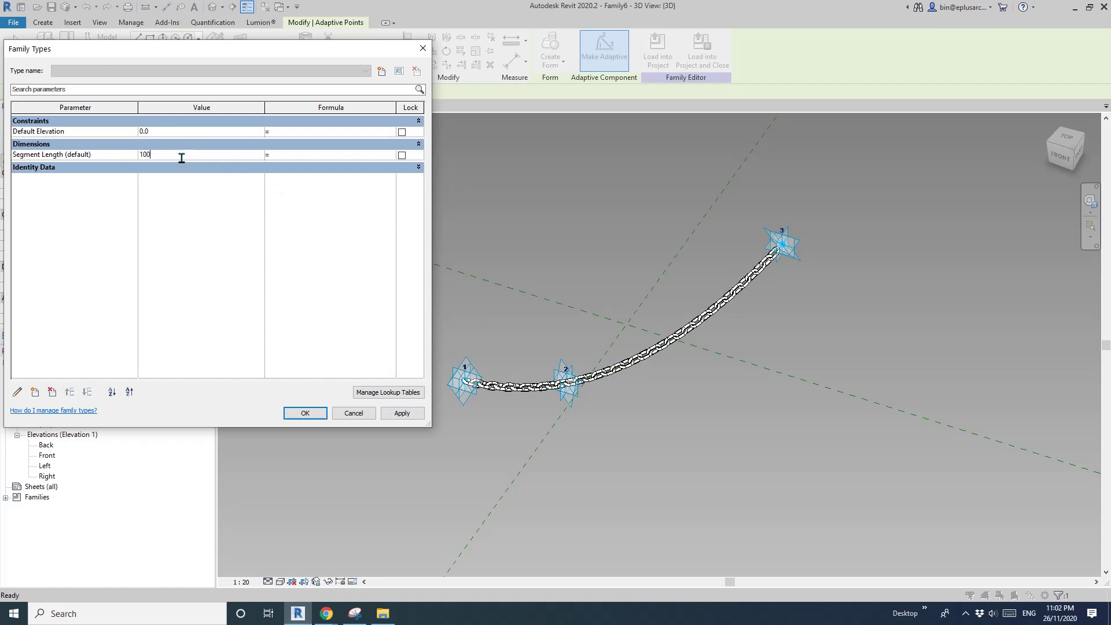
pyautogui.click(402, 414)
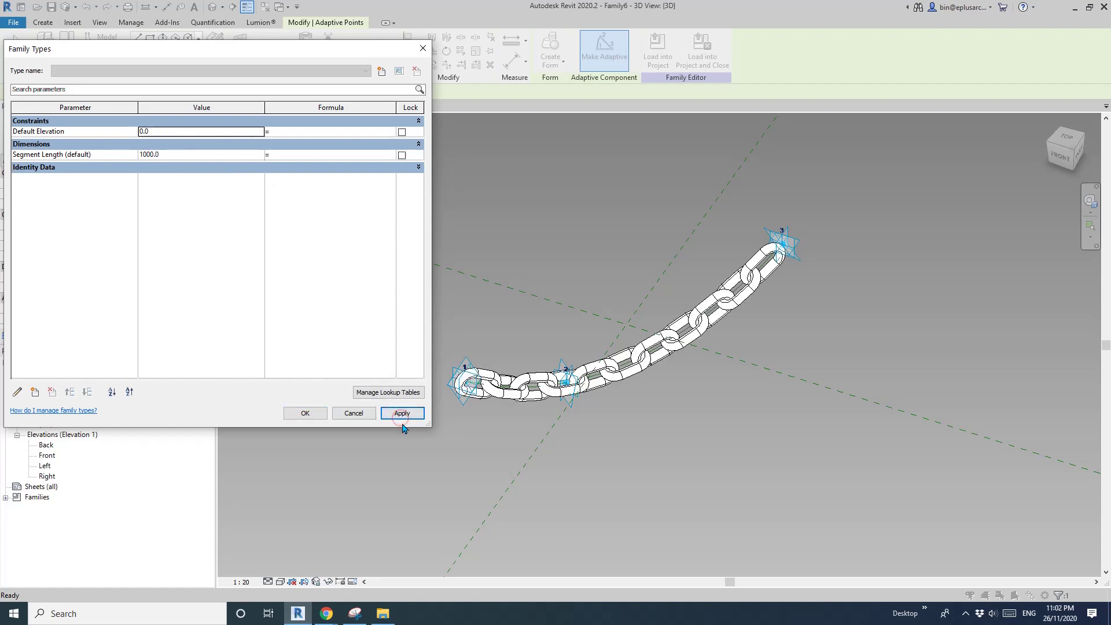
pyautogui.click(316, 417)
pyautogui.click(305, 413)
pyautogui.scroll(3, 630, 347)
pyautogui.keyDown('shift'); pyautogui.moveTo(628, 346); pyautogui.dragTo(675, 350, button='middle'); pyautogui.keyUp('shift')
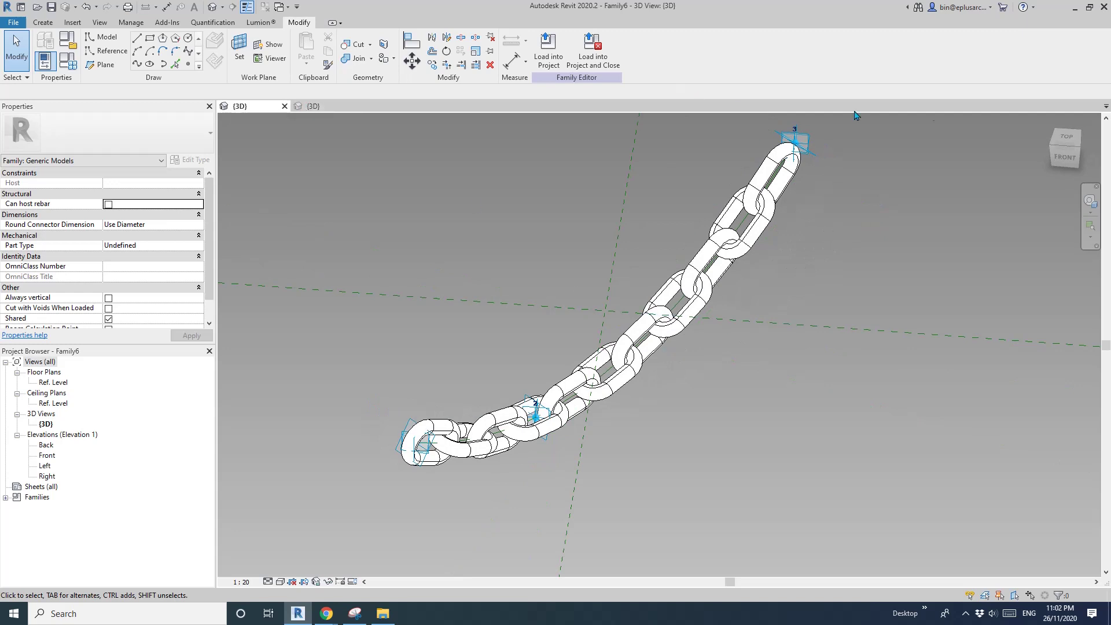
# - Close Family6 and Project2 without saving changes
pyautogui.click(284, 106)
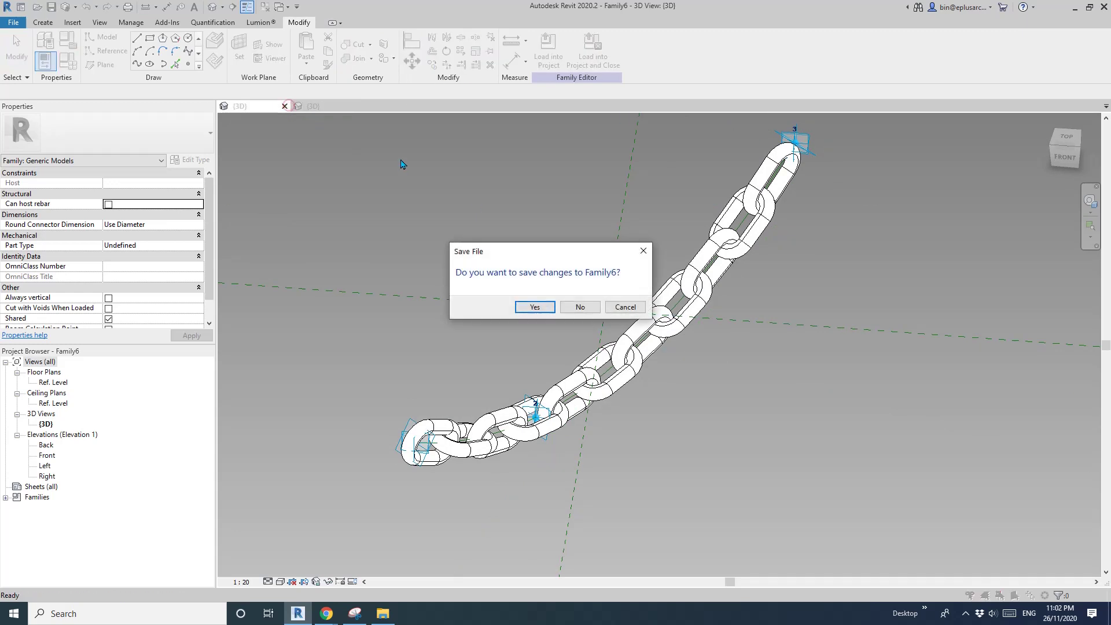
pyautogui.click(576, 306)
pyautogui.click(284, 106)
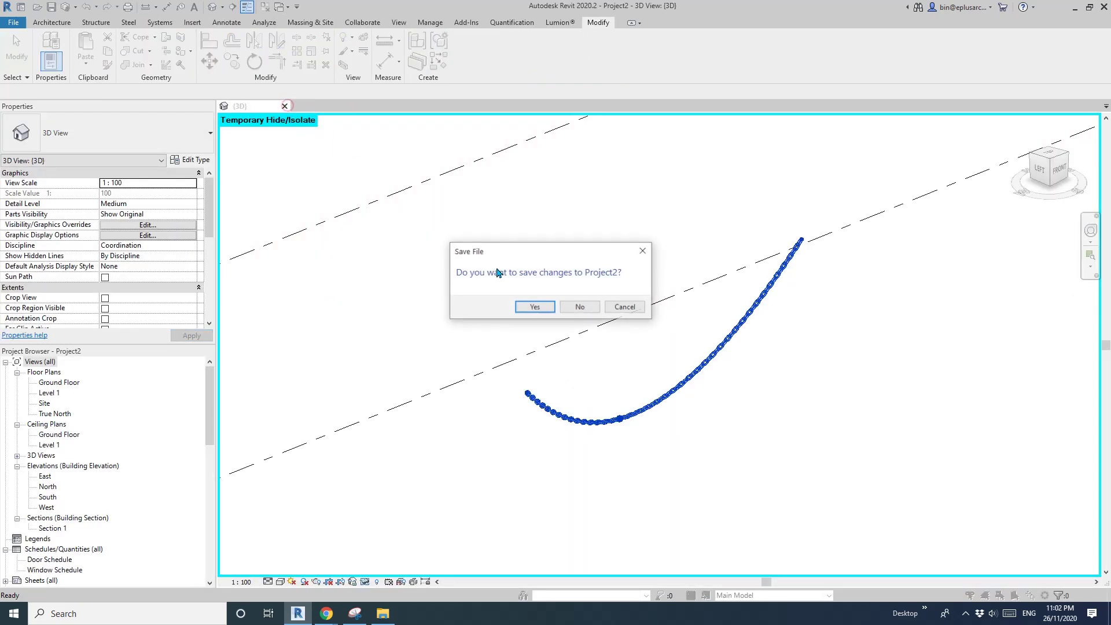
pyautogui.click(575, 308)
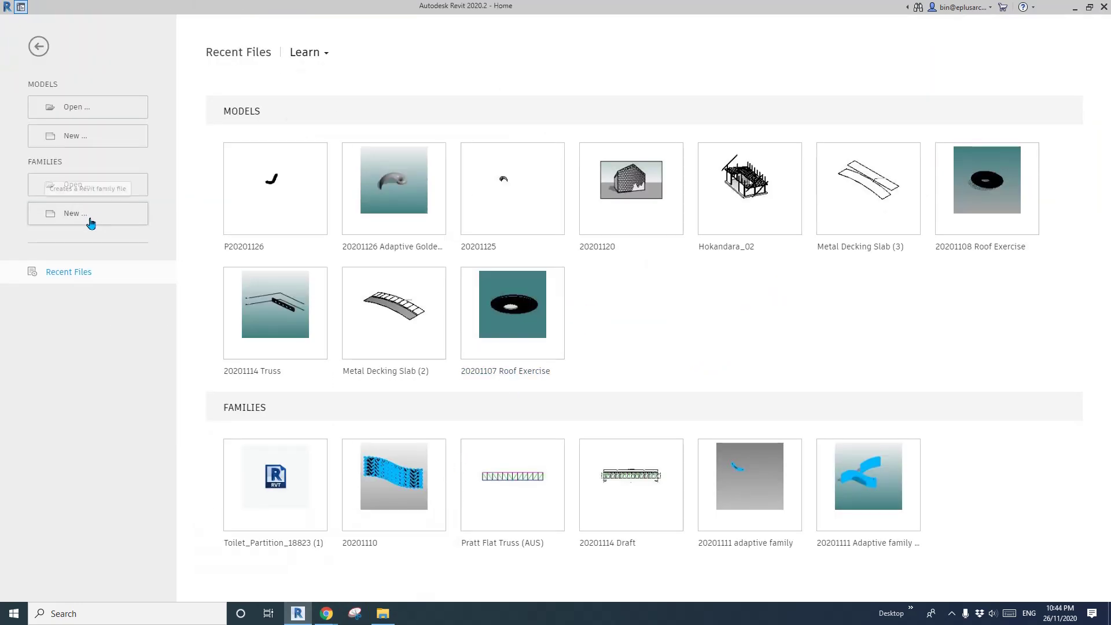
# - Create a new family from the Metric Generic Model Adaptive.rft template
pyautogui.click(91, 223)
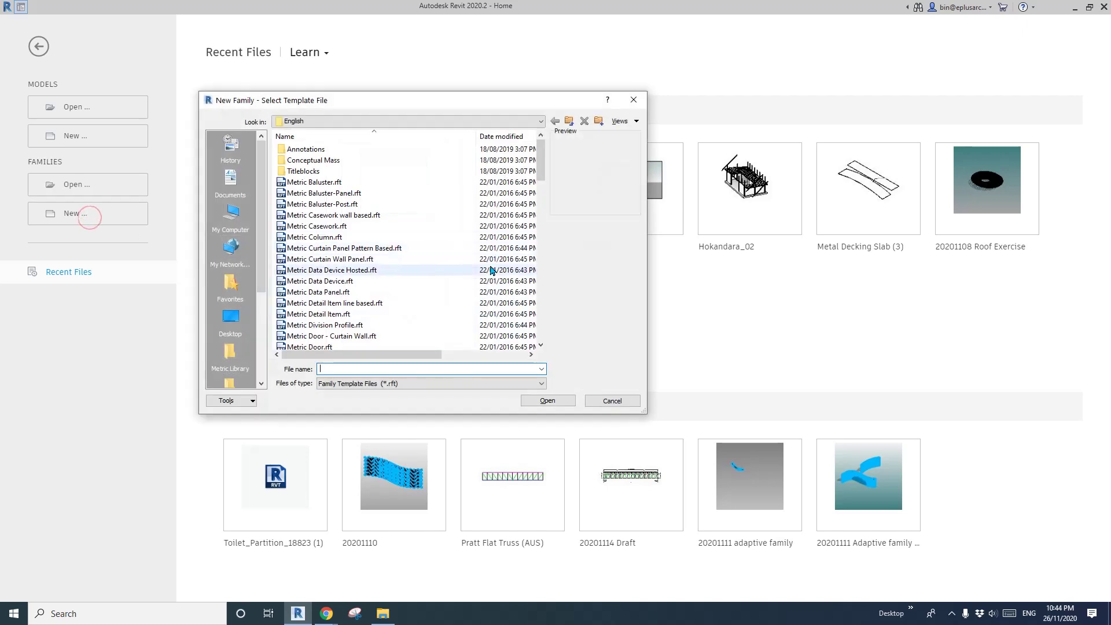
pyautogui.click(540, 259)
pyautogui.click(540, 259)
pyautogui.click(345, 315)
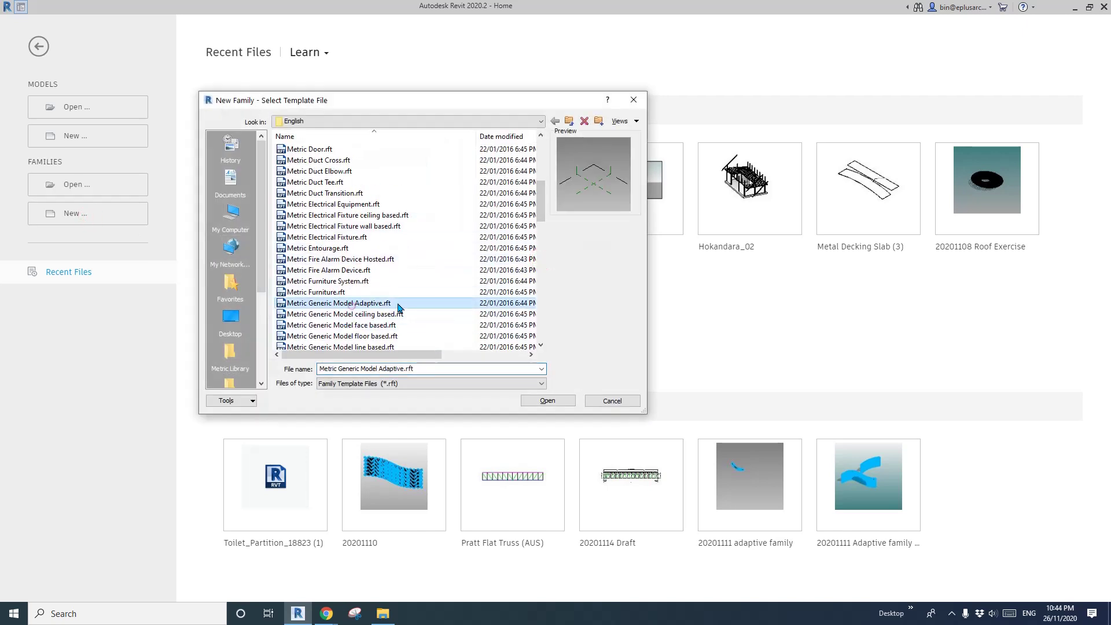
pyautogui.click(556, 400)
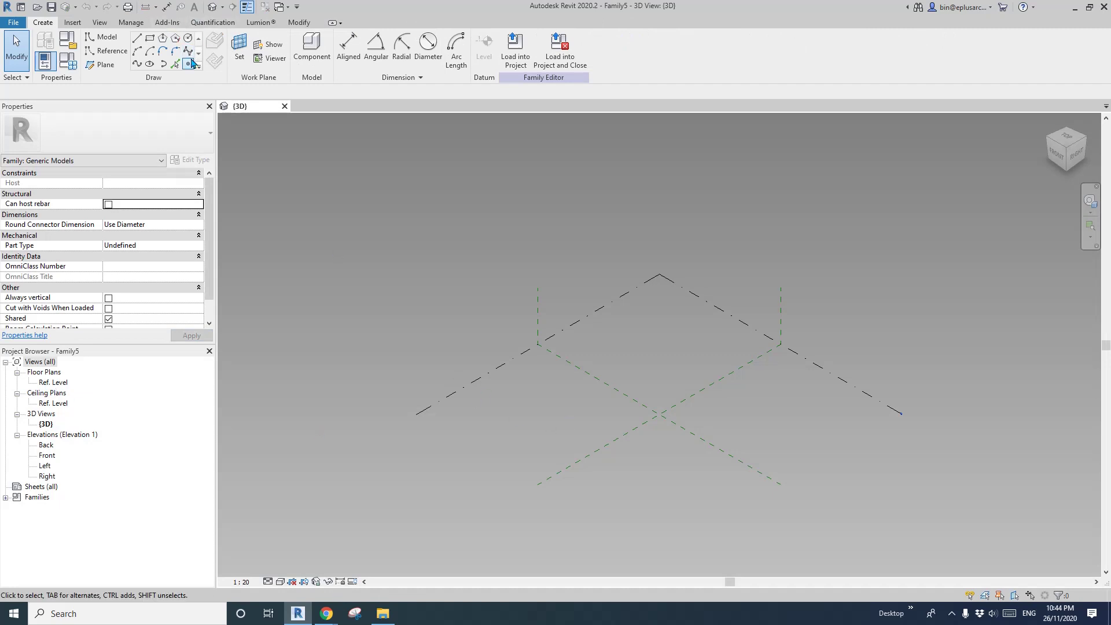
# - Place two reference points, make them adaptive, and join them with a reference line
pyautogui.click(189, 64)
pyautogui.click(538, 398)
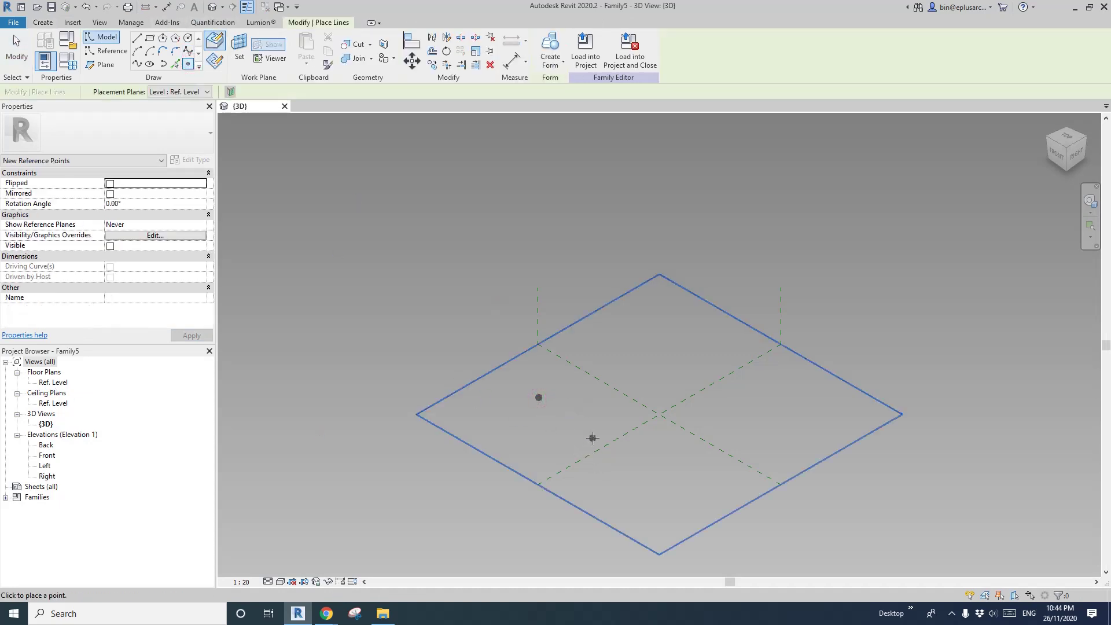
pyautogui.click(591, 428)
pyautogui.press('Escape')
pyautogui.press('Escape')
pyautogui.moveTo(446, 327); pyautogui.dragTo(639, 459)
pyautogui.keyDown('shift'); pyautogui.moveTo(641, 459); pyautogui.dragTo(719, 454, button='middle'); pyautogui.keyUp('shift')
pyautogui.click(602, 45)
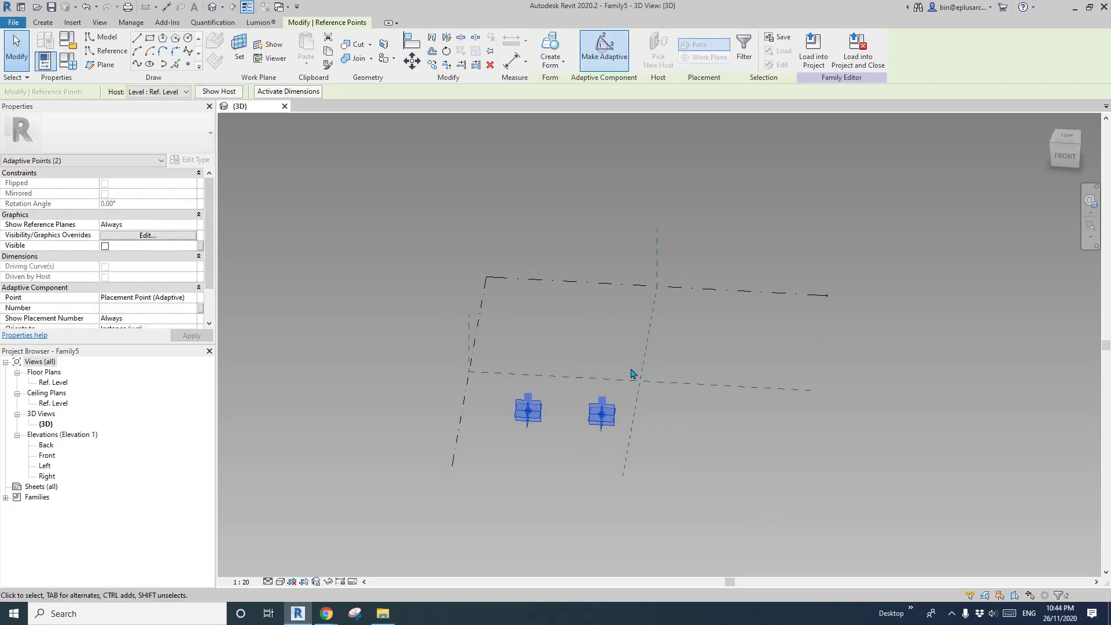
pyautogui.click(136, 64)
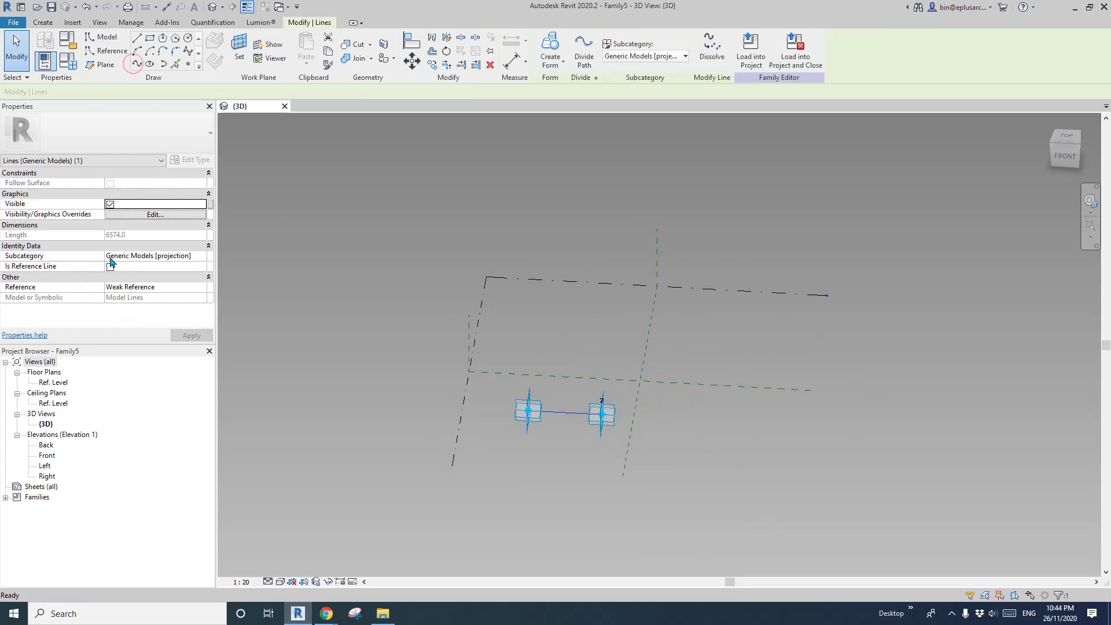
# - Host reference points along the new reference line
pyautogui.scroll(4, 554, 441)
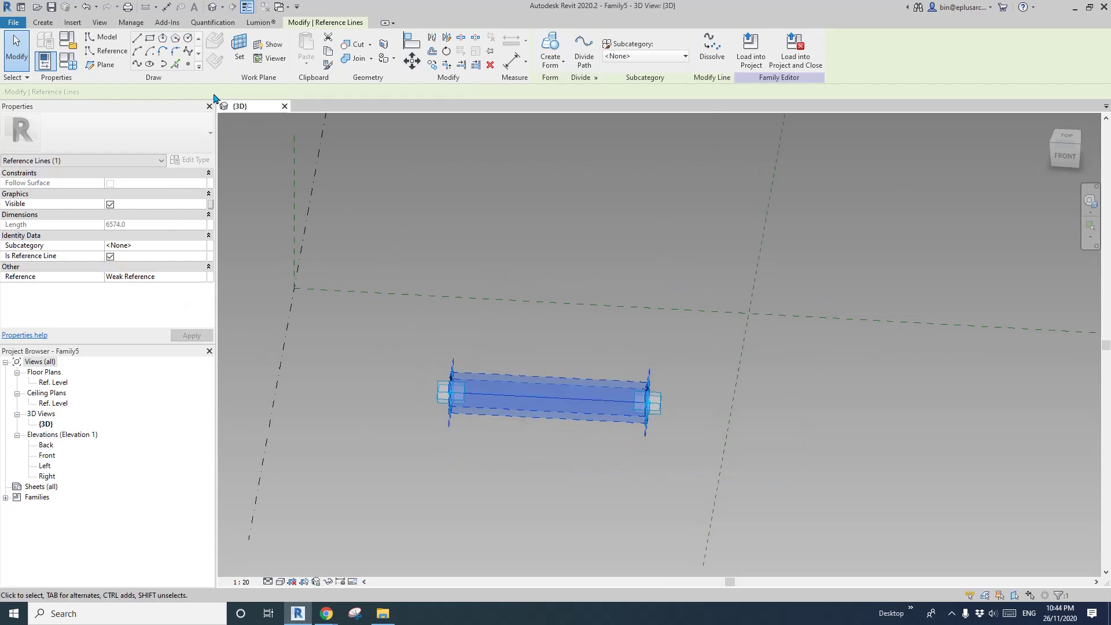
pyautogui.click(188, 65)
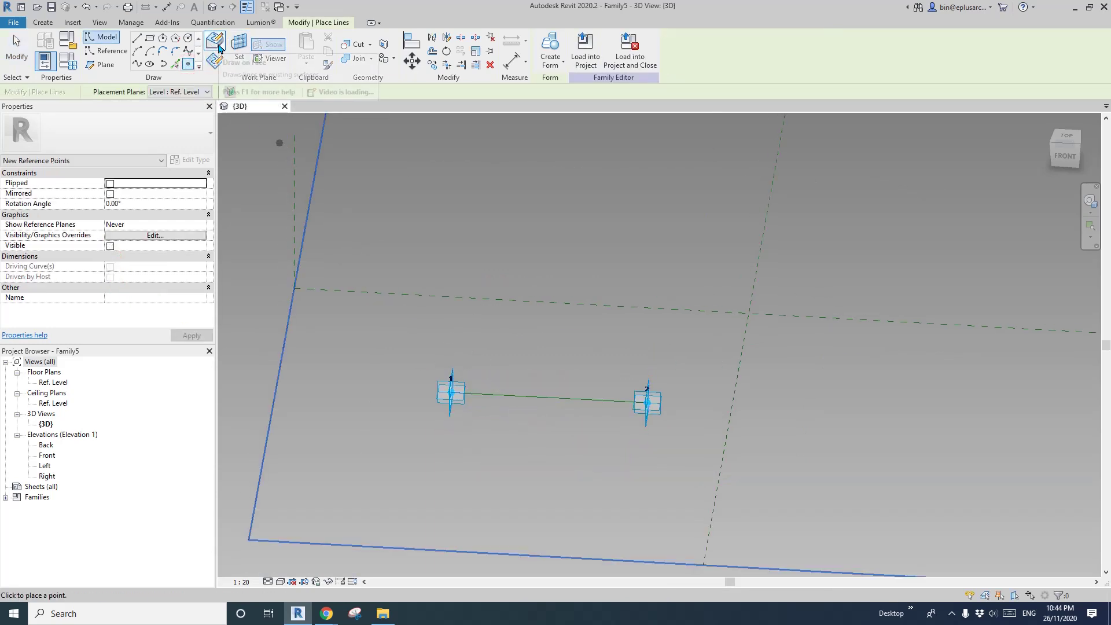
pyautogui.click(606, 400)
pyautogui.keyDown('shift'); pyautogui.moveTo(543, 454); pyautogui.dragTo(538, 381, button='middle'); pyautogui.keyUp('shift')
pyautogui.scroll(1, 555, 402)
pyautogui.press('Escape')
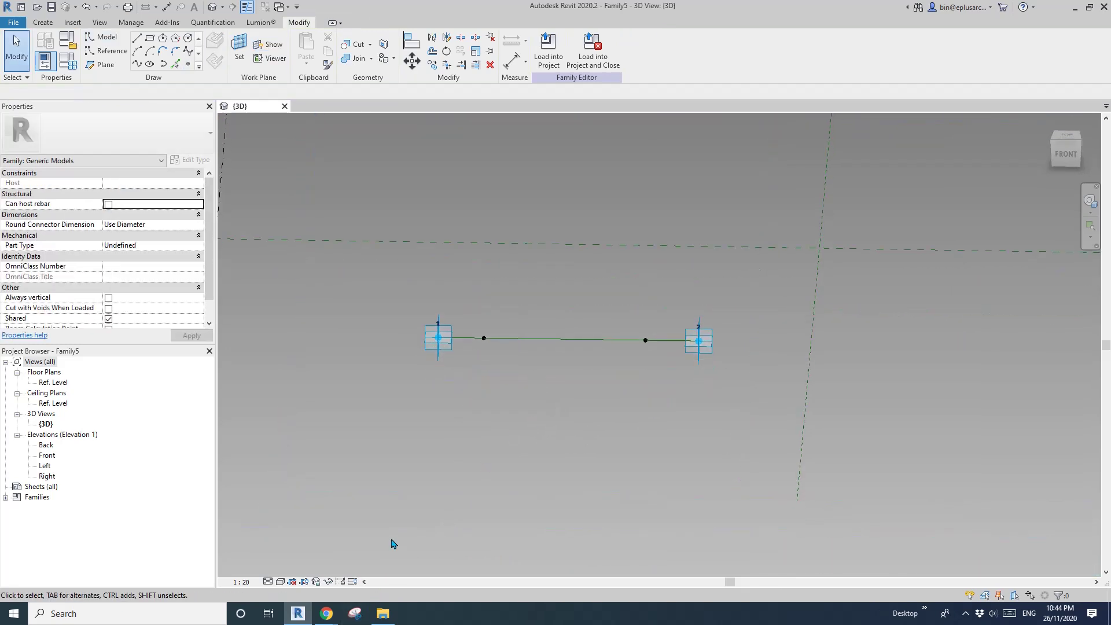
pyautogui.click(355, 613)
# - Snip the area around the line and sketch magenta link-outline loops over it
pyautogui.click(264, 301)
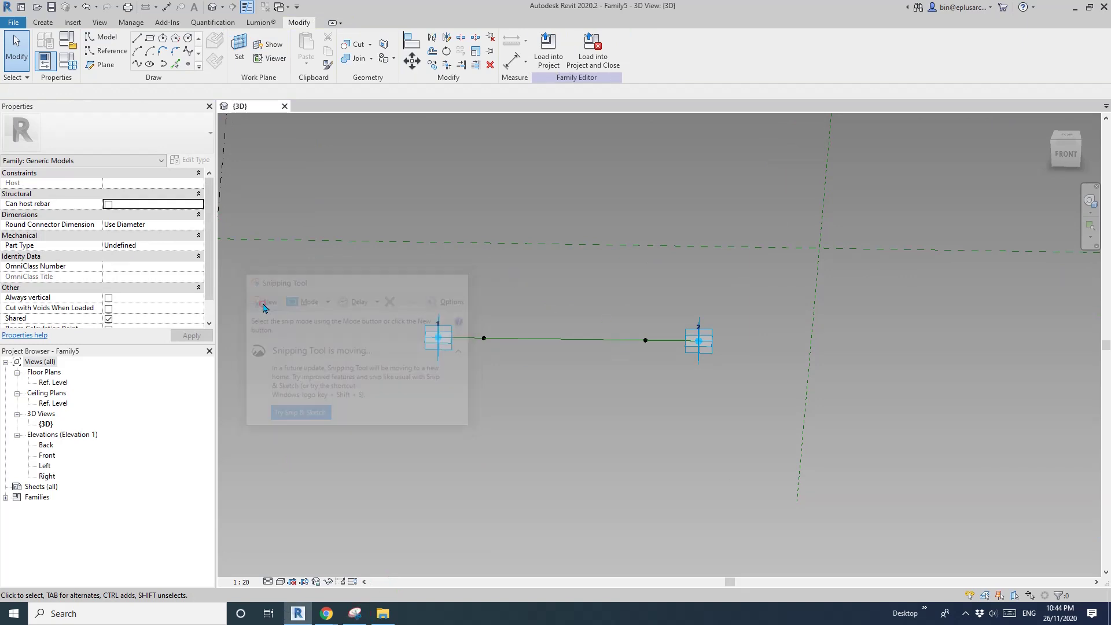
pyautogui.moveTo(340, 207); pyautogui.dragTo(816, 479)
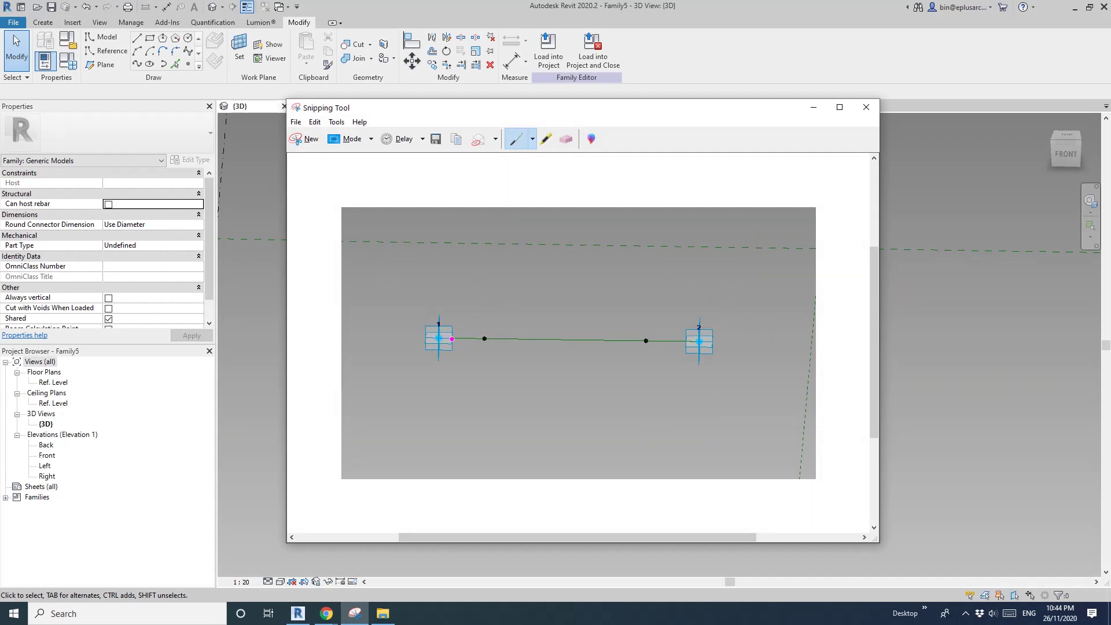
pyautogui.moveTo(466, 296); pyautogui.dragTo(588, 285)
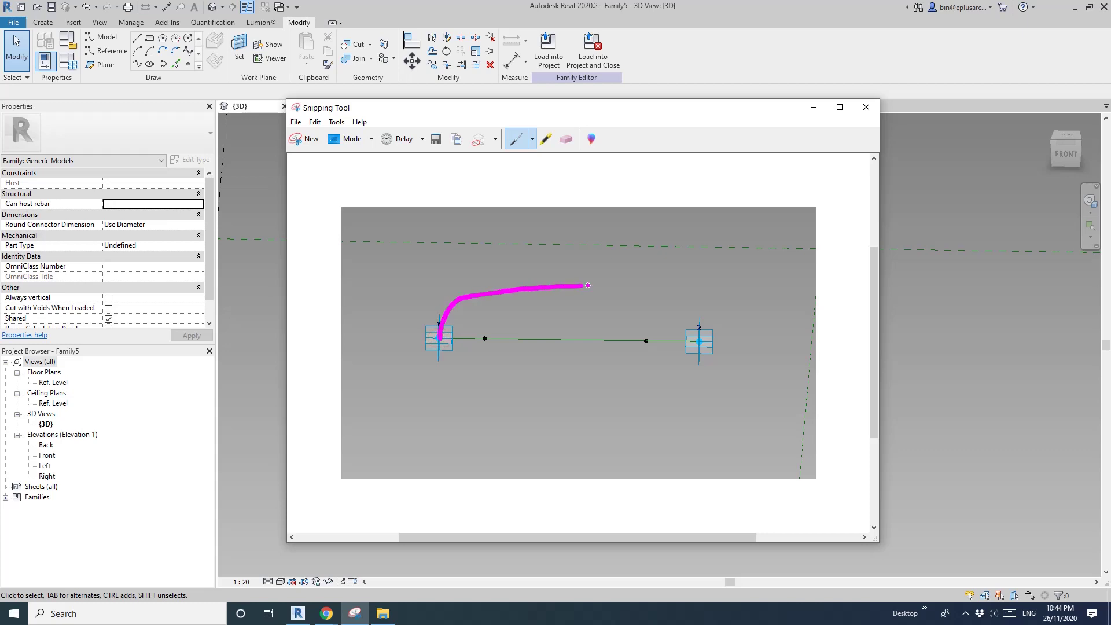
pyautogui.moveTo(695, 371)
pyautogui.mouseDown()
pyautogui.moveTo(616, 390)
pyautogui.moveTo(449, 378)
pyautogui.mouseUp()
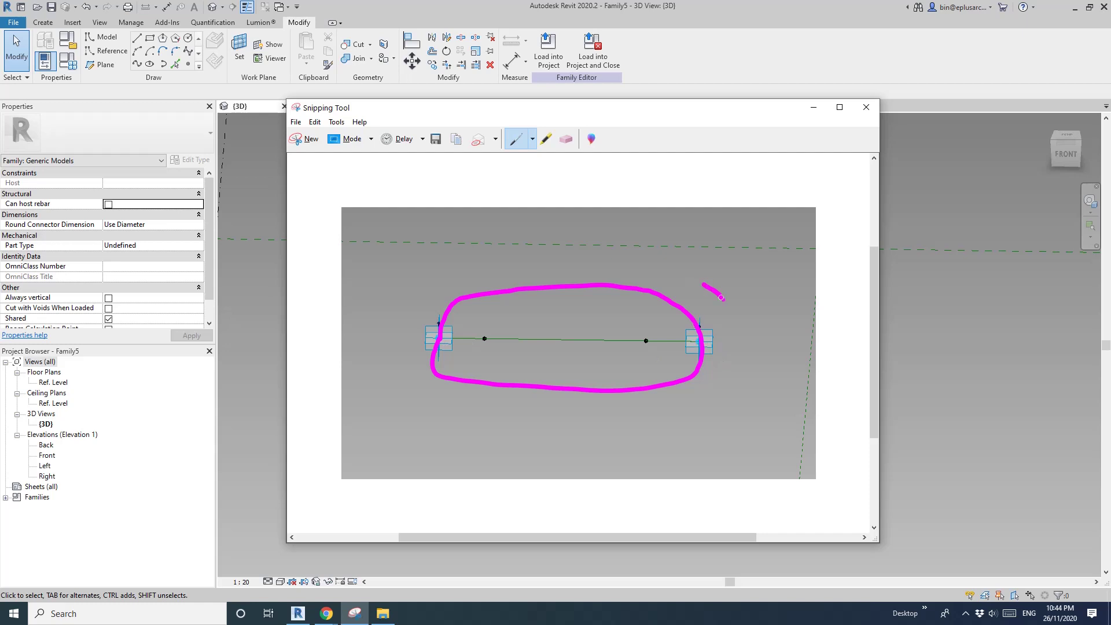
pyautogui.moveTo(731, 367)
pyautogui.mouseDown()
pyautogui.moveTo(654, 415)
pyautogui.moveTo(470, 421)
pyautogui.moveTo(399, 324)
pyautogui.moveTo(507, 265)
pyautogui.moveTo(668, 277)
pyautogui.mouseUp()
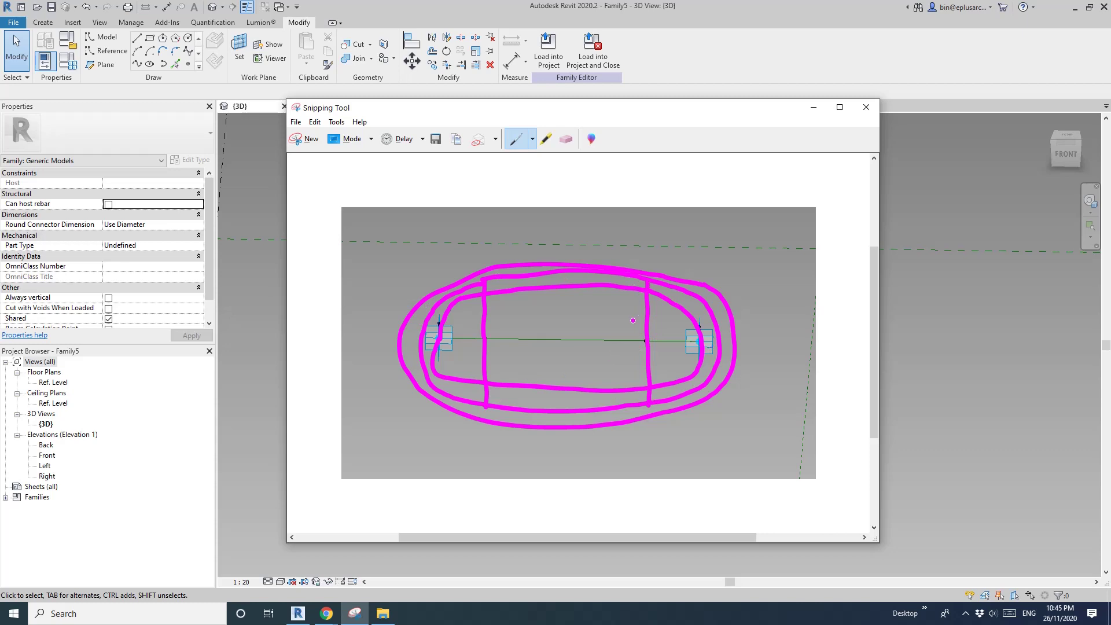
# - Place a point on the first inner point's work plane and drag it below the line
pyautogui.click(885, 318)
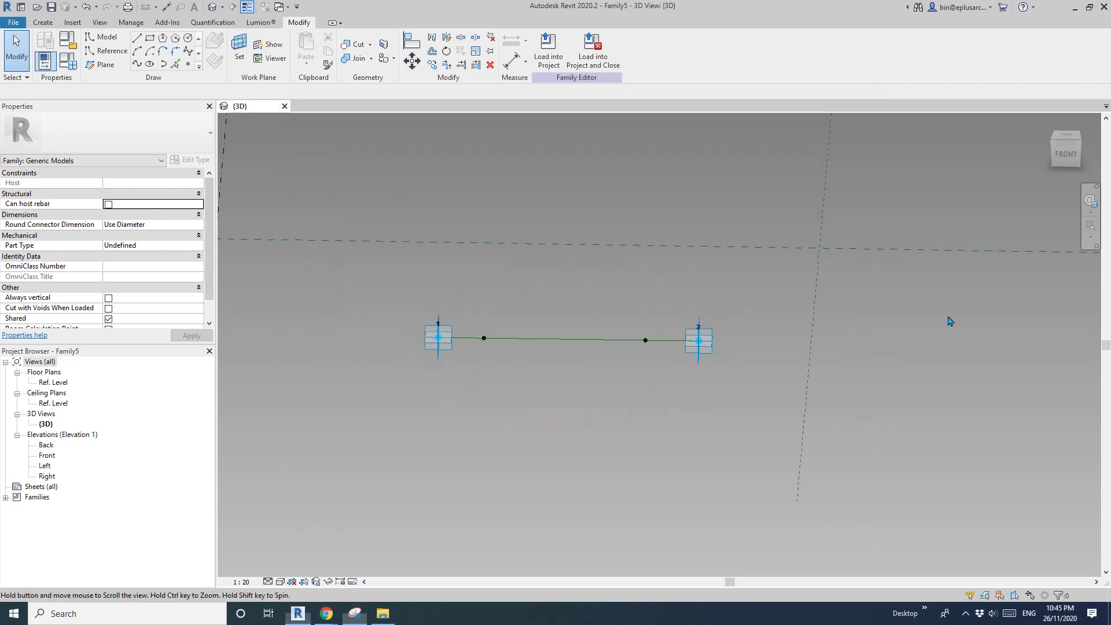
pyautogui.moveTo(567, 327); pyautogui.dragTo(568, 329, button='middle')
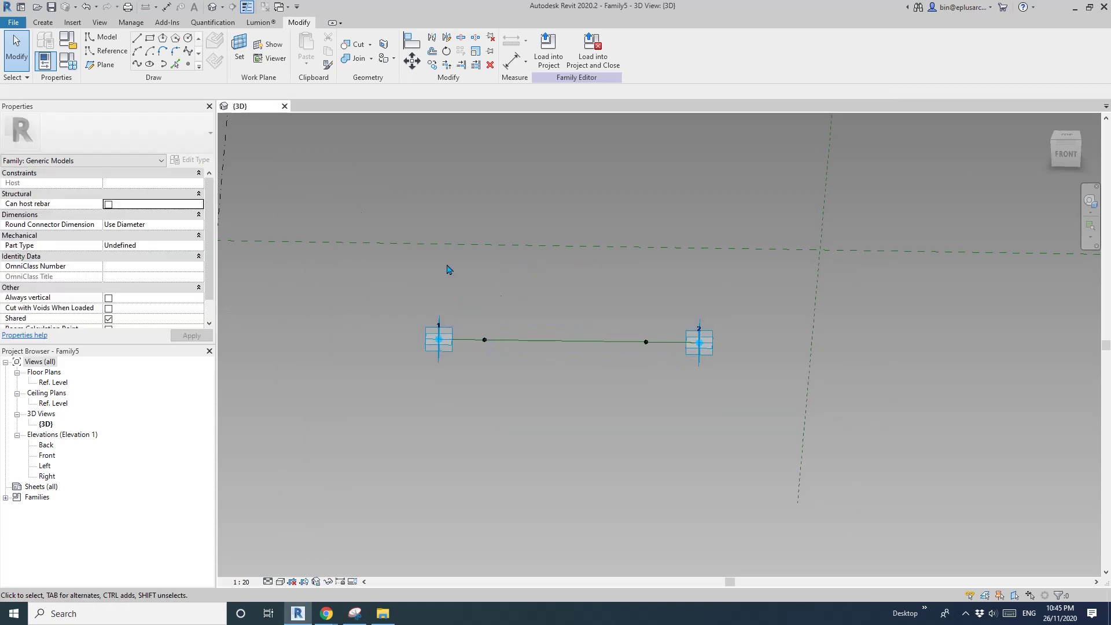
pyautogui.click(191, 64)
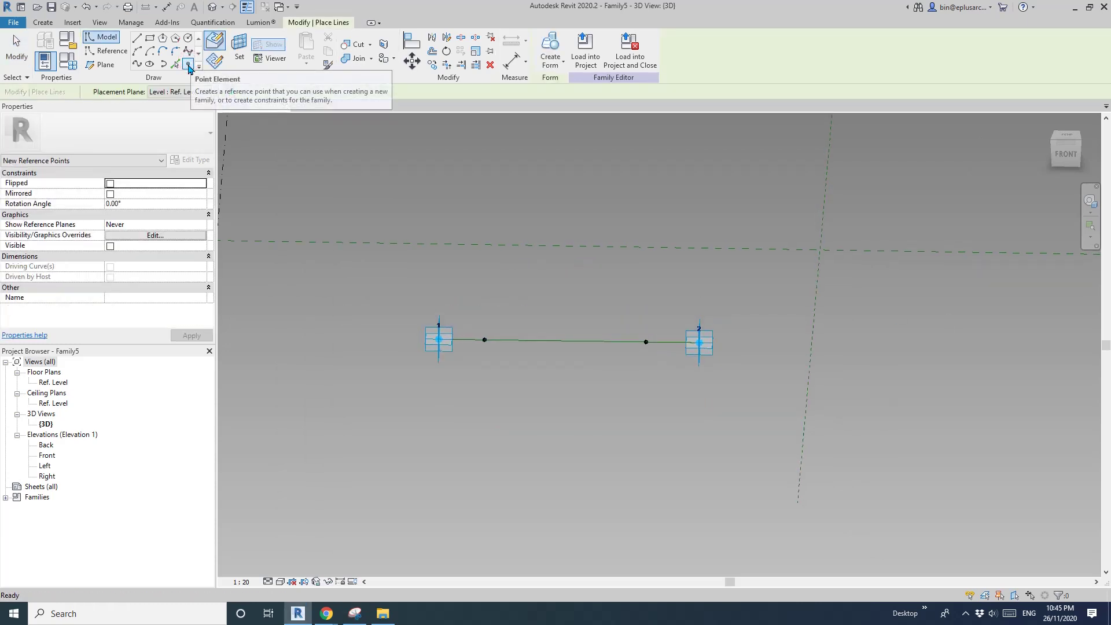
pyautogui.scroll(1, 513, 312)
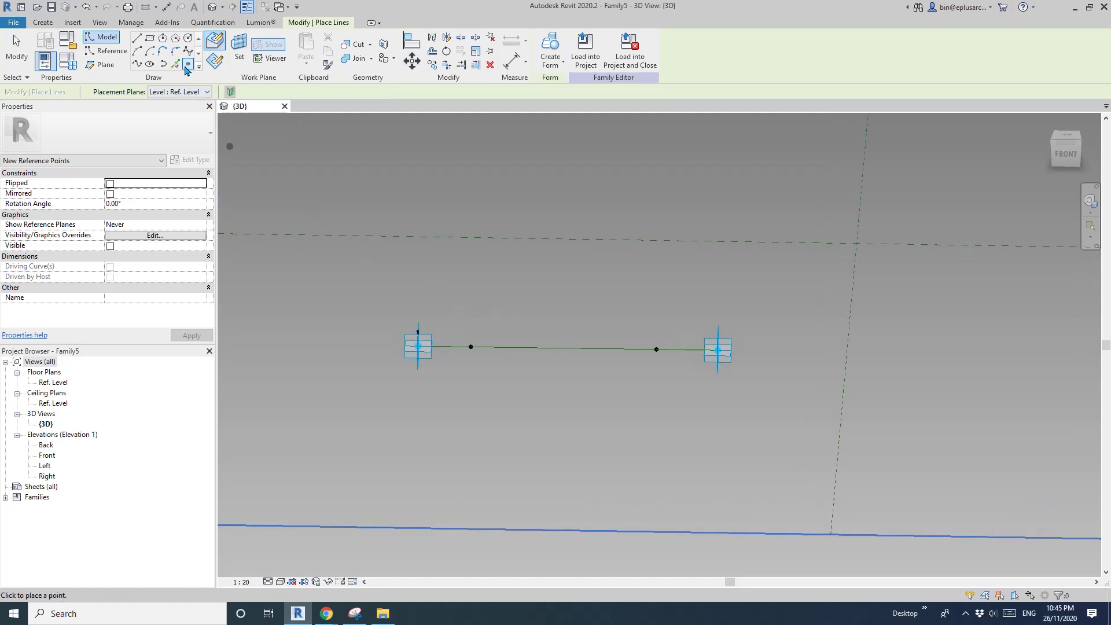
pyautogui.click(214, 62)
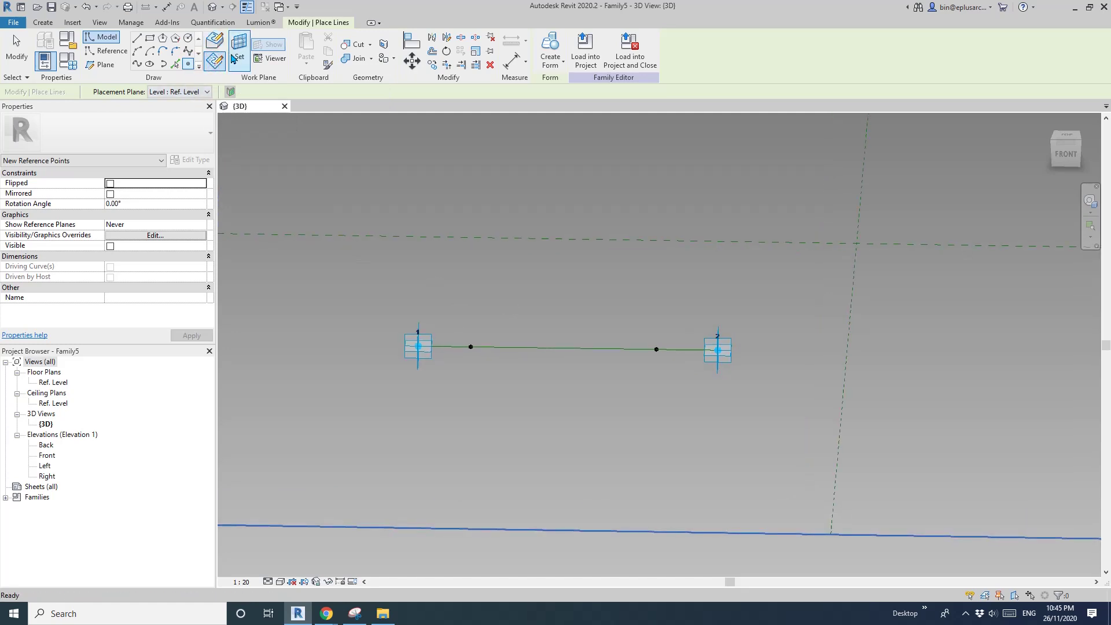
pyautogui.click(238, 51)
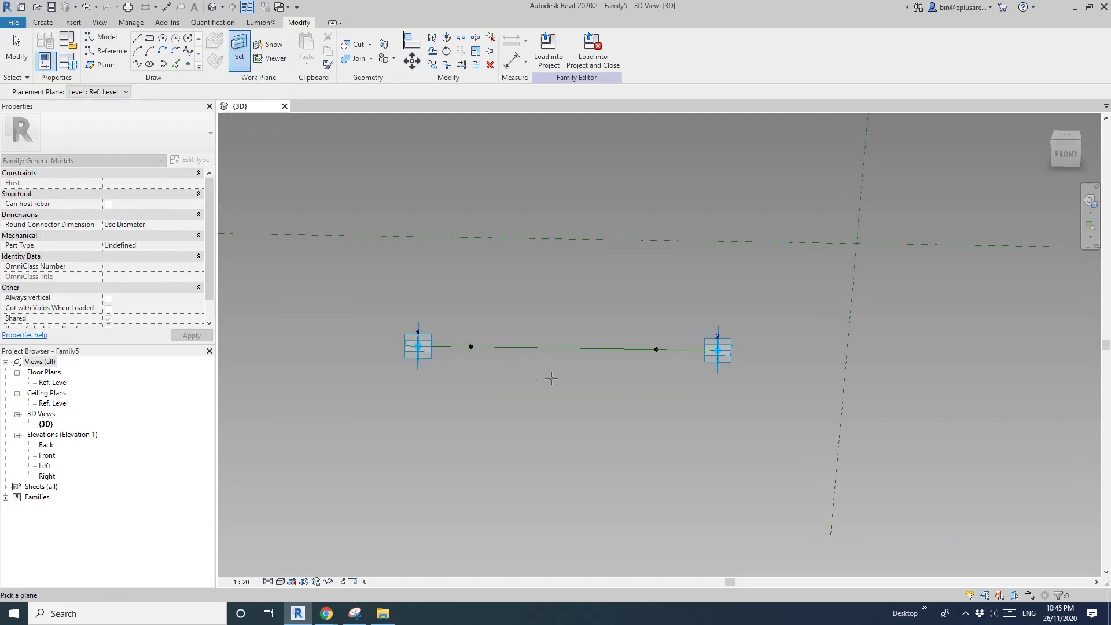
pyautogui.keyDown('shift'); pyautogui.moveTo(550, 377); pyautogui.dragTo(480, 372, button='middle'); pyautogui.keyUp('shift')
pyautogui.scroll(3, 483, 331)
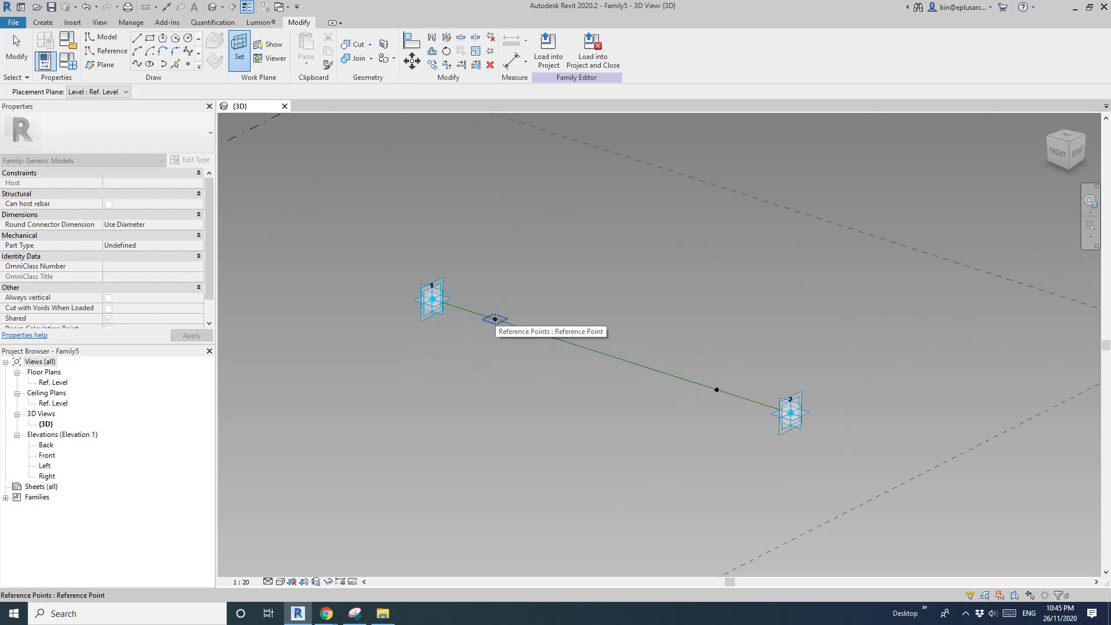
pyautogui.click(495, 319)
pyautogui.click(493, 317)
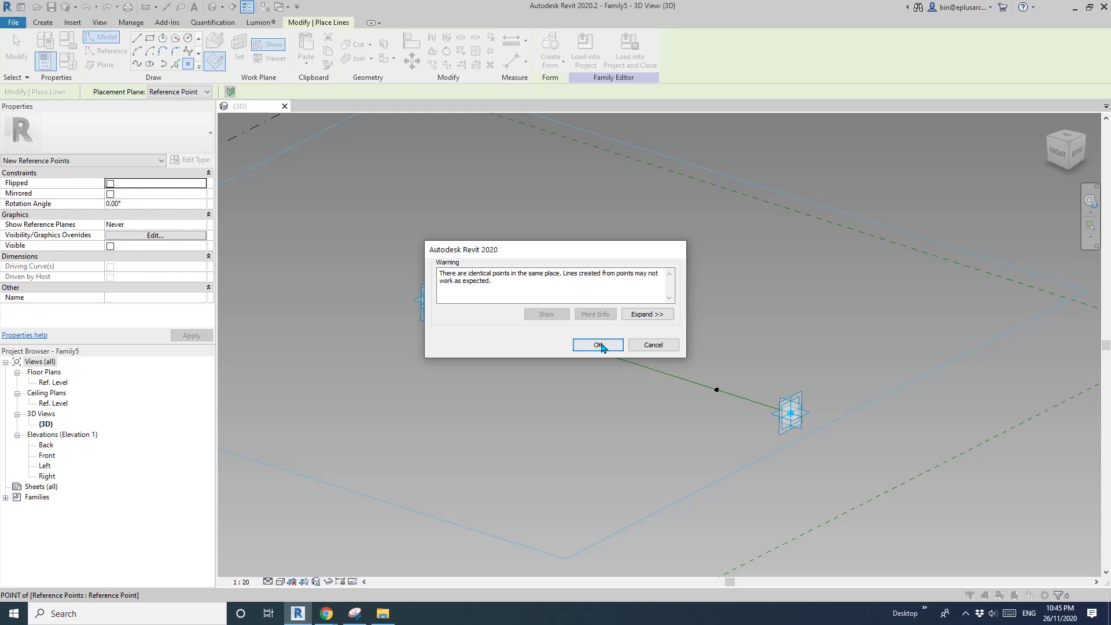
pyautogui.click(599, 345)
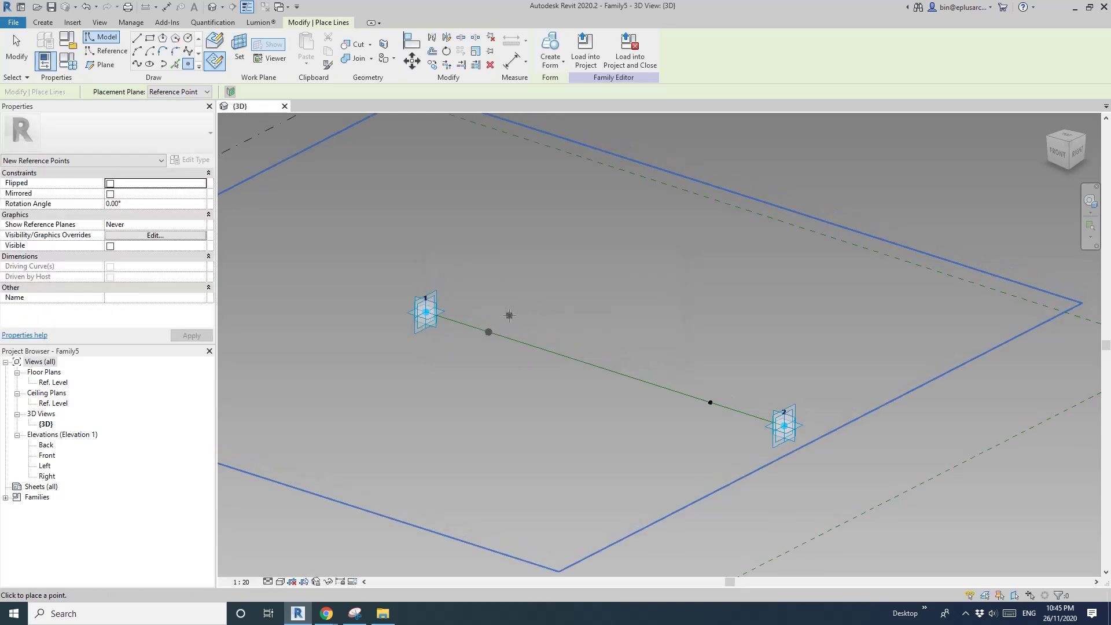
pyautogui.press('Escape')
pyautogui.press('Escape')
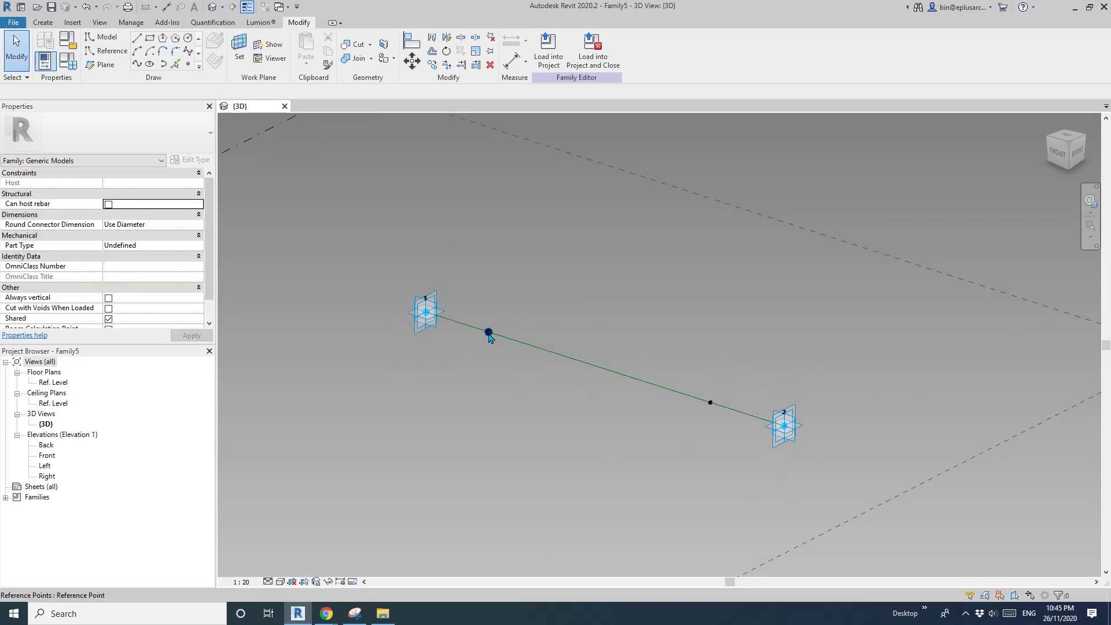
pyautogui.click(488, 333)
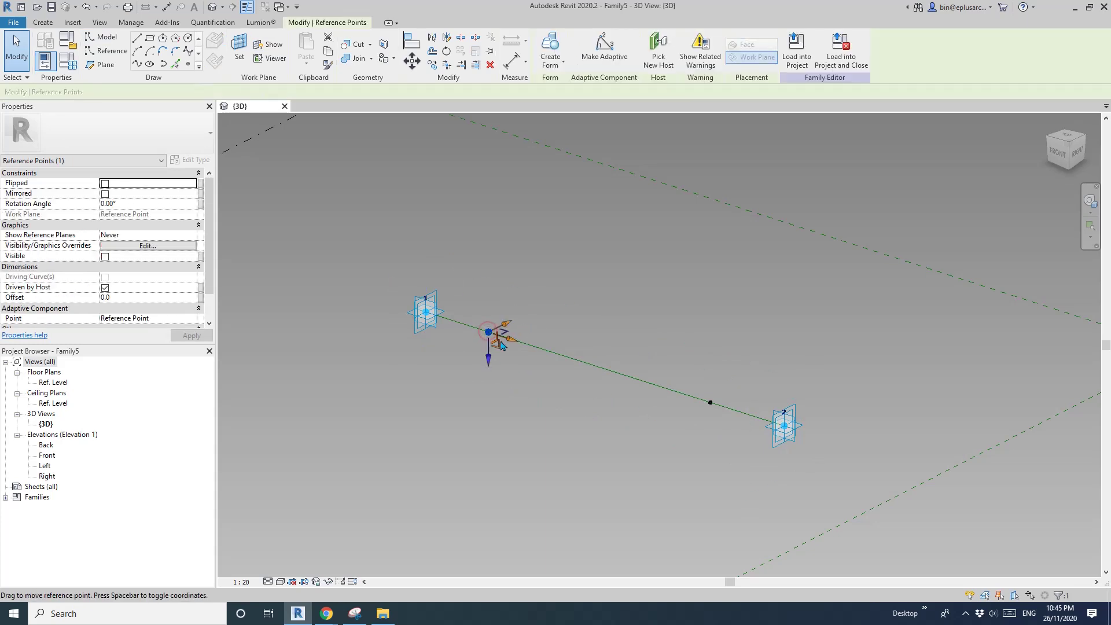
pyautogui.moveTo(501, 345); pyautogui.dragTo(501, 389)
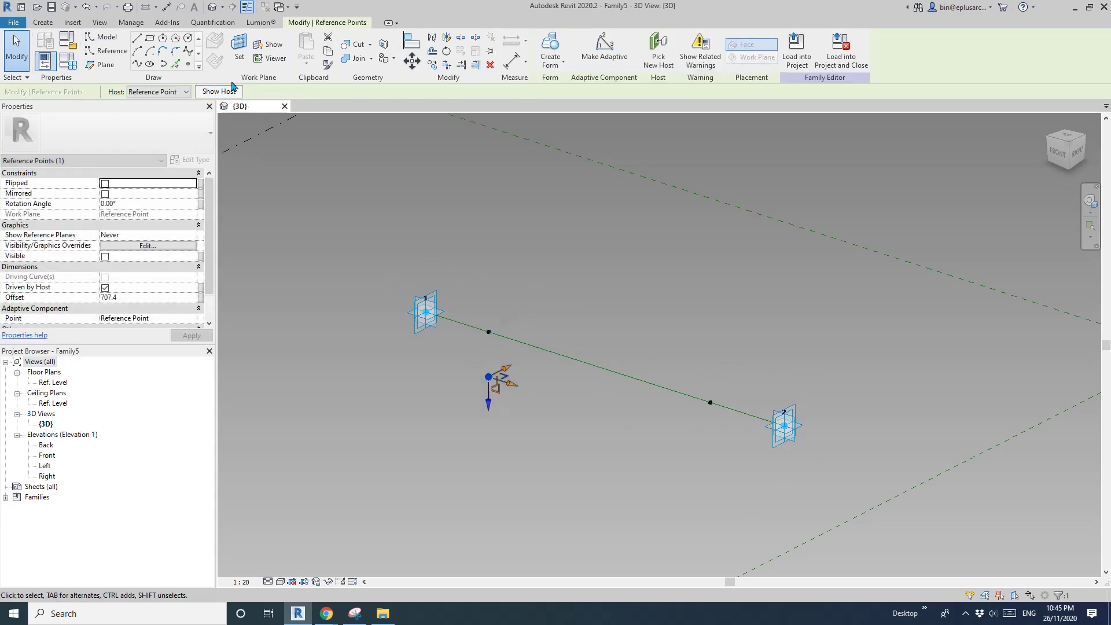
# - Place a second point on the first inner point and raise it above the line
pyautogui.click(235, 53)
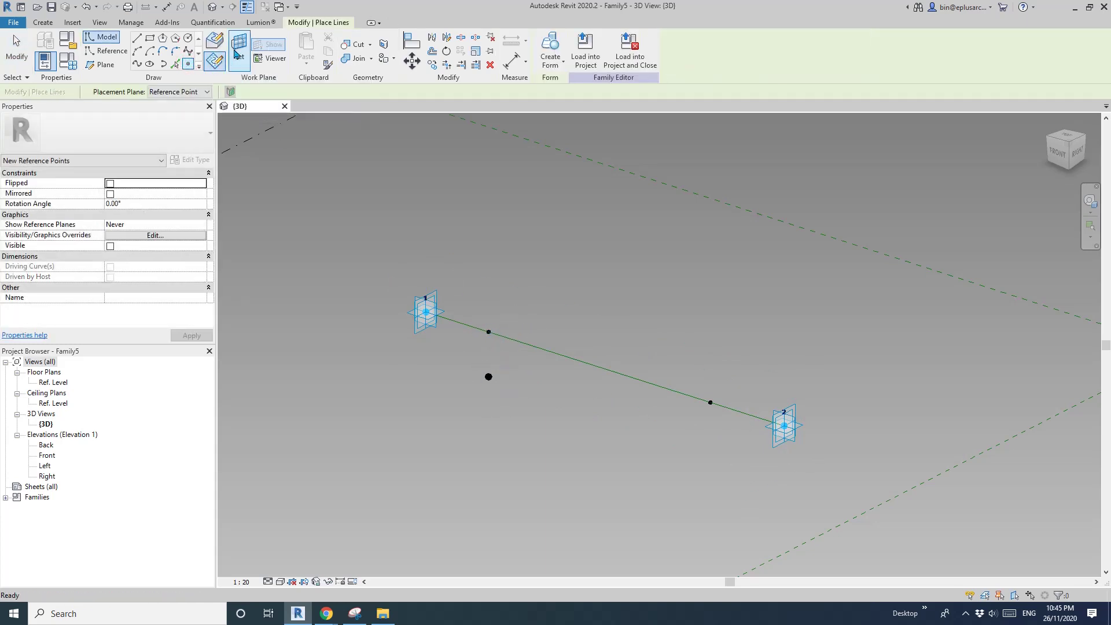
pyautogui.press('Escape')
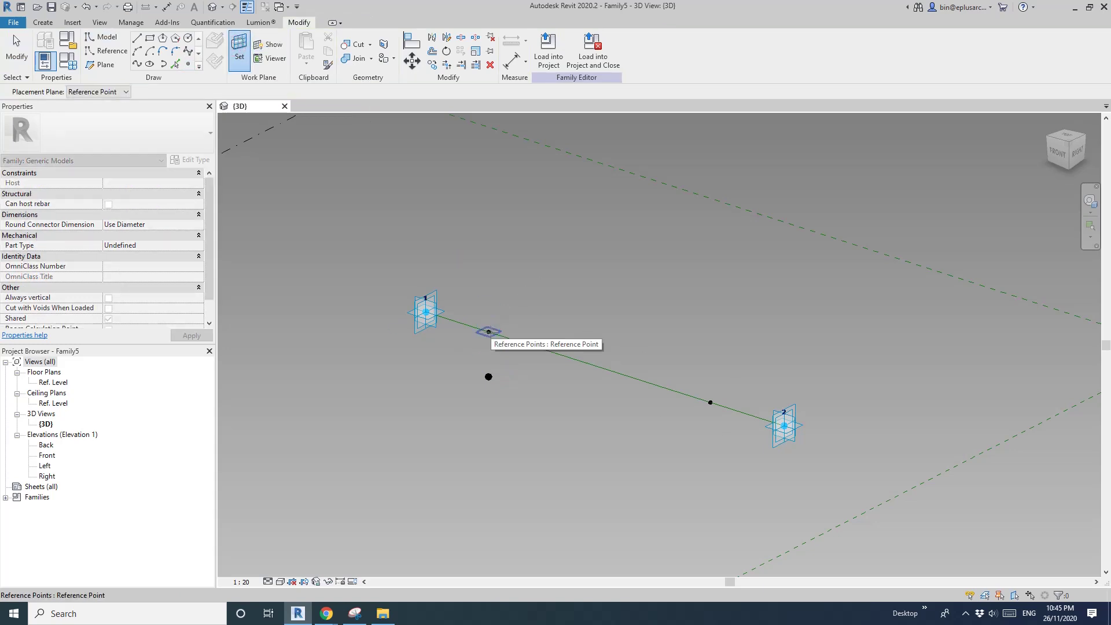
pyautogui.click(488, 332)
pyautogui.press('Return')
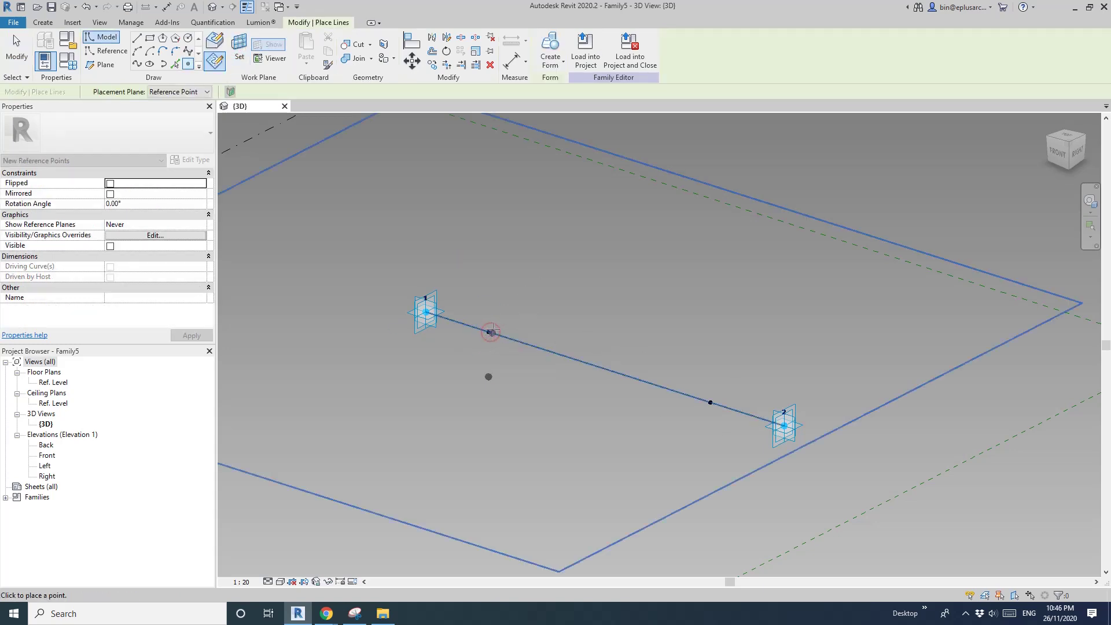
pyautogui.click(489, 333)
pyautogui.click(595, 343)
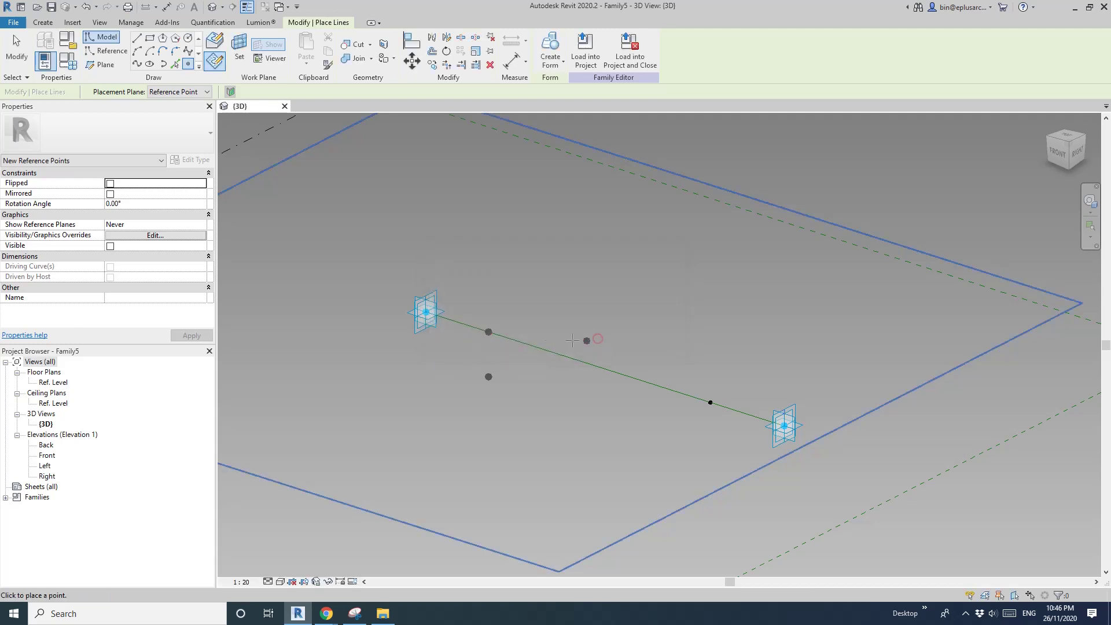
pyautogui.press('Escape')
pyautogui.click(489, 333)
pyautogui.moveTo(488, 357); pyautogui.dragTo(488, 293)
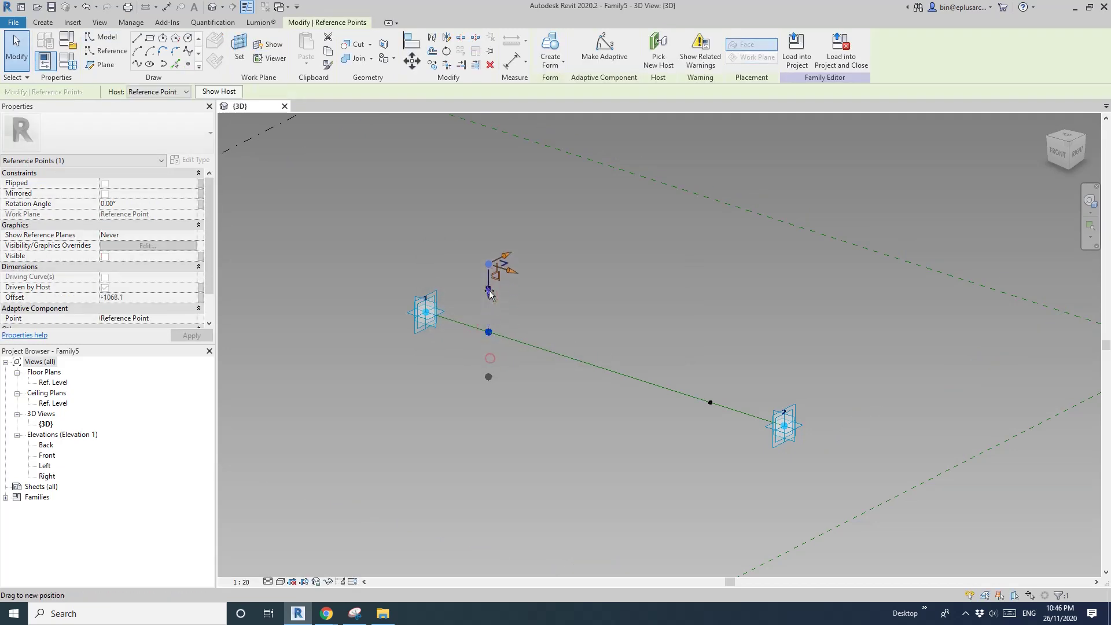
pyautogui.moveTo(578, 335); pyautogui.dragTo(504, 334, button='middle')
pyautogui.press('Escape')
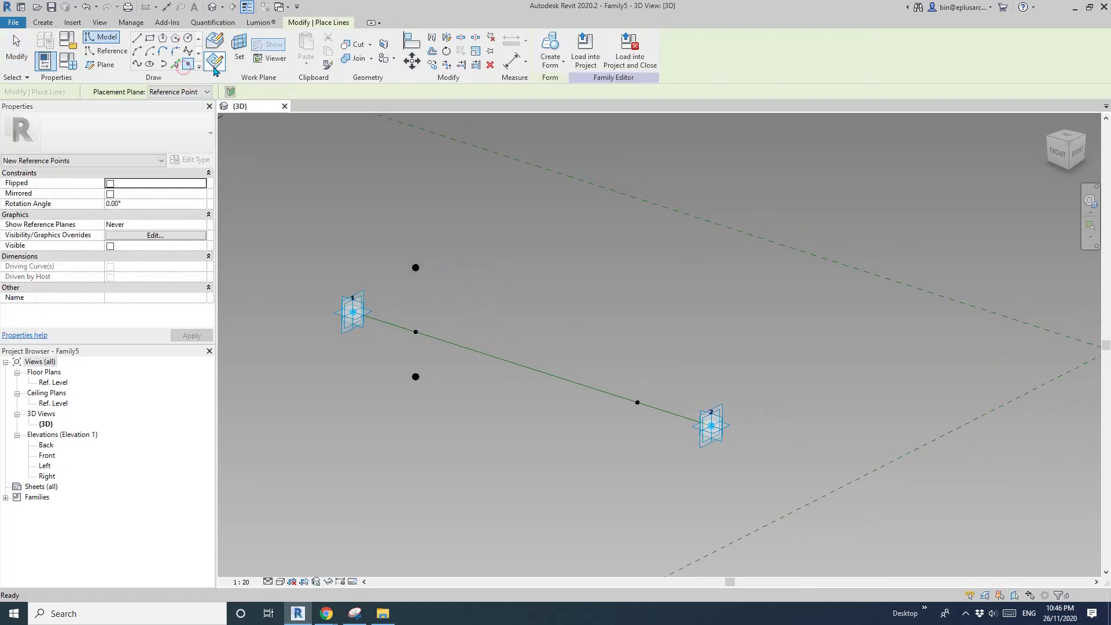
pyautogui.scroll(2, 638, 399)
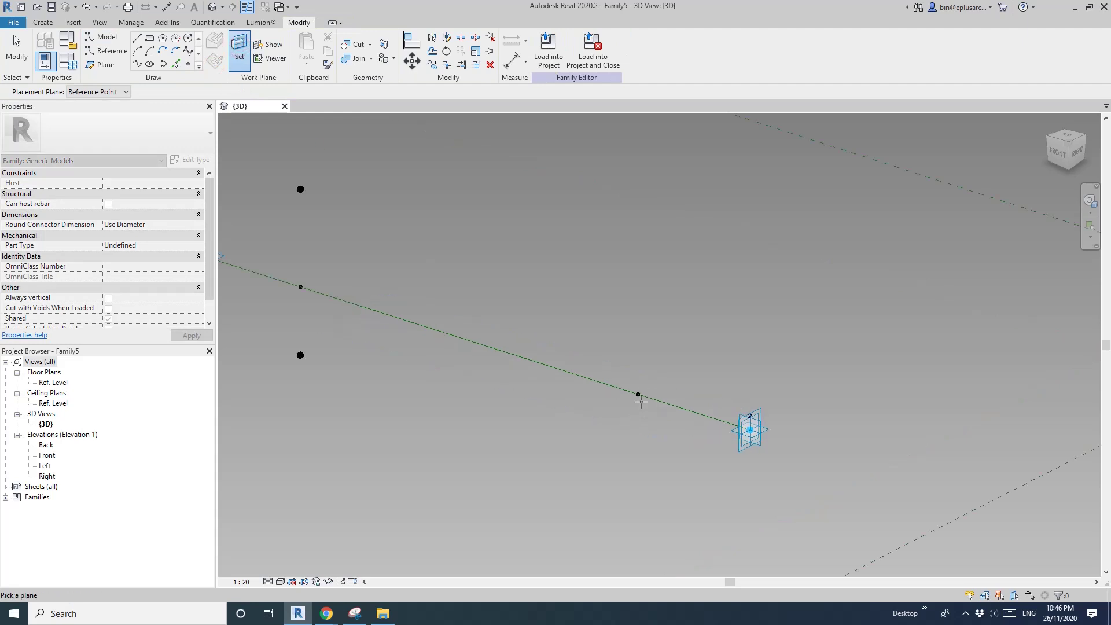
# - Place a point on the second inner point's work plane and move it below the line
pyautogui.click(637, 394)
pyautogui.press('c')
pyautogui.press('s')
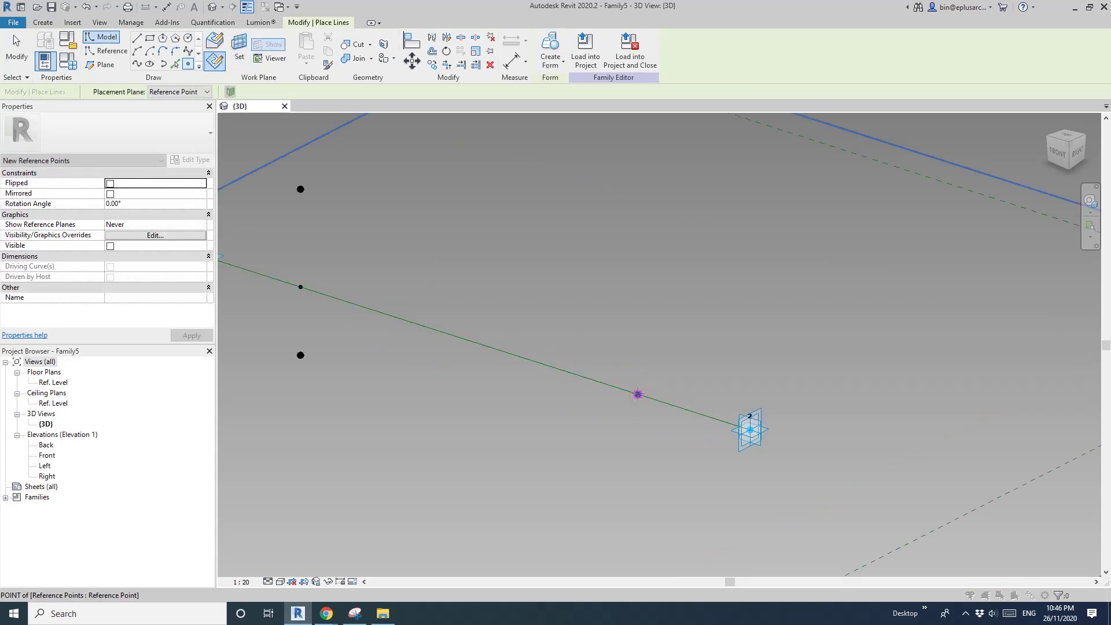
pyautogui.click(638, 393)
pyautogui.click(609, 345)
pyautogui.press('Escape')
pyautogui.click(638, 394)
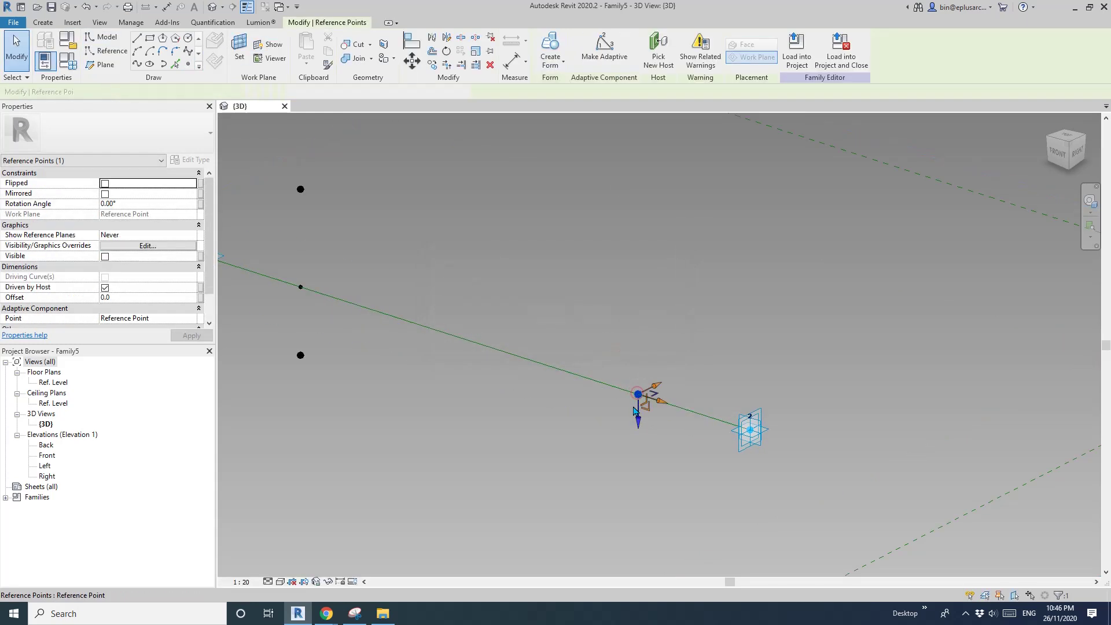
pyautogui.moveTo(638, 424); pyautogui.dragTo(638, 463)
# - Place another point on the second inner point and raise it above the line
pyautogui.click(188, 64)
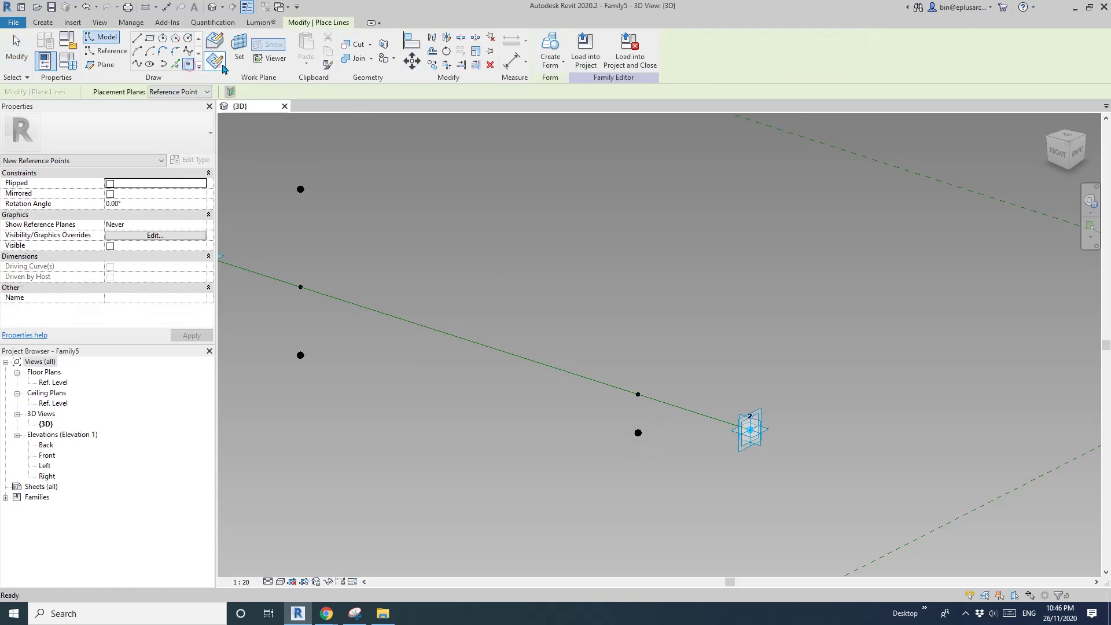
pyautogui.click(638, 394)
pyautogui.click(608, 346)
pyautogui.press('Escape')
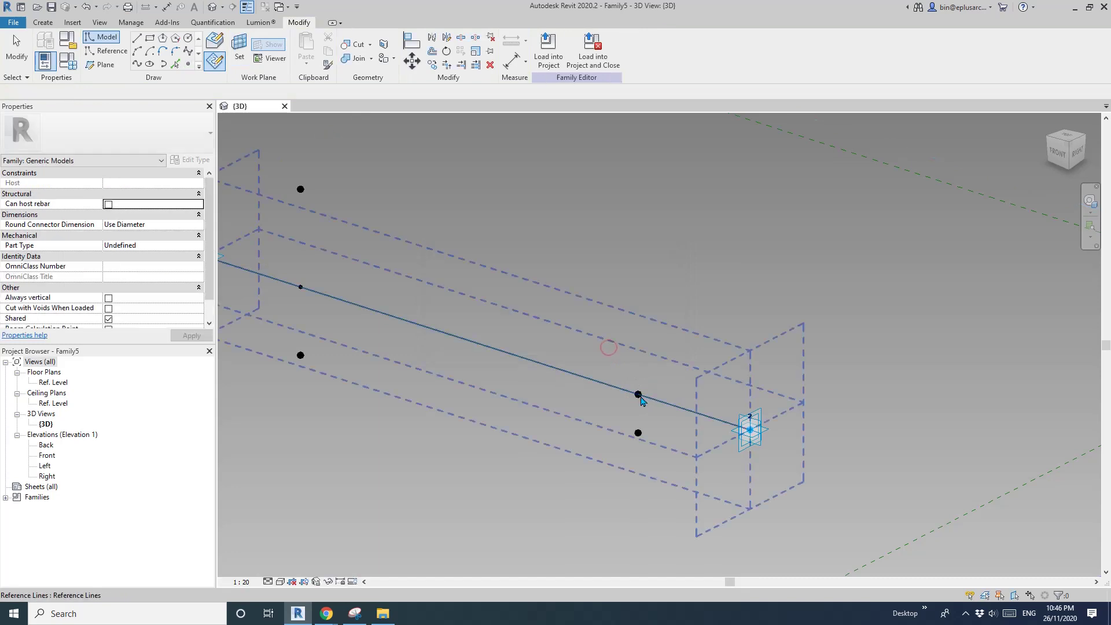
pyautogui.click(638, 394)
pyautogui.moveTo(641, 418); pyautogui.dragTo(647, 348)
pyautogui.scroll(-2, 644, 344)
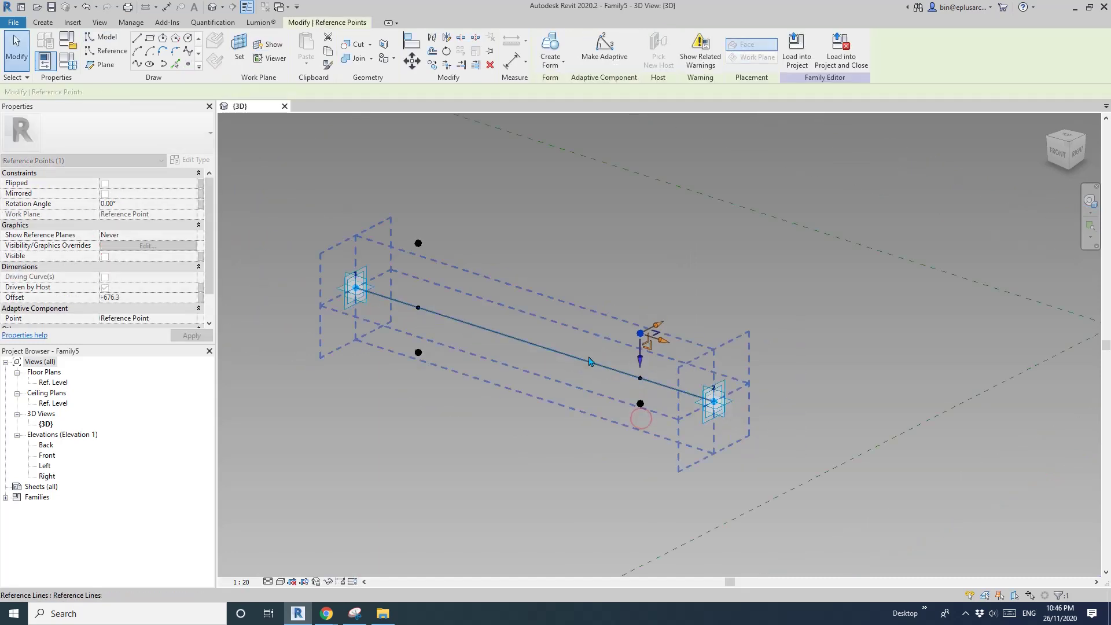
pyautogui.moveTo(545, 387); pyautogui.dragTo(584, 385, button='middle')
pyautogui.click(584, 385)
# - Push the lower right point further below the line and associate its Offset with a parameter
pyautogui.click(676, 402)
pyautogui.moveTo(679, 427); pyautogui.dragTo(680, 450)
pyautogui.keyDown('shift'); pyautogui.moveTo(528, 419); pyautogui.dragTo(627, 426, button='middle'); pyautogui.keyUp('shift')
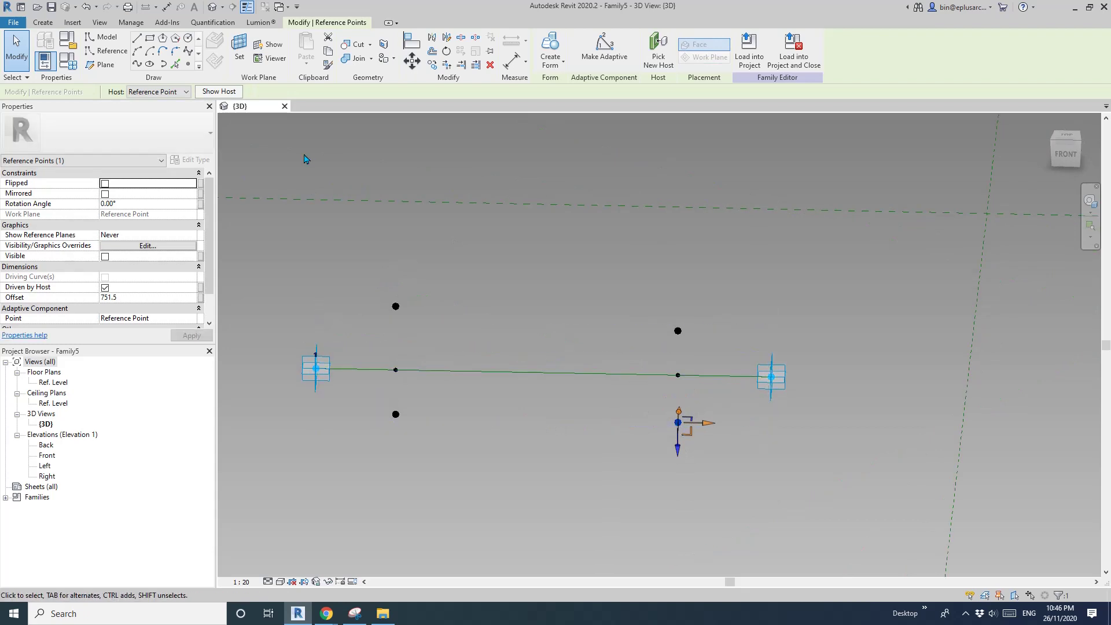
pyautogui.click(200, 298)
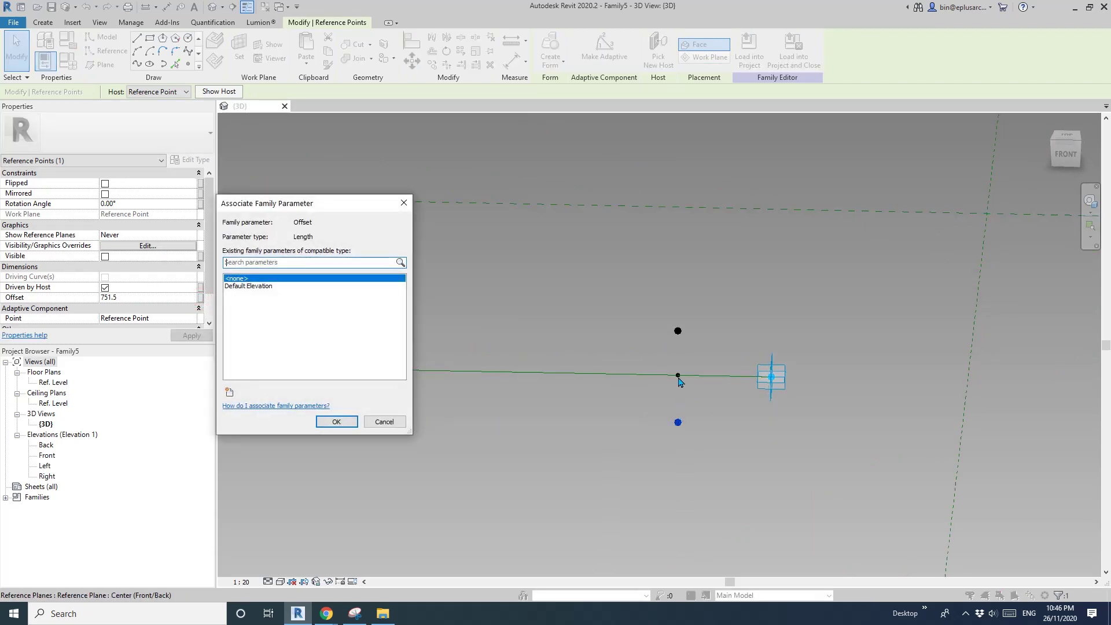
# - Create instance parameter R and link the selected point's Offset to it
pyautogui.click(355, 615)
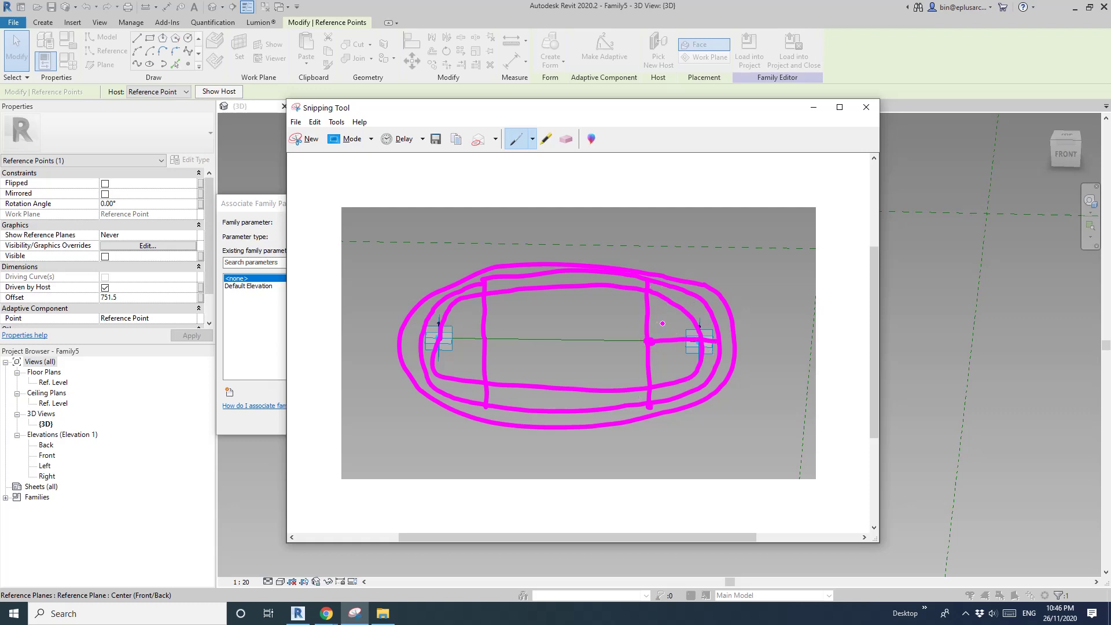
pyautogui.click(327, 613)
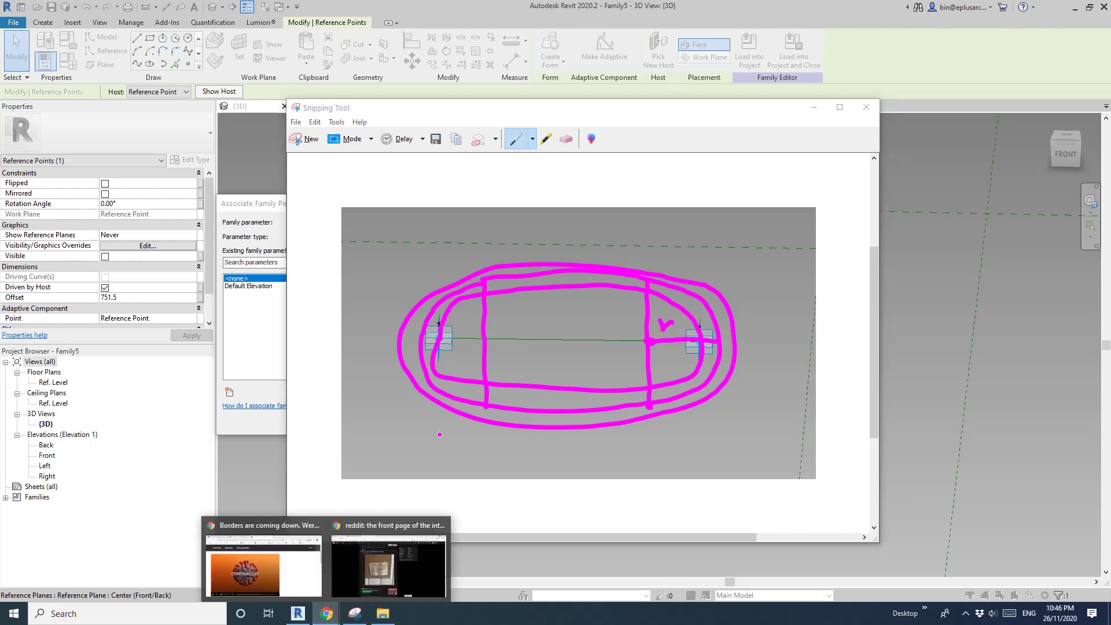
pyautogui.click(949, 411)
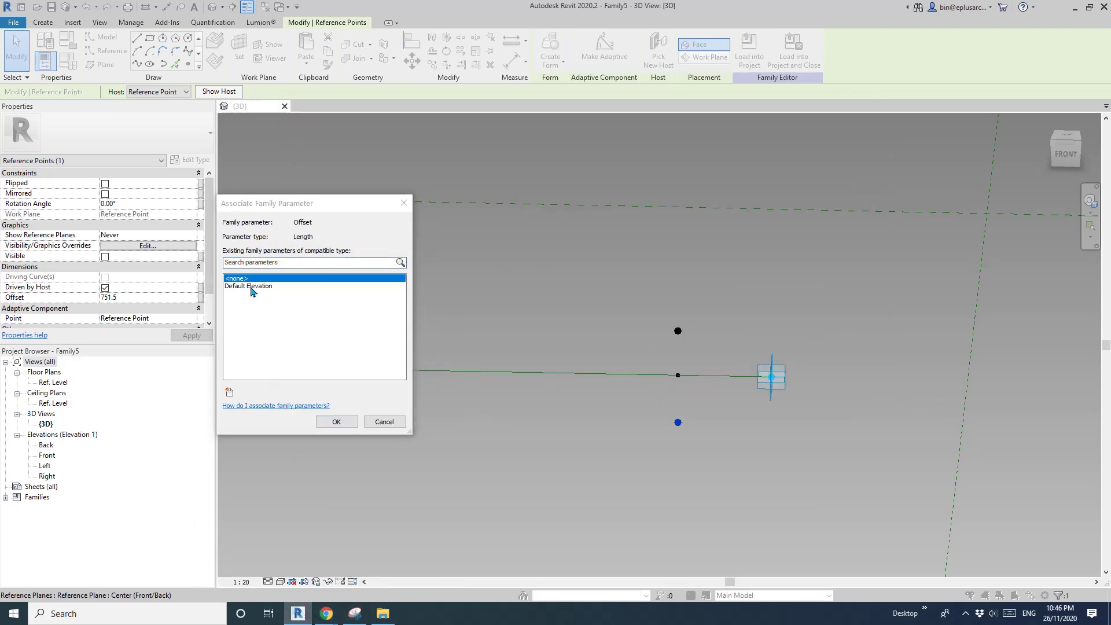
pyautogui.click(230, 392)
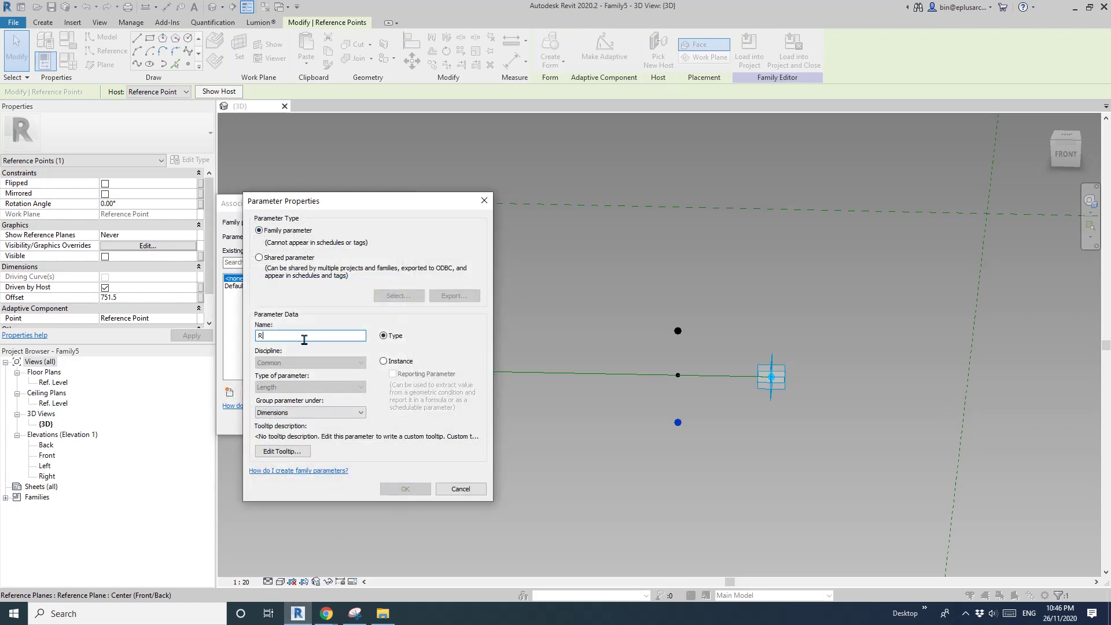
pyautogui.moveTo(272, 337); pyautogui.dragTo(243, 337)
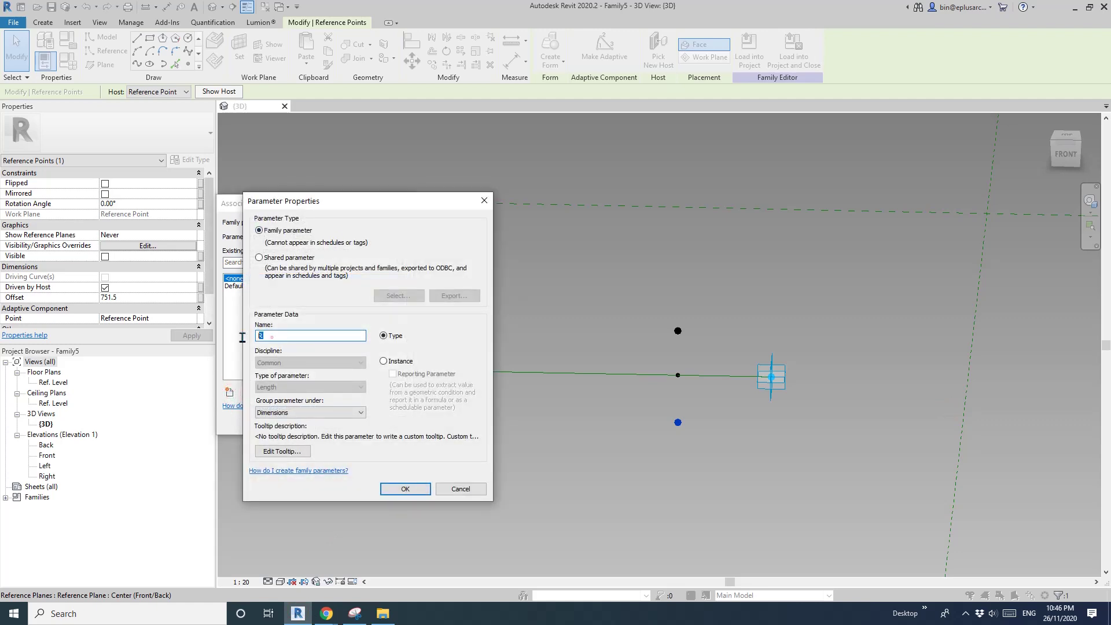
pyautogui.click(405, 488)
pyautogui.click(339, 418)
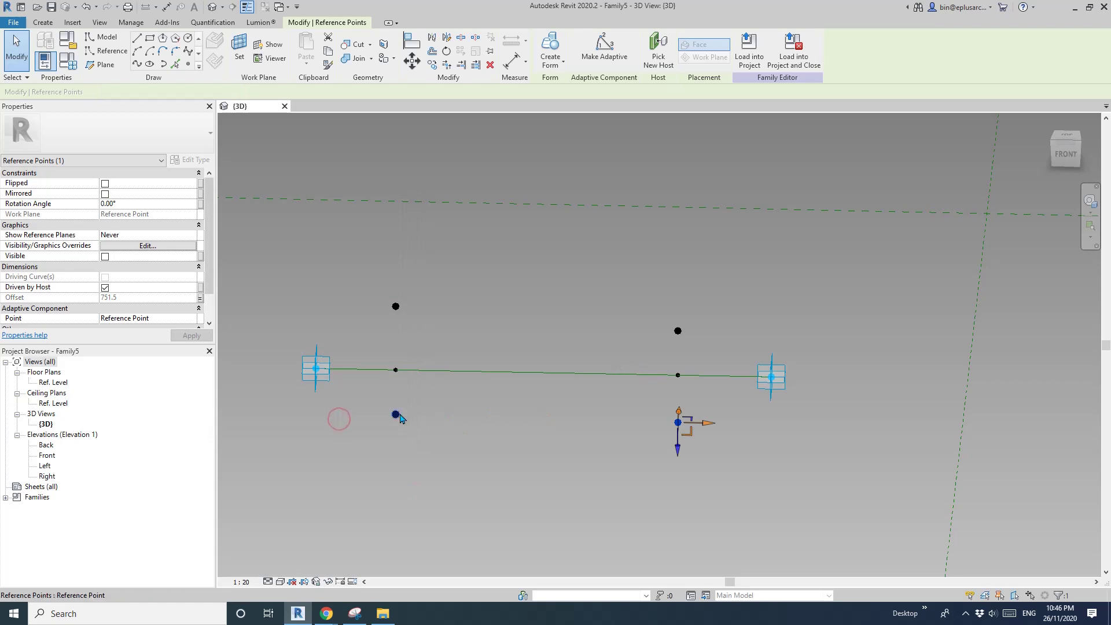
# - Link the lower-left reference point's Offset to parameter R
pyautogui.click(395, 414)
pyautogui.click(201, 299)
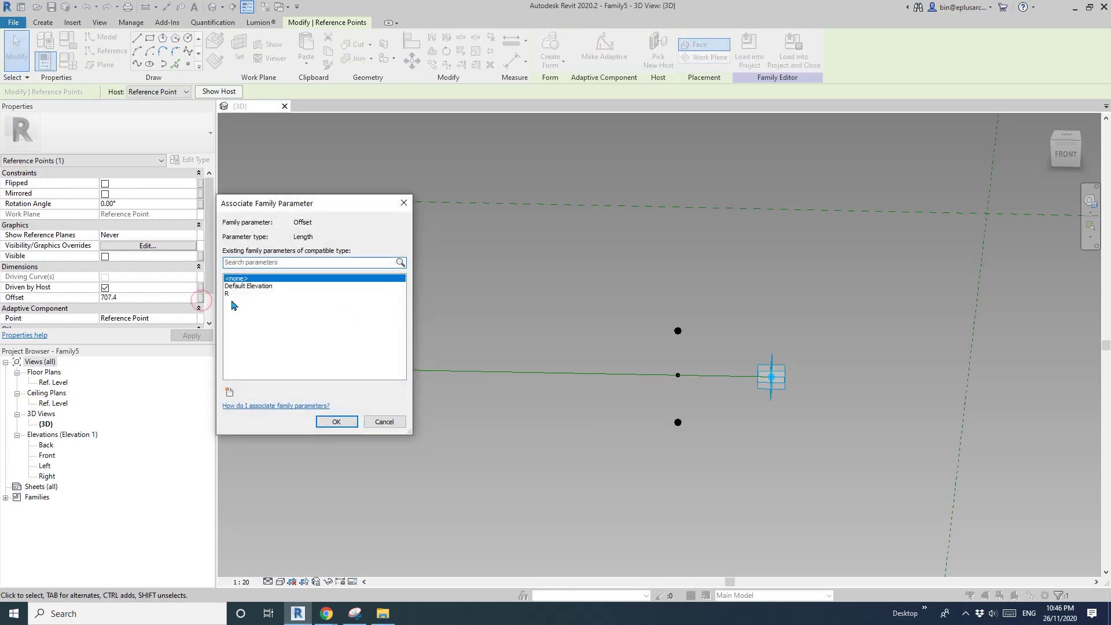
pyautogui.click(230, 294)
pyautogui.click(339, 426)
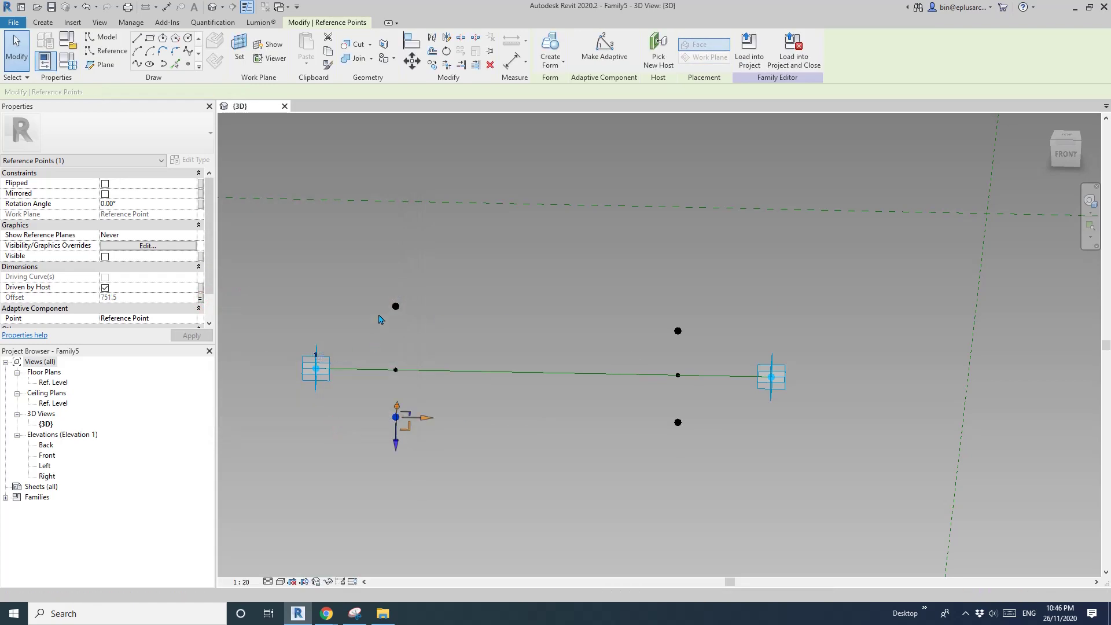
# - Create a new length parameter RN and tie the upper-left point's Offset to it
pyautogui.click(396, 308)
pyautogui.click(173, 297)
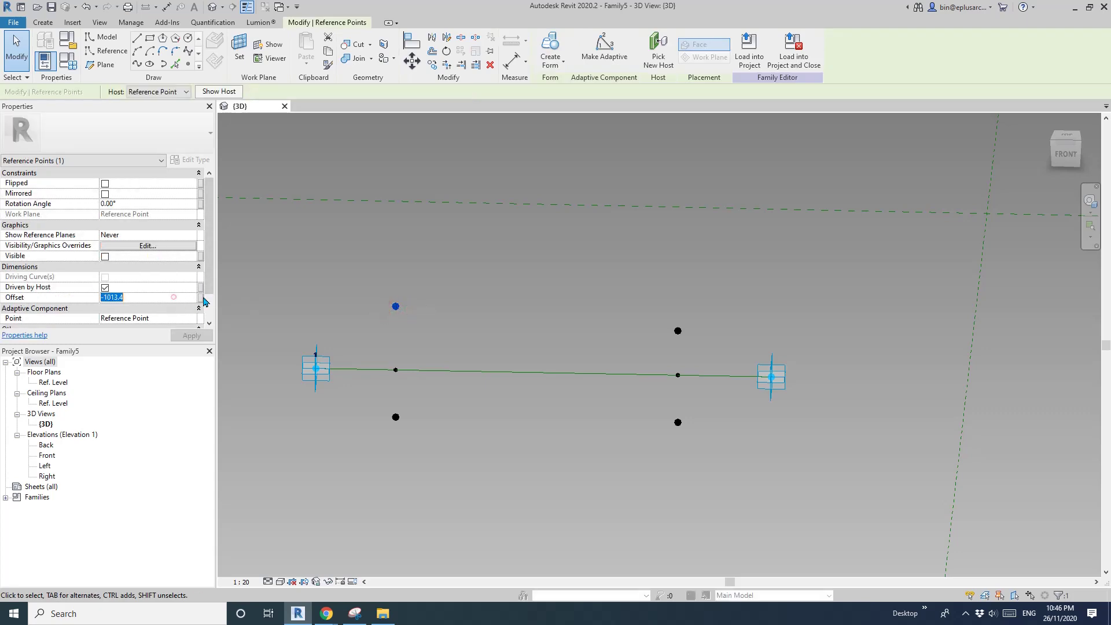
pyautogui.click(202, 297)
pyautogui.click(229, 391)
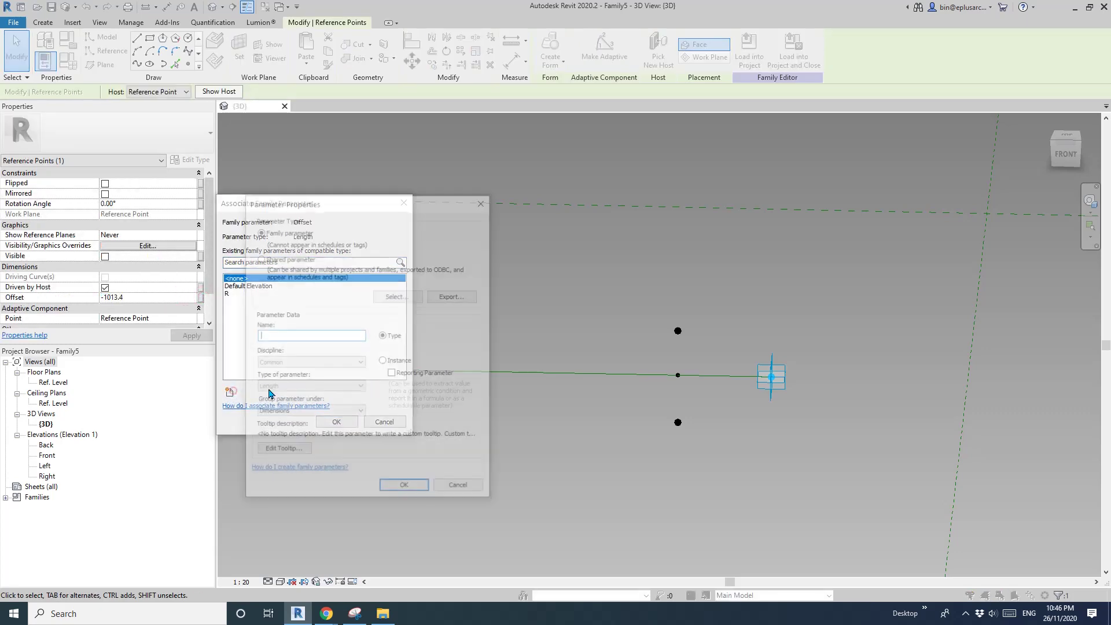
pyautogui.write('RN')
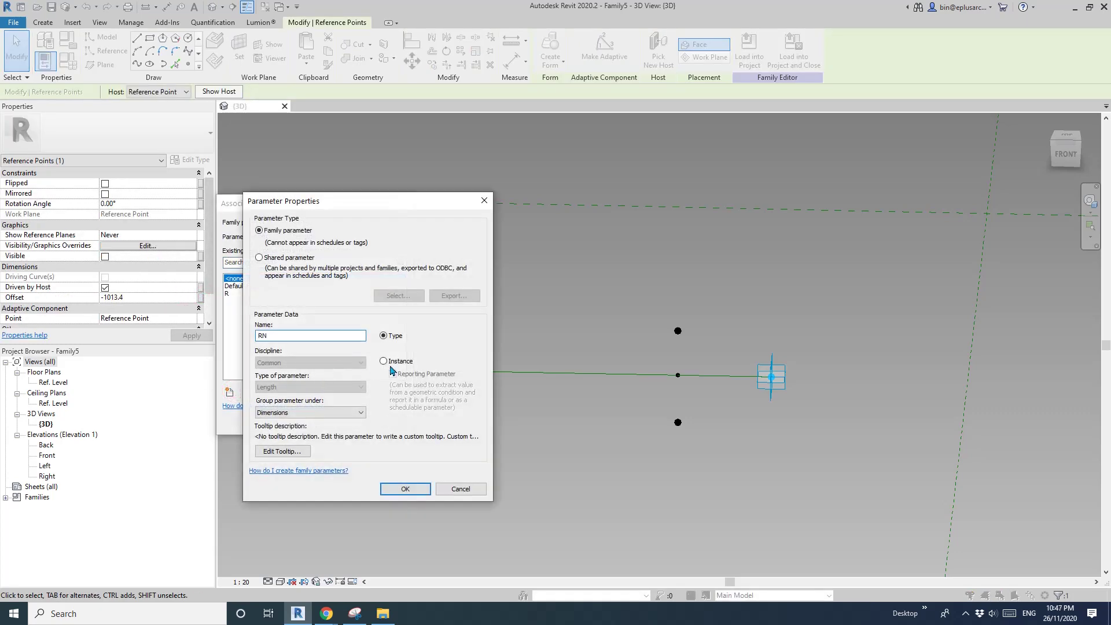
pyautogui.click(405, 489)
pyautogui.click(334, 426)
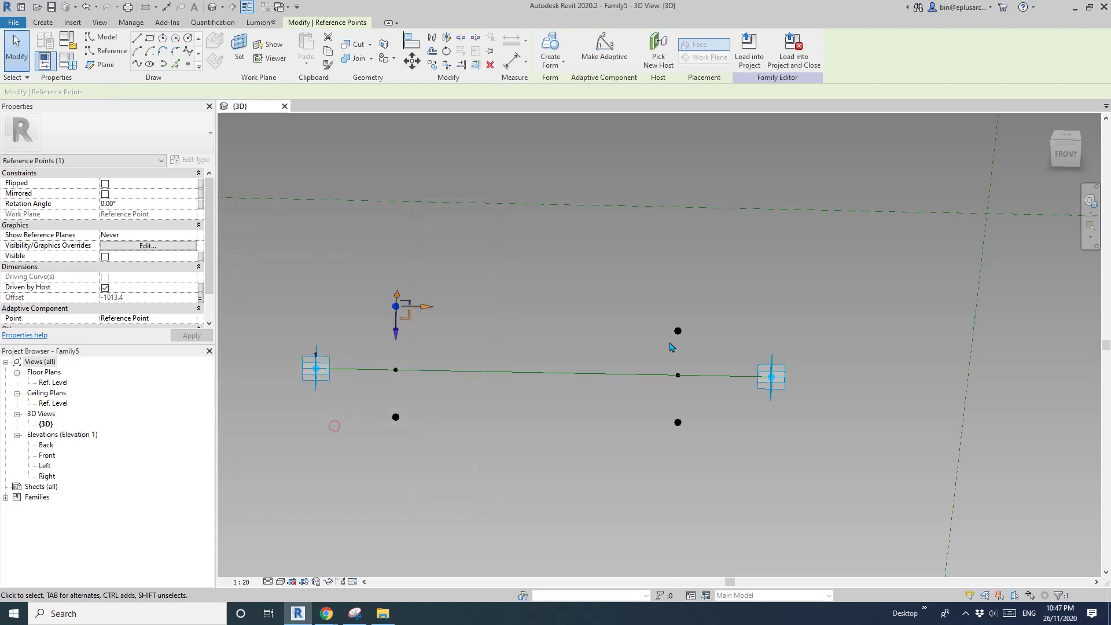
# - Link the upper-right point's Offset to parameter RN
pyautogui.click(200, 296)
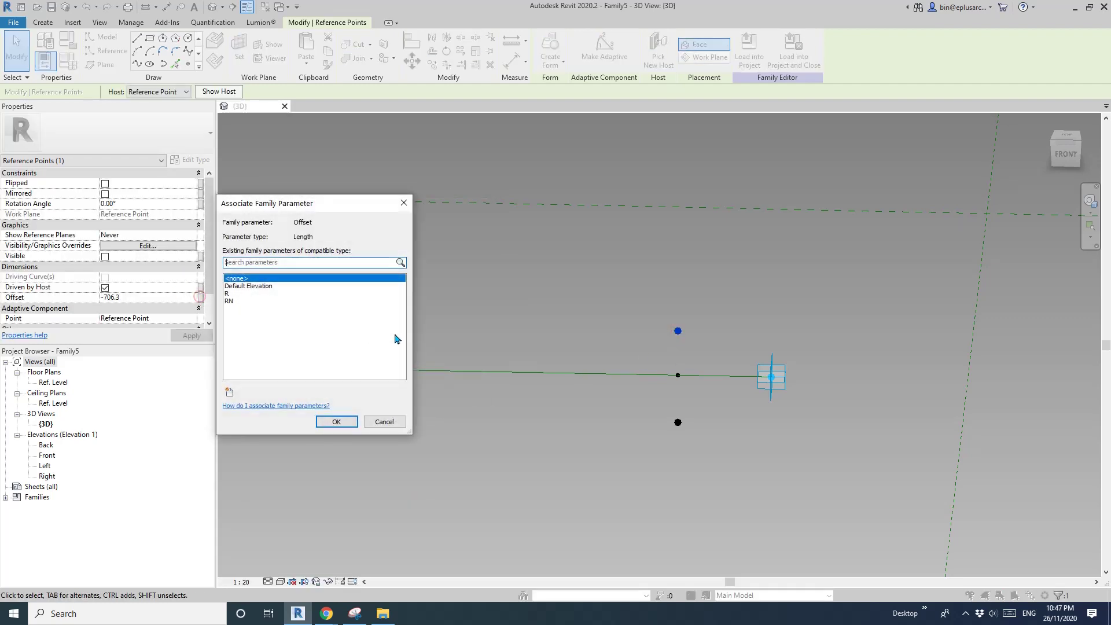
pyautogui.click(237, 301)
pyautogui.click(337, 421)
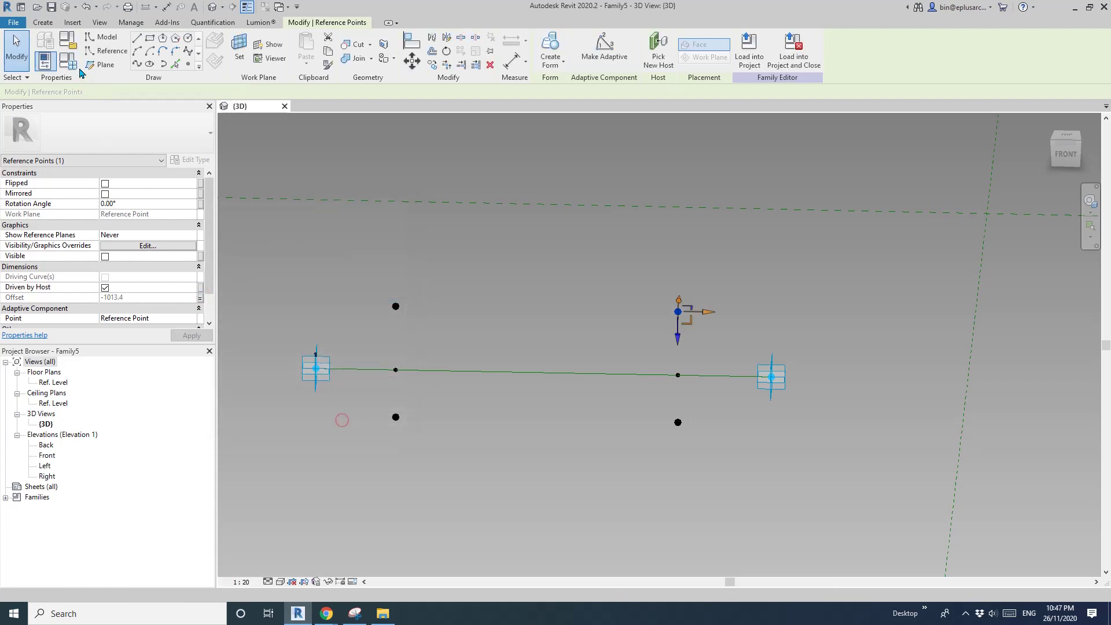
# - Enter the formula = -R for parameter RN in Family Types and apply it
pyautogui.click(67, 60)
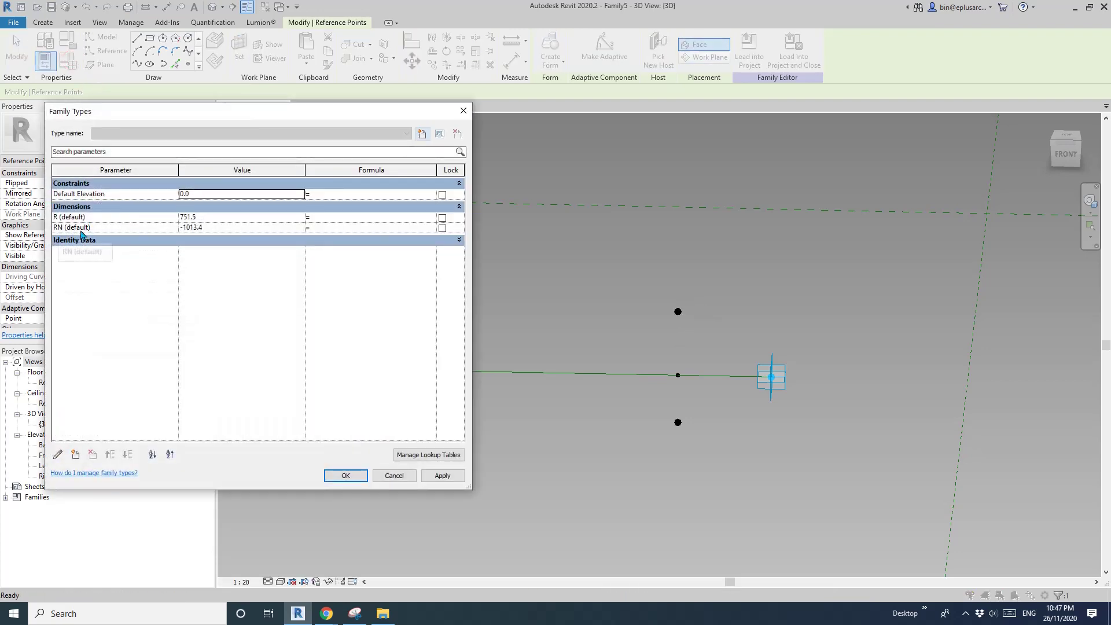
pyautogui.click(336, 228)
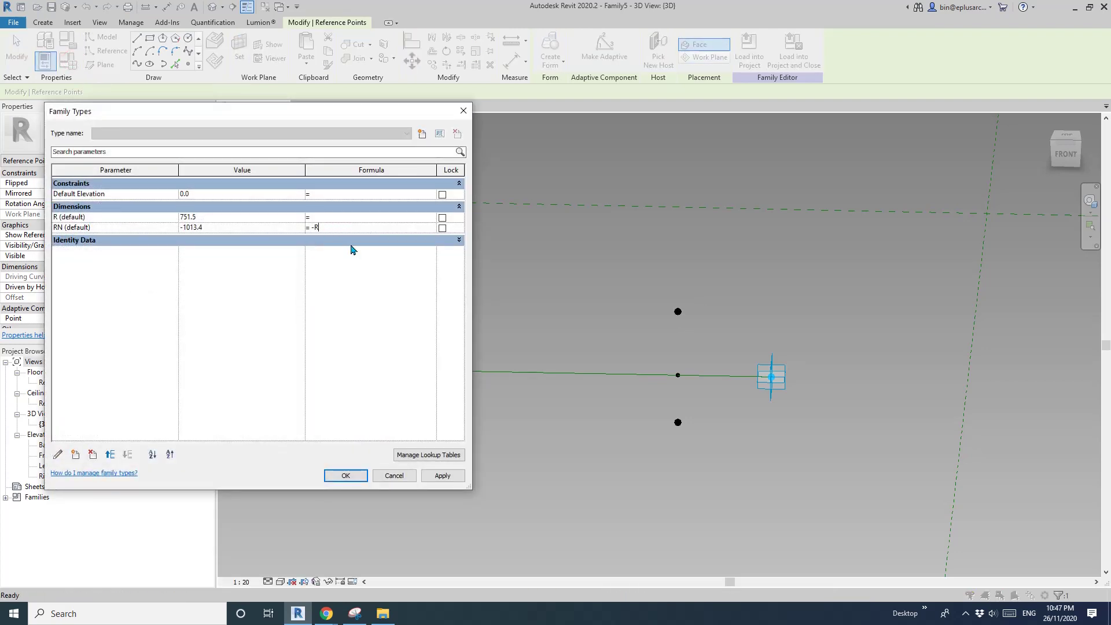
pyautogui.click(457, 476)
pyautogui.click(352, 472)
# - Orbit the model to an angled view and bring the Snipping Tool sketch forward
pyautogui.press('Escape')
pyautogui.moveTo(572, 399)
pyautogui.mouseDown(button='middle')
pyautogui.moveTo(602, 392)
pyautogui.moveTo(584, 399)
pyautogui.mouseUp(button='middle')
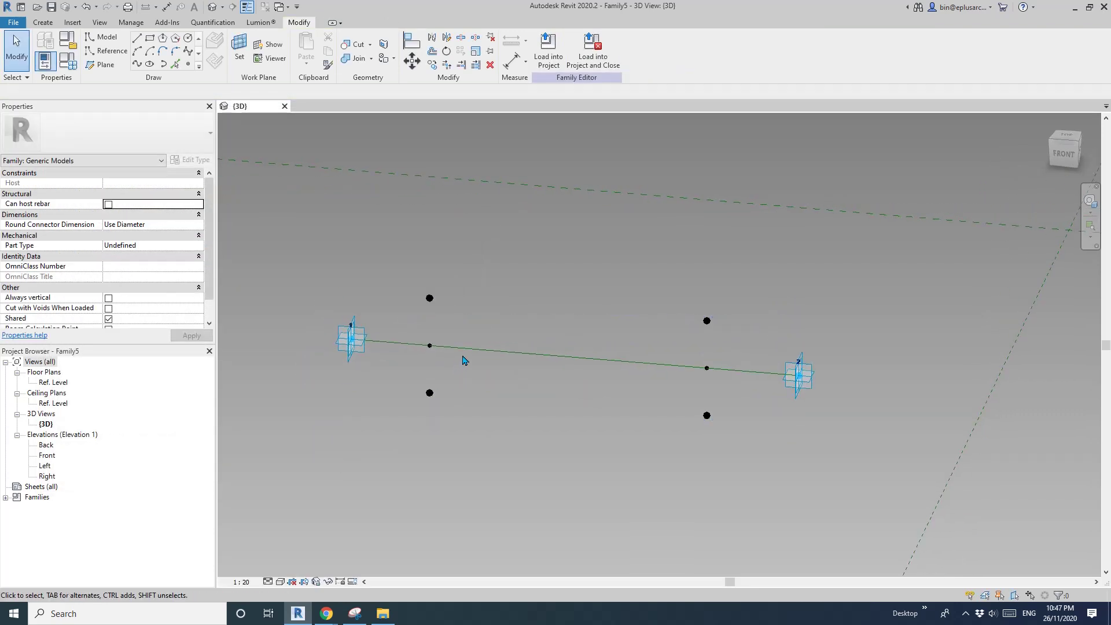
pyautogui.click(426, 348)
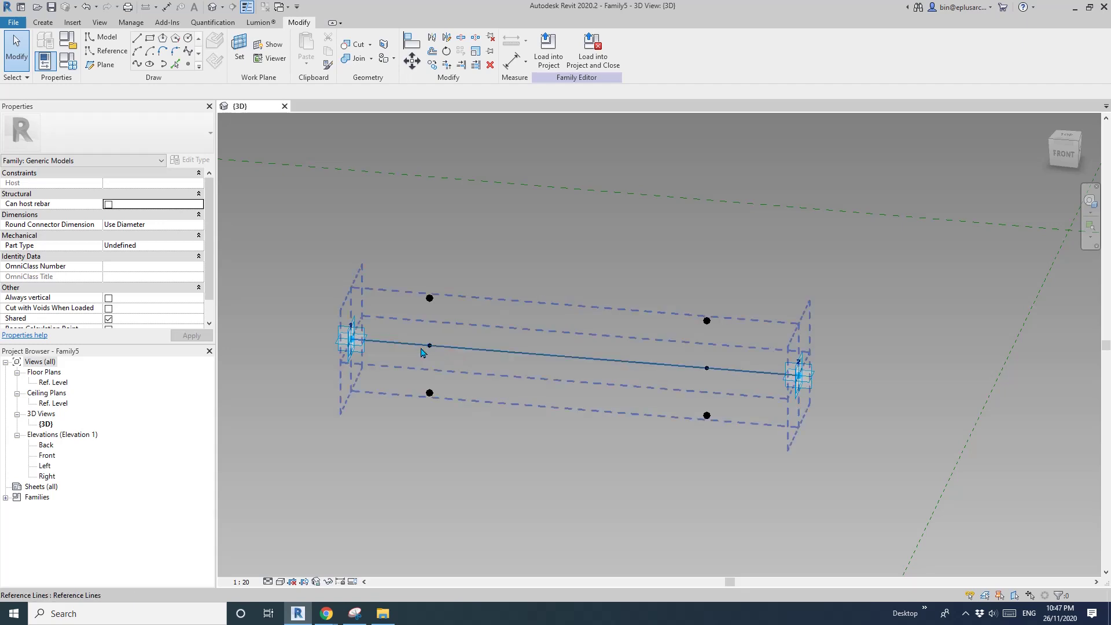
pyautogui.click(422, 355)
pyautogui.click(355, 613)
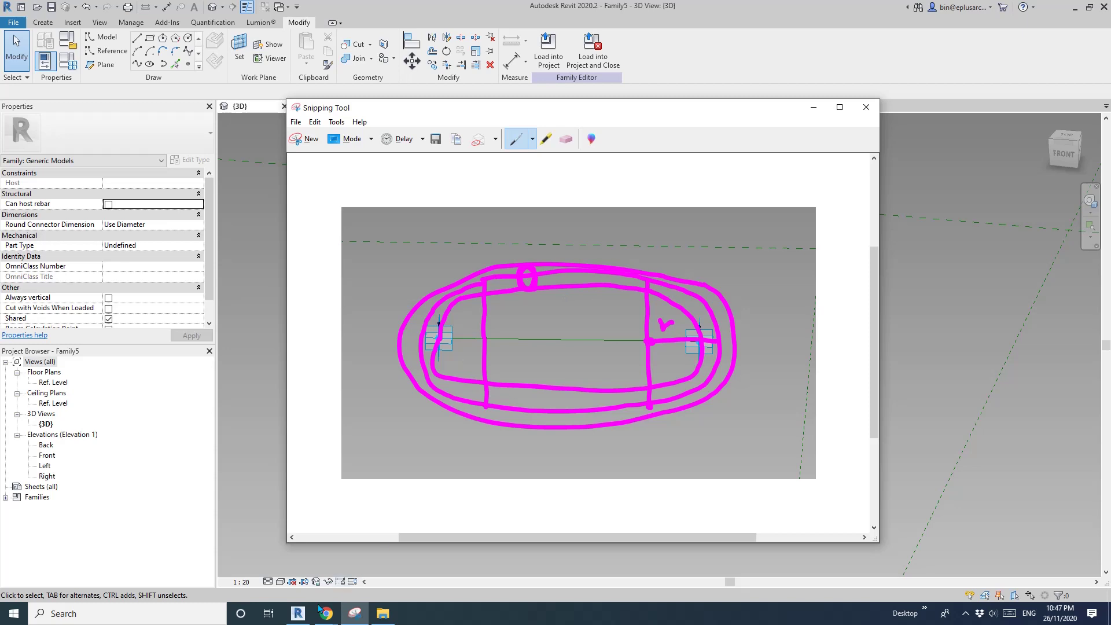
# - Join the two upper offset points with a reference line
pyautogui.click(297, 612)
pyautogui.moveTo(405, 265); pyautogui.dragTo(745, 347)
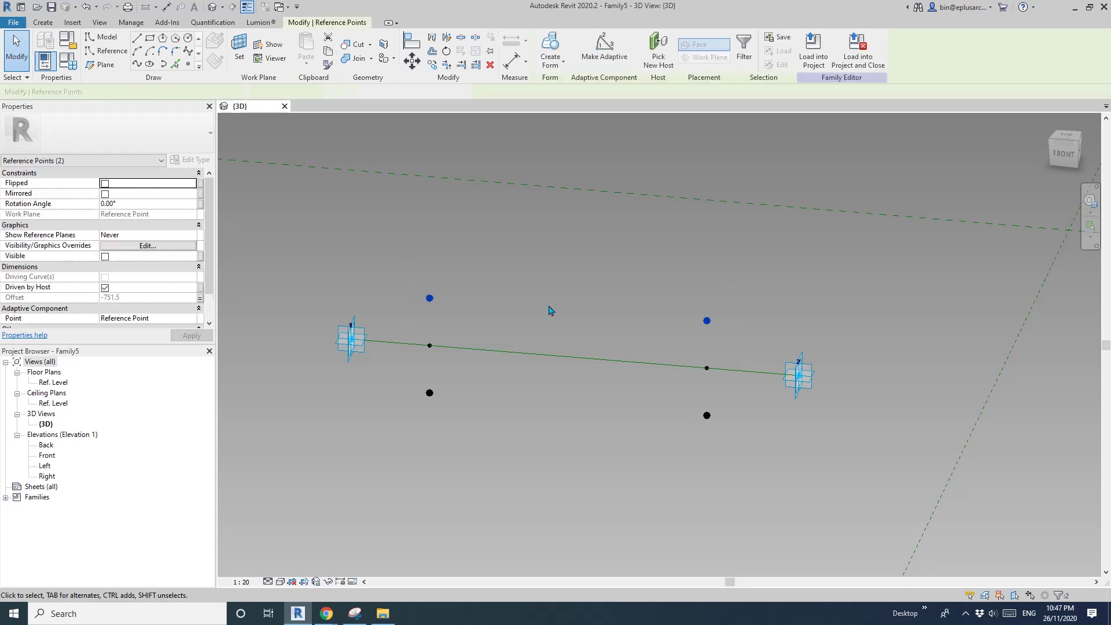
pyautogui.keyDown('shift'); pyautogui.moveTo(572, 335); pyautogui.dragTo(572, 330, button='middle'); pyautogui.keyUp('shift')
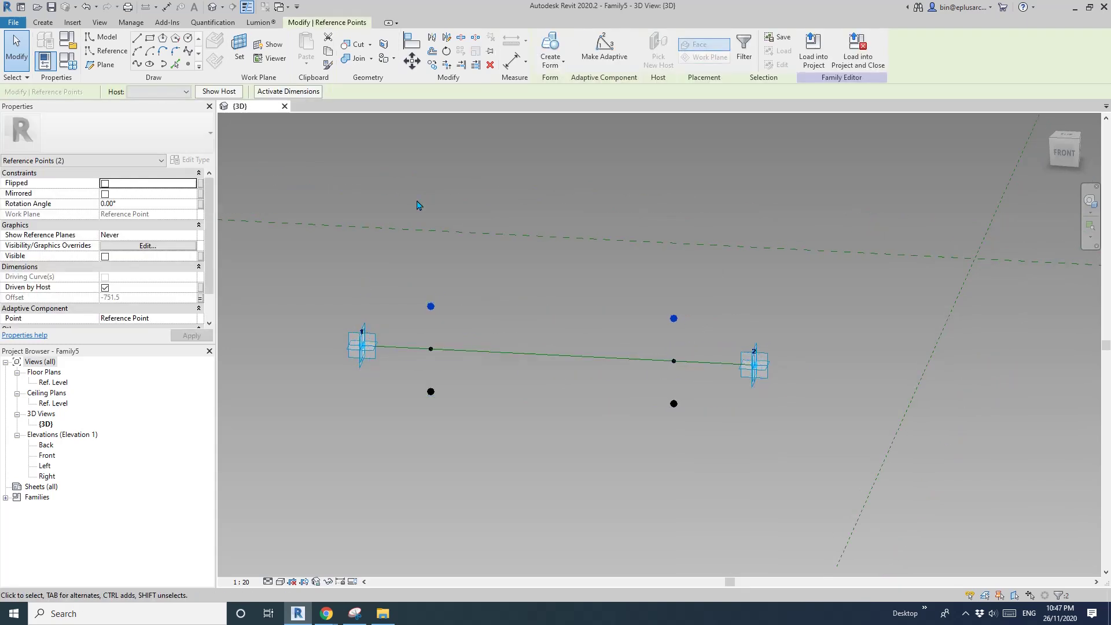
pyautogui.click(137, 64)
pyautogui.click(110, 265)
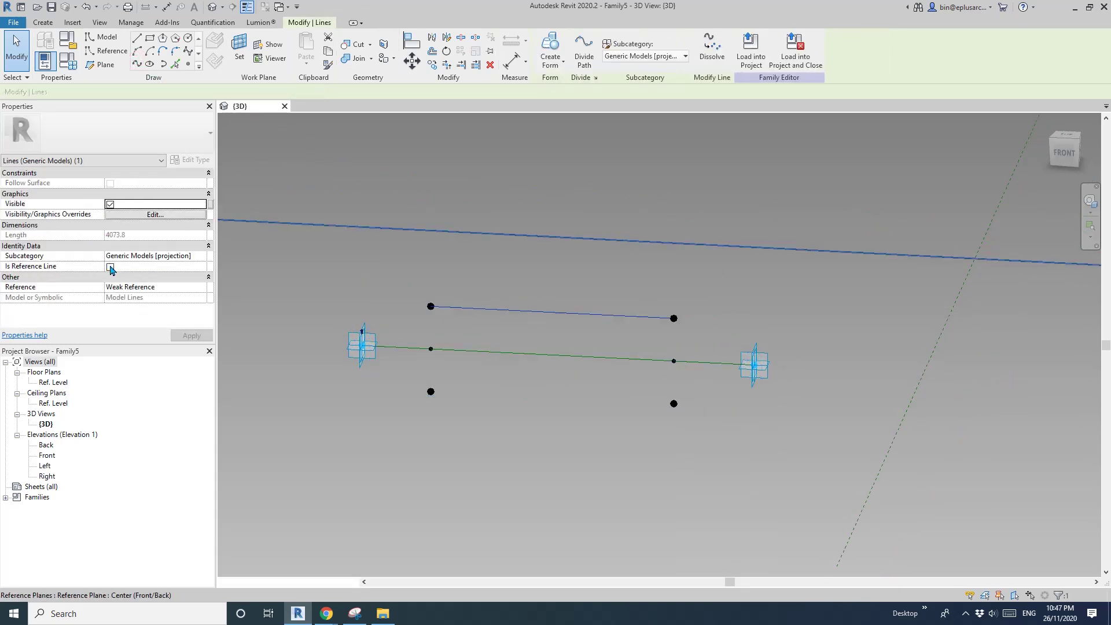
# - Join the two lower offset points with a reference line and orbit to a frontal view
pyautogui.moveTo(414, 377); pyautogui.dragTo(683, 437)
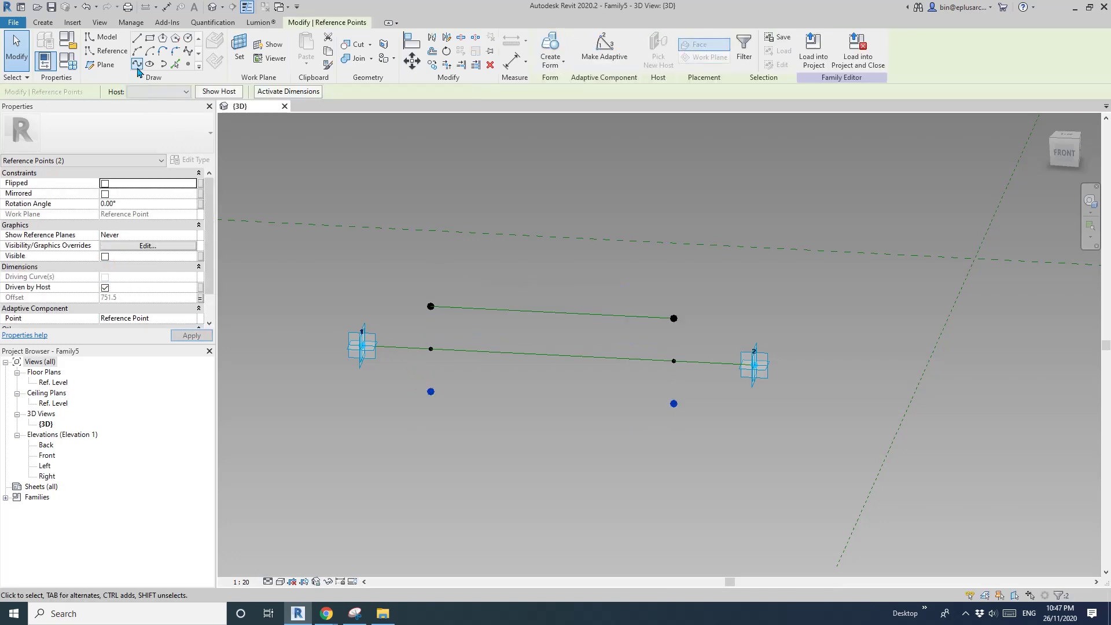
pyautogui.click(110, 266)
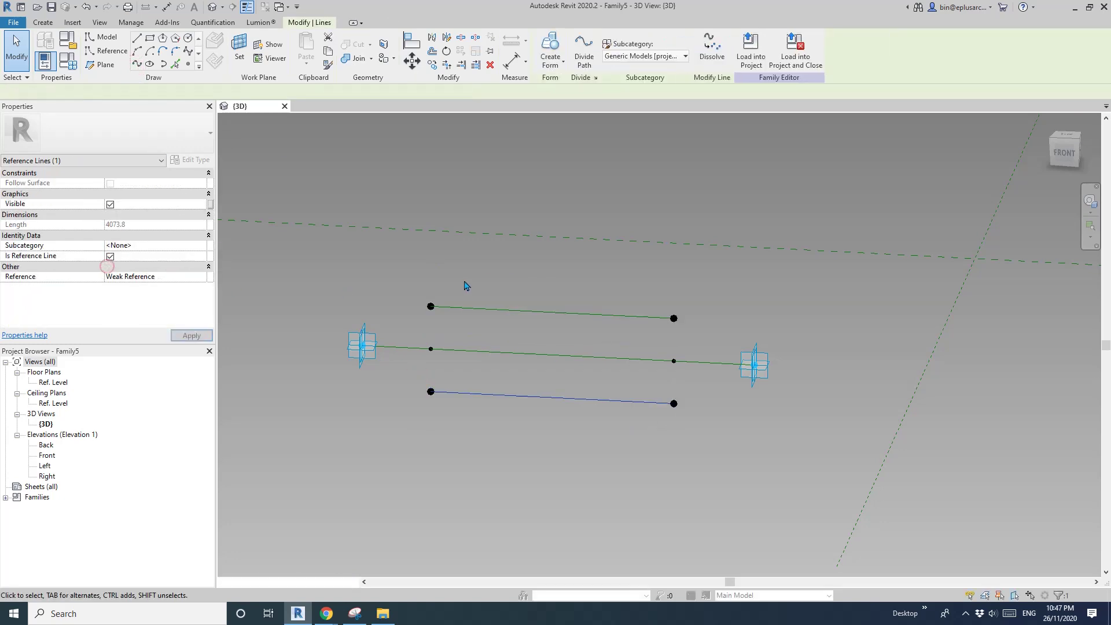
pyautogui.click(438, 322)
pyautogui.click(435, 336)
pyautogui.keyDown('shift'); pyautogui.moveTo(420, 385); pyautogui.dragTo(424, 355, button='middle'); pyautogui.keyUp('shift')
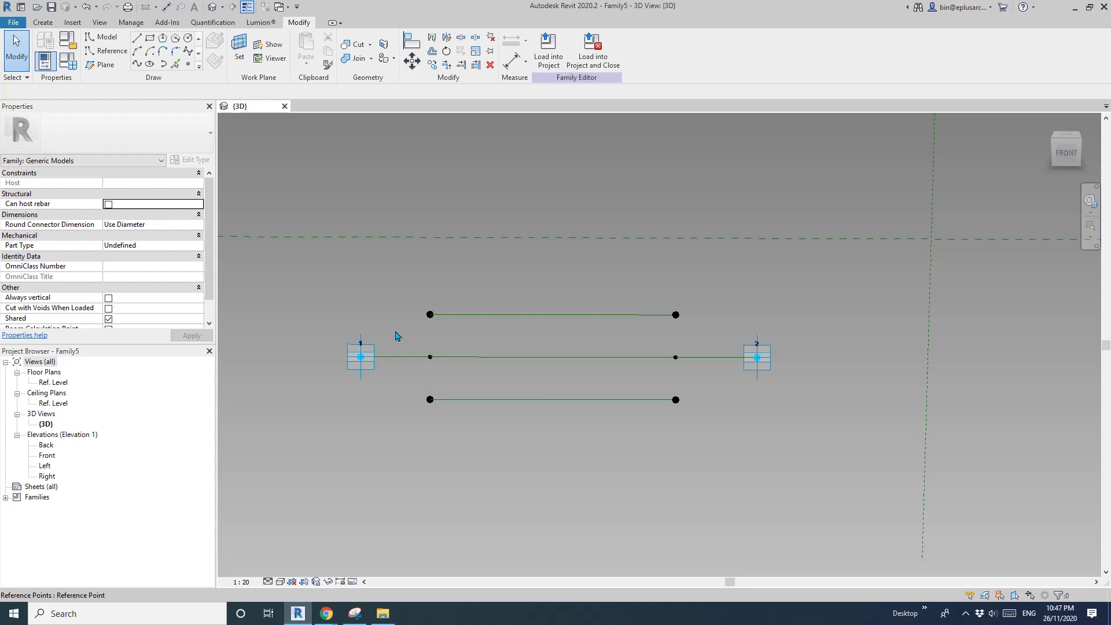
# - Start a centre-ends reference arc on the left middle point's front-facing work plane
pyautogui.click(105, 52)
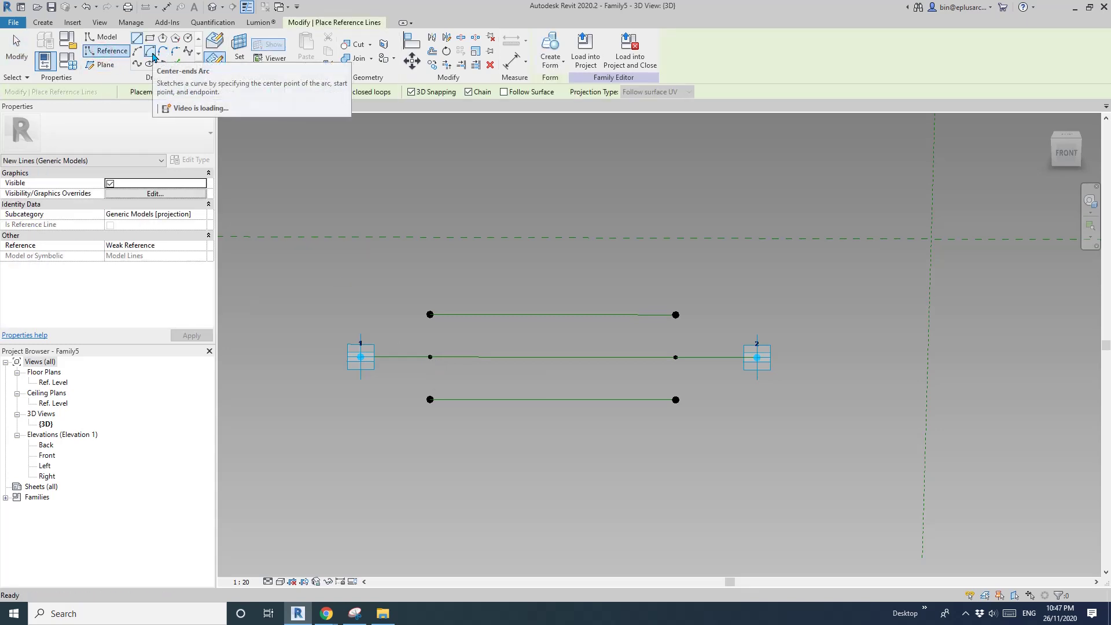
pyautogui.click(152, 53)
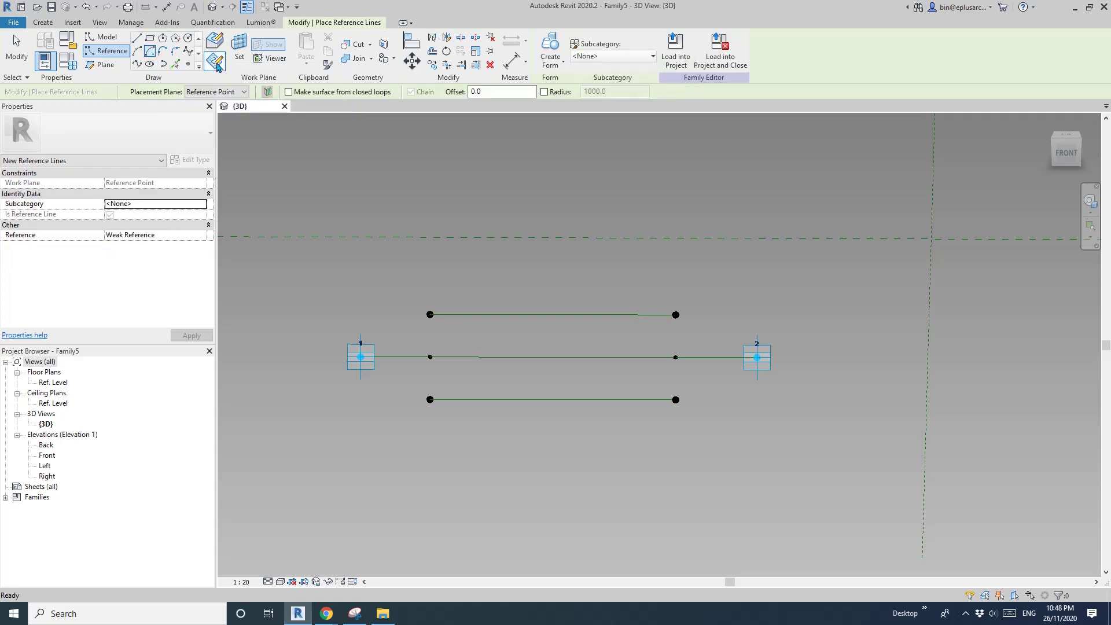
pyautogui.click(245, 59)
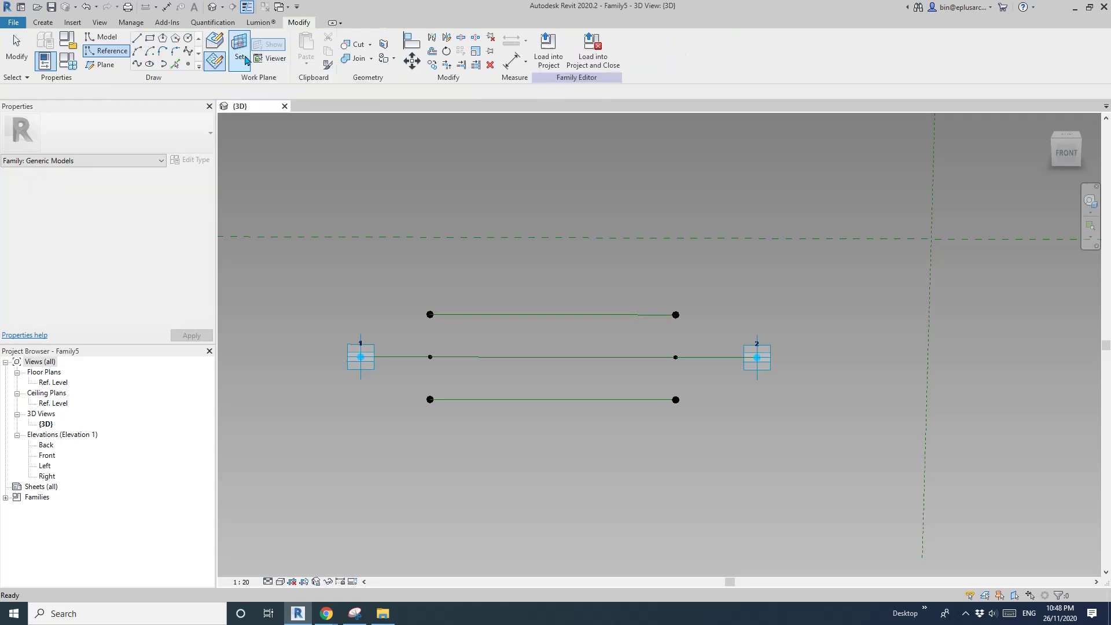
pyautogui.moveTo(450, 366)
pyautogui.keyDown('shift'); pyautogui.mouseDown(button='middle')
pyautogui.moveTo(439, 377)
pyautogui.moveTo(448, 362)
pyautogui.mouseUp(button='middle'); pyautogui.keyUp('shift')
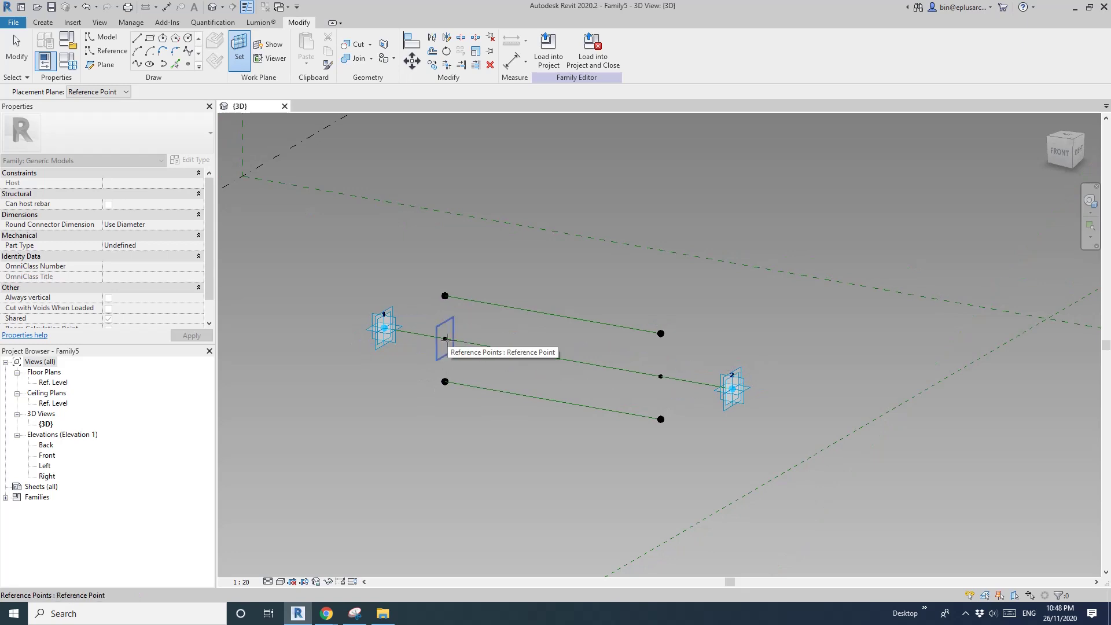
pyautogui.press('Tab')
pyautogui.press('Tab')
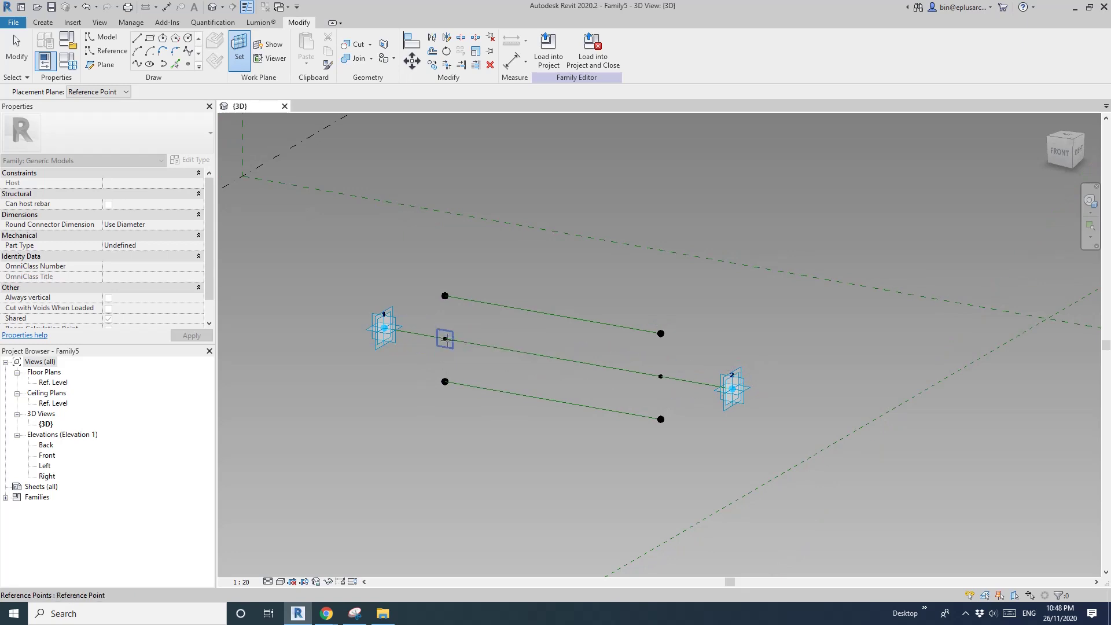
pyautogui.click(445, 338)
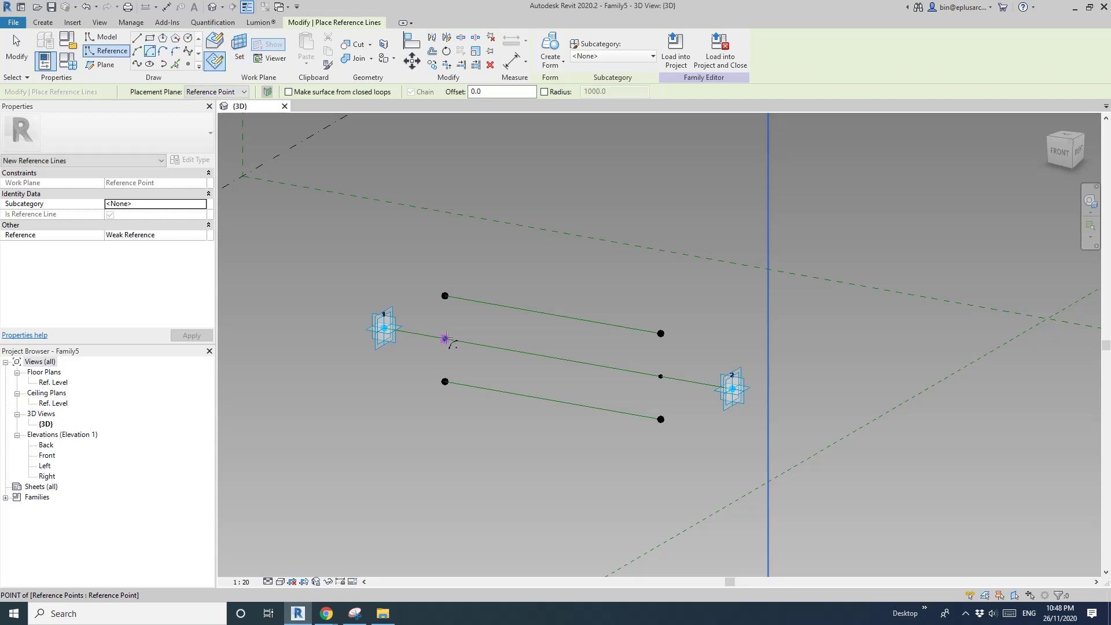
# - Draw the arc centred on the left middle point, ending at the upper and lower lines' left ends
pyautogui.click(445, 339)
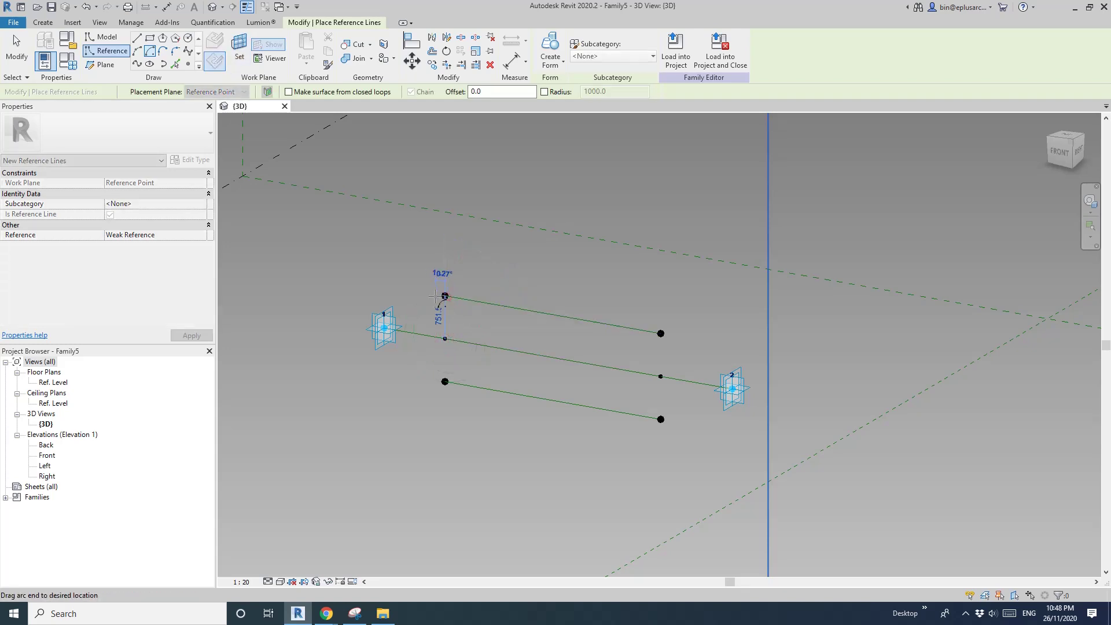
pyautogui.click(445, 382)
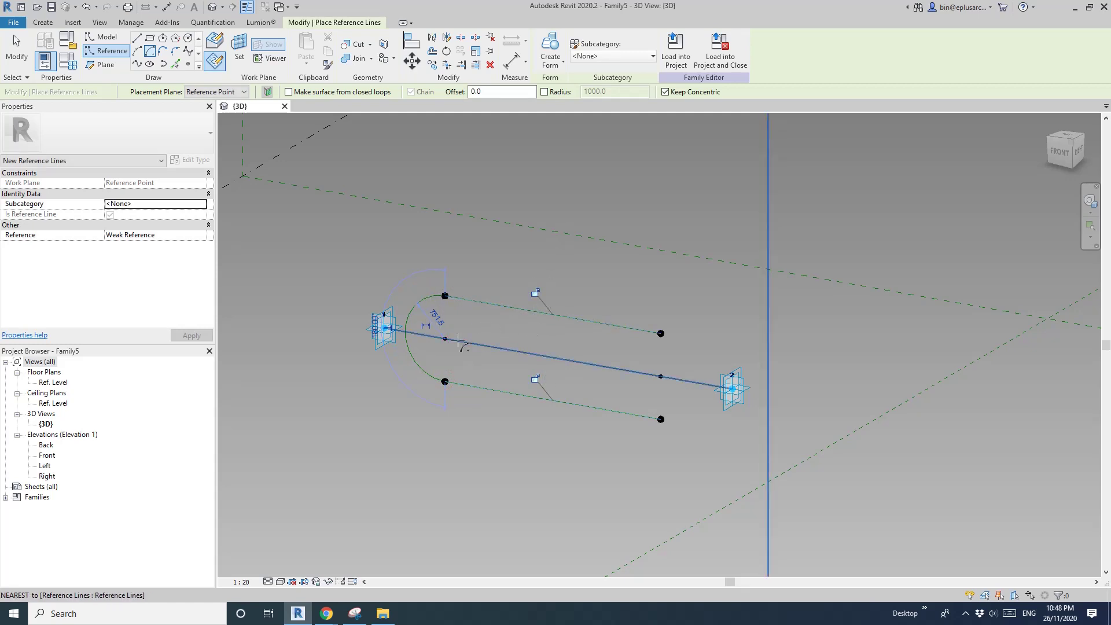
pyautogui.scroll(2, 431, 346)
pyautogui.moveTo(453, 341); pyautogui.dragTo(459, 349, button='middle')
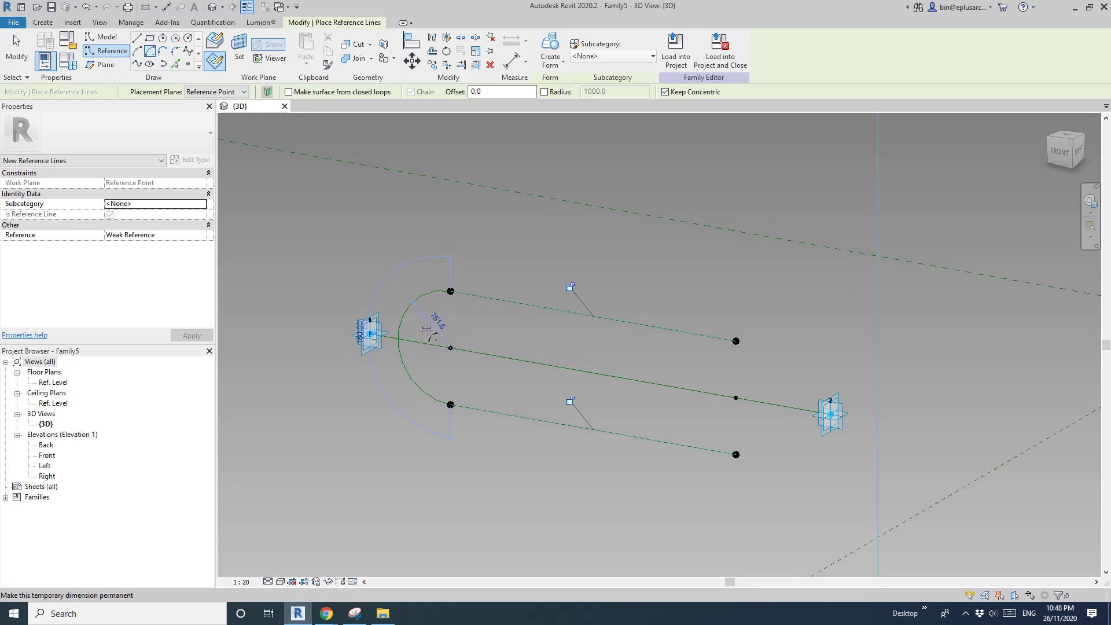
pyautogui.scroll(3, 425, 340)
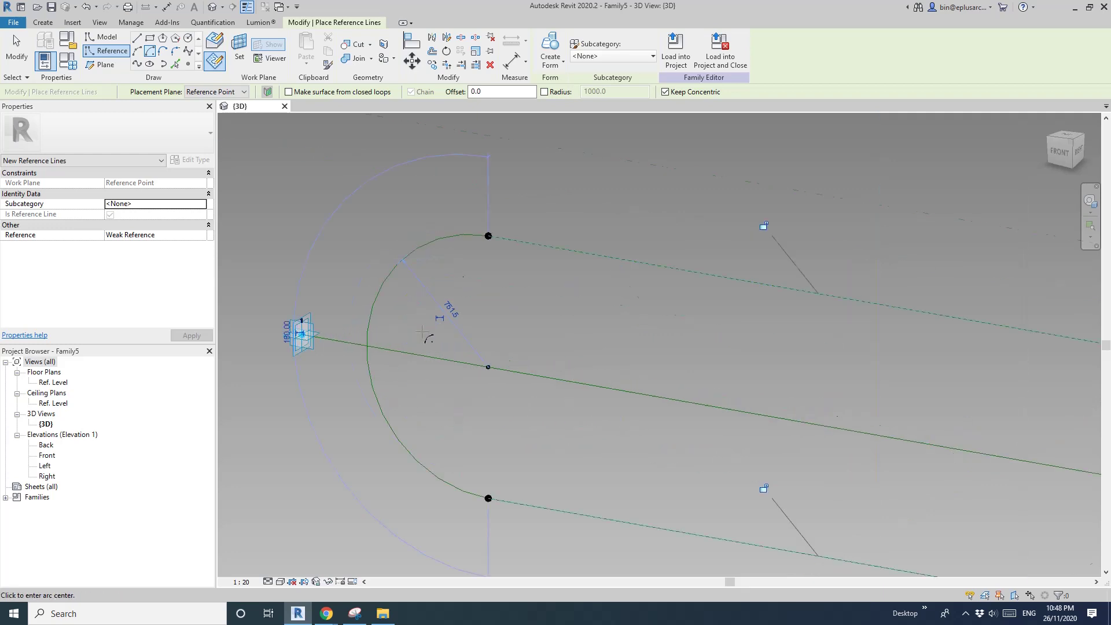
# - Make the left arc's 751 radius dimension permanent and label it with parameter R
pyautogui.click(439, 320)
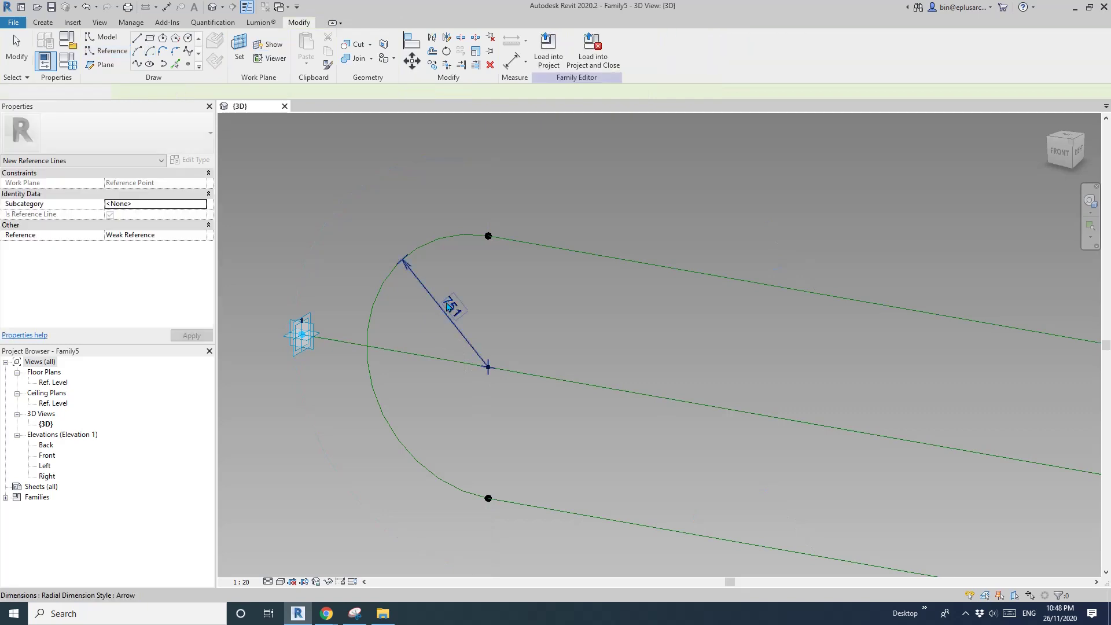
pyautogui.scroll(-2, 440, 317)
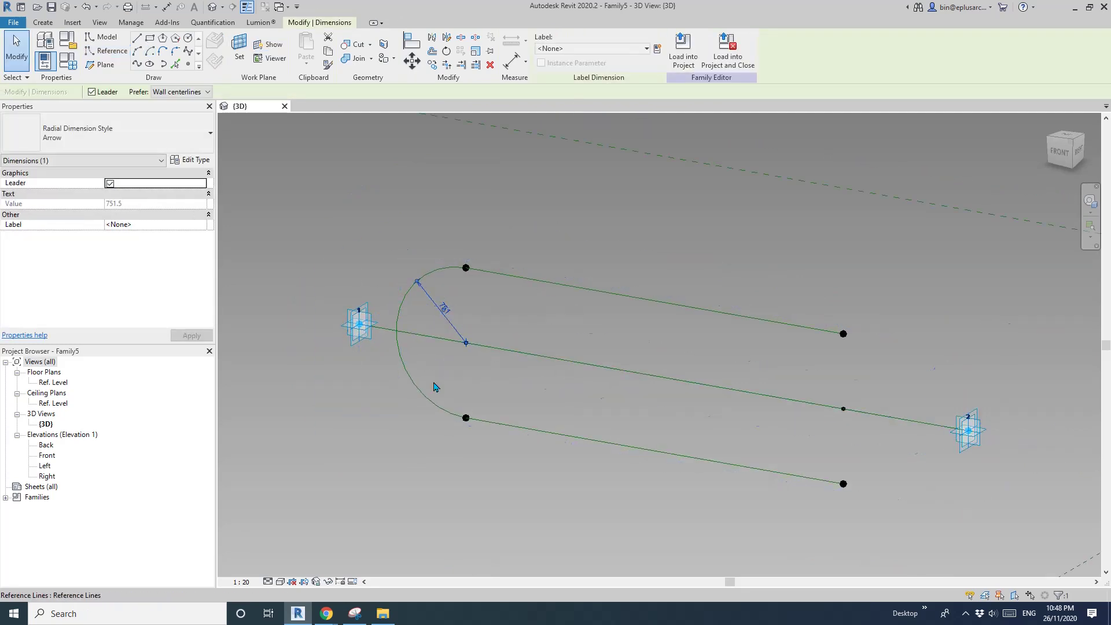
pyautogui.click(466, 269)
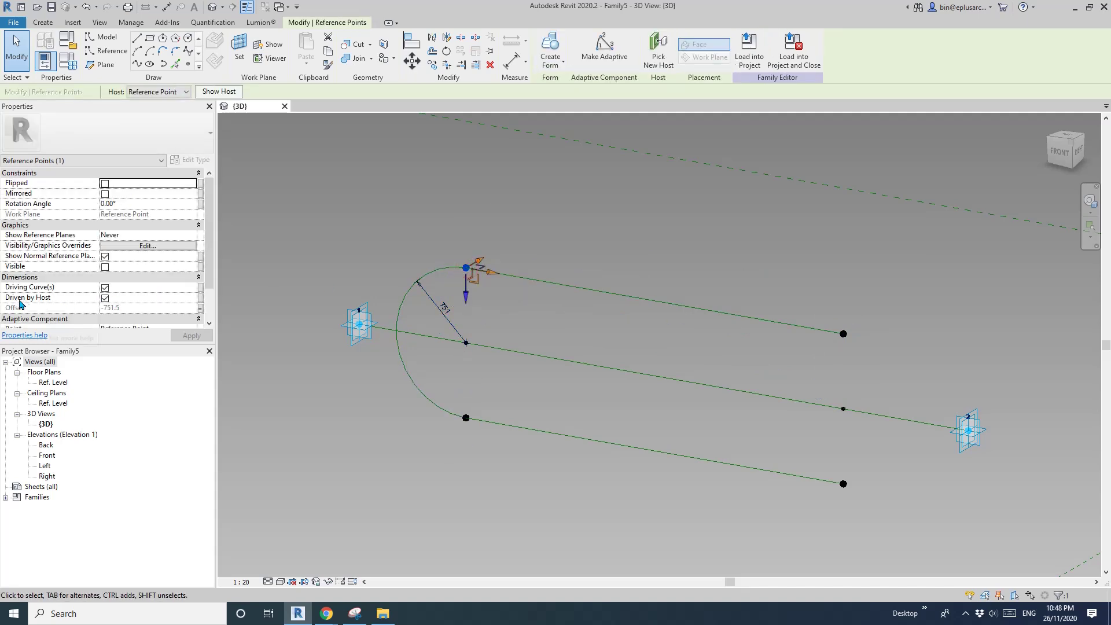
pyautogui.click(434, 307)
pyautogui.click(594, 48)
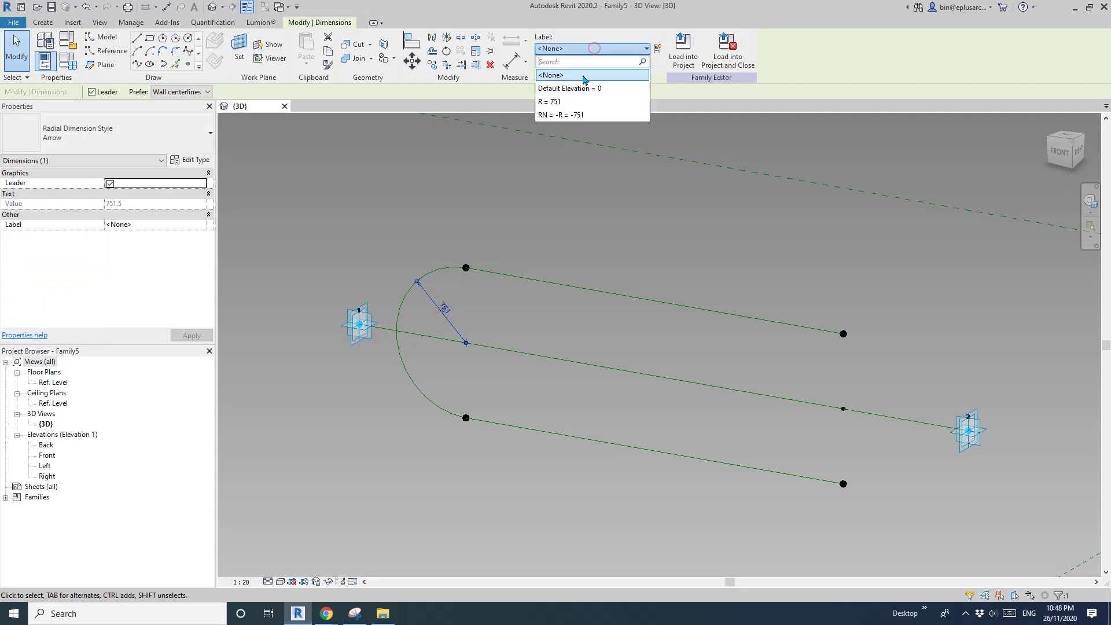
pyautogui.click(556, 103)
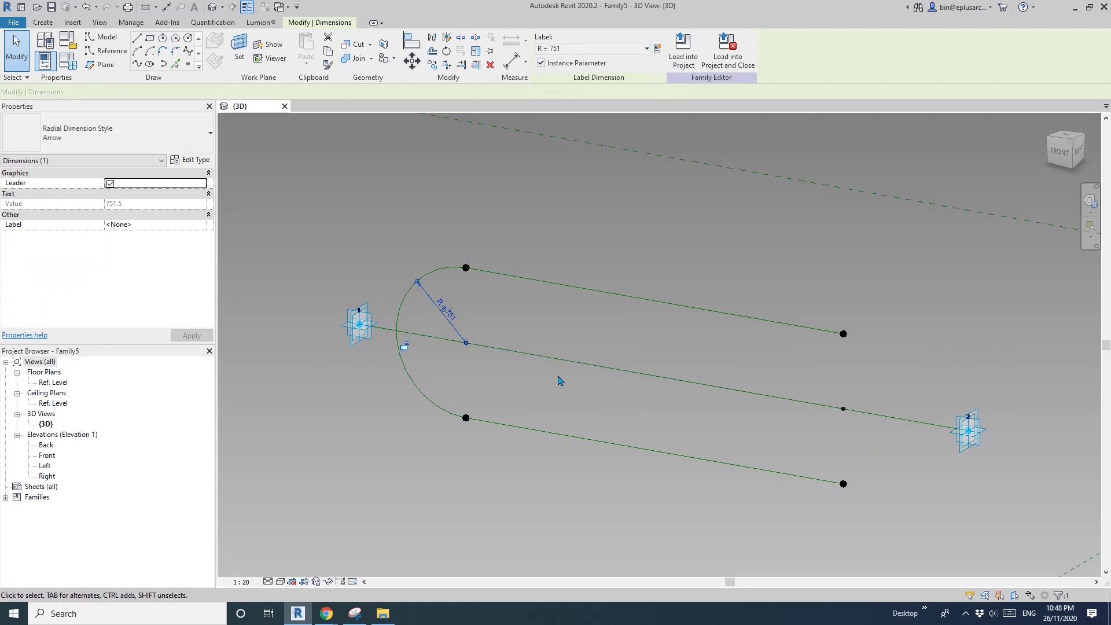
pyautogui.moveTo(724, 402); pyautogui.dragTo(671, 368, button='middle')
pyautogui.moveTo(825, 384); pyautogui.dragTo(674, 350, button='middle')
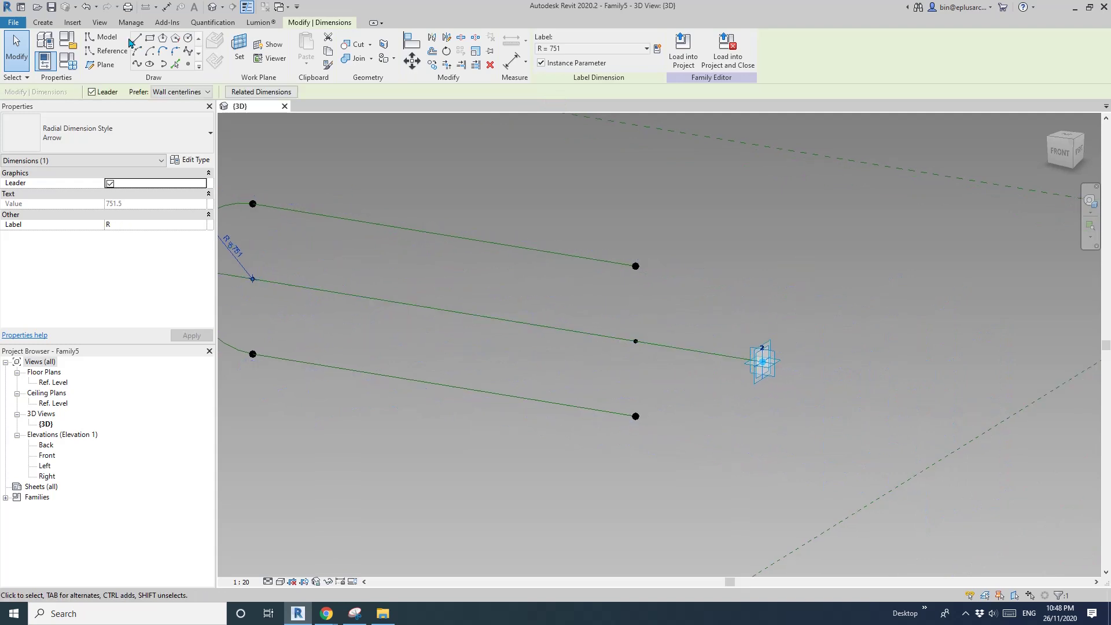
pyautogui.click(111, 50)
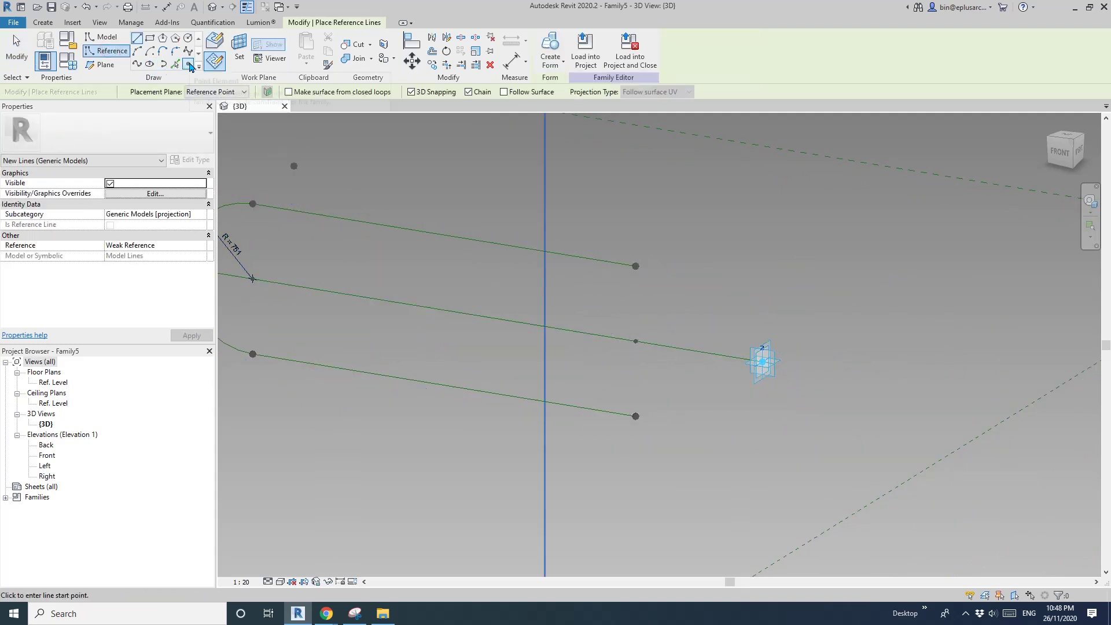
# - Draw a centre-ends reference arc on the right point's plane, joining the top and bottom line ends
pyautogui.click(151, 53)
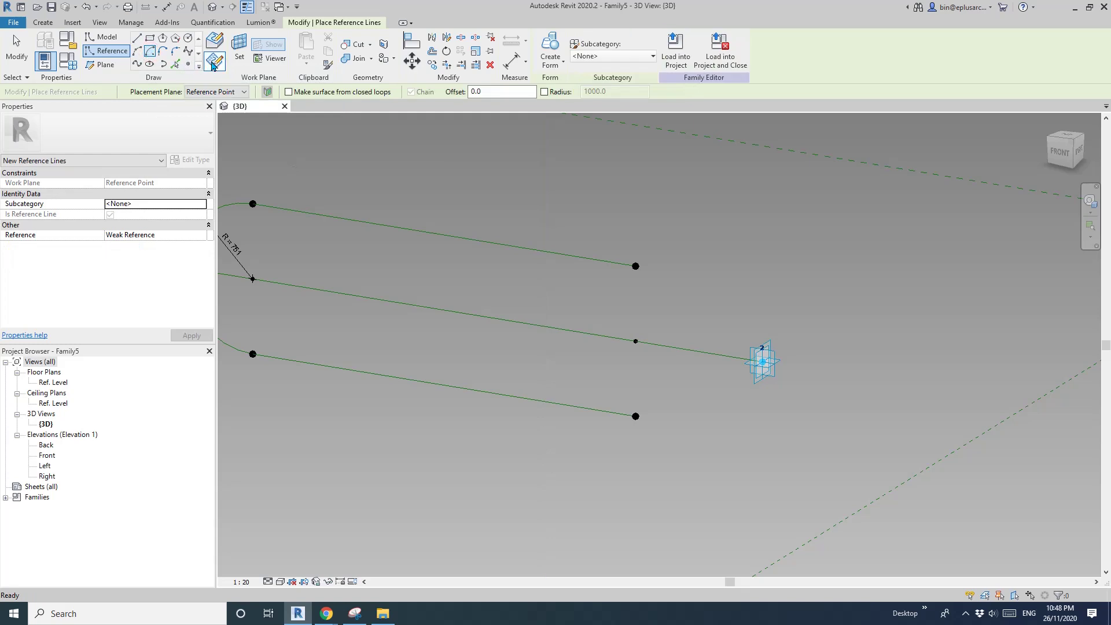
pyautogui.click(239, 50)
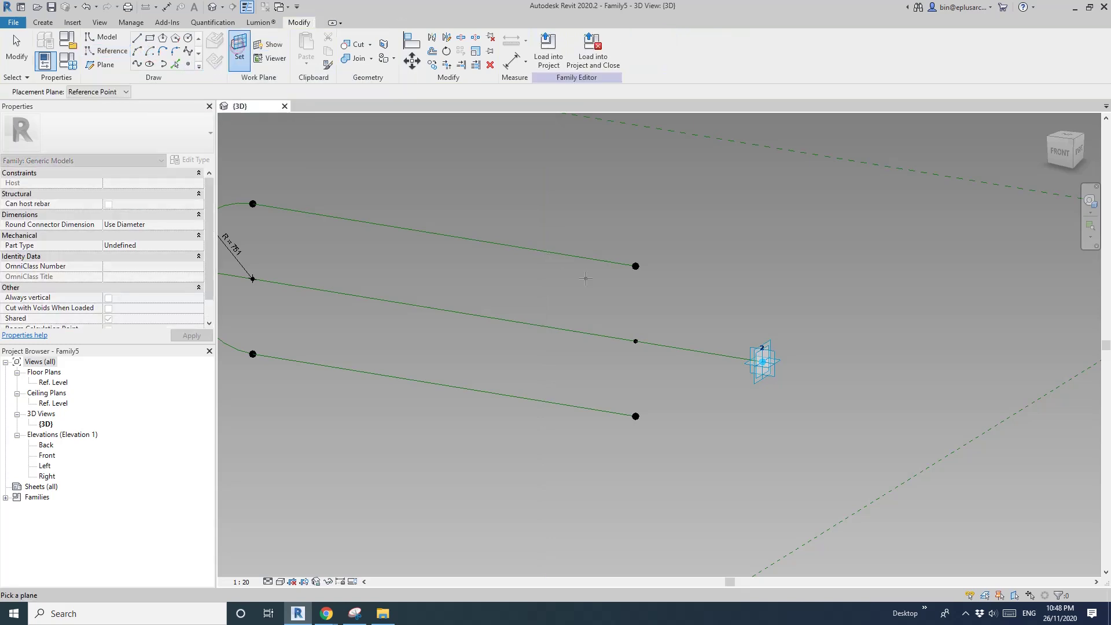
pyautogui.click(636, 342)
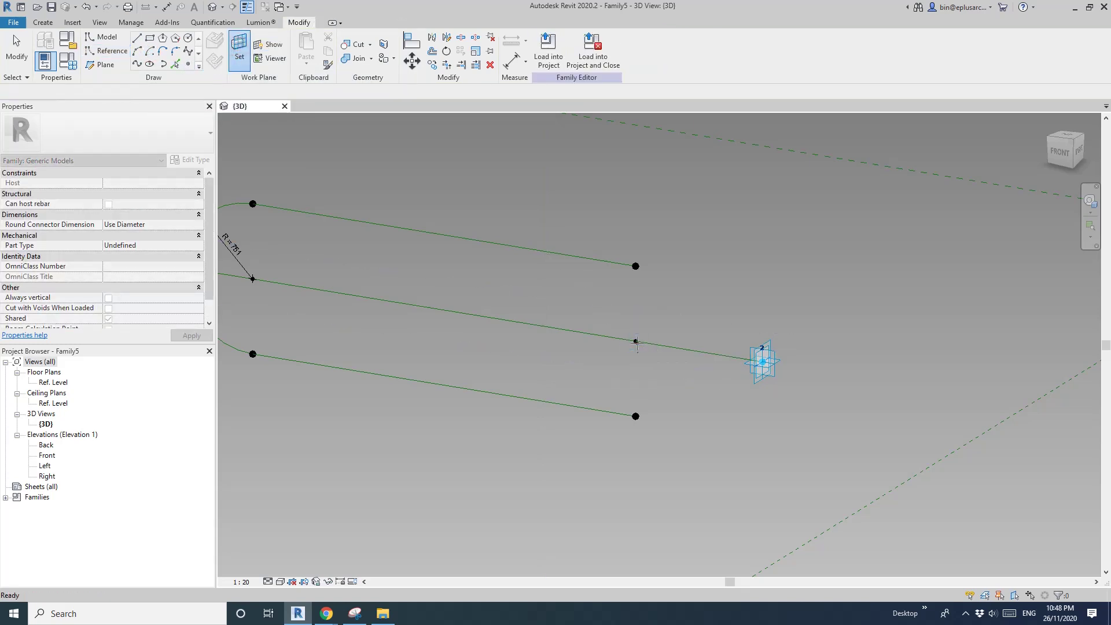
pyautogui.click(634, 342)
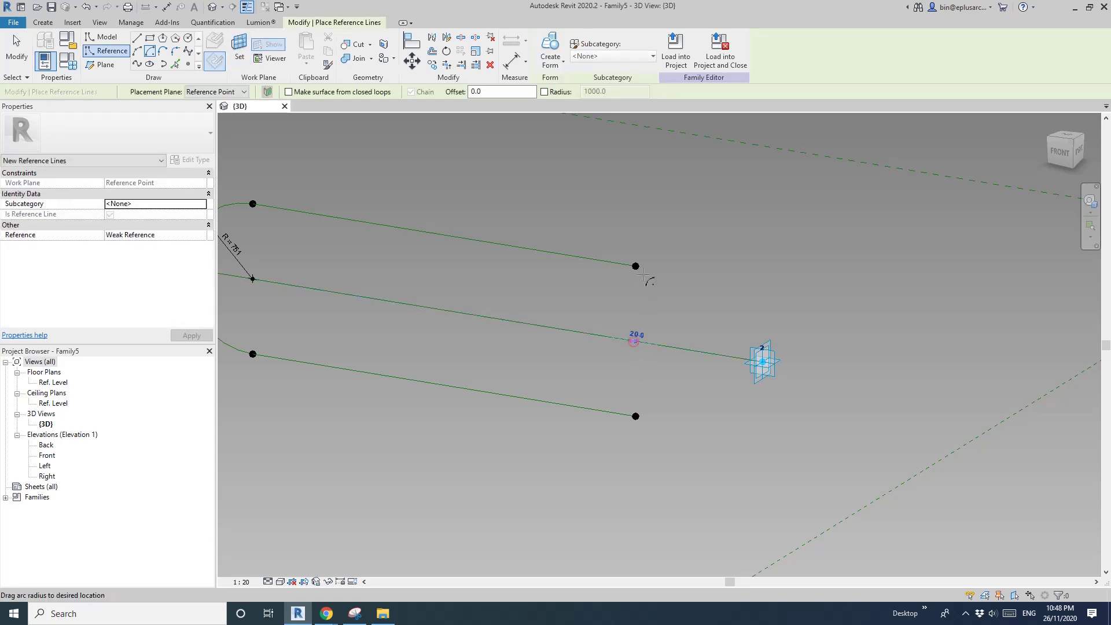
pyautogui.click(636, 266)
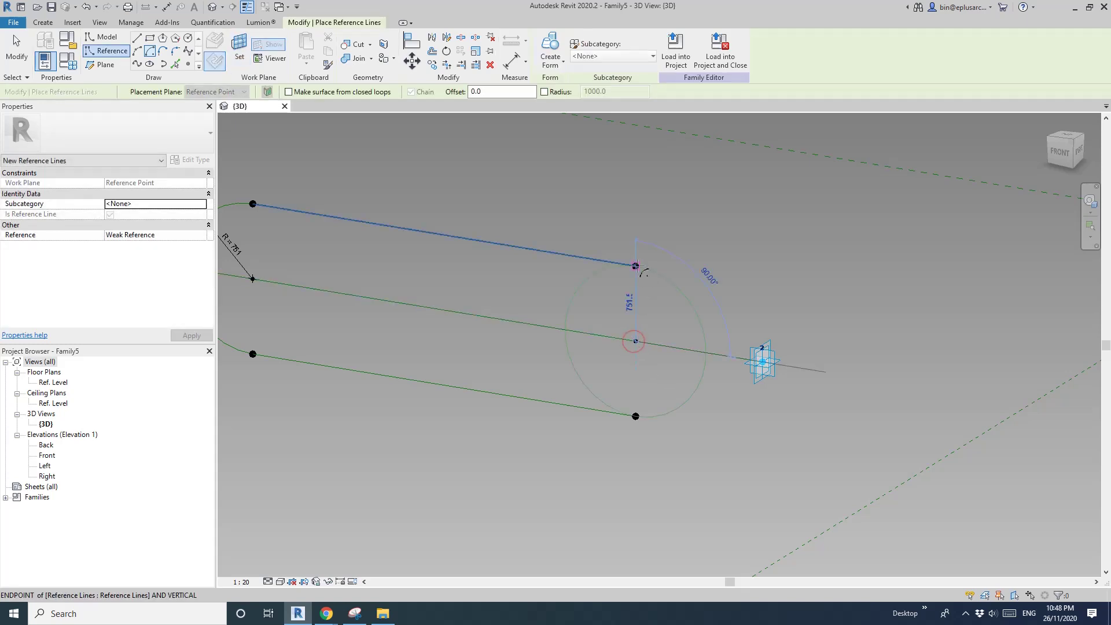
pyautogui.click(635, 416)
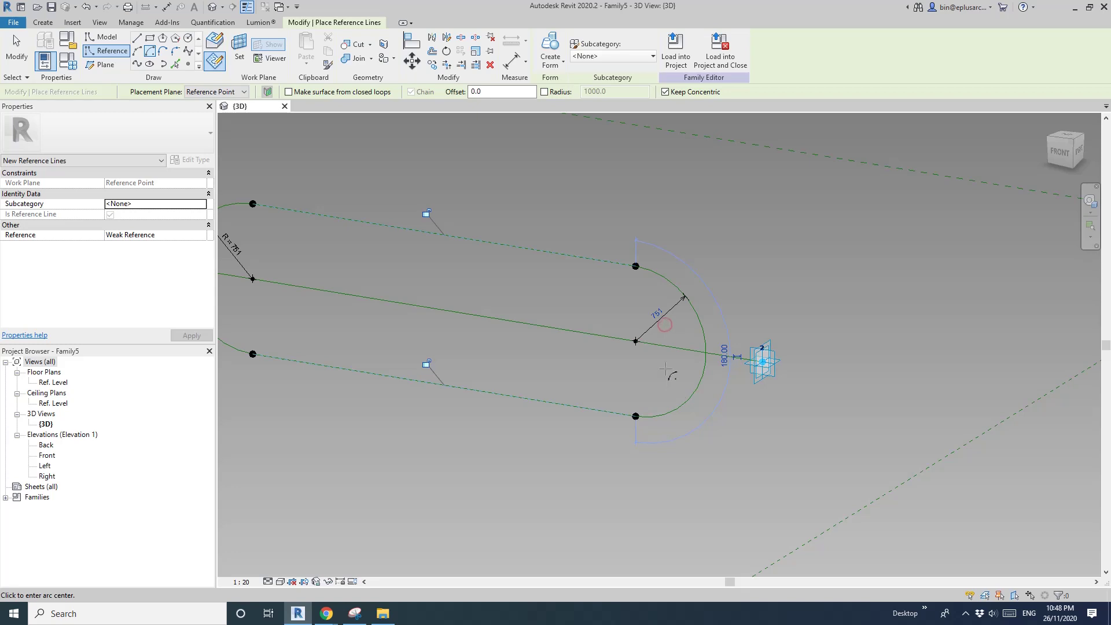
pyautogui.press('Escape')
pyautogui.press('Escape')
# - Label the right arc's radius dimension with parameter R (751)
pyautogui.click(660, 319)
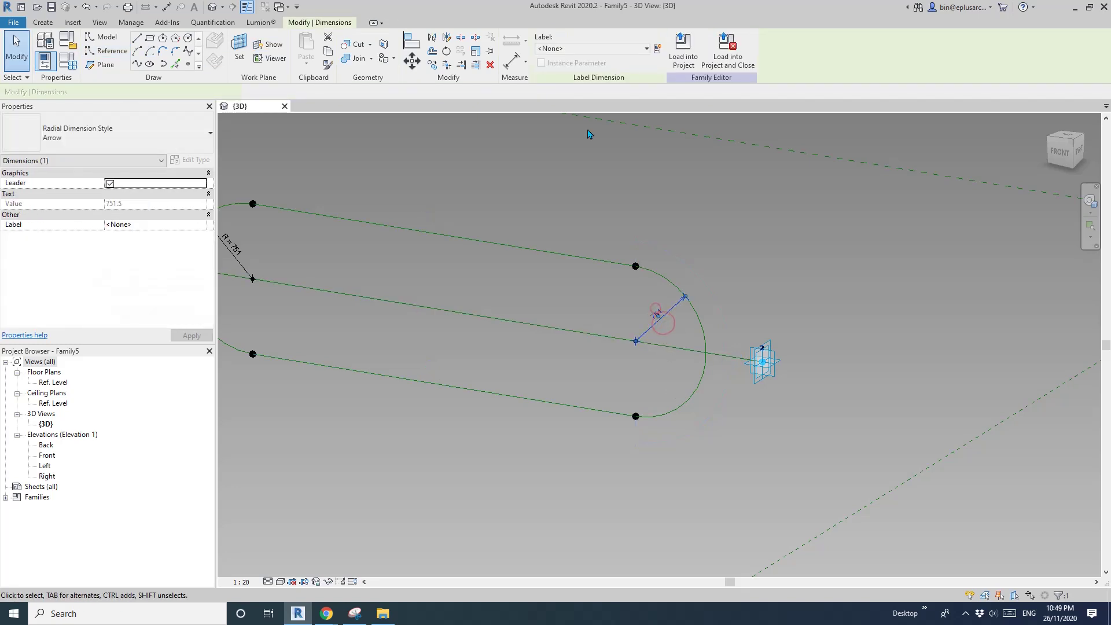
pyautogui.click(590, 49)
pyautogui.click(562, 101)
pyautogui.scroll(-2, 533, 231)
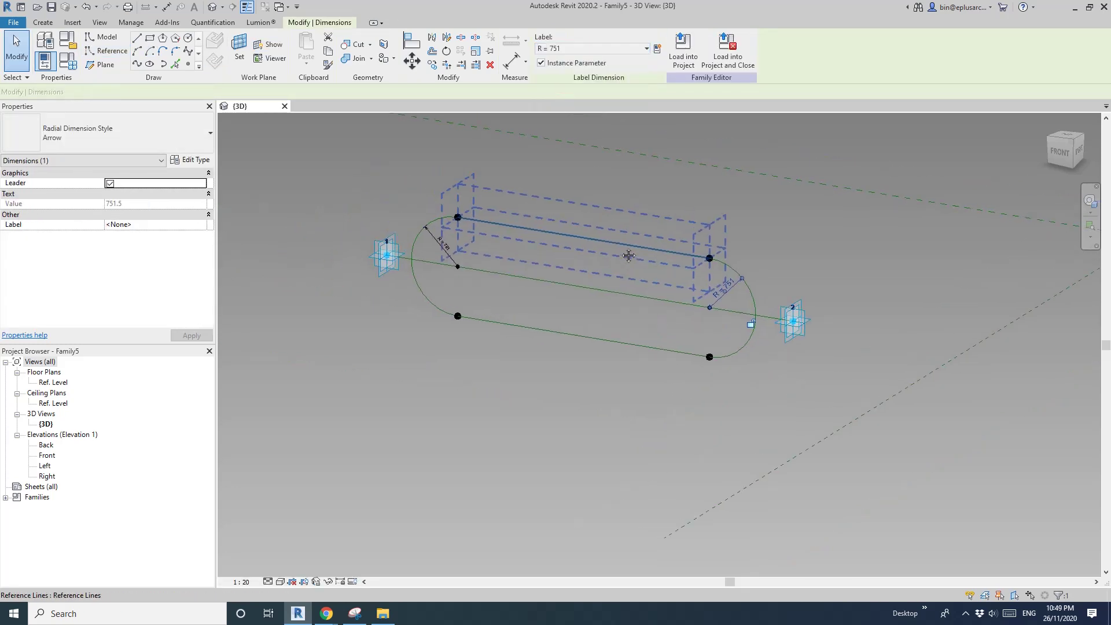
pyautogui.press('Escape')
# - Slide the left arc-centre reference point along its line toward the middle
pyautogui.keyDown('shift'); pyautogui.moveTo(602, 265); pyautogui.dragTo(441, 274, button='middle'); pyautogui.keyUp('shift')
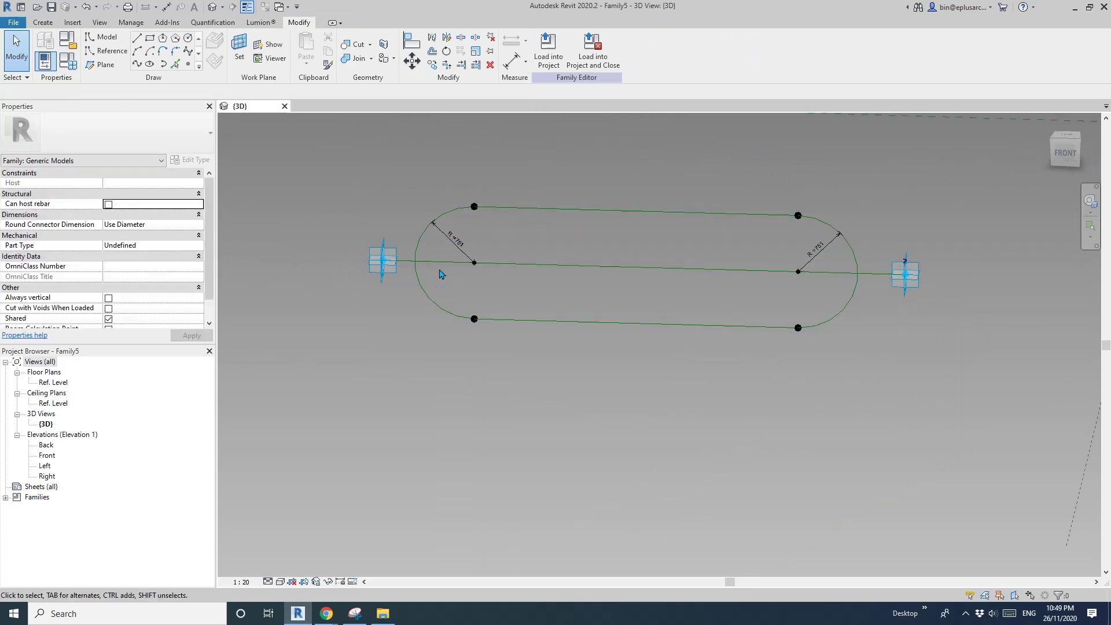
pyautogui.click(474, 265)
pyautogui.moveTo(483, 272); pyautogui.dragTo(622, 266)
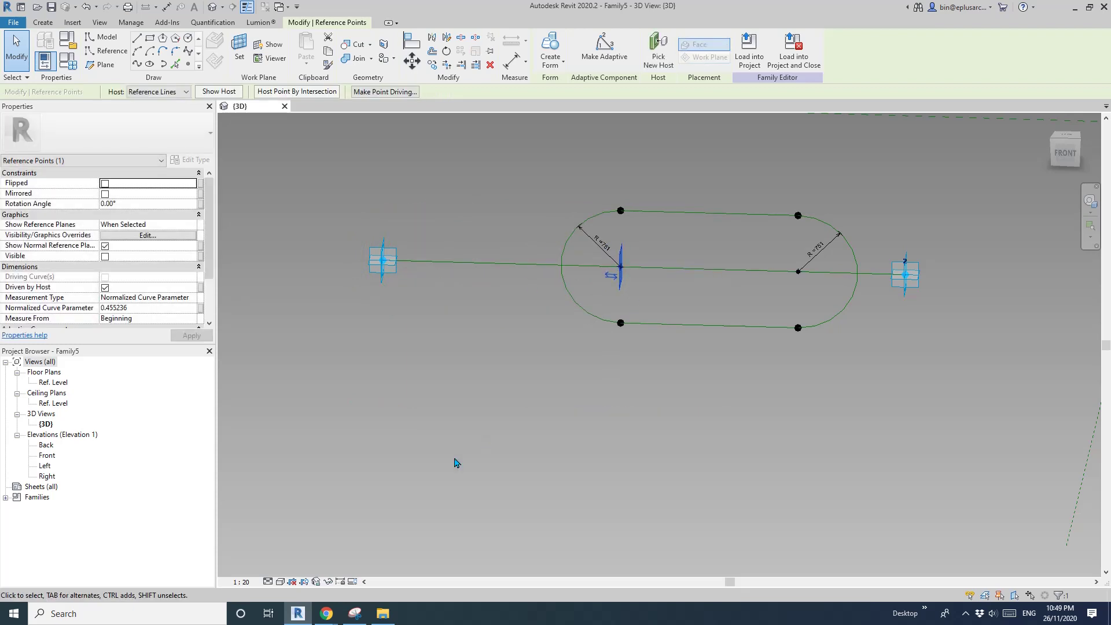
# - Review the annotated plan sketch in Snipping Tool and return to the model
pyautogui.click(355, 614)
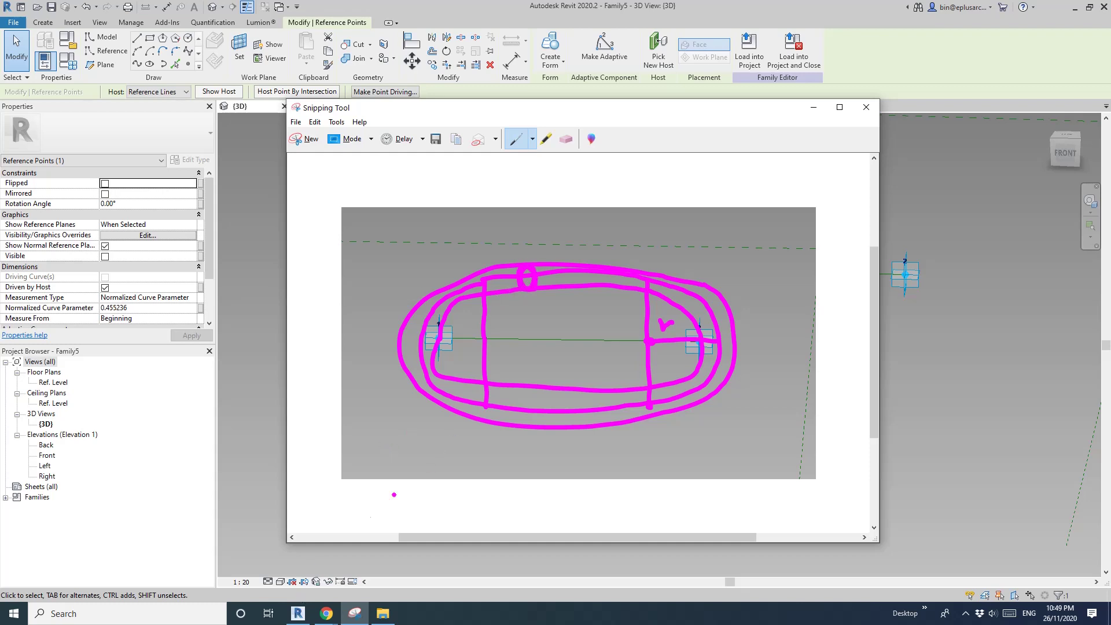
pyautogui.click(298, 613)
pyautogui.moveTo(675, 240); pyautogui.dragTo(607, 295, button='middle')
pyautogui.click(189, 65)
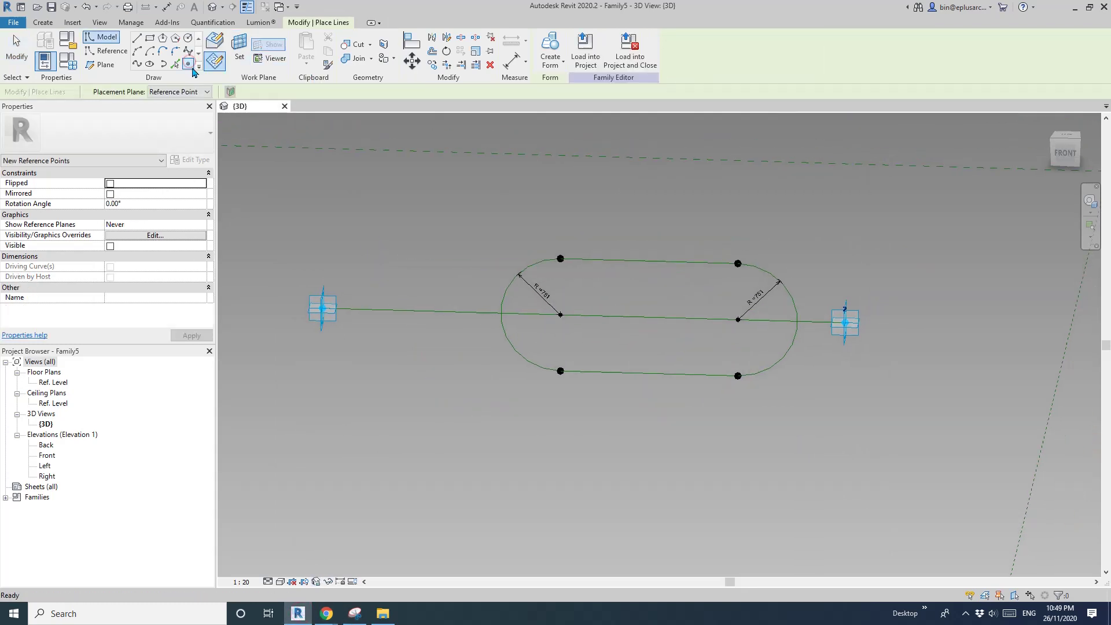
# - Place a reference point on the slot's top line
pyautogui.click(214, 46)
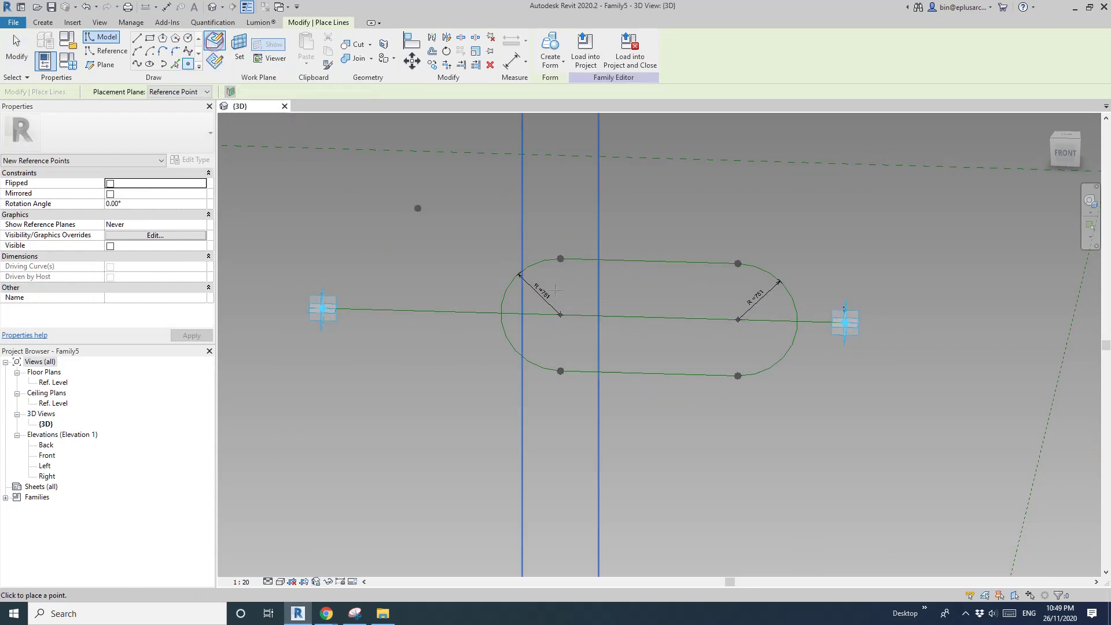
pyautogui.click(678, 261)
pyautogui.keyDown('shift'); pyautogui.moveTo(678, 261); pyautogui.dragTo(591, 222, button='middle'); pyautogui.keyUp('shift')
pyautogui.scroll(2, 592, 222)
pyautogui.click(105, 50)
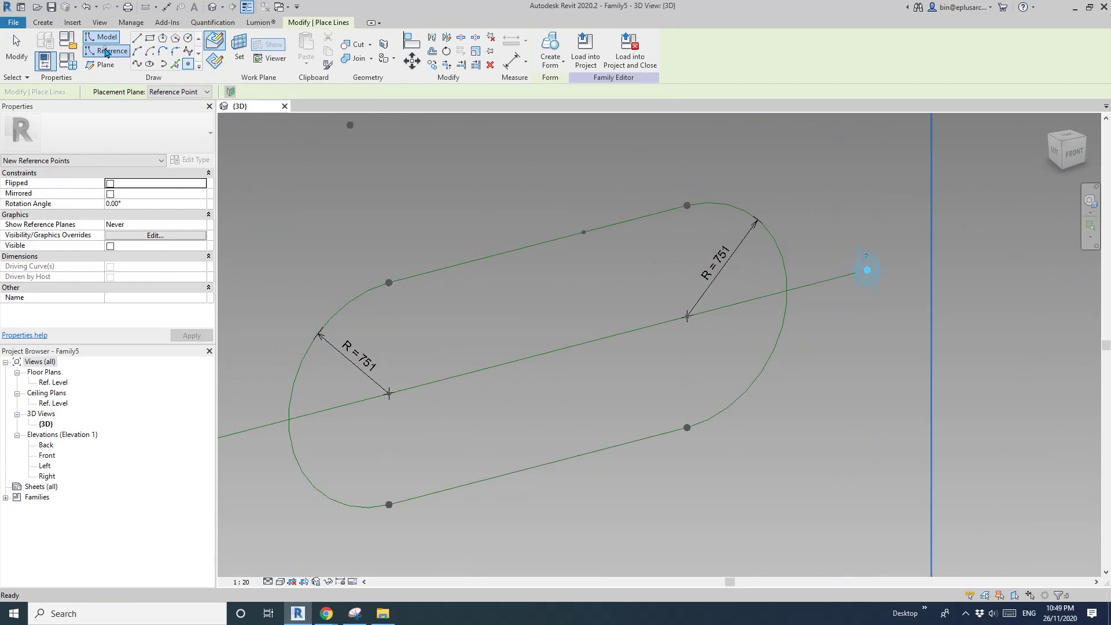
pyautogui.press('Escape')
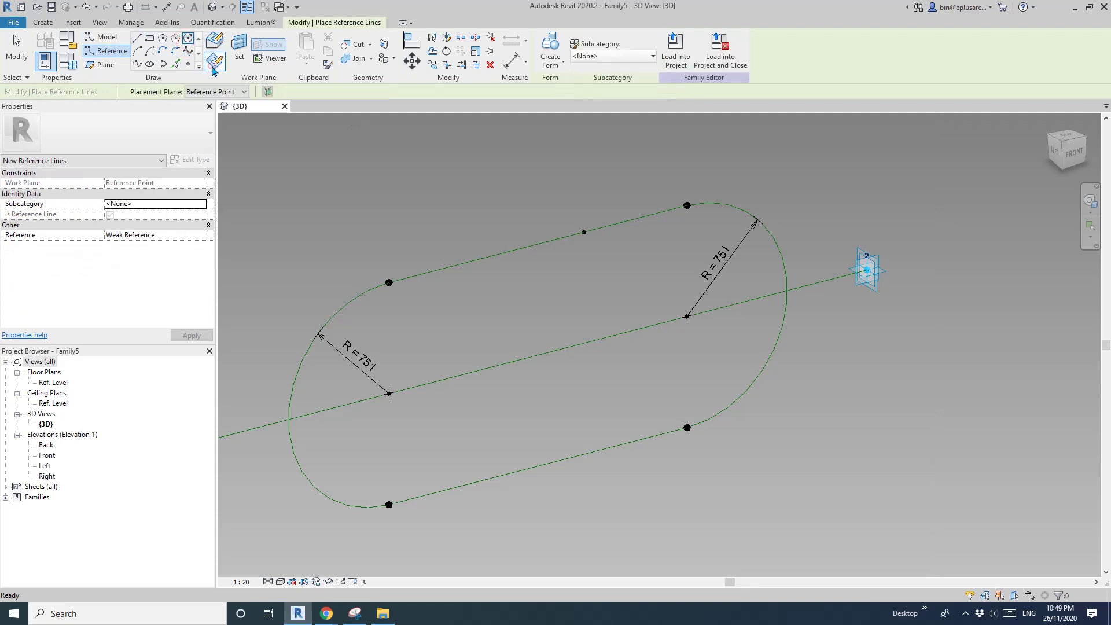
# - Draw a radius-420 reference circle on the new point's plane and make its dimension permanent
pyautogui.click(239, 46)
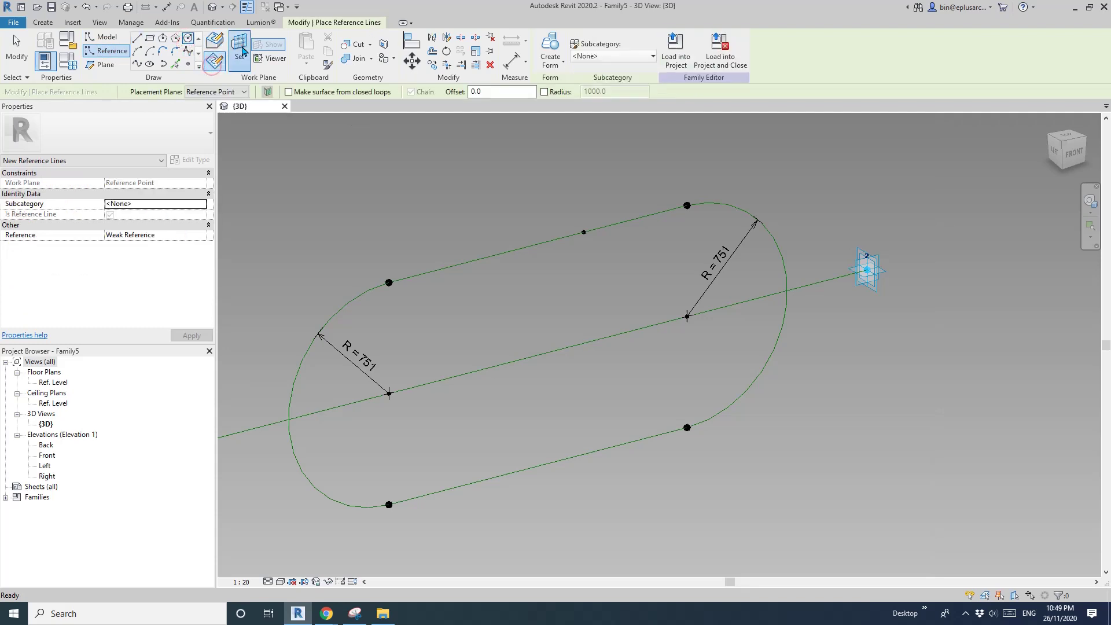
pyautogui.click(584, 232)
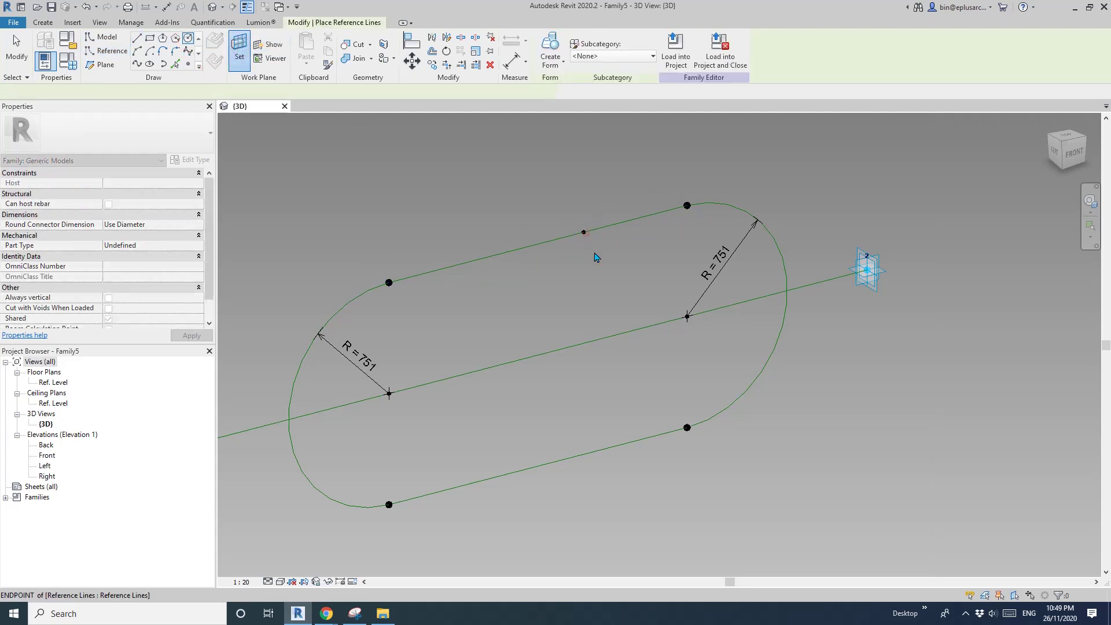
pyautogui.click(583, 231)
pyautogui.click(606, 197)
pyautogui.keyDown('shift'); pyautogui.moveTo(608, 254); pyautogui.dragTo(633, 290, button='middle'); pyautogui.keyUp('shift')
pyautogui.click(600, 267)
pyautogui.press('Escape')
pyautogui.press('Escape')
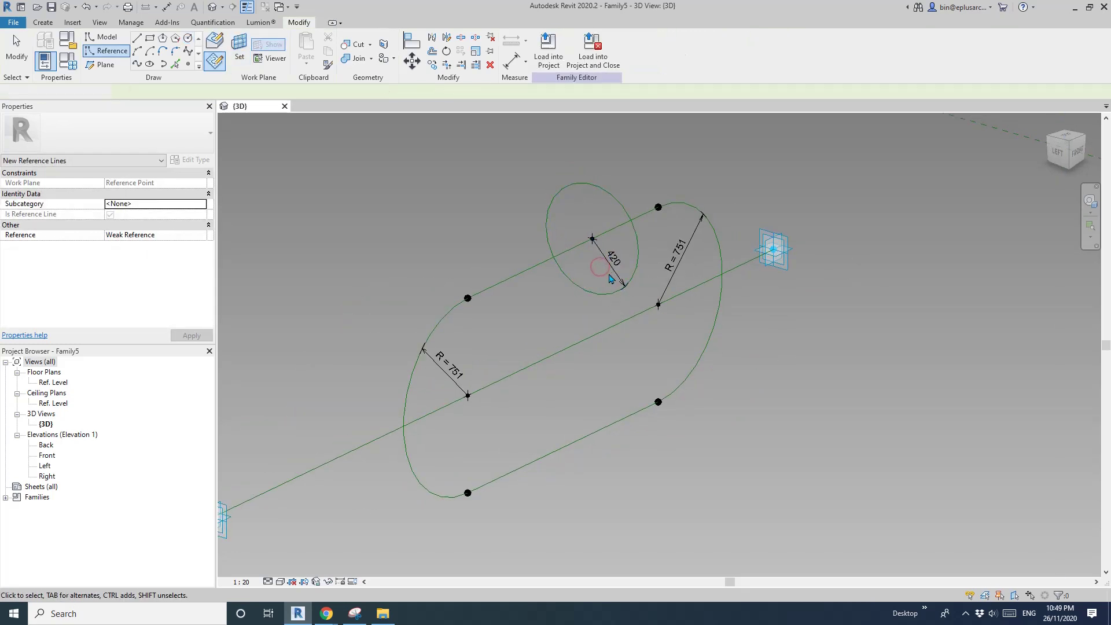
pyautogui.click(611, 260)
# - Label the circle's radius dimension with a new instance parameter r
pyautogui.click(657, 50)
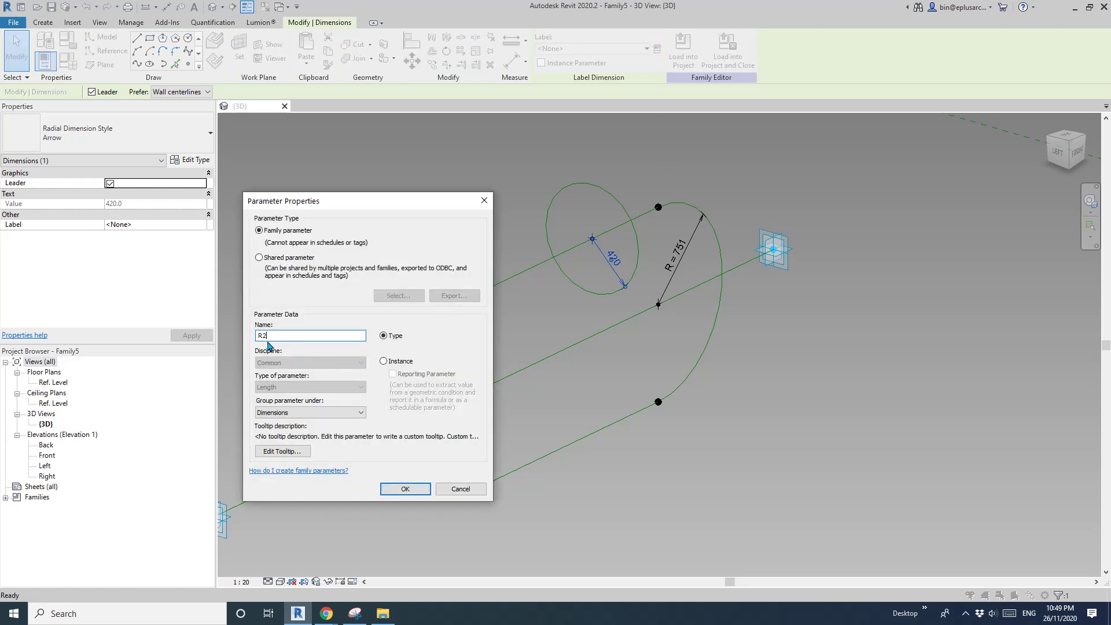
pyautogui.click(390, 363)
pyautogui.click(405, 489)
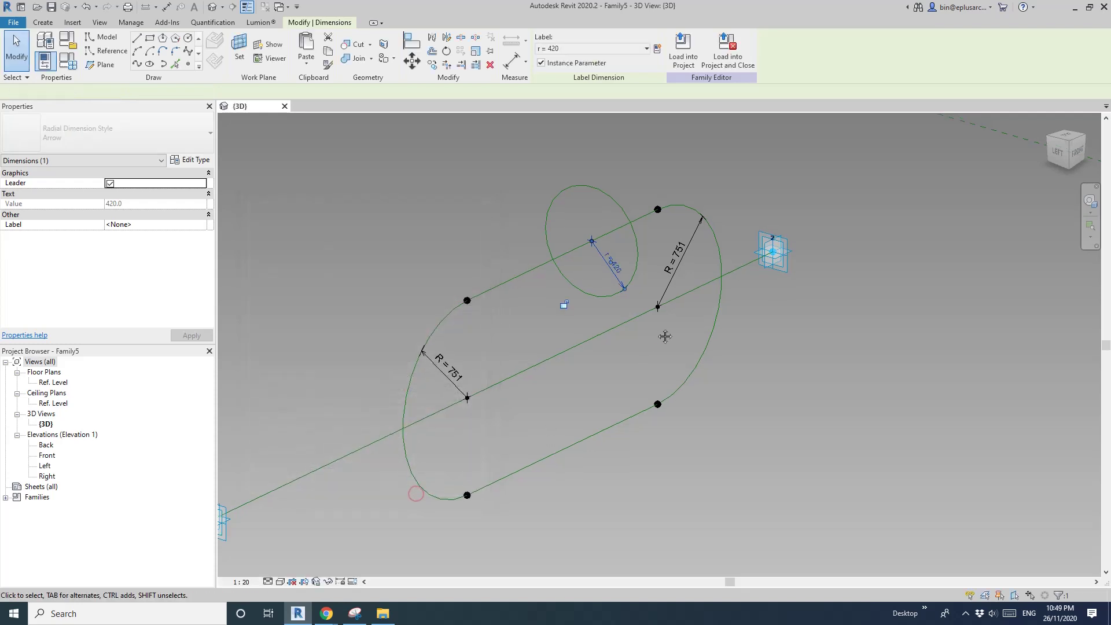
pyautogui.click(647, 300)
# - Reduce the small circle's radius to 200
pyautogui.keyDown('shift'); pyautogui.moveTo(647, 305); pyautogui.dragTo(589, 311, button='middle'); pyautogui.keyUp('shift')
pyautogui.scroll(1, 589, 308)
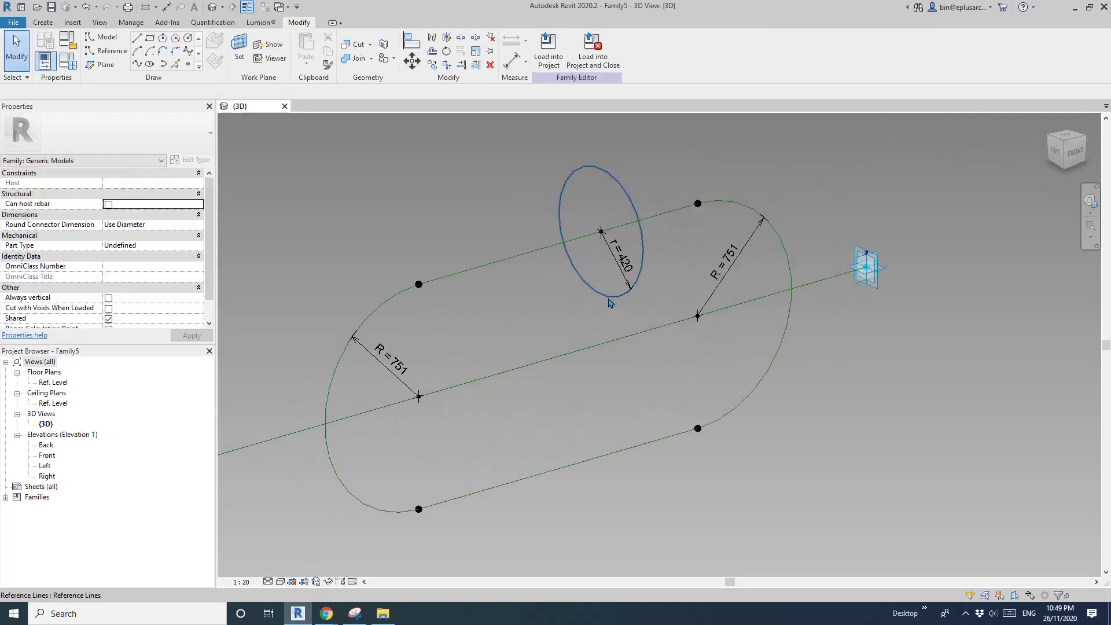
pyautogui.click(609, 302)
pyautogui.click(635, 274)
pyautogui.write('200')
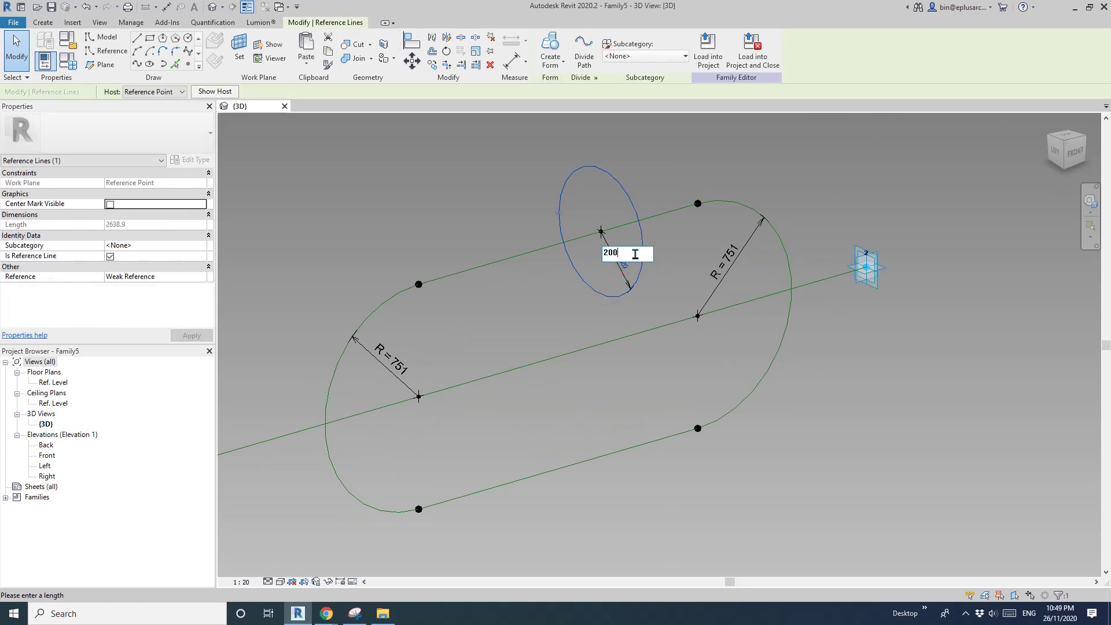
pyautogui.click(686, 174)
pyautogui.click(686, 173)
pyautogui.moveTo(613, 292); pyautogui.dragTo(547, 272, button='middle')
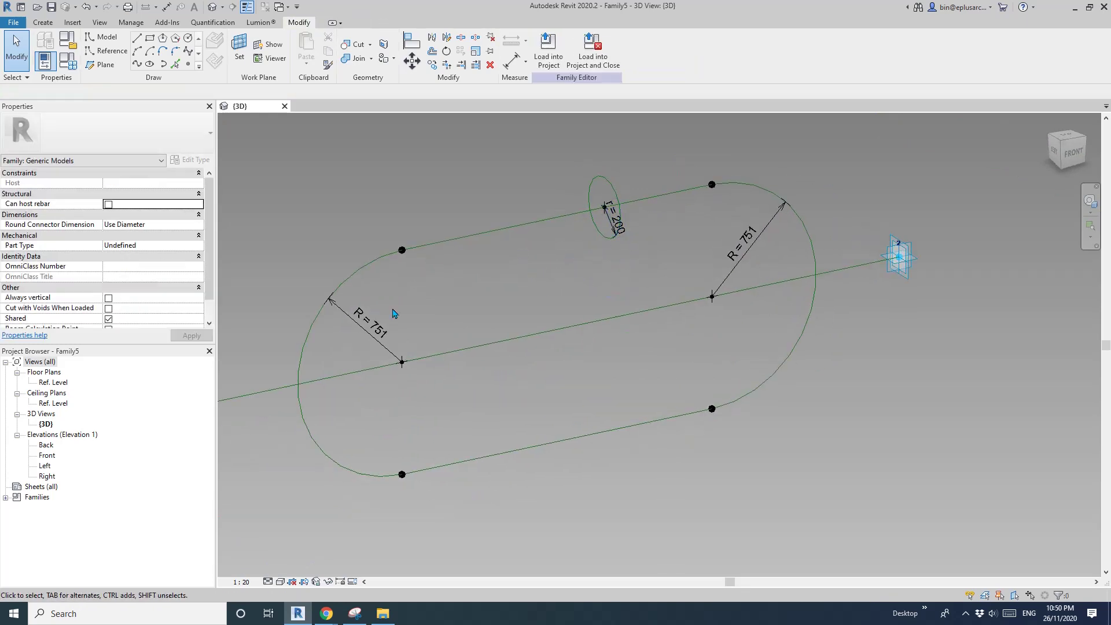
# - Mark R at the link's left end and R-r along it on the Snipping Tool sketch
pyautogui.scroll(-2, 400, 332)
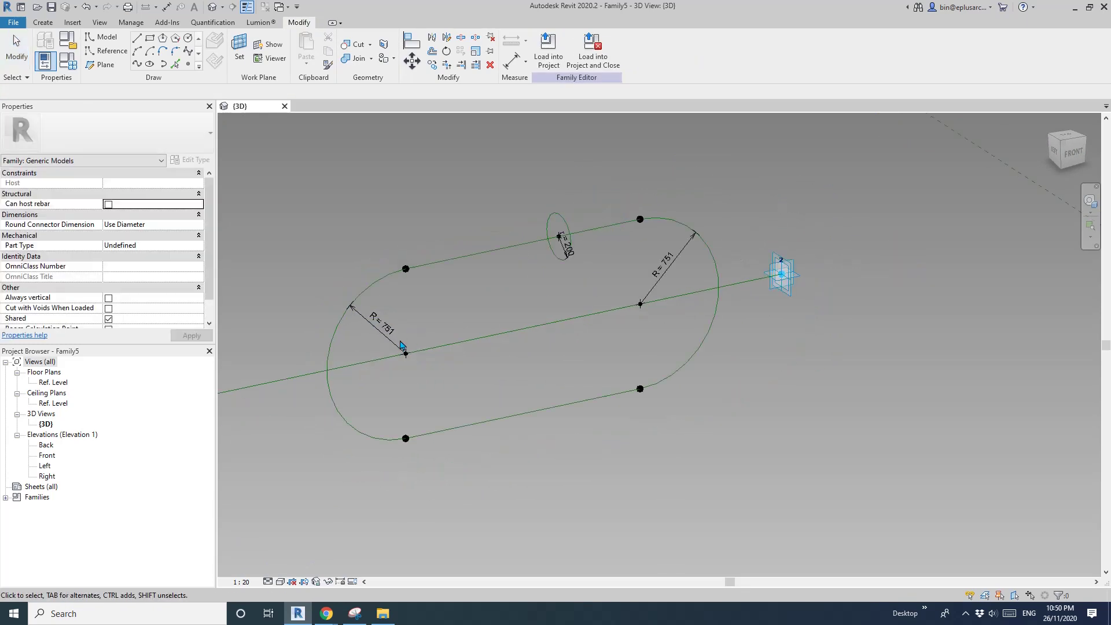
pyautogui.click(355, 612)
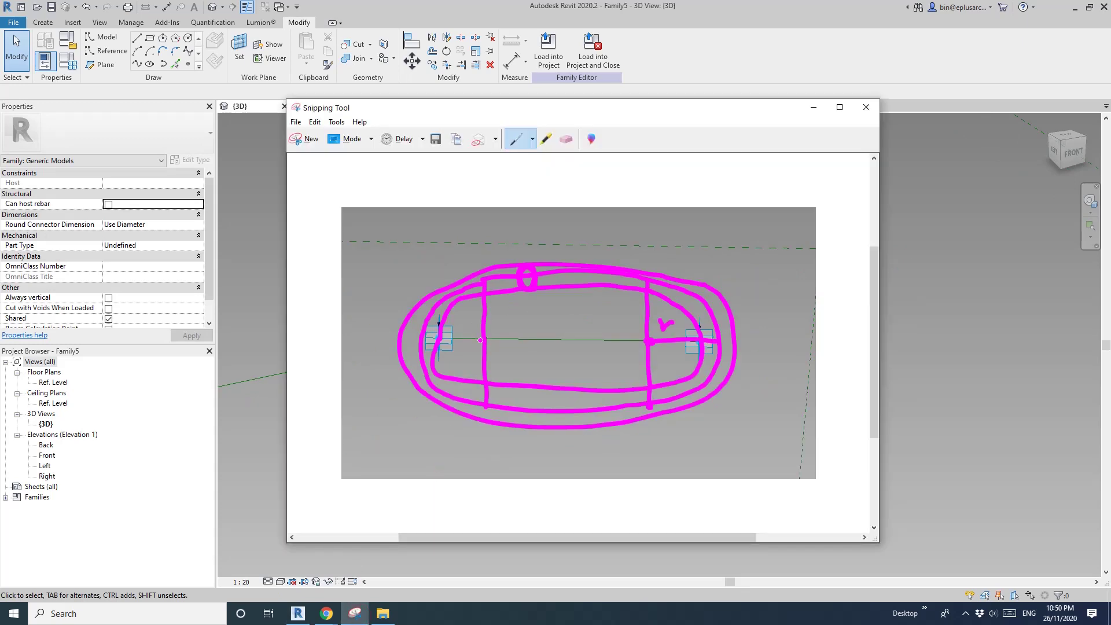
pyautogui.moveTo(451, 350)
pyautogui.mouseDown()
pyautogui.moveTo(478, 344)
pyautogui.moveTo(480, 376)
pyautogui.mouseUp()
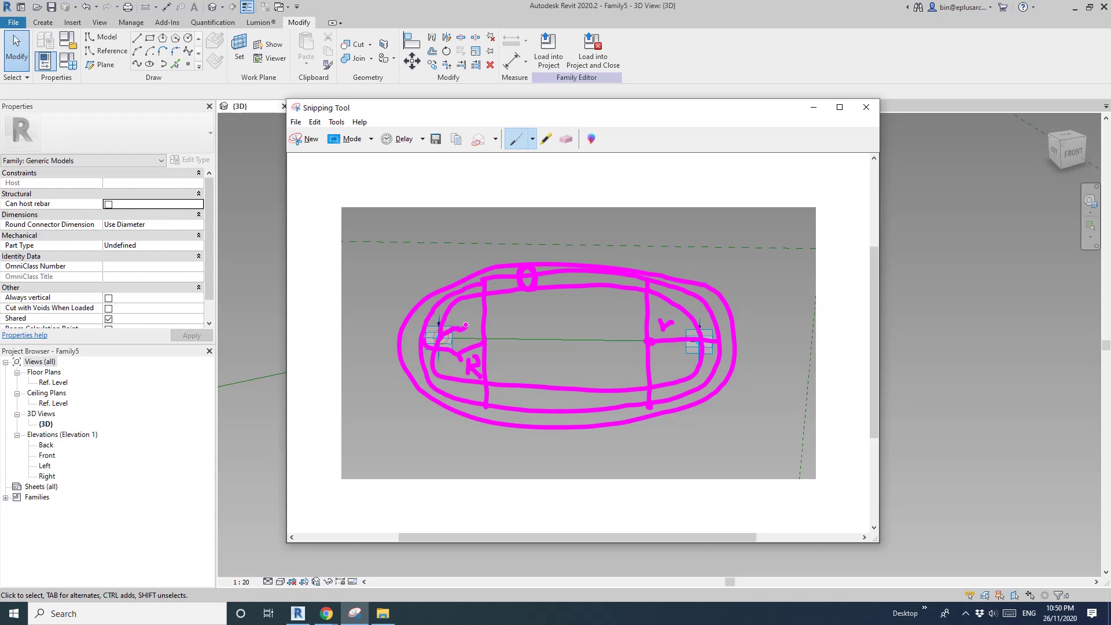
pyautogui.moveTo(470, 317); pyautogui.dragTo(538, 322)
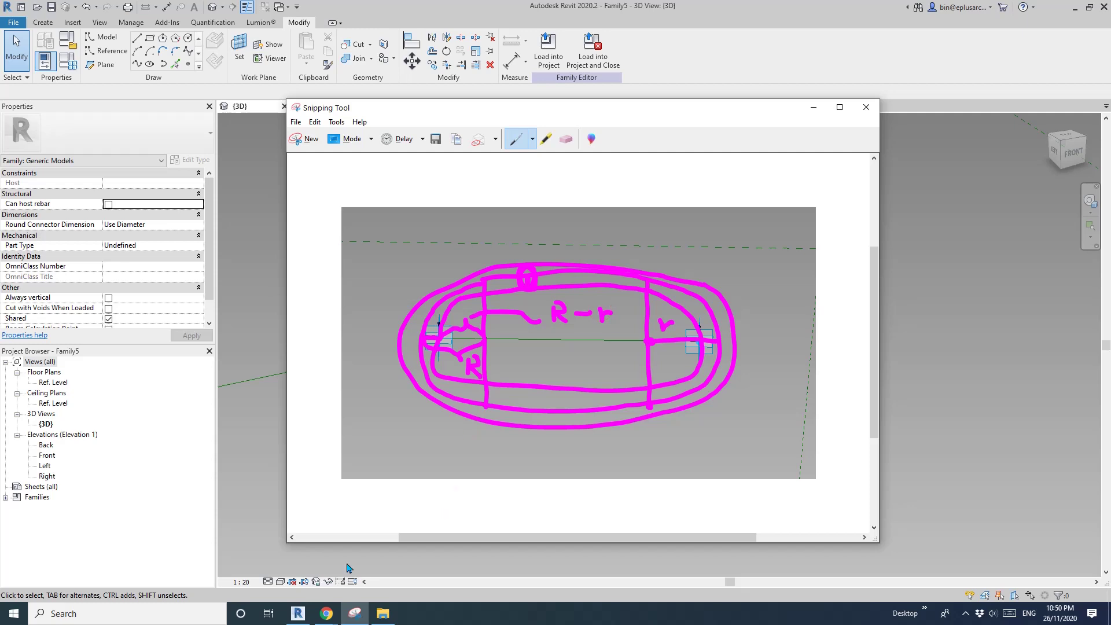
pyautogui.click(298, 613)
pyautogui.moveTo(454, 389); pyautogui.dragTo(527, 396, button='middle')
# - Set the left arc-centre reference point's Measurement Type to Segment Length
pyautogui.click(486, 338)
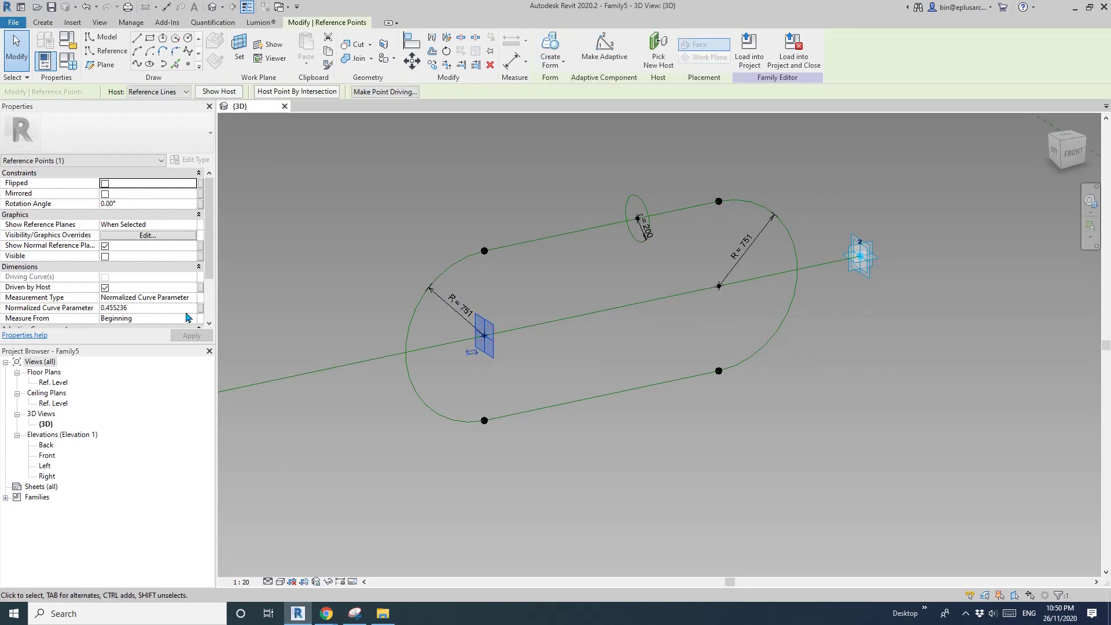
pyautogui.click(149, 298)
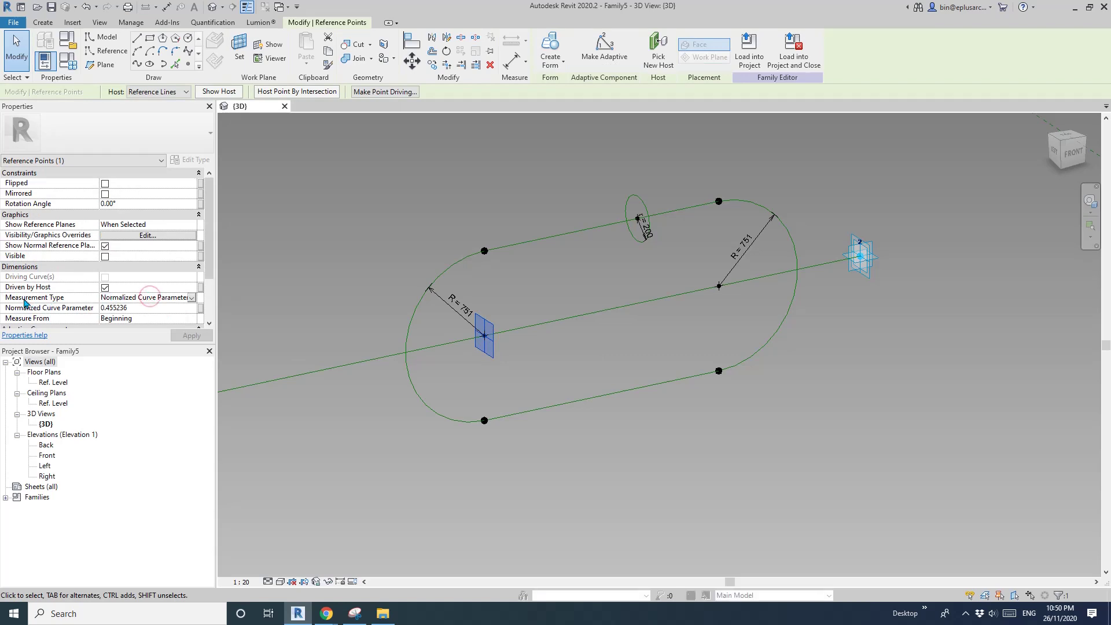
pyautogui.click(191, 298)
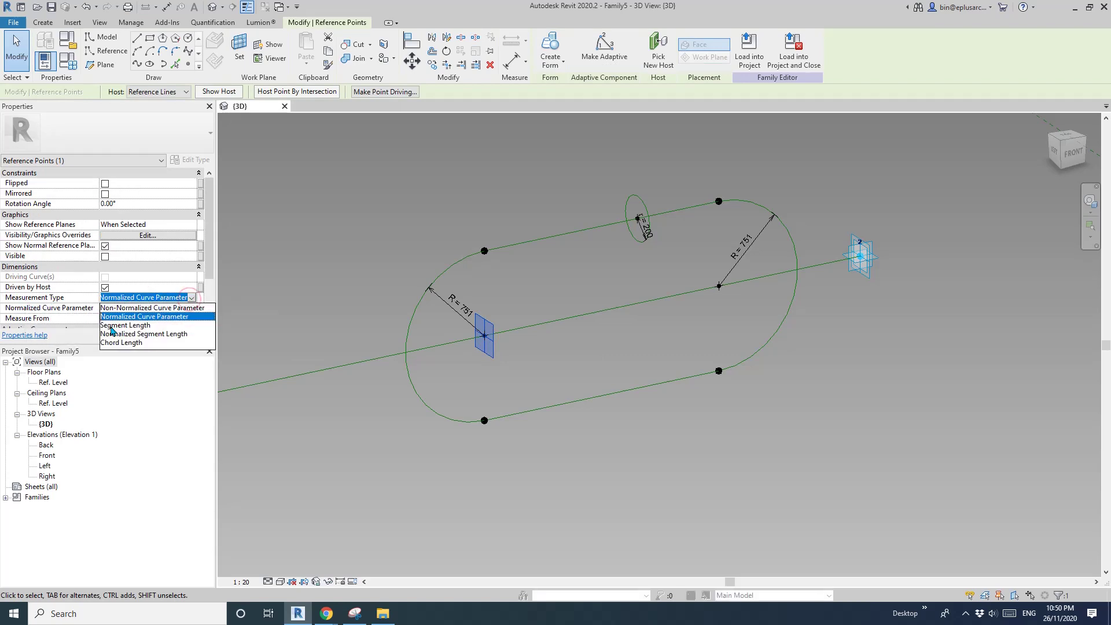
pyautogui.click(178, 324)
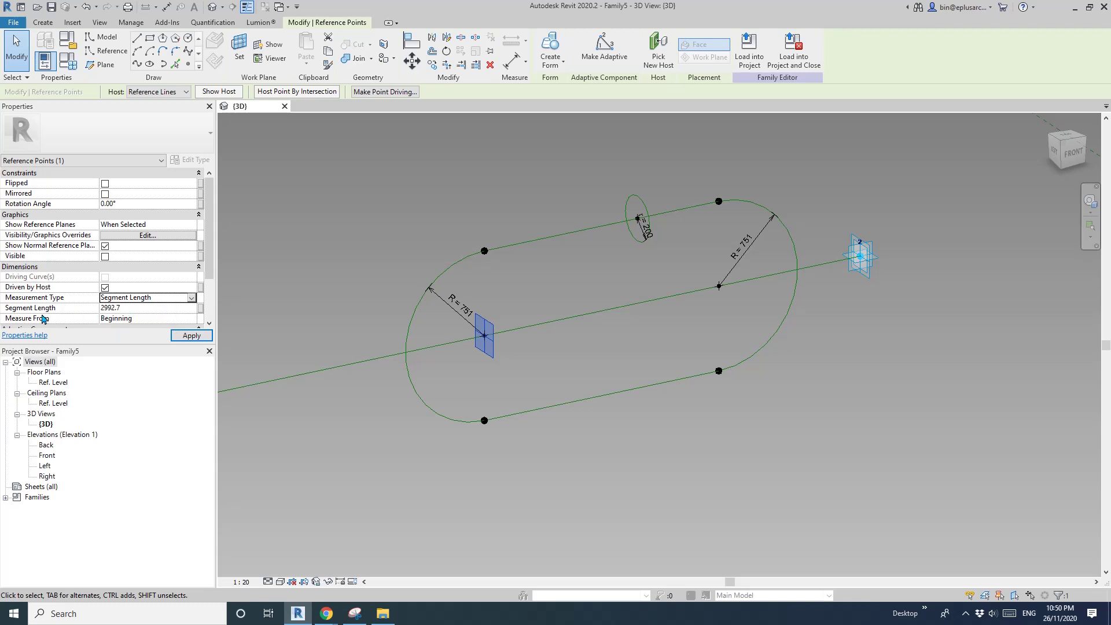
# - Associate the point's Segment Length with a new instance parameter OF
pyautogui.click(200, 310)
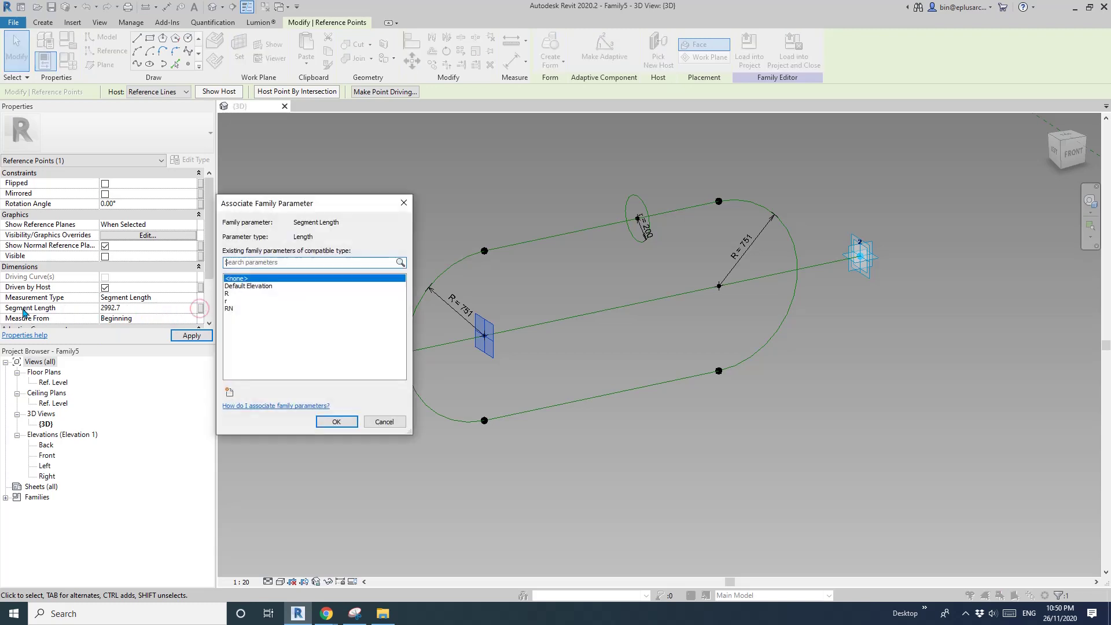
pyautogui.click(229, 392)
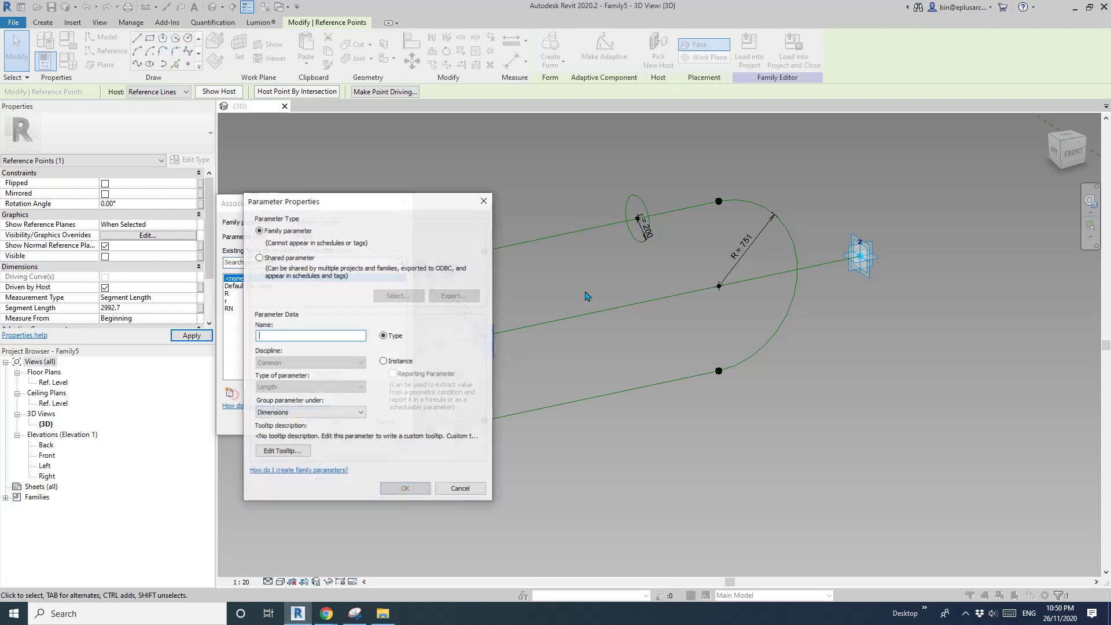
pyautogui.write('of')
pyautogui.press('BackSpace')
pyautogui.press('BackSpace')
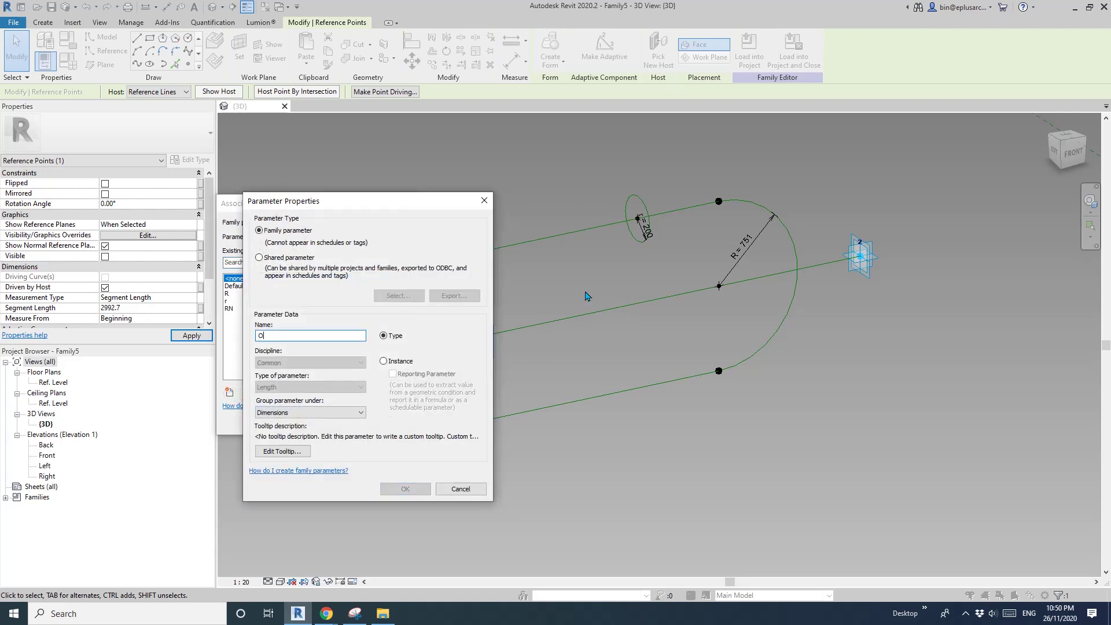
pyautogui.write('O')
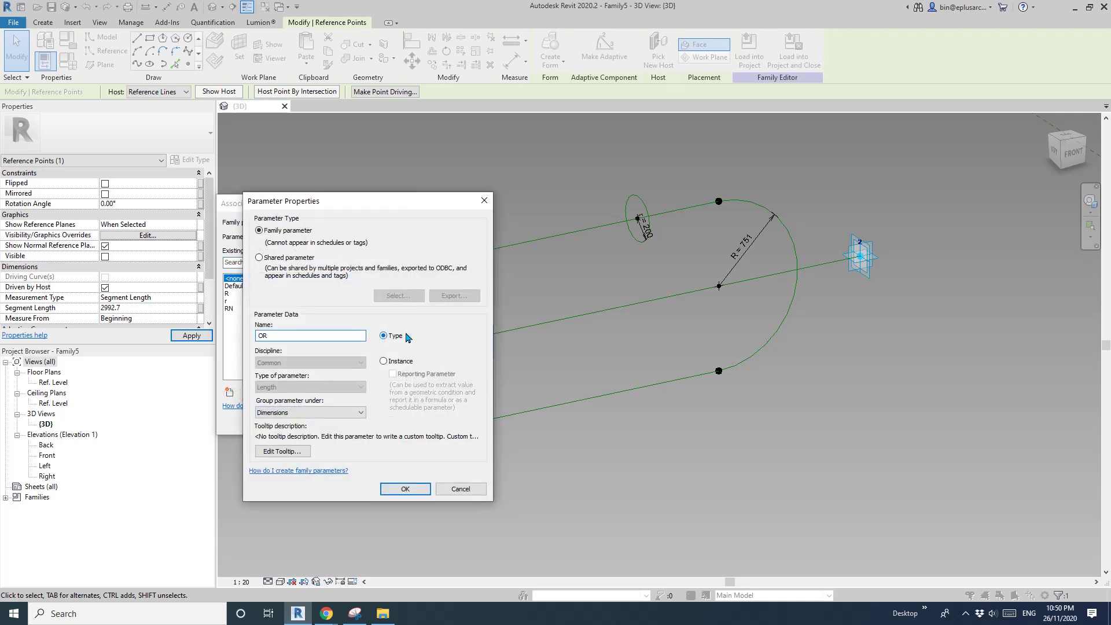
pyautogui.click(384, 361)
pyautogui.click(404, 489)
pyautogui.click(346, 423)
pyautogui.moveTo(419, 299); pyautogui.dragTo(463, 303, button='middle')
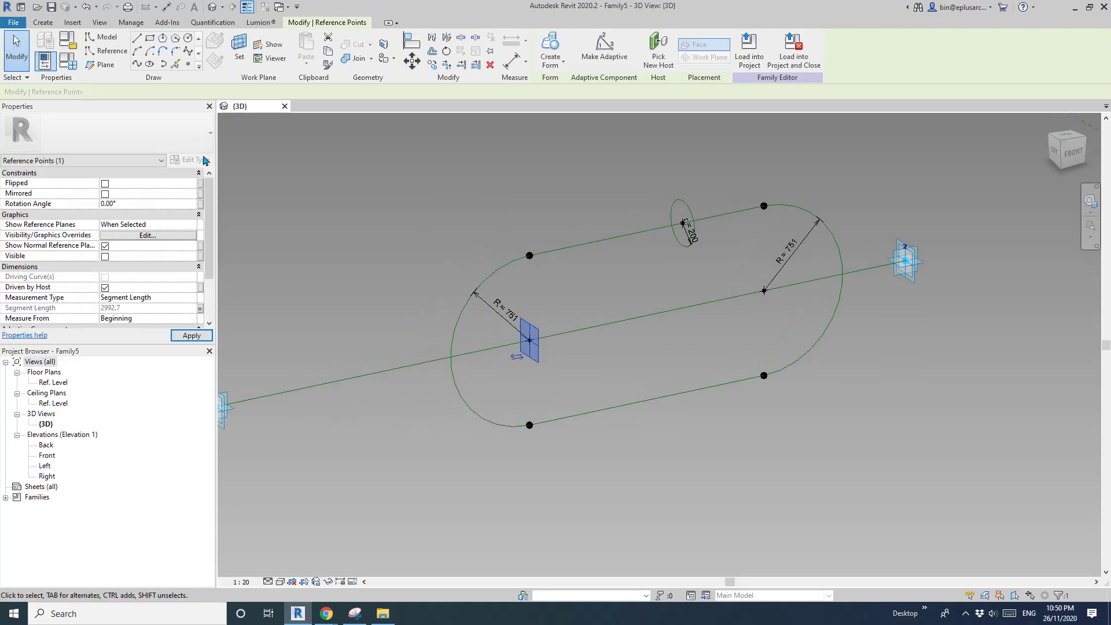
# - Give OF the formula R - r (551.5) in Family Types and apply it
pyautogui.click(74, 61)
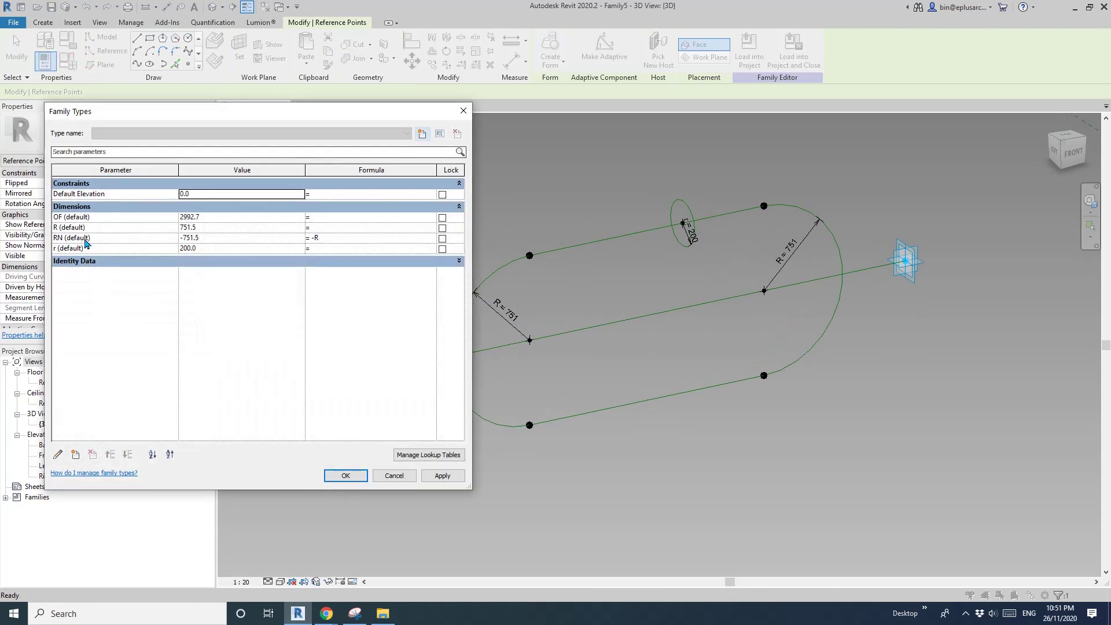
pyautogui.click(325, 218)
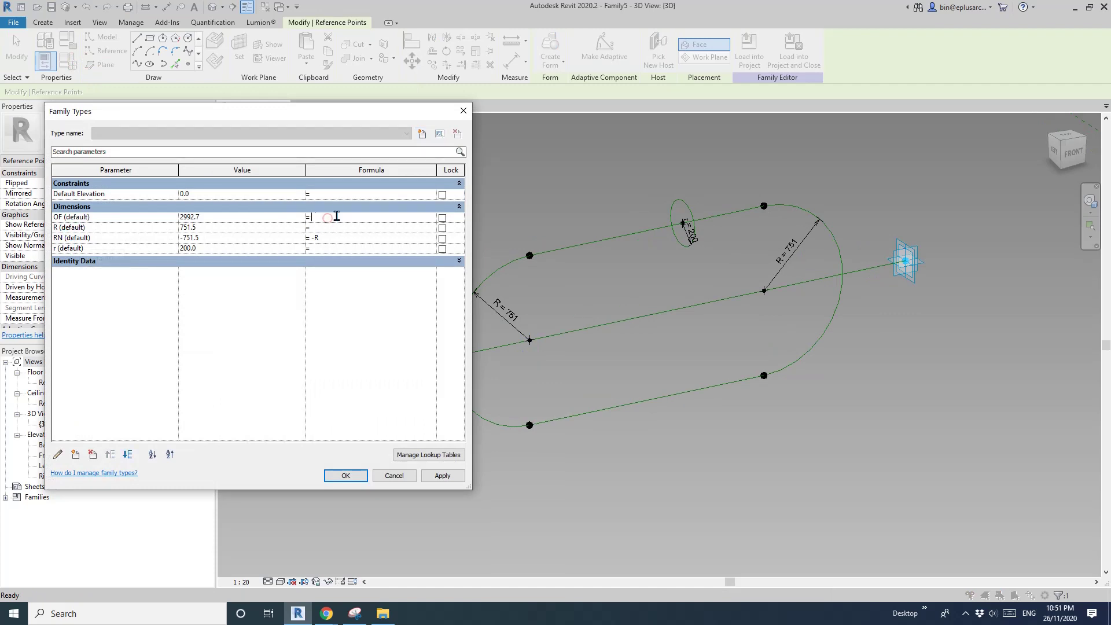
pyautogui.write('R-r')
pyautogui.click(444, 476)
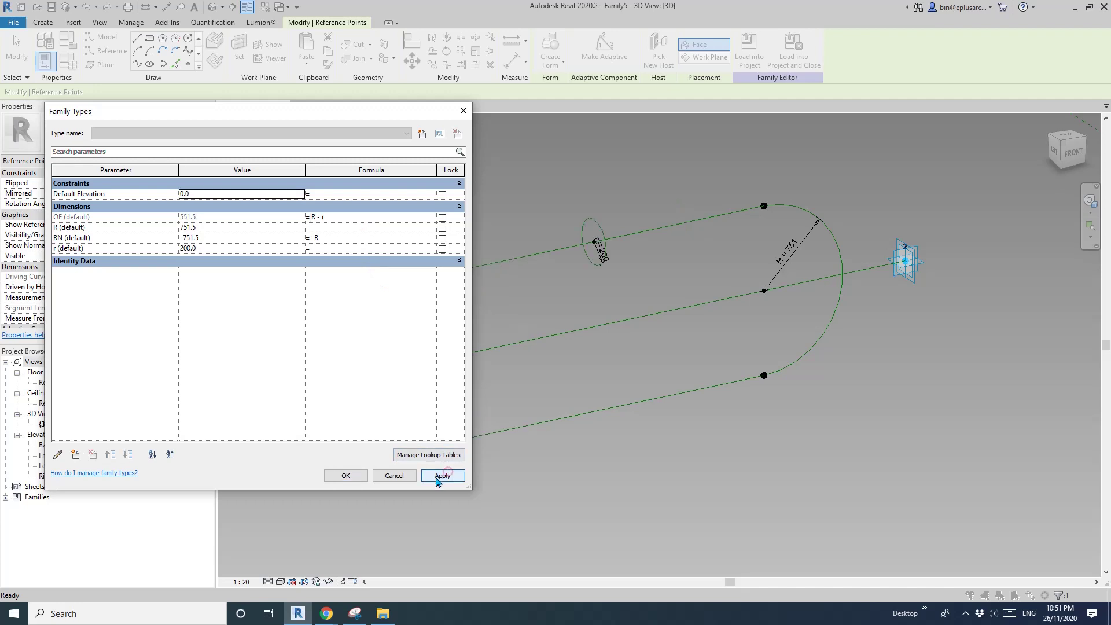
pyautogui.click(346, 475)
pyautogui.keyDown('shift'); pyautogui.moveTo(347, 471); pyautogui.dragTo(684, 197, button='middle'); pyautogui.keyUp('shift')
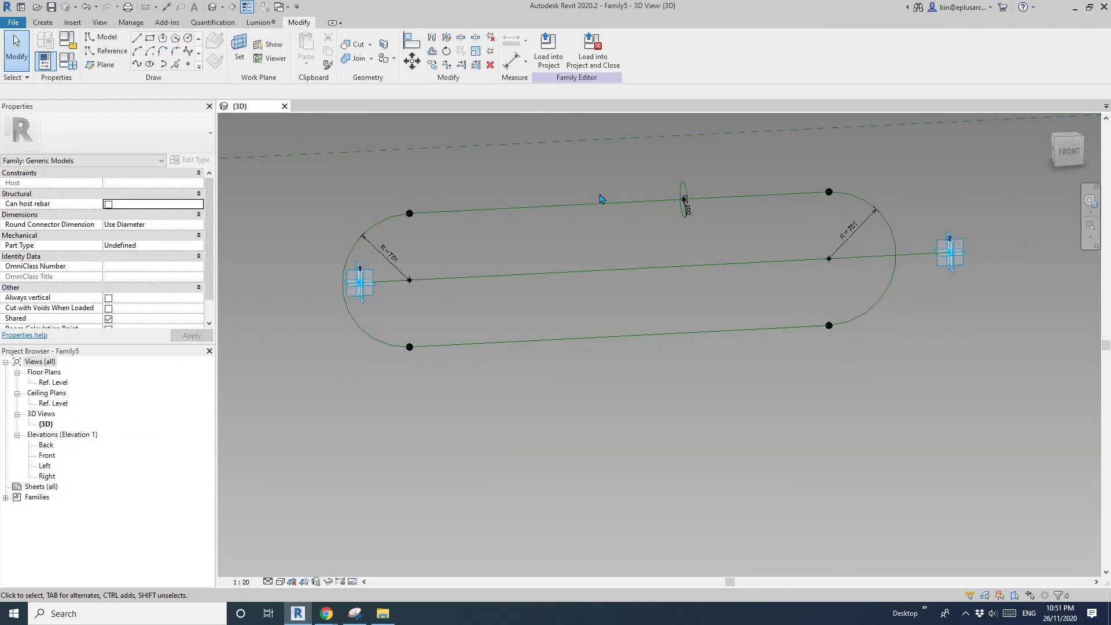
# - Set the right arc-centre reference point's Measurement Type to Segment Length
pyautogui.moveTo(498, 283); pyautogui.dragTo(494, 291, button='middle')
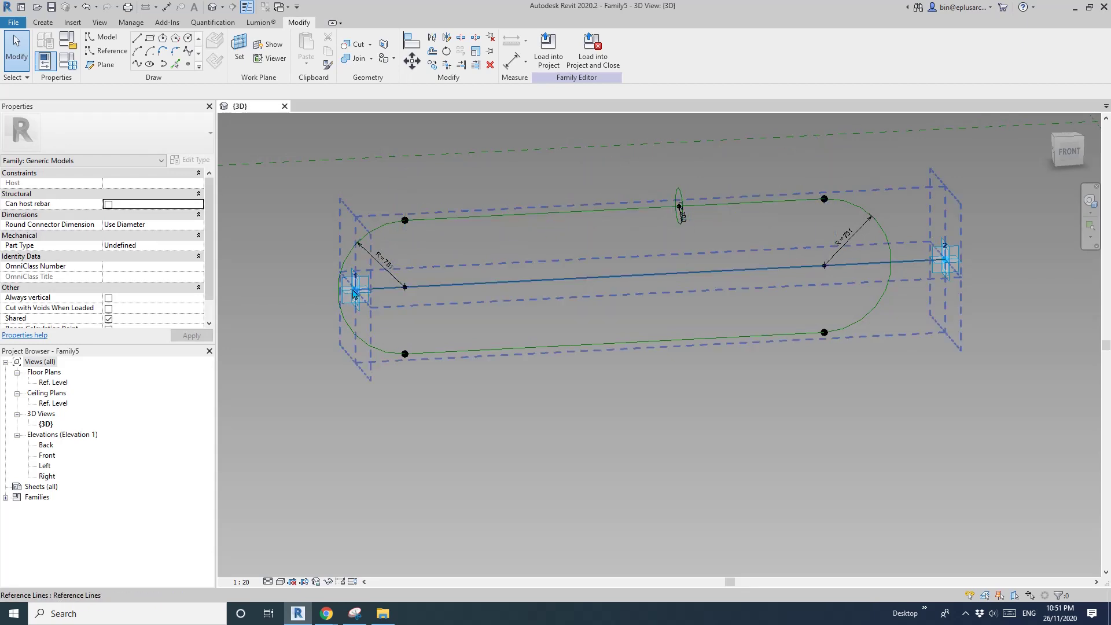
pyautogui.scroll(2, 360, 295)
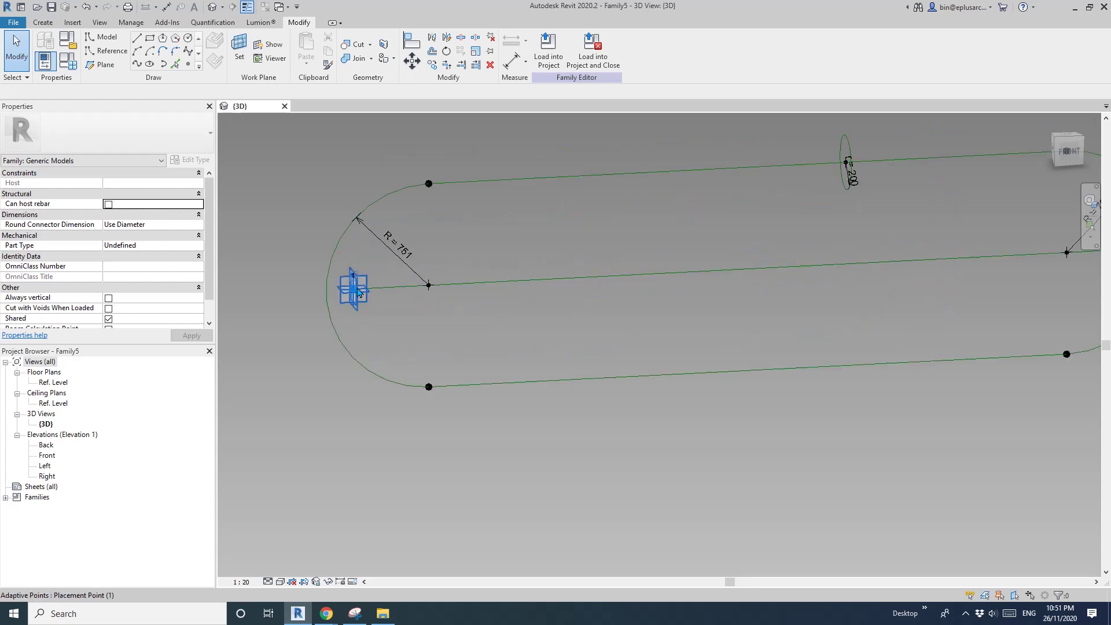
pyautogui.scroll(-2, 360, 295)
pyautogui.moveTo(512, 280); pyautogui.dragTo(486, 288, button='middle')
pyautogui.scroll(-1, 486, 288)
pyautogui.moveTo(588, 302); pyautogui.dragTo(536, 319, button='middle')
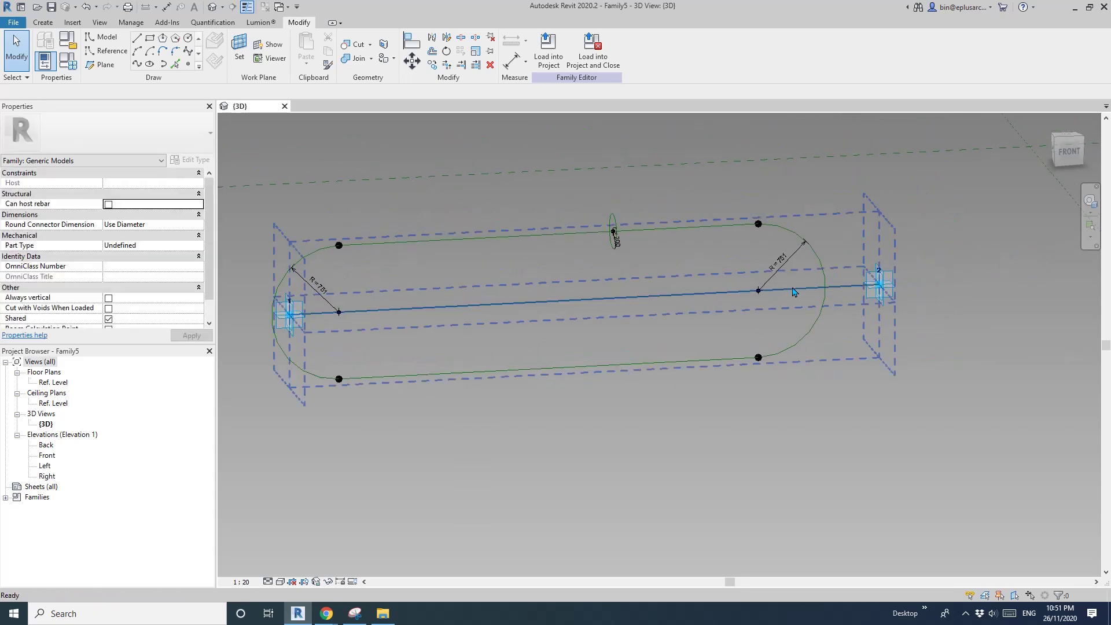
pyautogui.scroll(1, 798, 265)
pyautogui.click(752, 293)
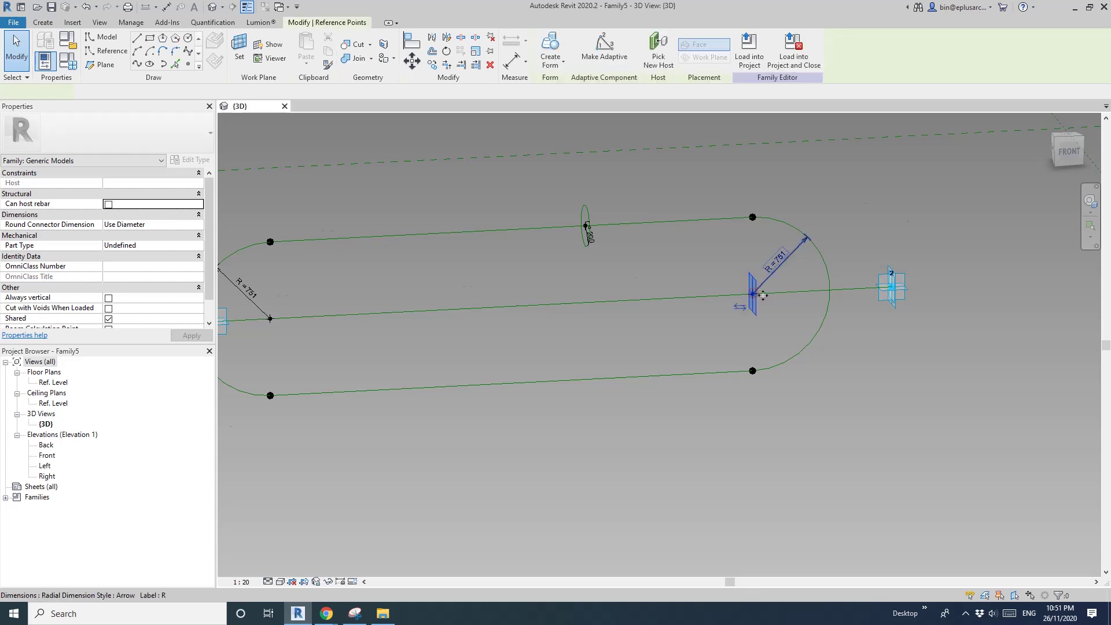
pyautogui.click(192, 298)
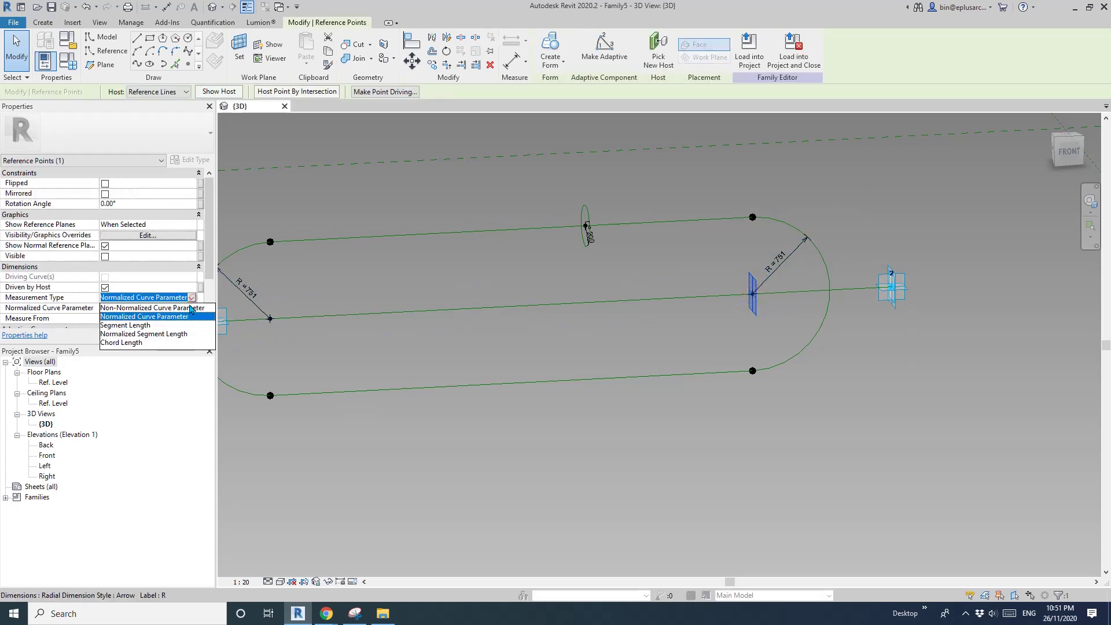
pyautogui.click(122, 325)
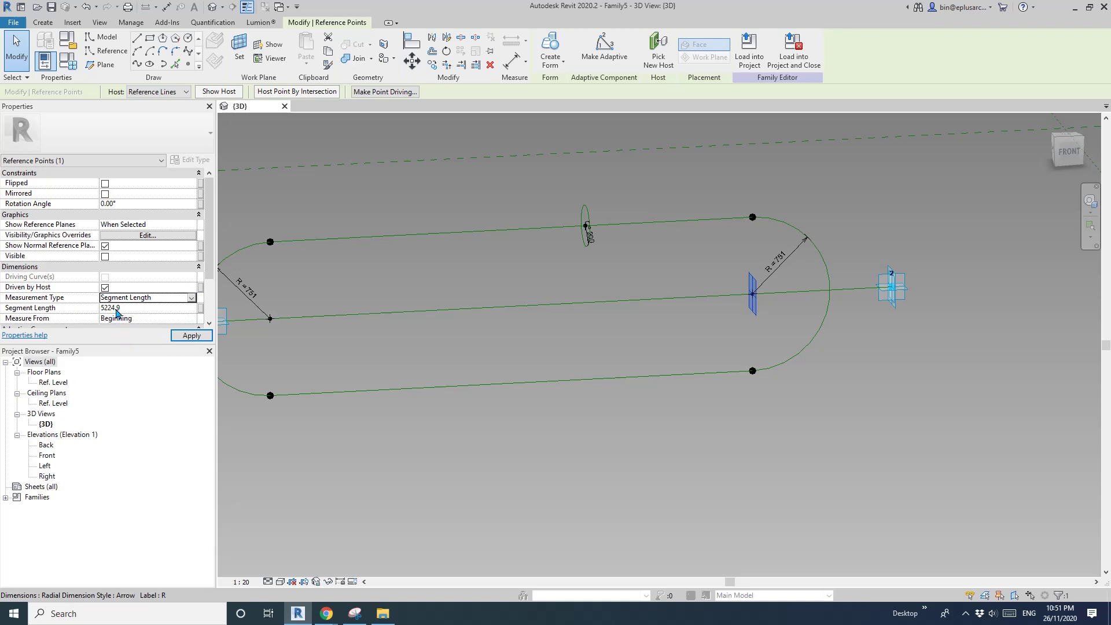
# - Measure the right point from the End and drive its Segment Length with OF (551.5)
pyautogui.click(192, 318)
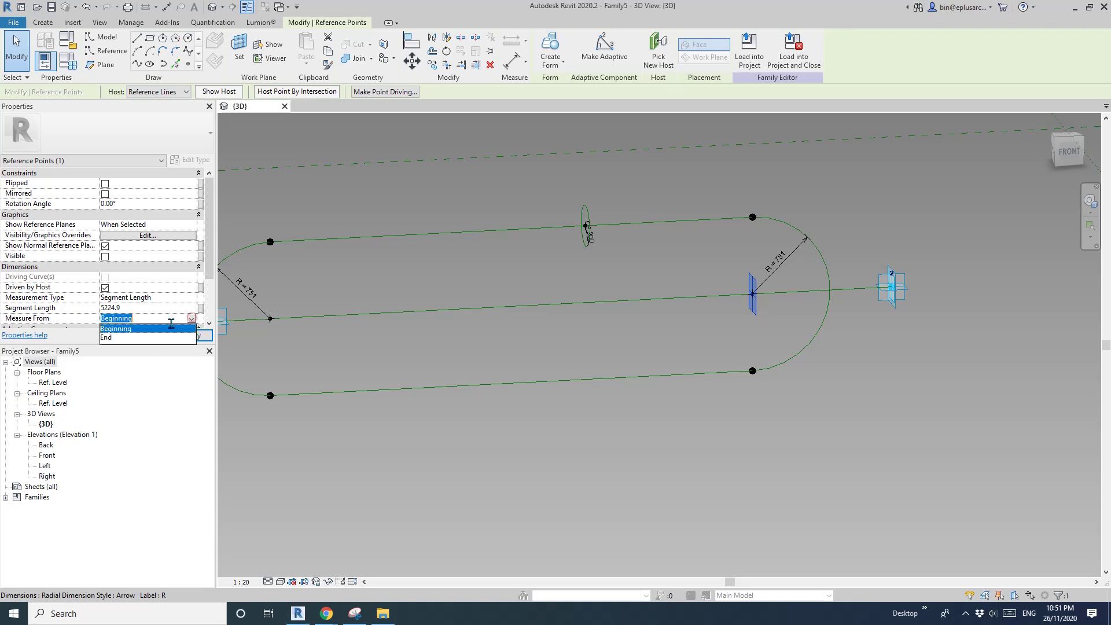
pyautogui.click(109, 338)
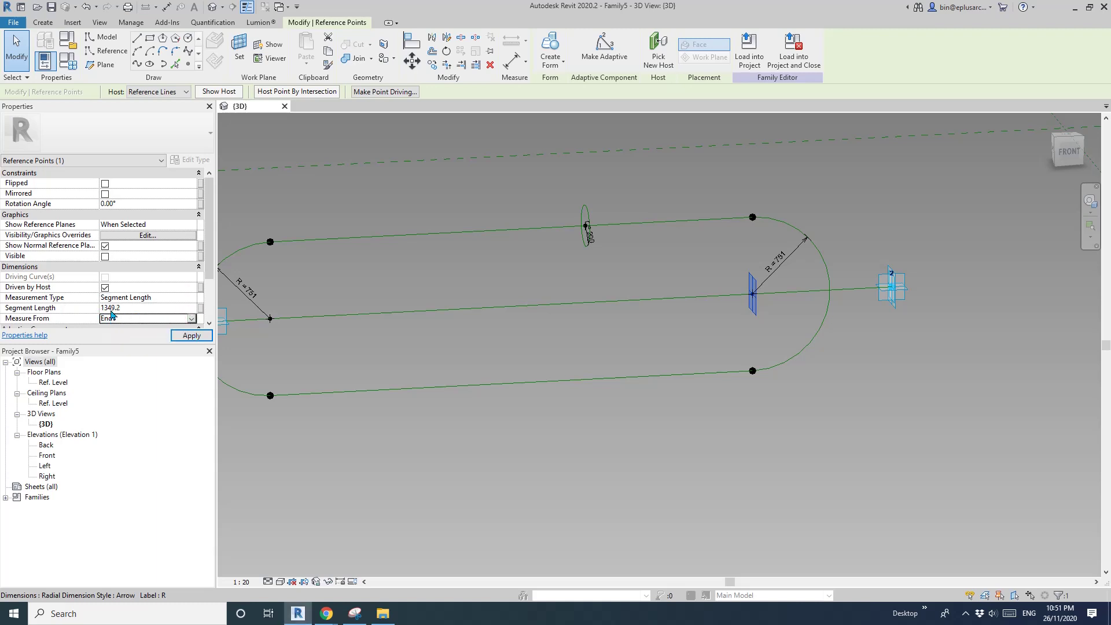
pyautogui.click(200, 309)
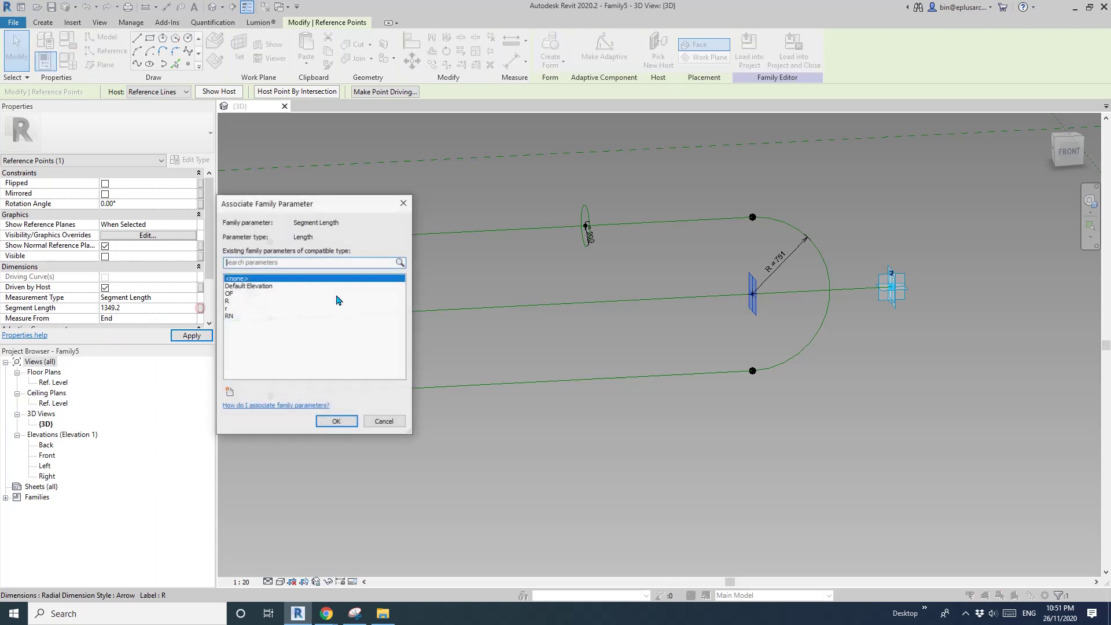
pyautogui.click(227, 300)
pyautogui.click(336, 421)
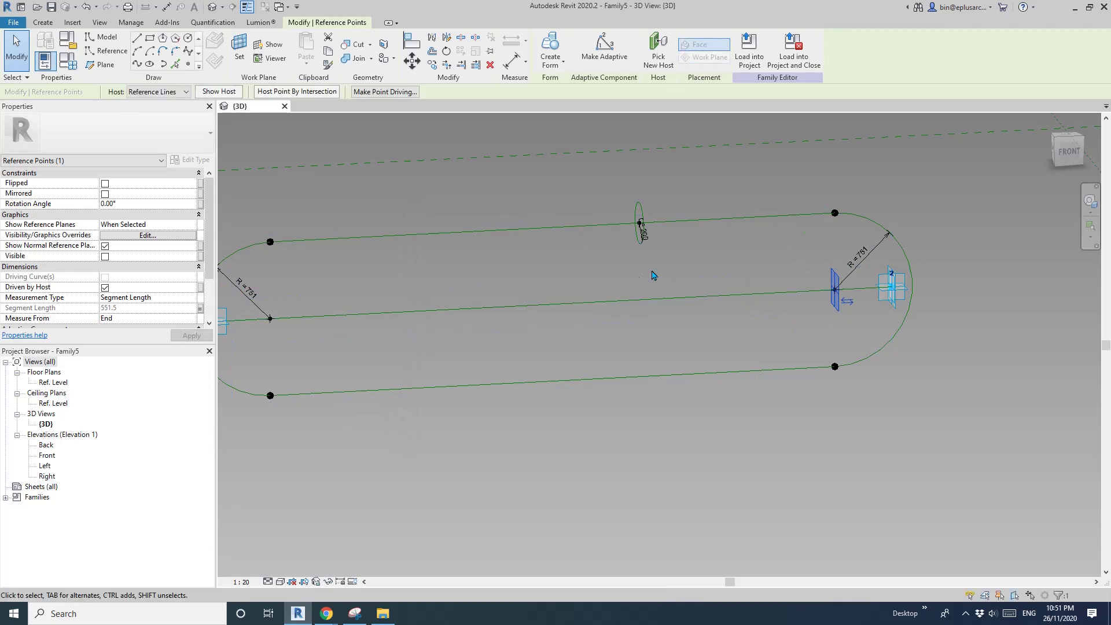
pyautogui.scroll(-1, 584, 288)
pyautogui.moveTo(547, 294); pyautogui.dragTo(614, 288, button='middle')
# - Turn the two straight reference lines and two arcs into a solid oval tube form
pyautogui.click(705, 221)
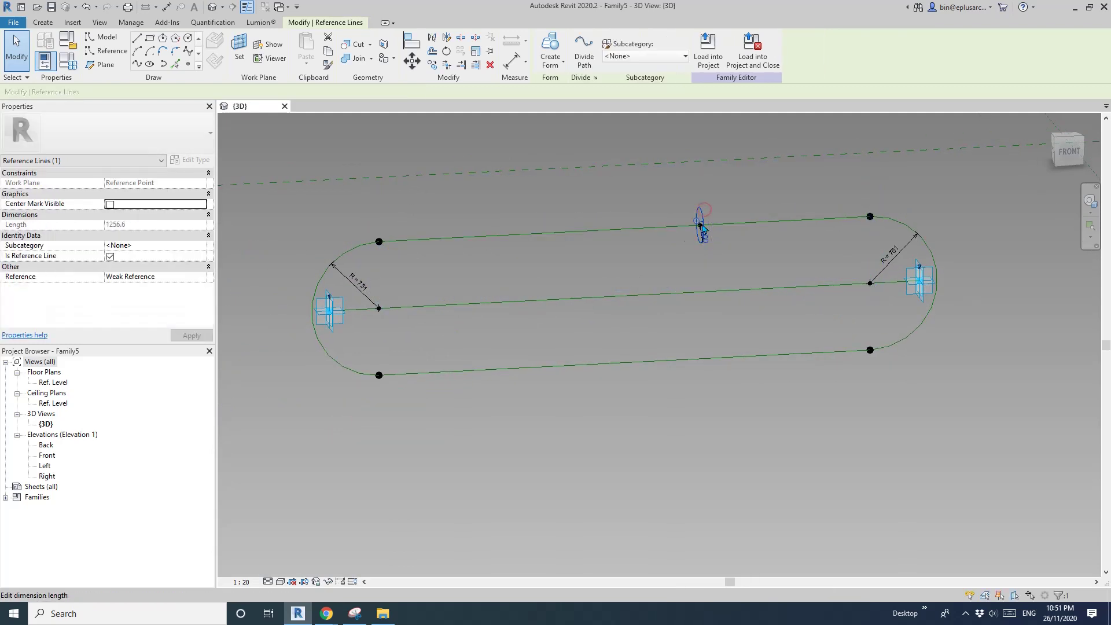
pyautogui.keyDown('ctrl'); pyautogui.click(587, 229); pyautogui.keyUp('ctrl')
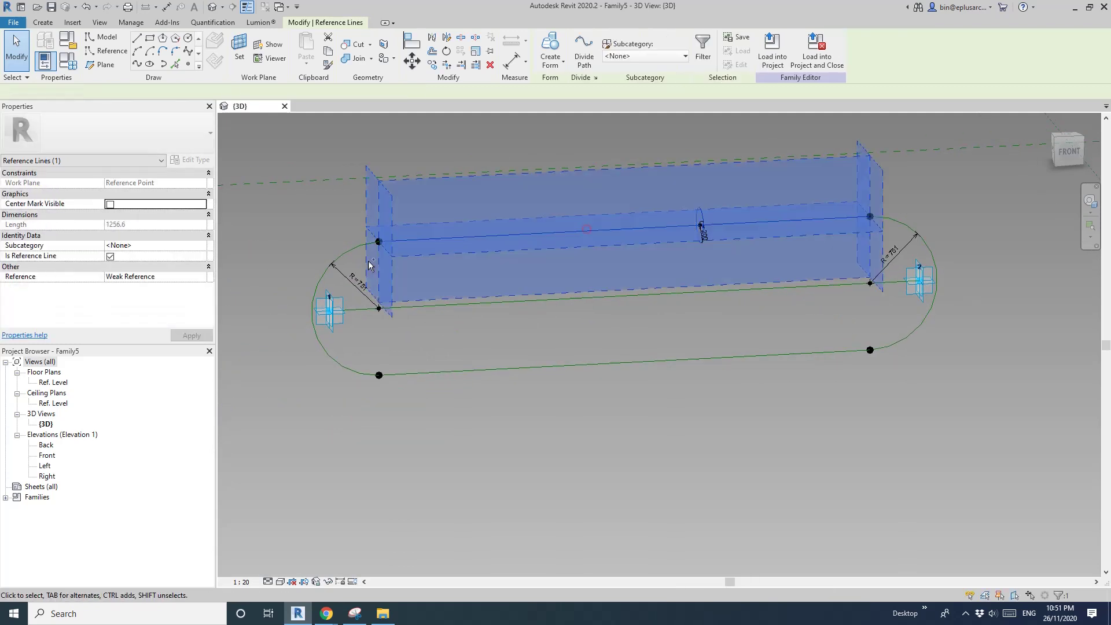
pyautogui.keyDown('ctrl'); pyautogui.click(349, 253); pyautogui.keyUp('ctrl')
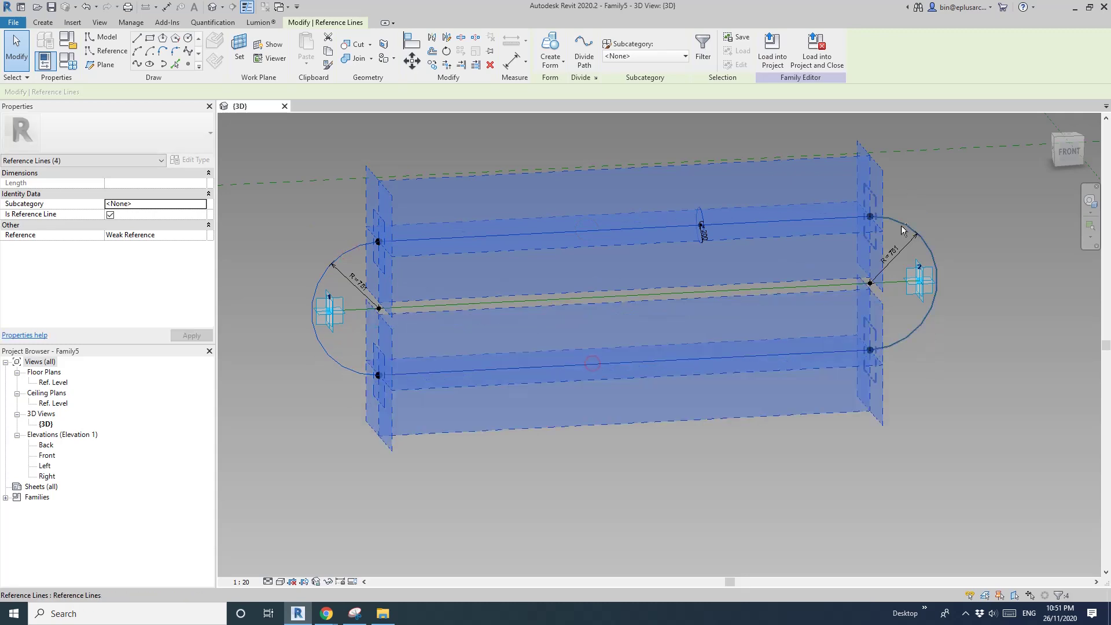
pyautogui.keyDown('ctrl'); pyautogui.click(903, 226); pyautogui.keyUp('ctrl')
pyautogui.click(549, 46)
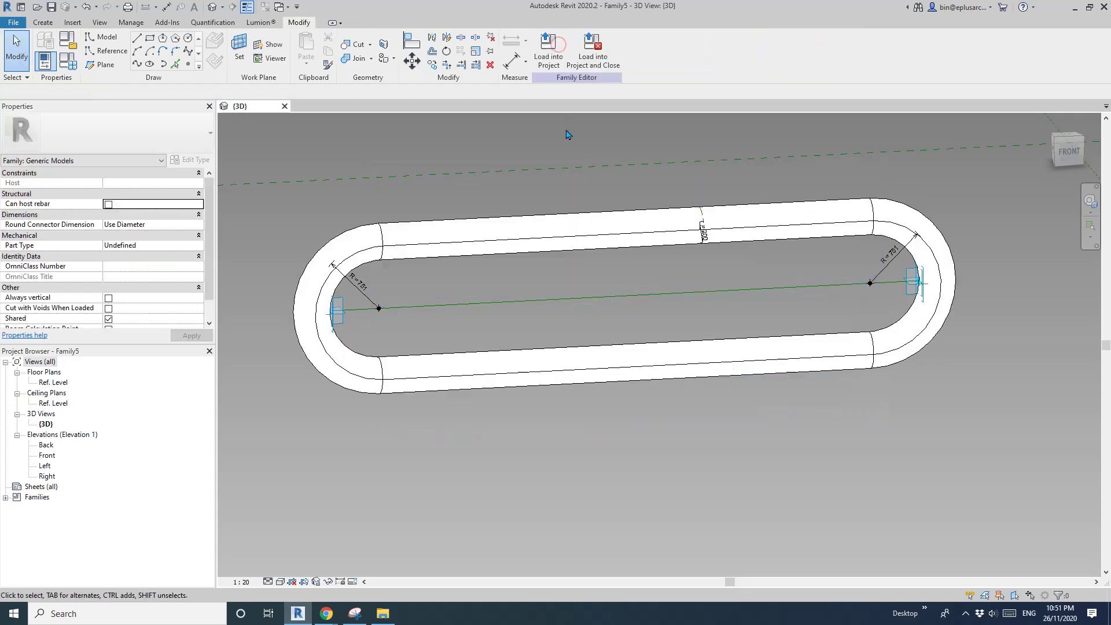
pyautogui.press('Escape')
# - Orbit and zoom to inspect the tube, then open Family Types
pyautogui.keyDown('shift'); pyautogui.moveTo(769, 269); pyautogui.dragTo(687, 274, button='middle'); pyautogui.keyUp('shift')
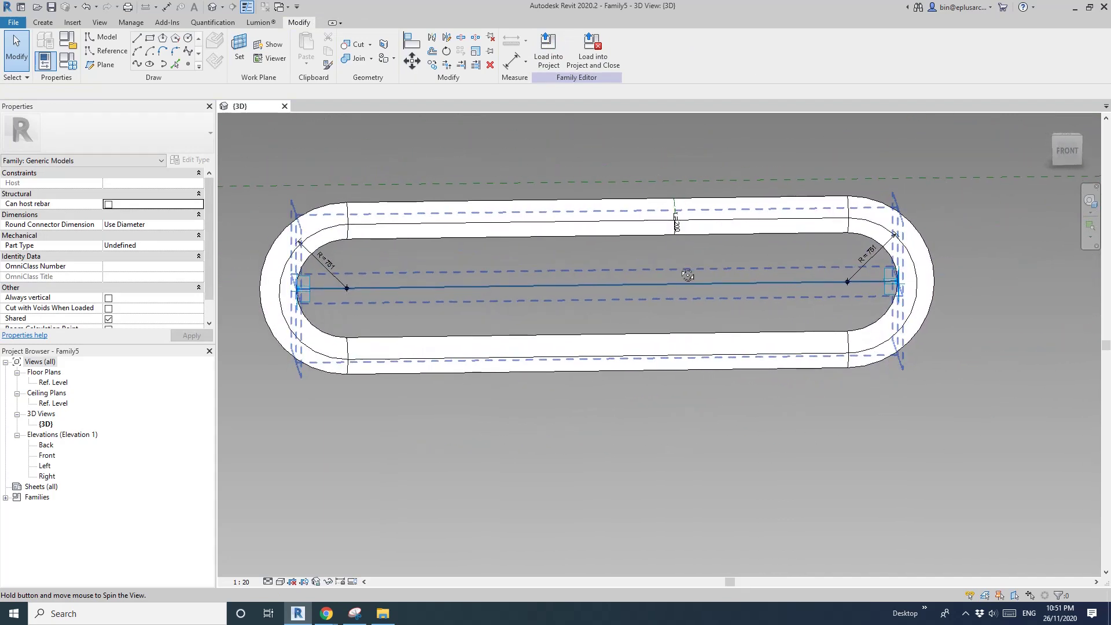
pyautogui.scroll(1, 423, 338)
pyautogui.moveTo(371, 337); pyautogui.dragTo(399, 327, button='middle')
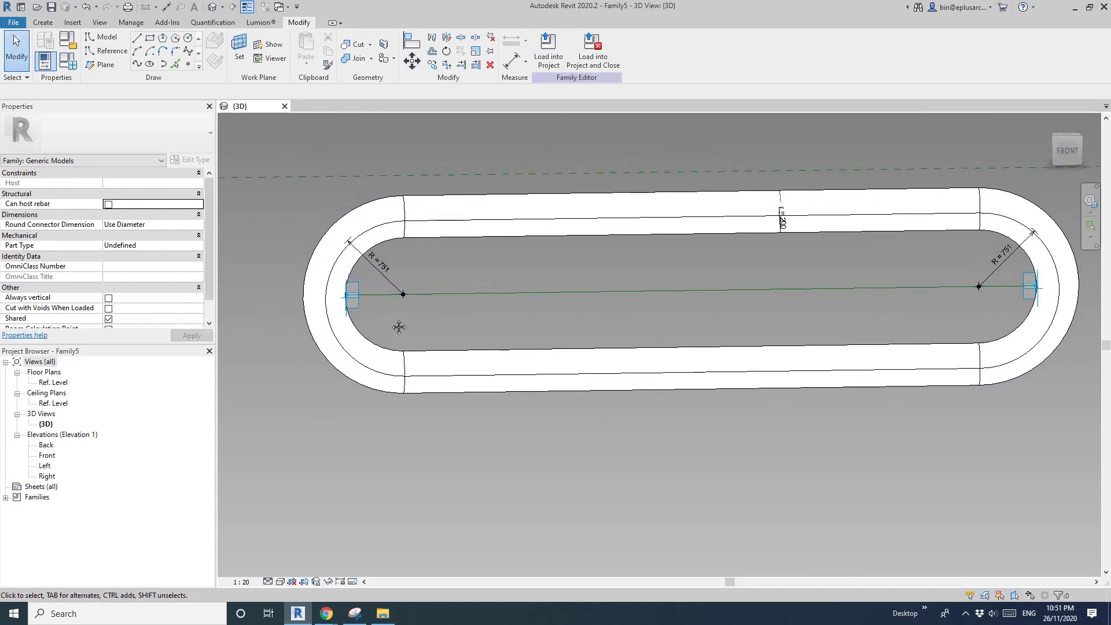
pyautogui.moveTo(551, 316); pyautogui.dragTo(518, 312, button='middle')
pyautogui.moveTo(597, 310); pyautogui.dragTo(570, 302, button='middle')
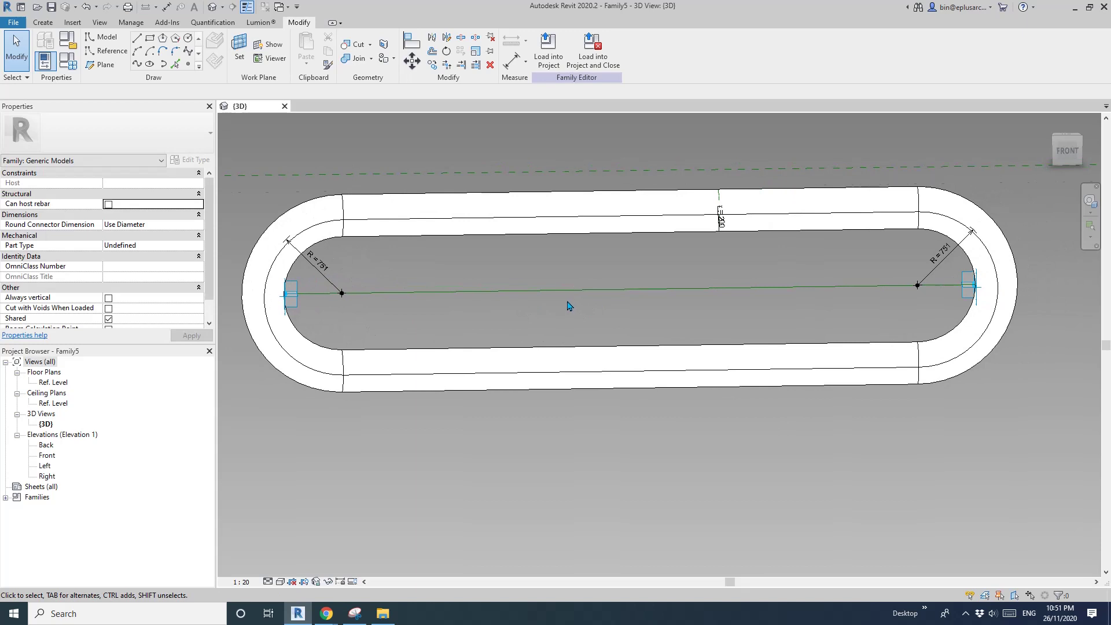
pyautogui.scroll(3, 313, 292)
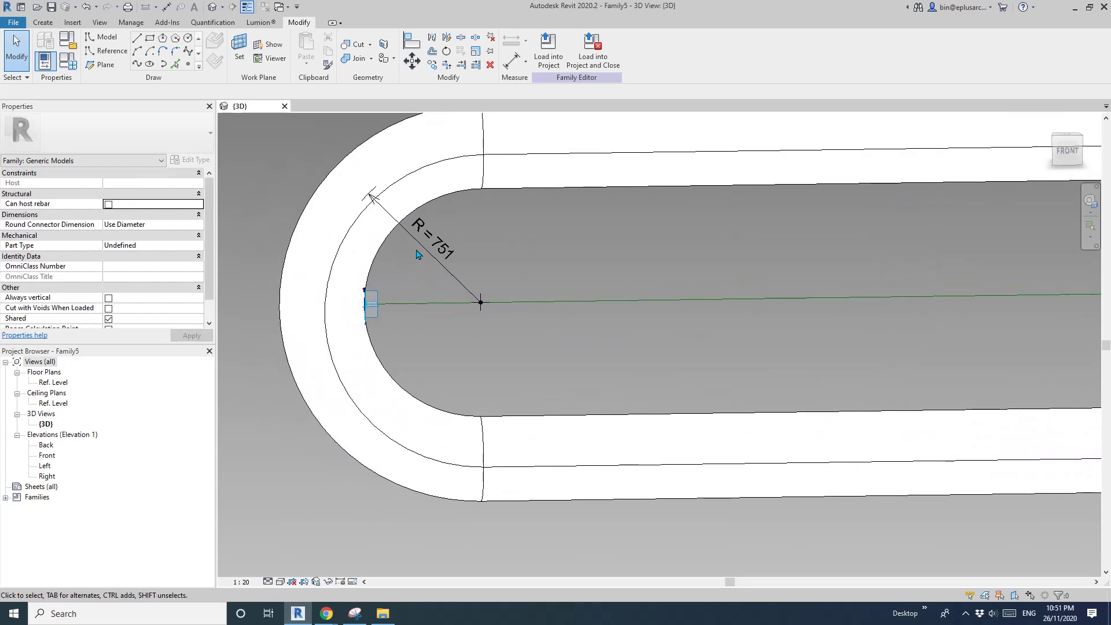
pyautogui.scroll(-1, 365, 272)
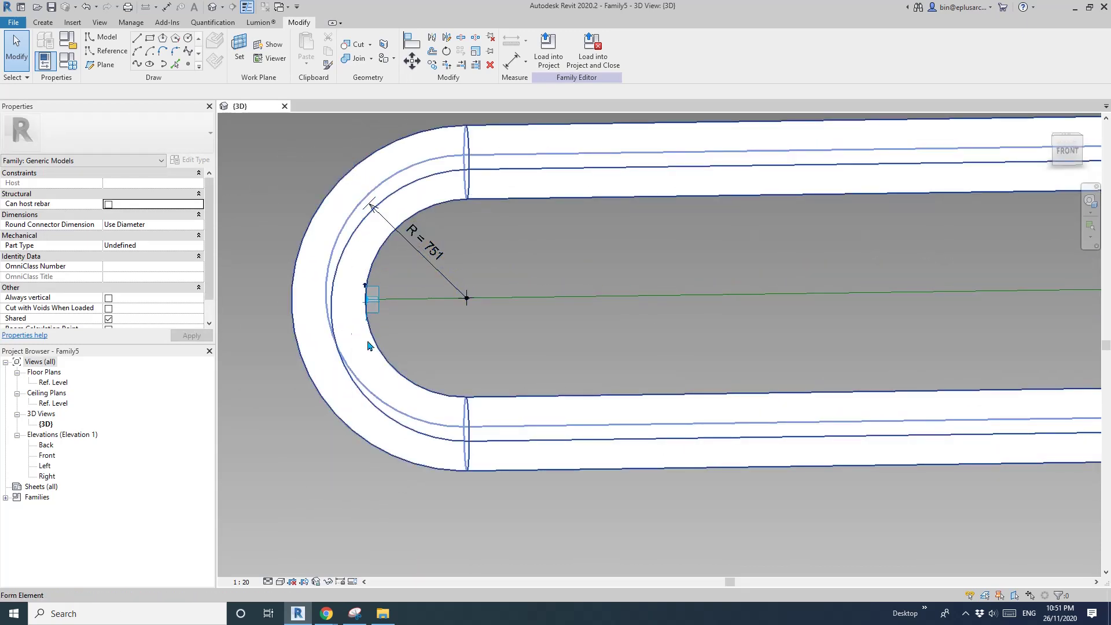
pyautogui.scroll(-1, 365, 352)
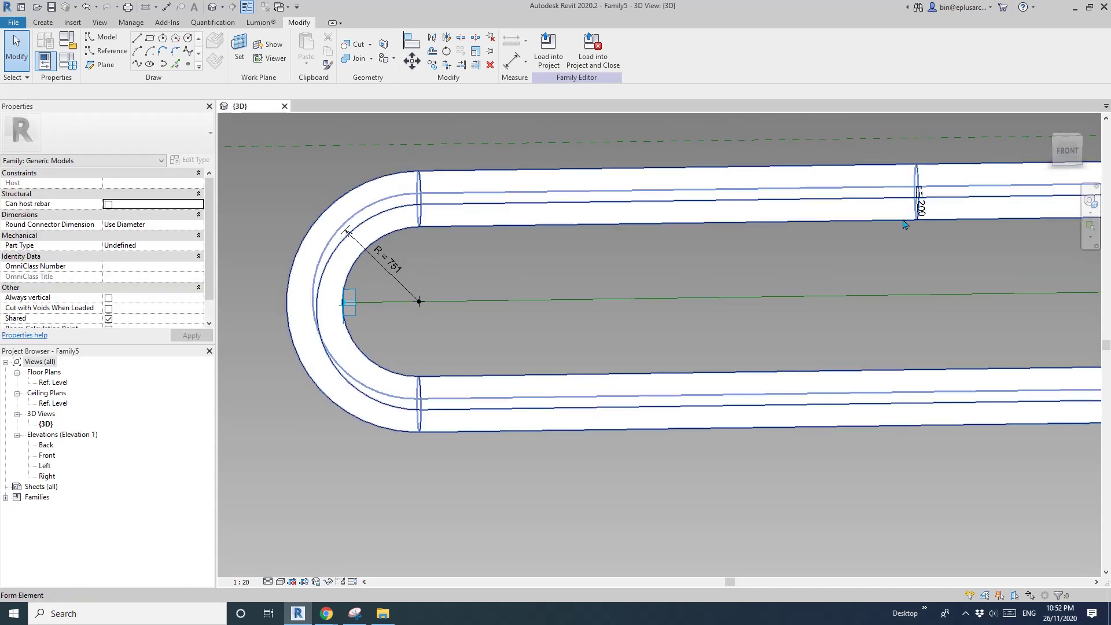
pyautogui.keyDown('shift'); pyautogui.moveTo(877, 223); pyautogui.dragTo(916, 230, button='middle'); pyautogui.keyUp('shift')
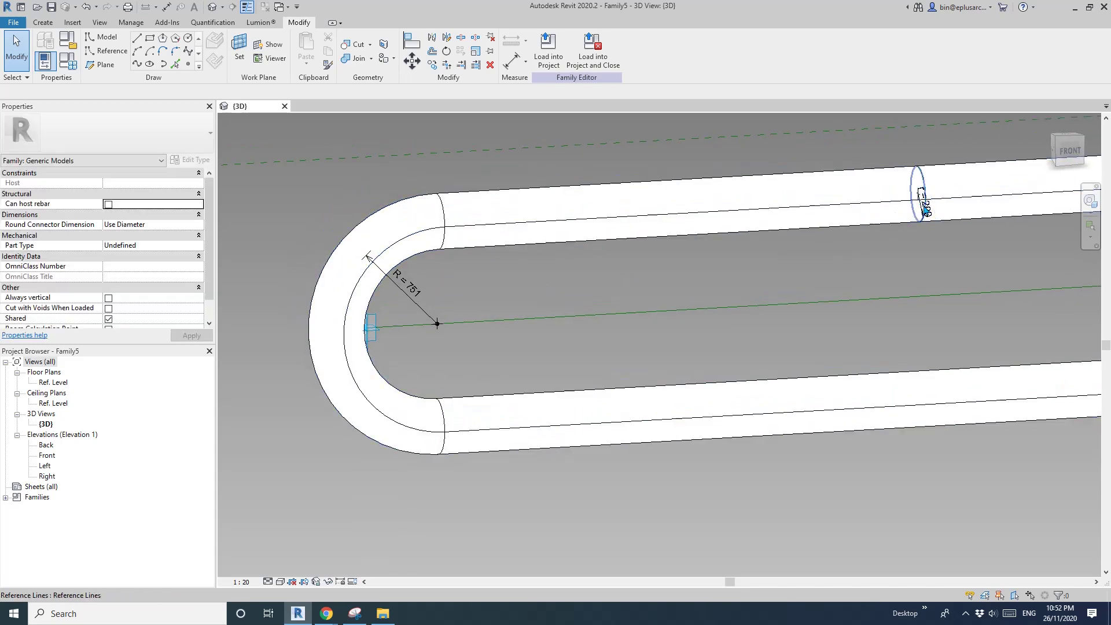
pyautogui.moveTo(679, 290); pyautogui.dragTo(726, 294, button='middle')
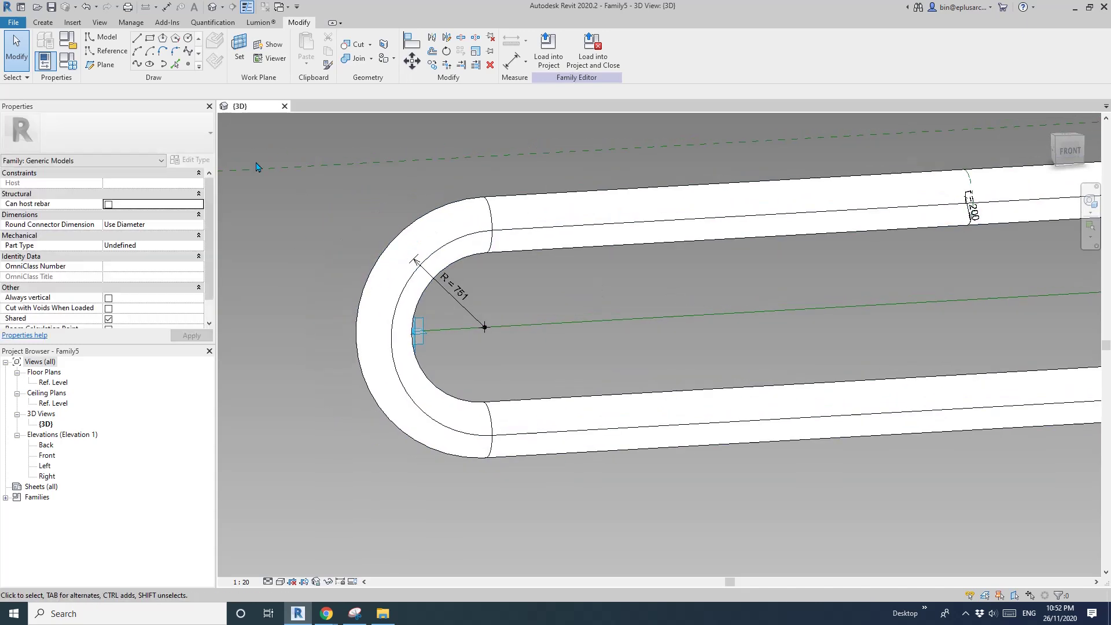
pyautogui.click(73, 63)
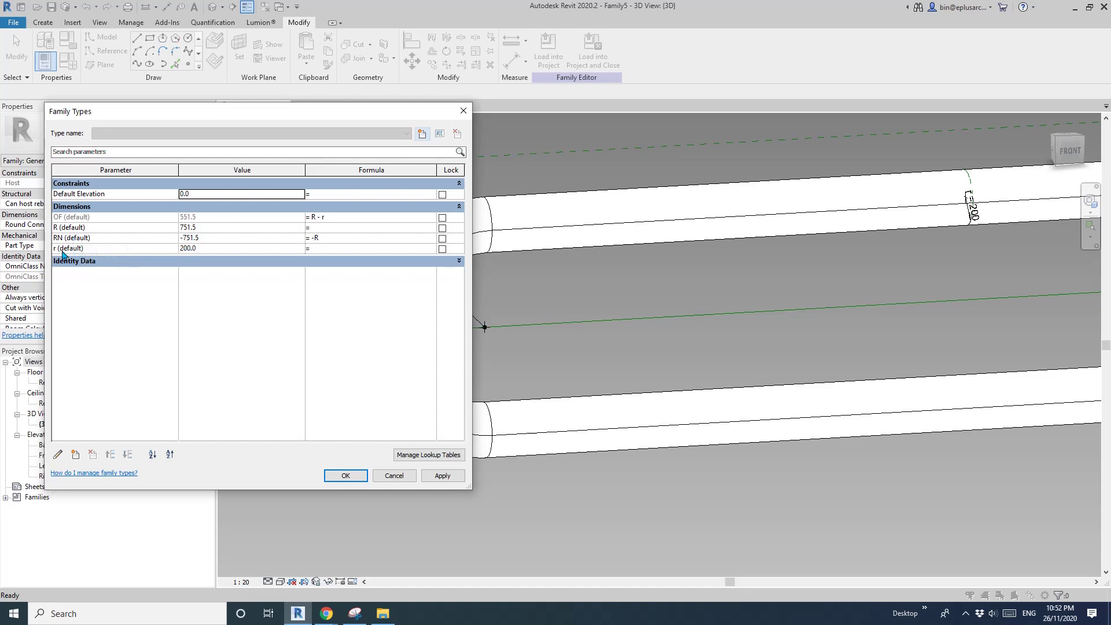
# - Drive r with the formula R/2, apply it and view the tube front-on
pyautogui.click(323, 248)
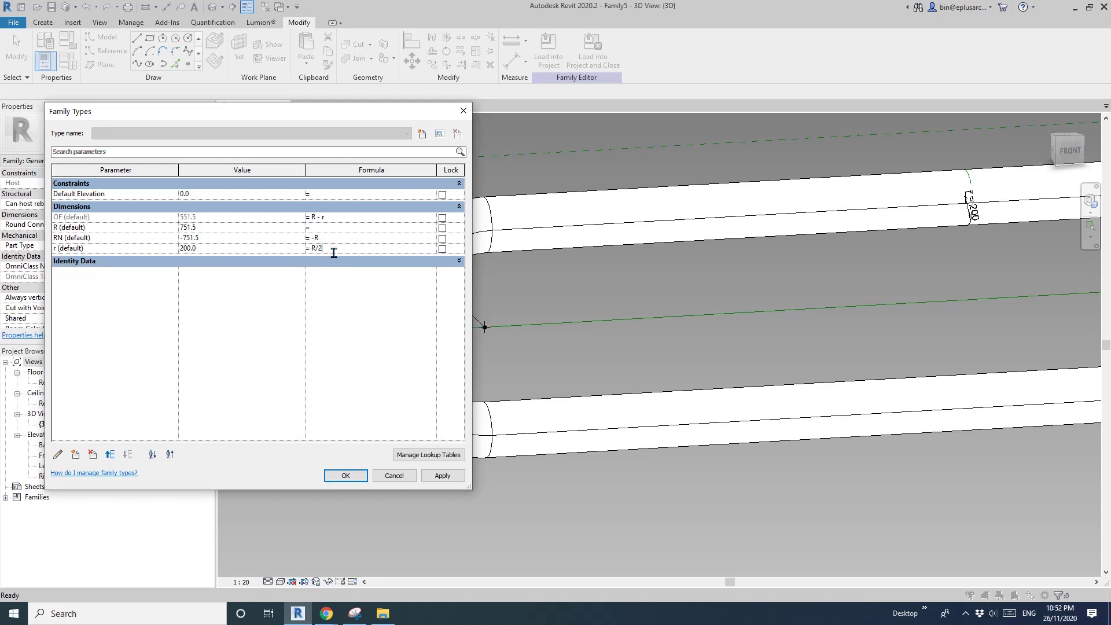
pyautogui.write('R/2')
pyautogui.click(442, 475)
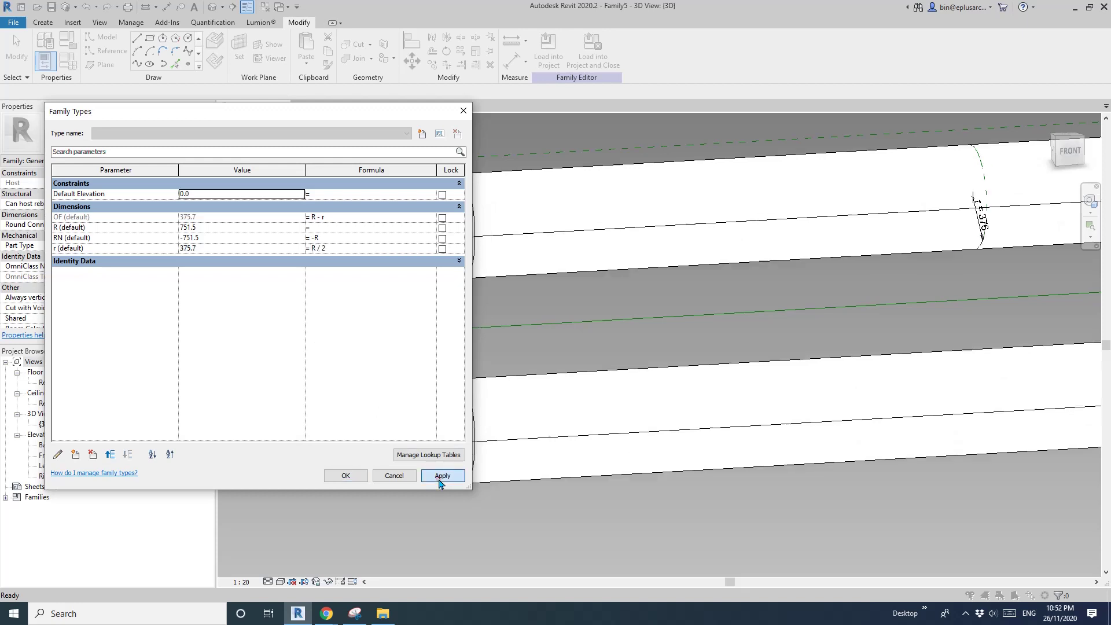
pyautogui.click(351, 479)
pyautogui.scroll(-2, 468, 367)
pyautogui.keyDown('shift'); pyautogui.moveTo(467, 367); pyautogui.dragTo(487, 341, button='middle'); pyautogui.keyUp('shift')
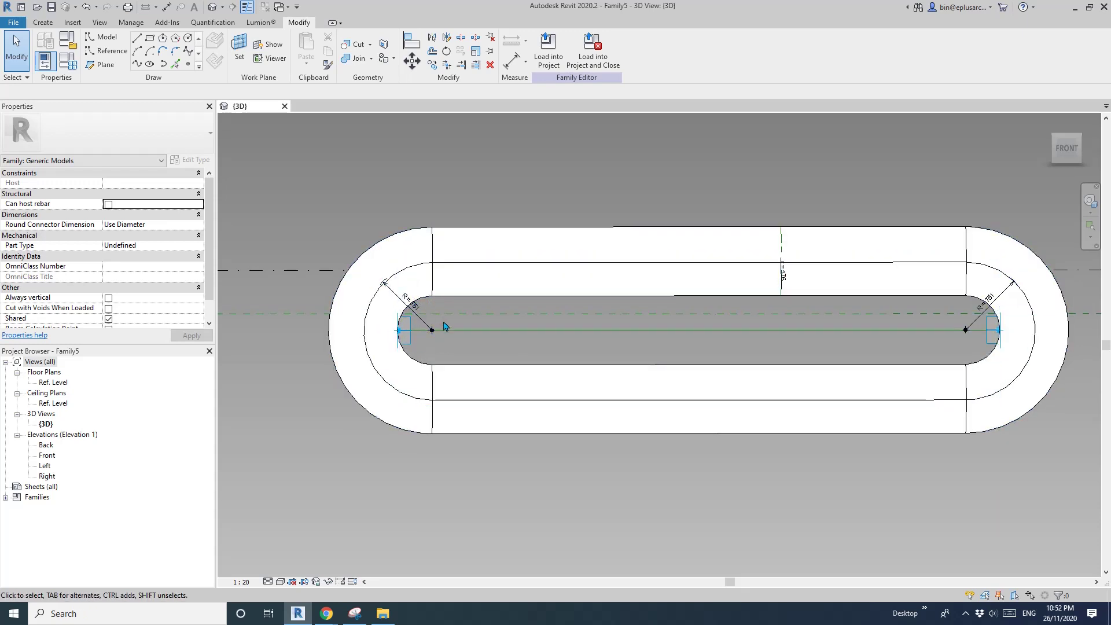
pyautogui.moveTo(445, 321); pyautogui.dragTo(472, 319, button='middle')
# - Change r's formula to R / 2.2 and apply it
pyautogui.click(68, 60)
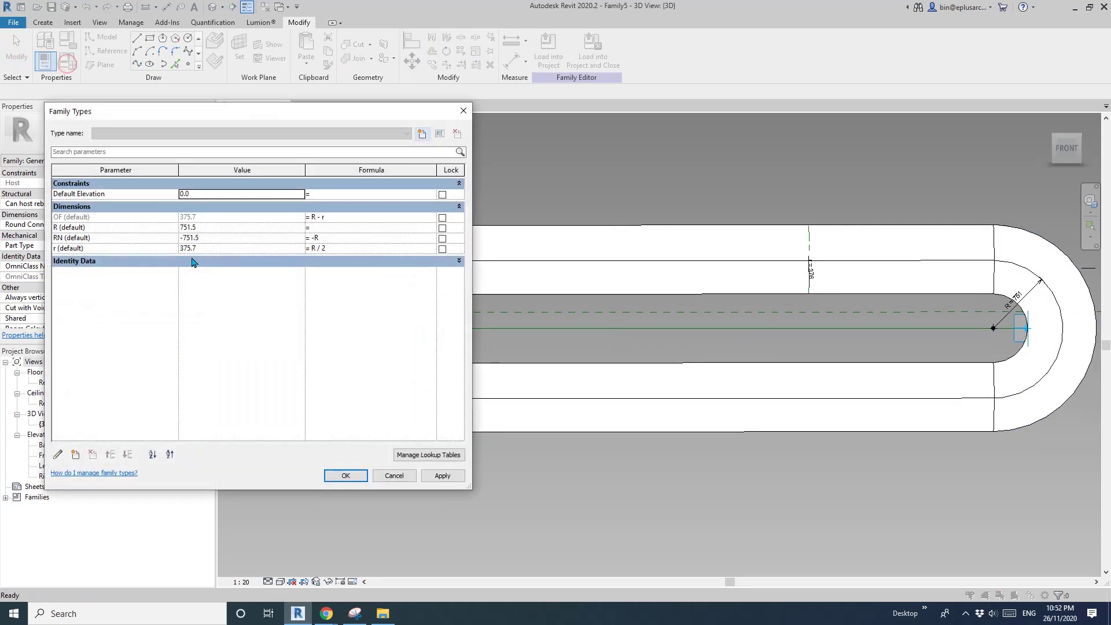
pyautogui.click(328, 248)
pyautogui.click(341, 247)
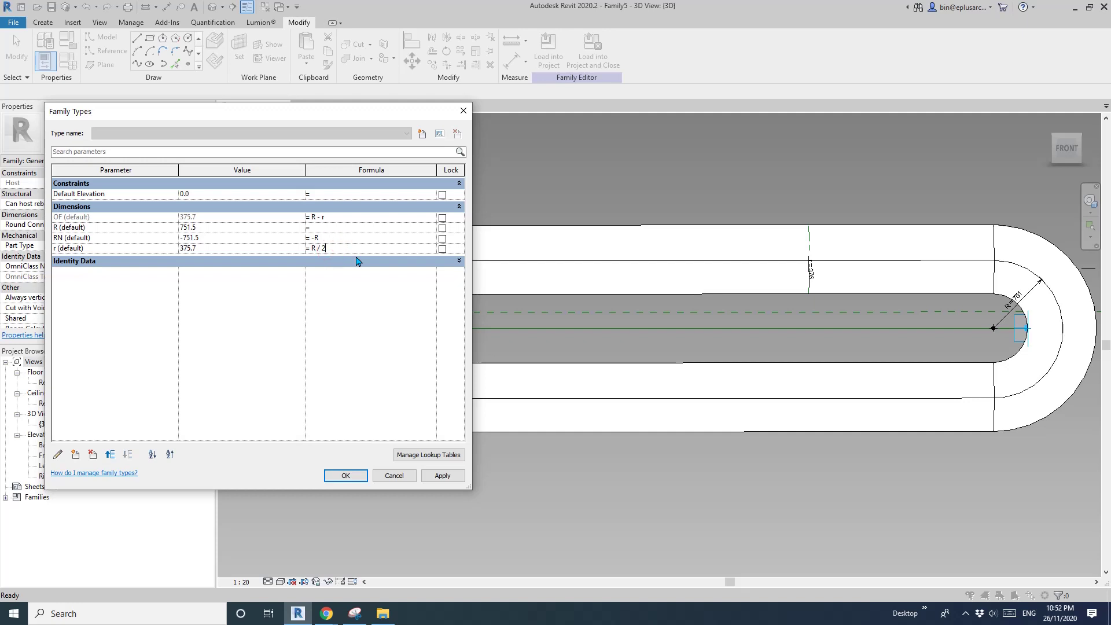
pyautogui.write('.2')
pyautogui.click(442, 476)
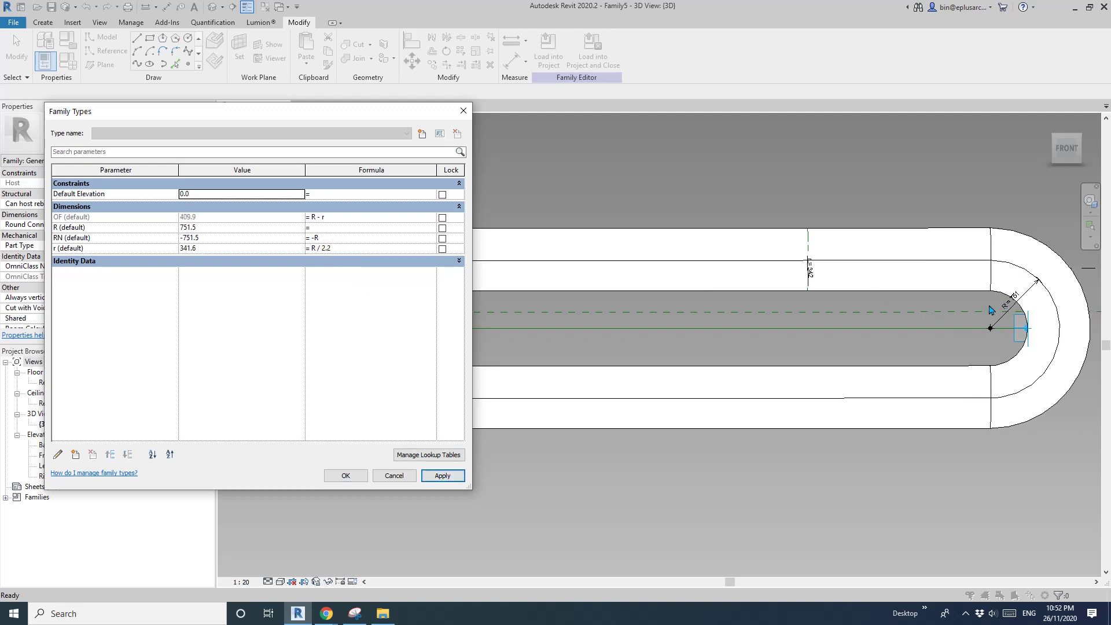
# - Try R / 2.4, then settle on r = R / 2.3 and close Family Types
pyautogui.click(328, 249)
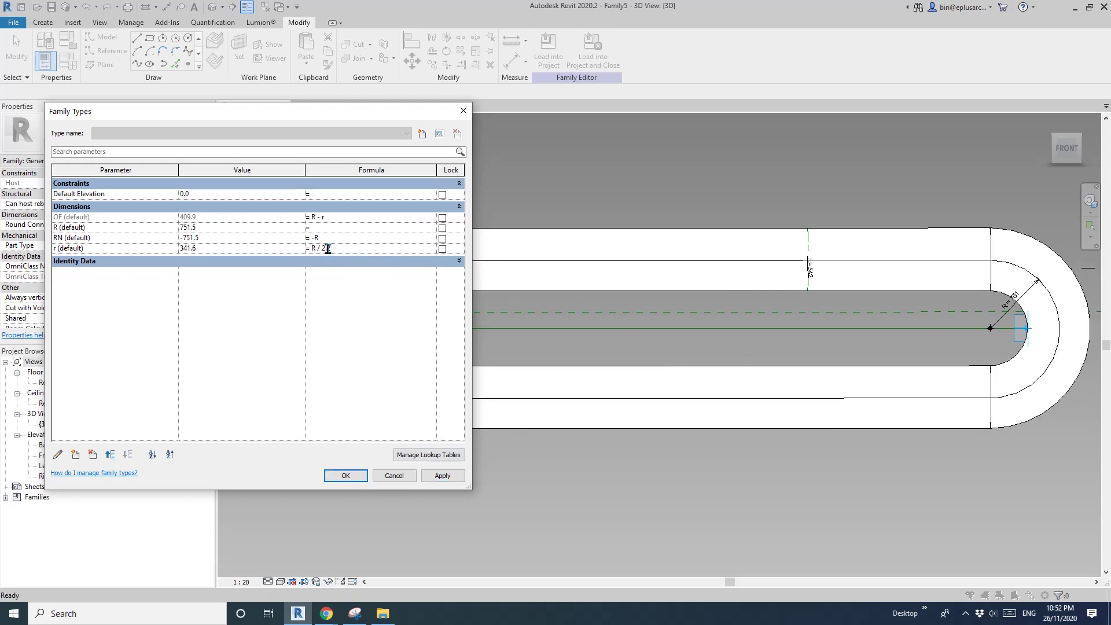
pyautogui.moveTo(328, 248); pyautogui.dragTo(337, 248)
pyautogui.click(441, 475)
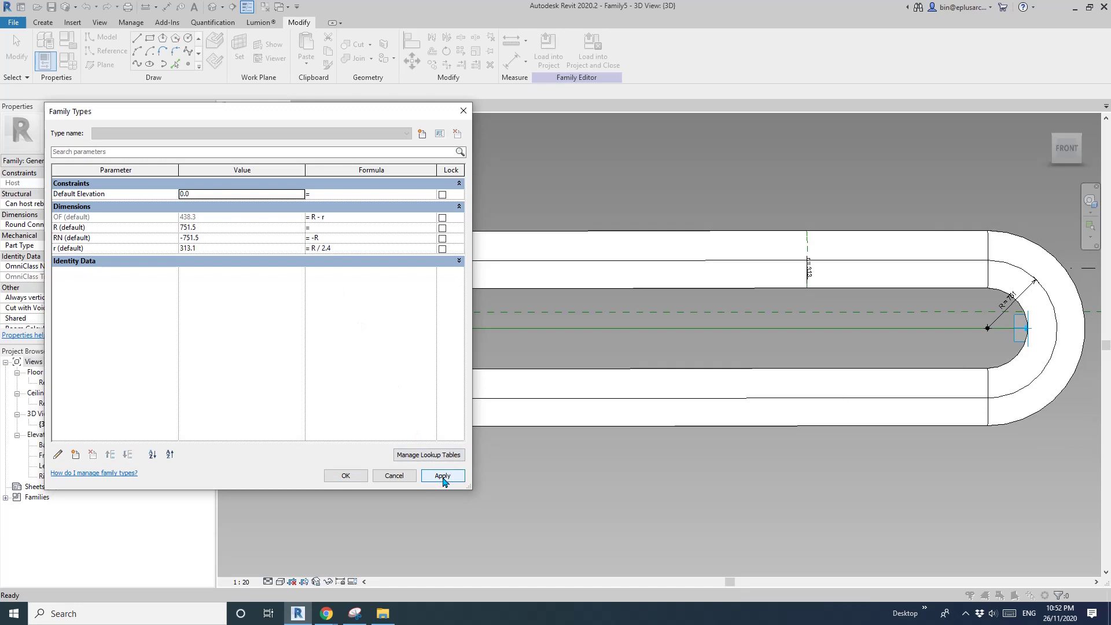
pyautogui.click(328, 249)
pyautogui.moveTo(327, 248); pyautogui.dragTo(337, 248)
pyautogui.write('3')
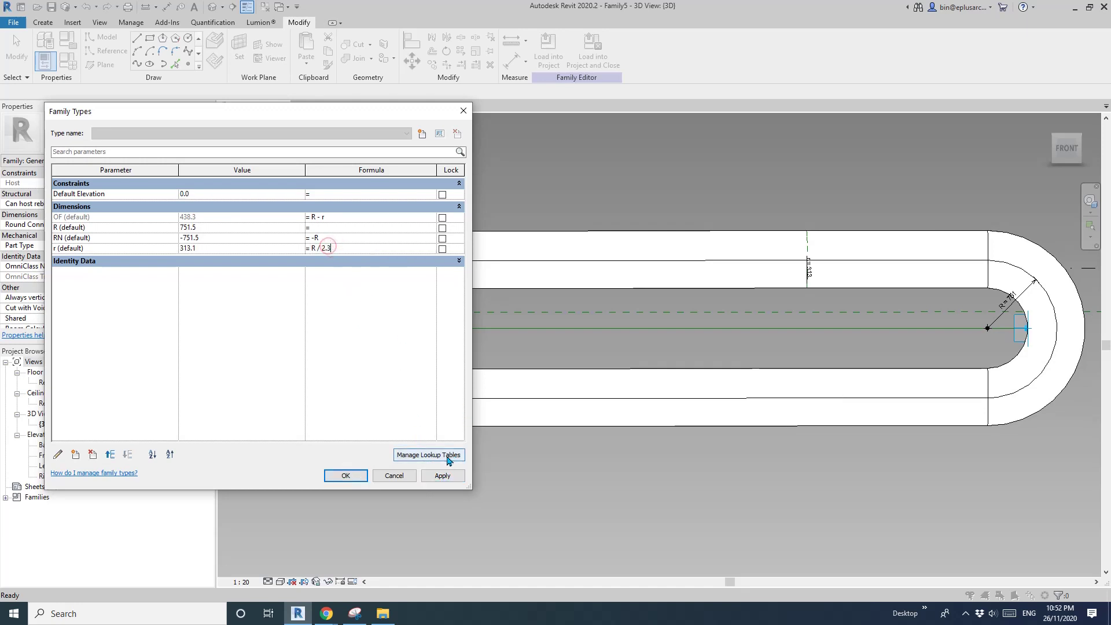
pyautogui.click(442, 475)
pyautogui.click(353, 475)
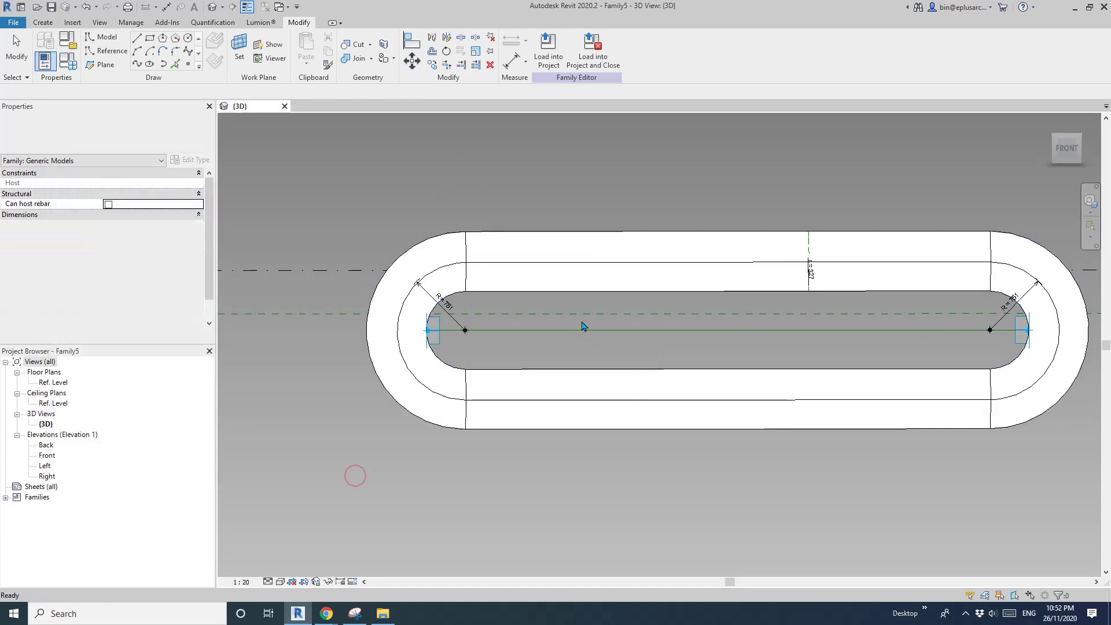
# - Set the work plane to the reference line's plane
pyautogui.keyDown('shift'); pyautogui.moveTo(582, 325); pyautogui.dragTo(594, 419, button='middle'); pyautogui.keyUp('shift')
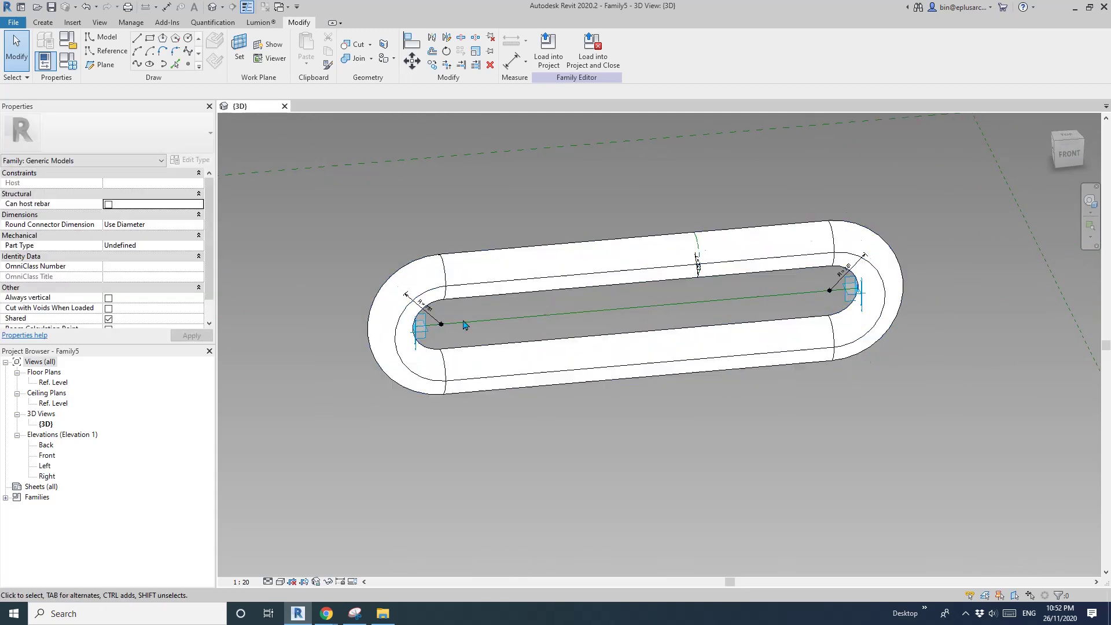
pyautogui.keyDown('shift'); pyautogui.moveTo(528, 322); pyautogui.dragTo(508, 350, button='middle'); pyautogui.keyUp('shift')
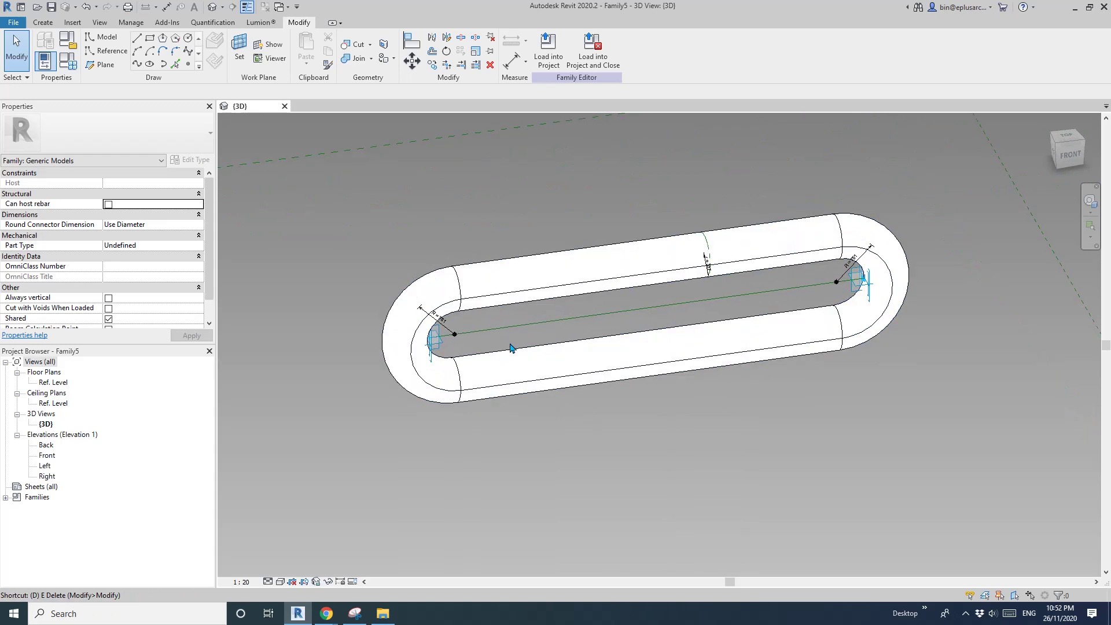
pyautogui.click(239, 49)
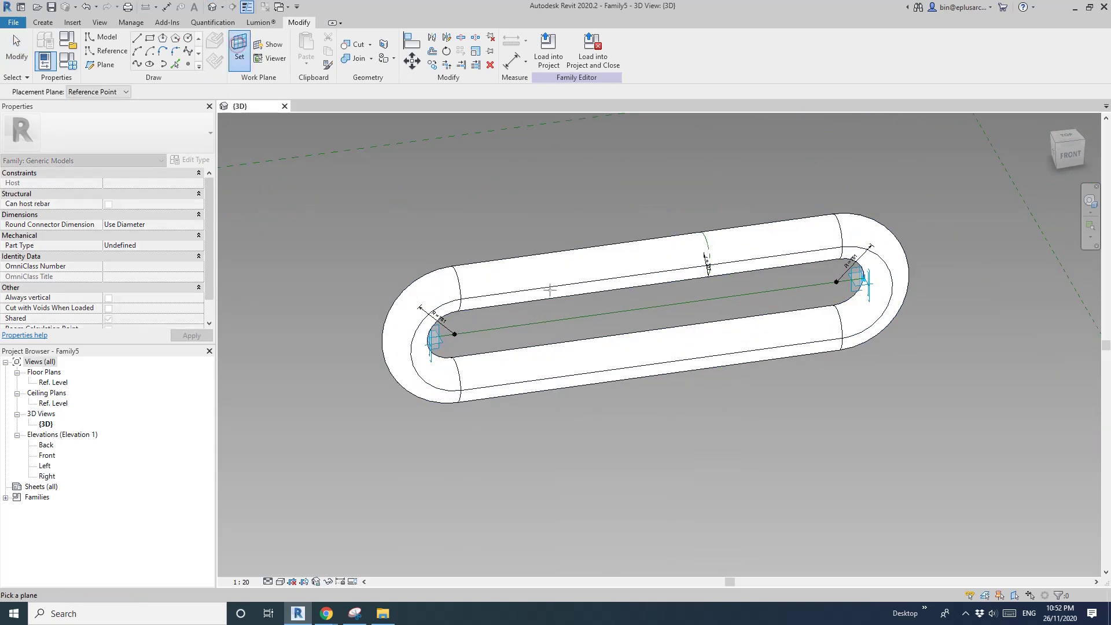
pyautogui.click(590, 317)
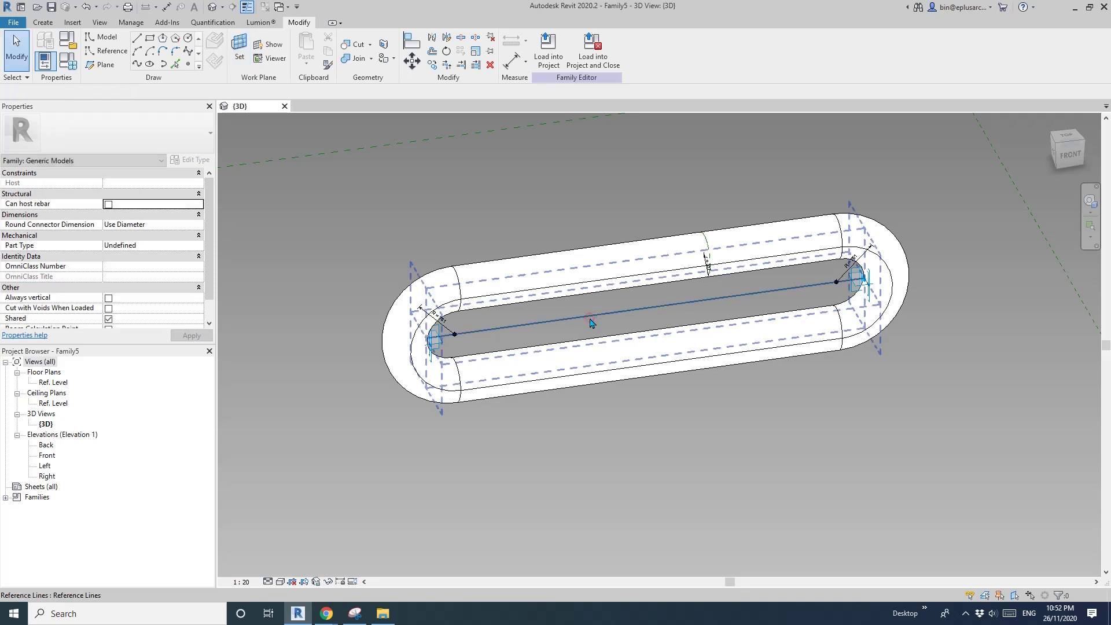
# - Start an aligned dimension (DI) from the left adaptive point
pyautogui.press('d')
pyautogui.press('i')
pyautogui.scroll(1, 890, 296)
pyautogui.scroll(2, 873, 280)
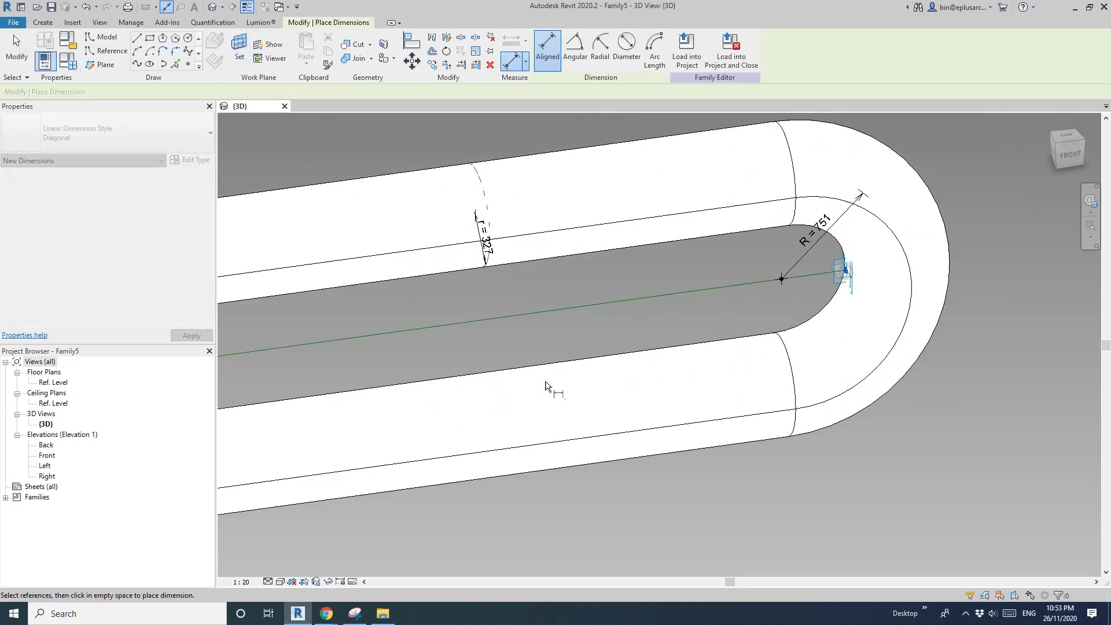
pyautogui.scroll(-3, 550, 384)
pyautogui.keyDown('shift'); pyautogui.moveTo(550, 384); pyautogui.dragTo(544, 268, button='middle'); pyautogui.keyUp('shift')
pyautogui.scroll(3, 544, 267)
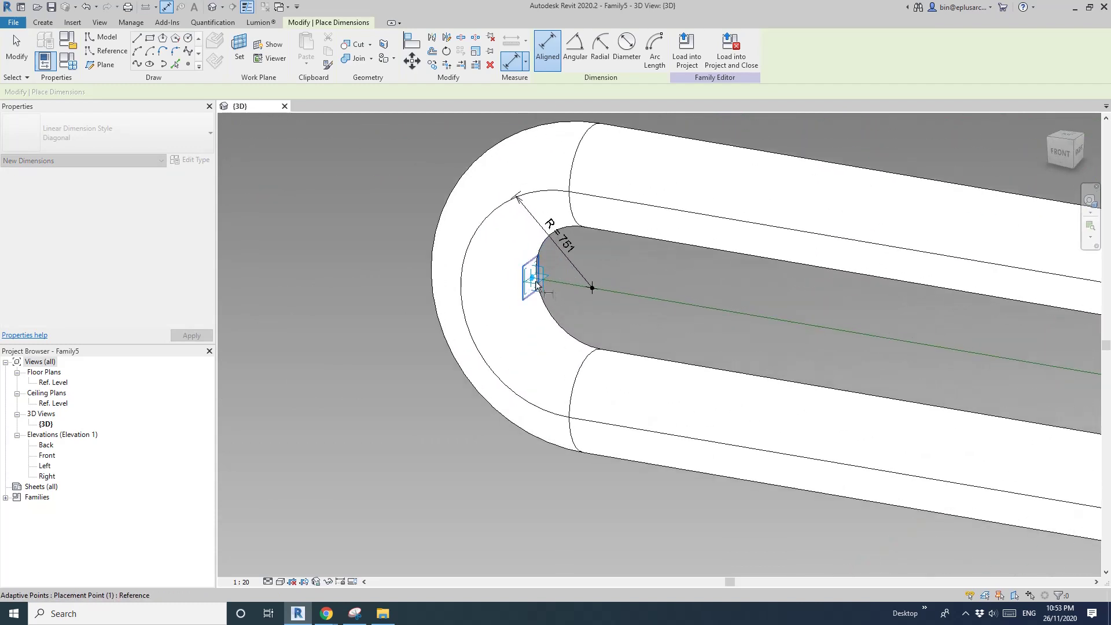
pyautogui.click(533, 281)
# - Place the 6574 dimension across the oval and select it
pyautogui.scroll(-5, 556, 302)
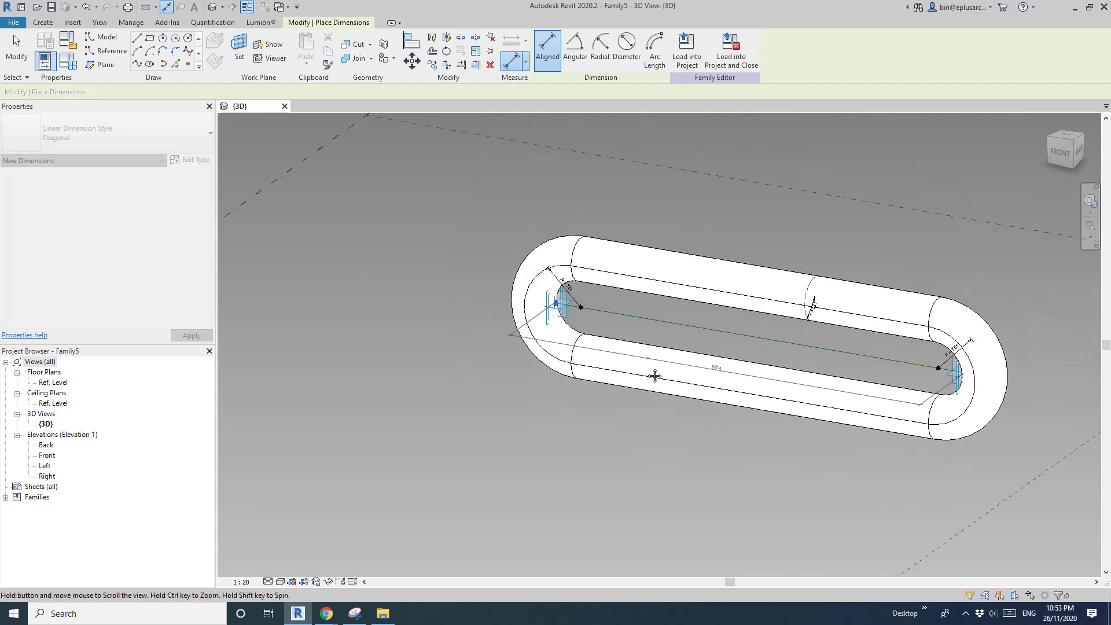
pyautogui.keyDown('shift'); pyautogui.moveTo(638, 401); pyautogui.dragTo(711, 410, button='middle'); pyautogui.keyUp('shift')
pyautogui.press('Escape')
pyautogui.press('Escape')
pyautogui.click(640, 415)
pyautogui.click(723, 418)
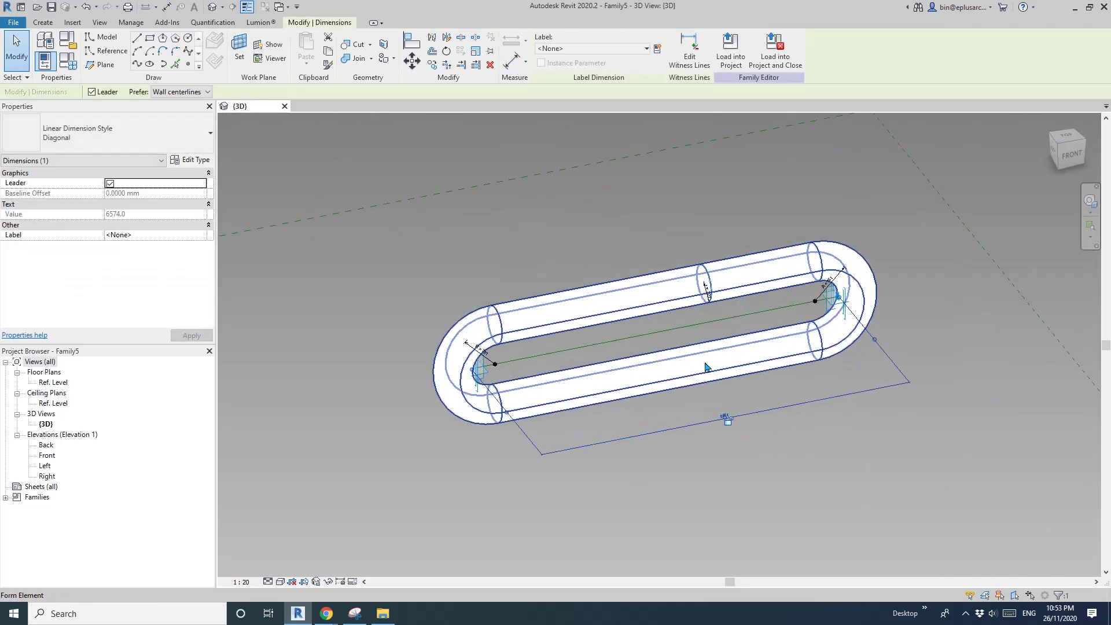
pyautogui.keyDown('shift'); pyautogui.moveTo(709, 367); pyautogui.dragTo(659, 289, button='middle'); pyautogui.keyUp('shift')
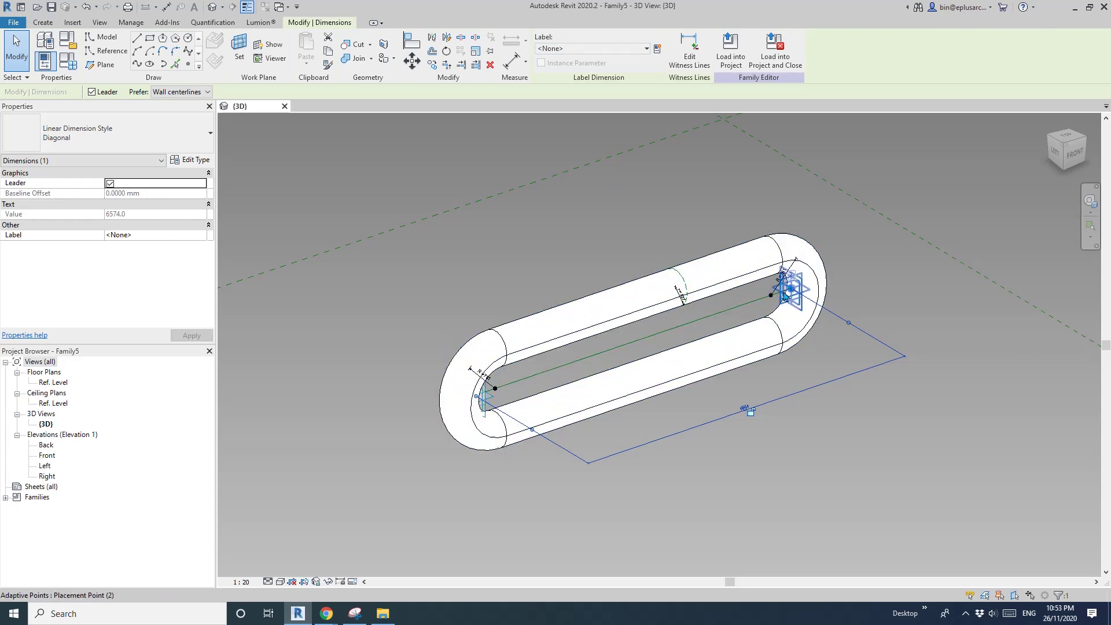
# - Label the 6574 dimension with a new instance reporting parameter named L
pyautogui.click(659, 50)
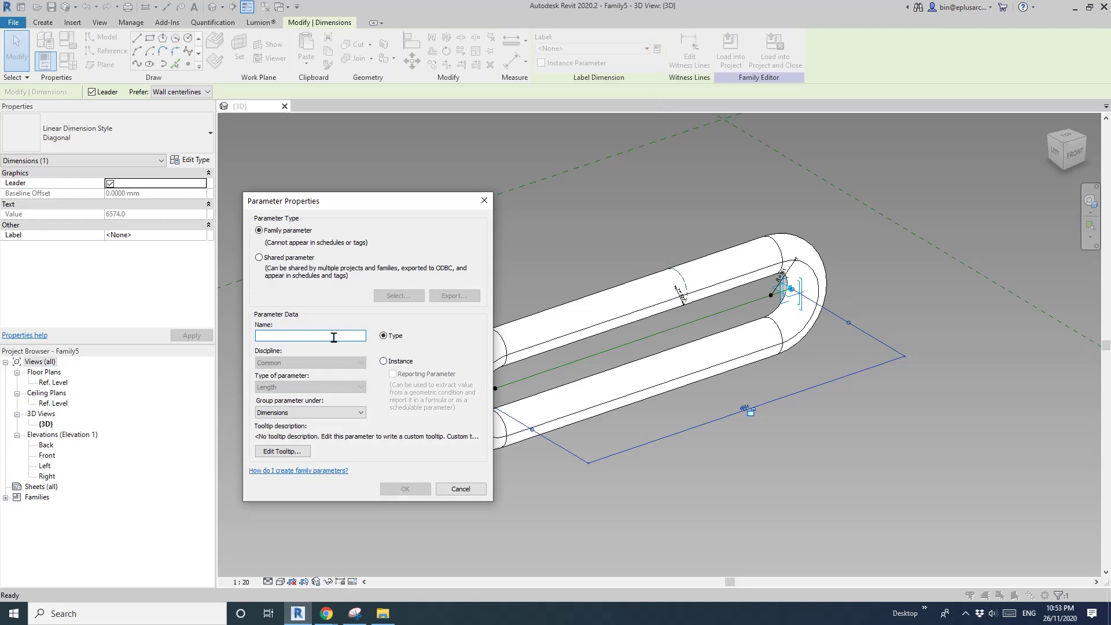
pyautogui.write('L')
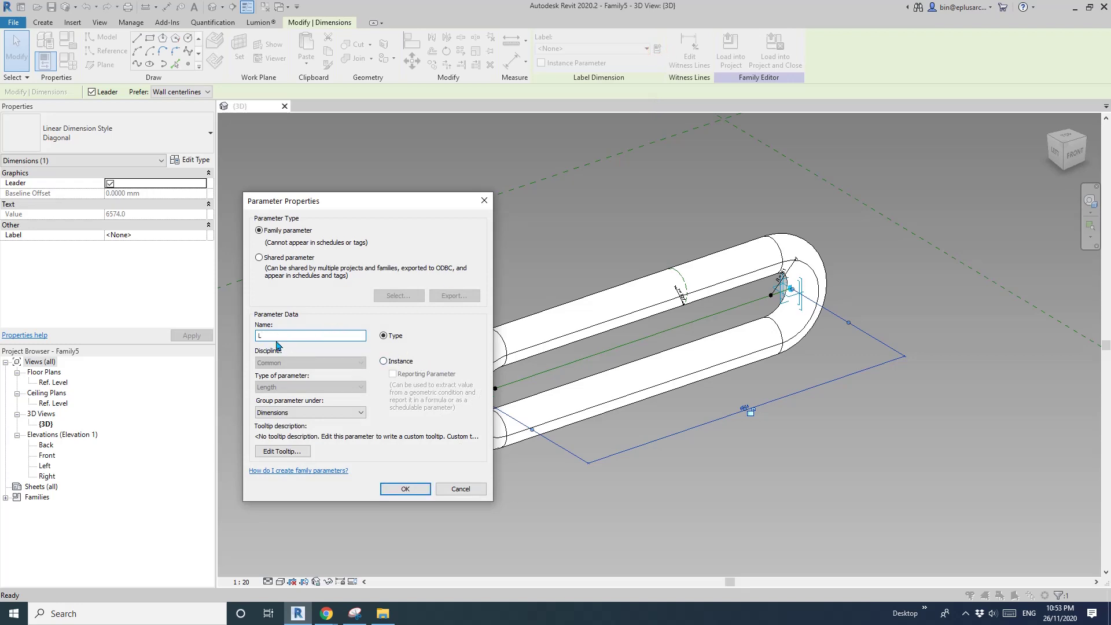
pyautogui.click(383, 361)
pyautogui.click(393, 373)
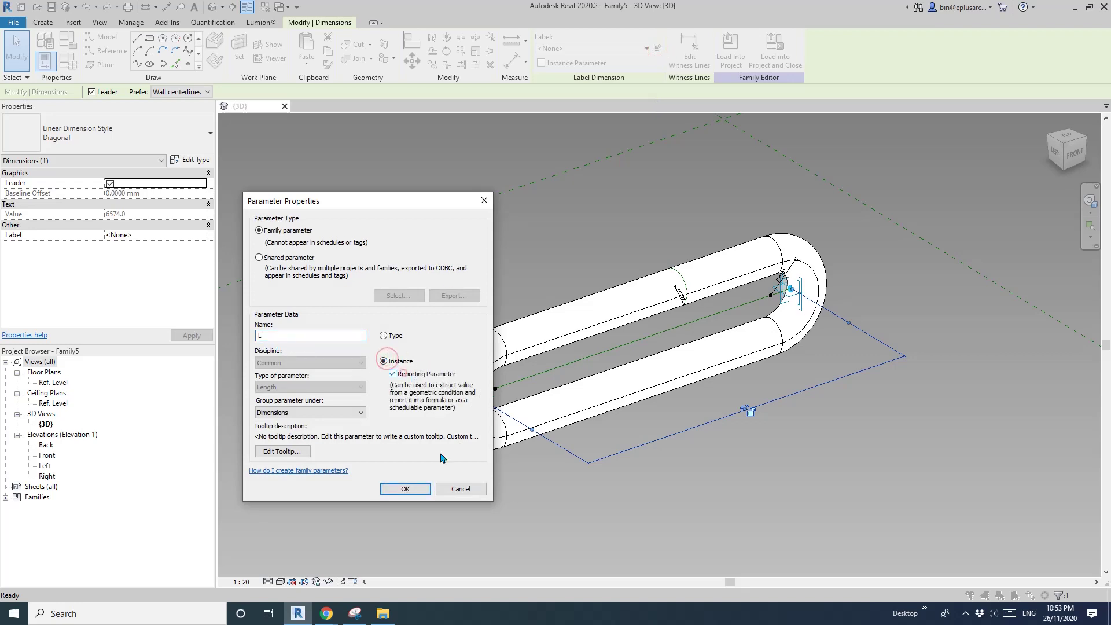
pyautogui.click(415, 487)
pyautogui.moveTo(660, 382); pyautogui.dragTo(784, 348, button='middle')
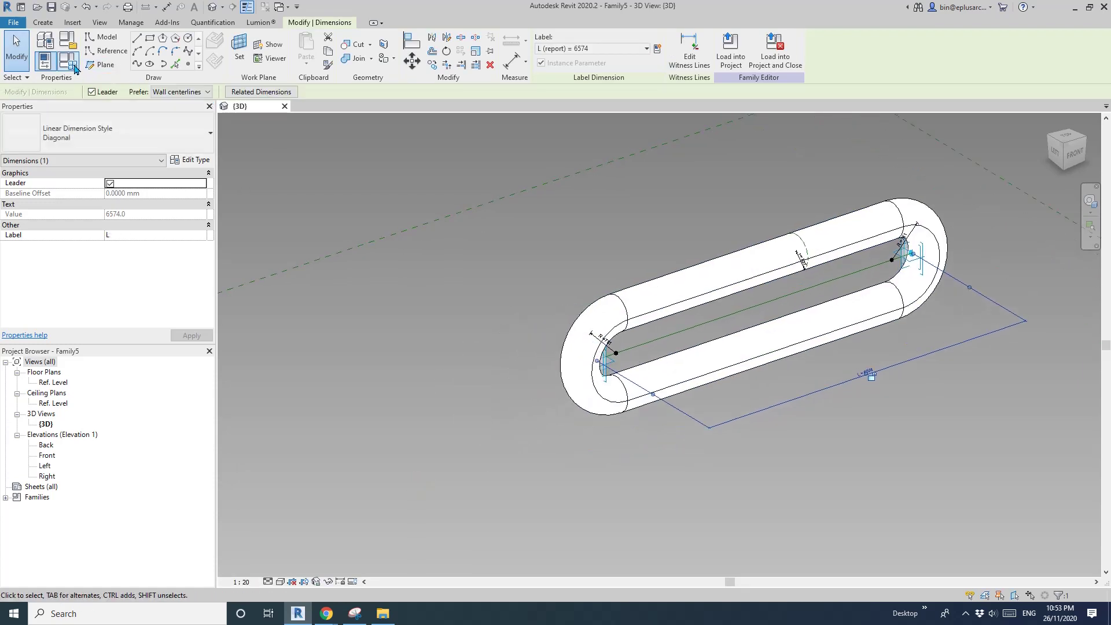
pyautogui.moveTo(497, 296); pyautogui.dragTo(530, 298, button='middle')
pyautogui.scroll(-1, 531, 298)
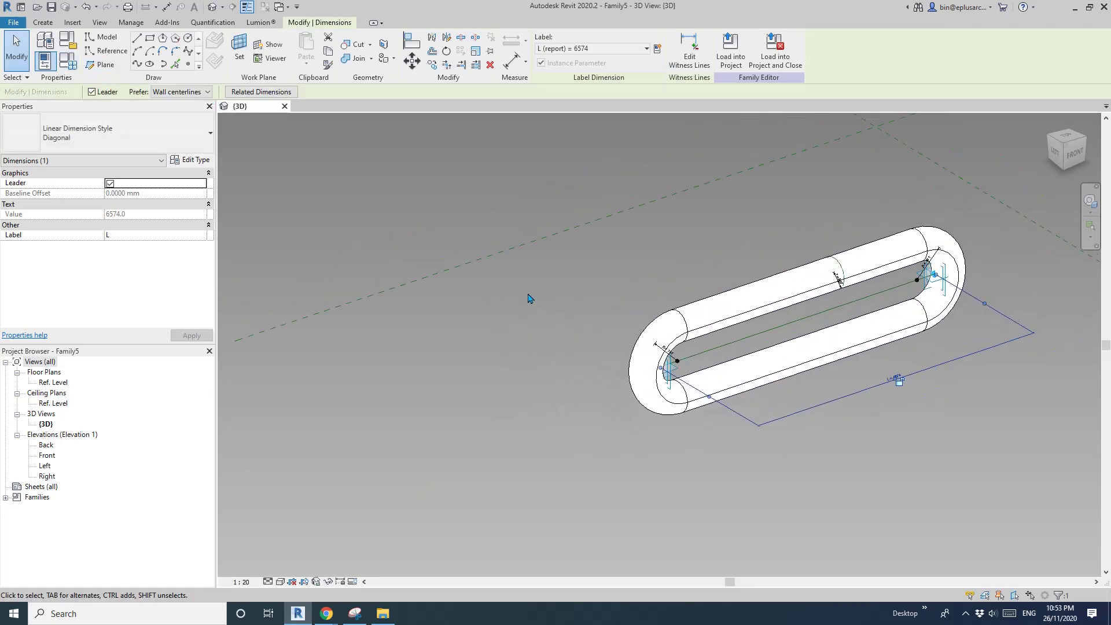
pyautogui.click(68, 63)
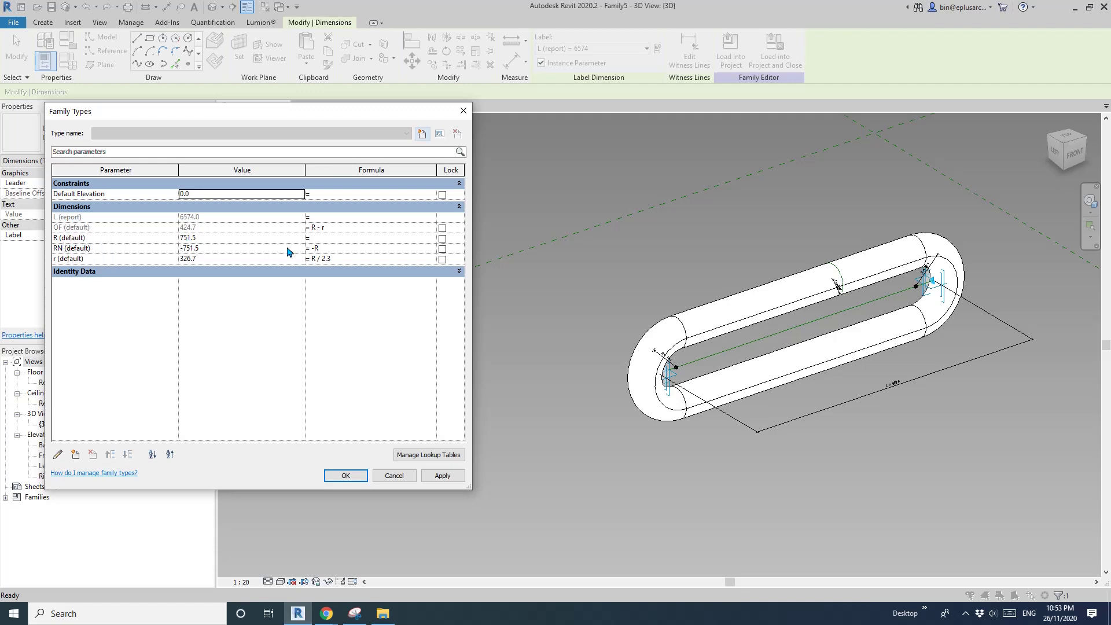
# - Set R's formula to L / 3 and apply it
pyautogui.click(326, 240)
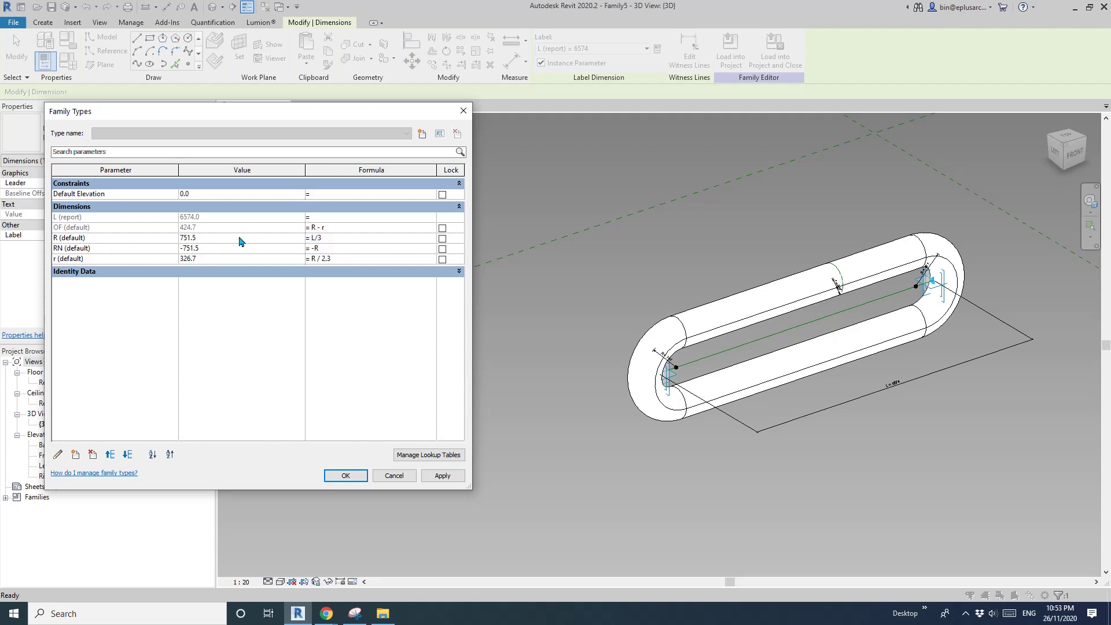
pyautogui.click(443, 475)
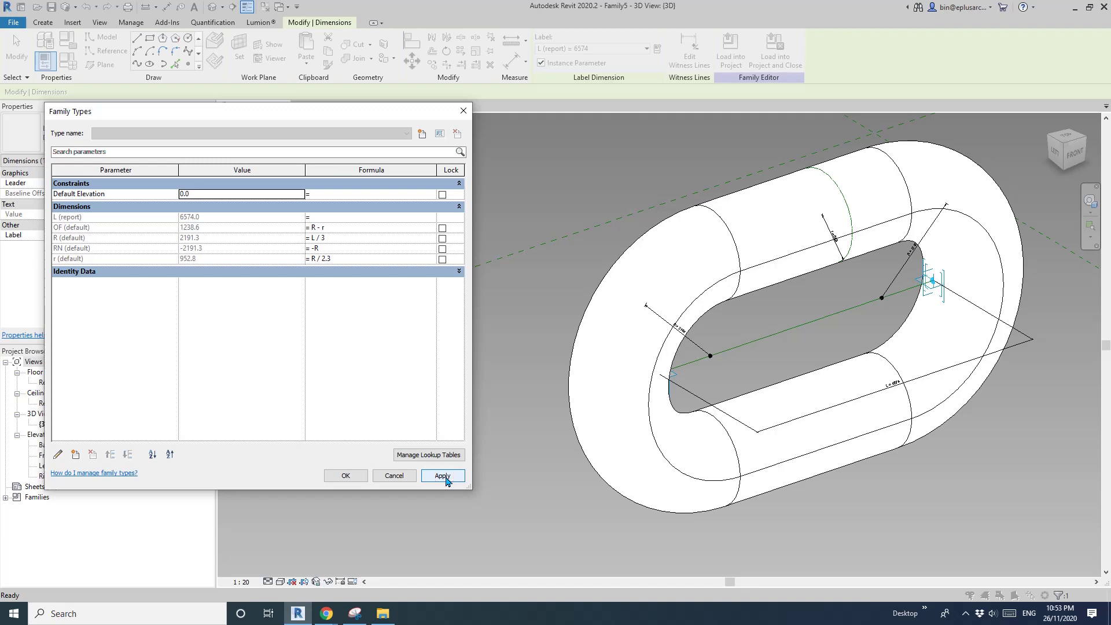
pyautogui.click(342, 477)
pyautogui.scroll(-2, 607, 348)
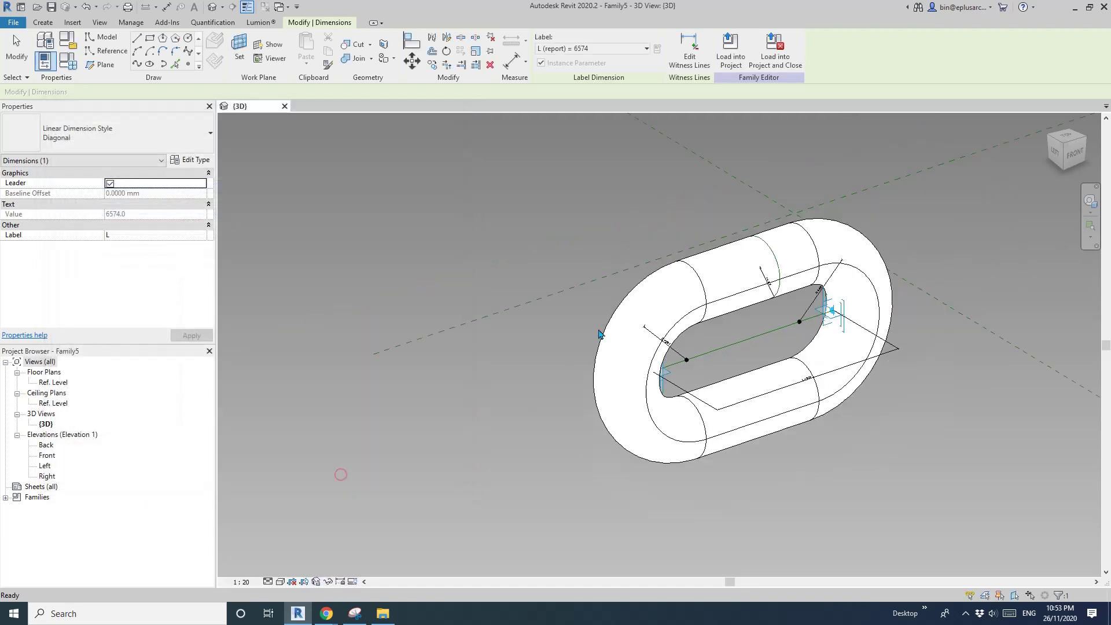
pyautogui.keyDown('shift'); pyautogui.moveTo(660, 350); pyautogui.dragTo(594, 322, button='middle'); pyautogui.keyUp('shift')
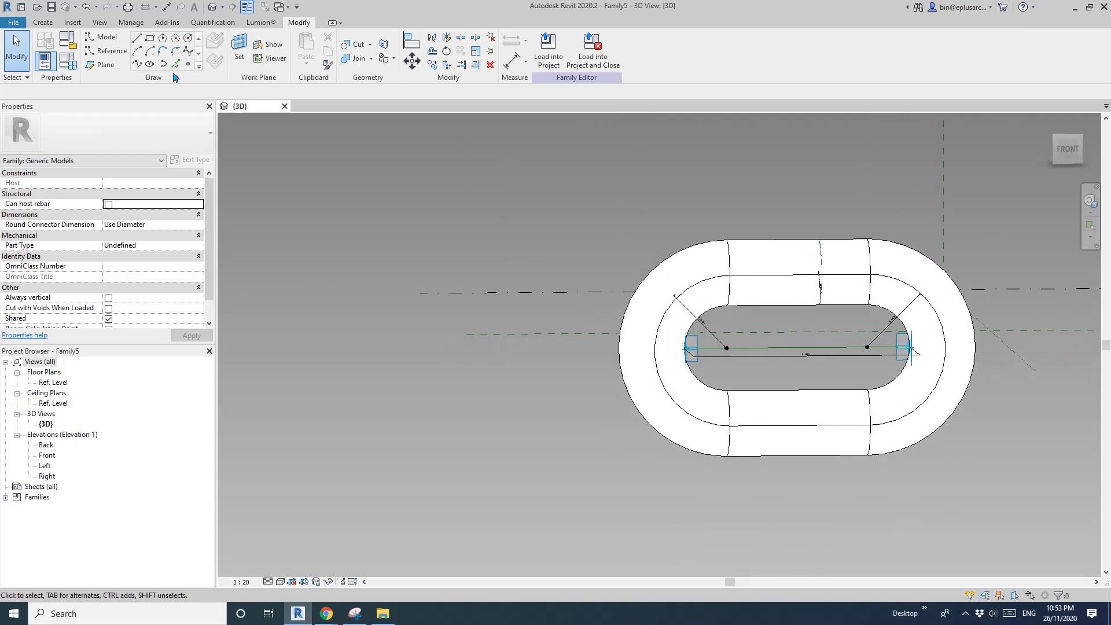
# - Try R = L / 2 and then R = L / 2.5
pyautogui.click(68, 60)
pyautogui.click(327, 239)
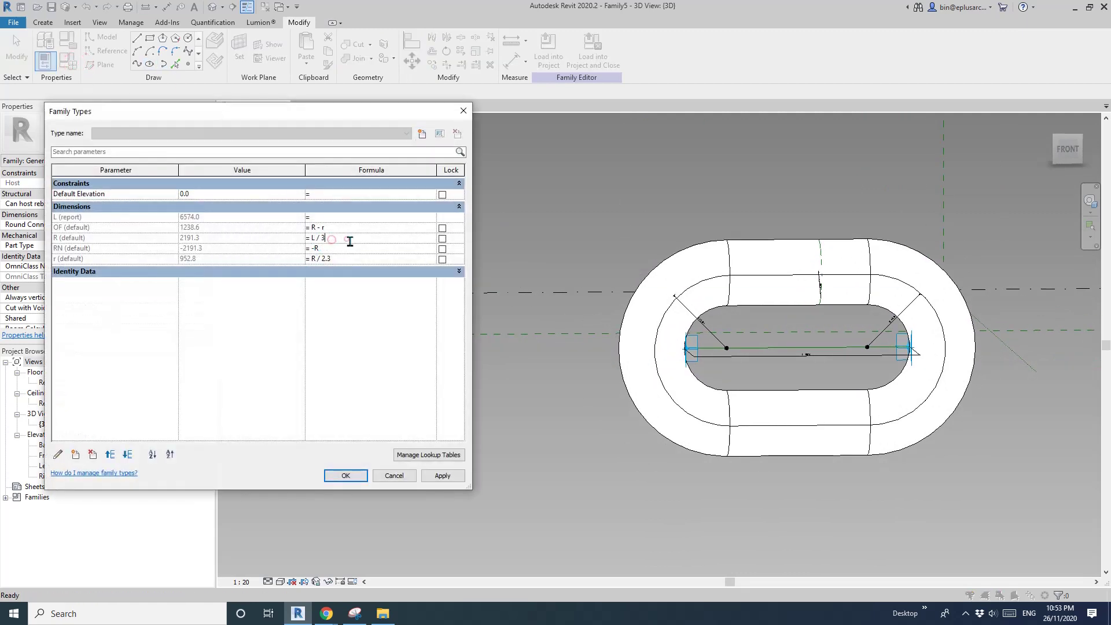
pyautogui.click(347, 239)
pyautogui.press('BackSpace')
pyautogui.click(442, 476)
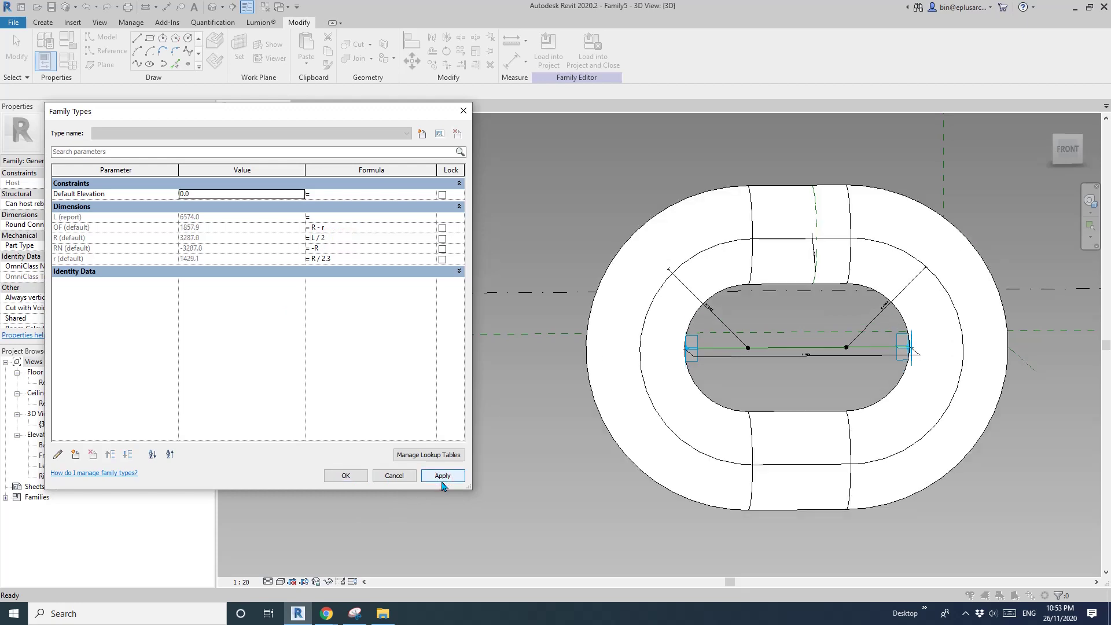
pyautogui.click(327, 247)
pyautogui.click(334, 241)
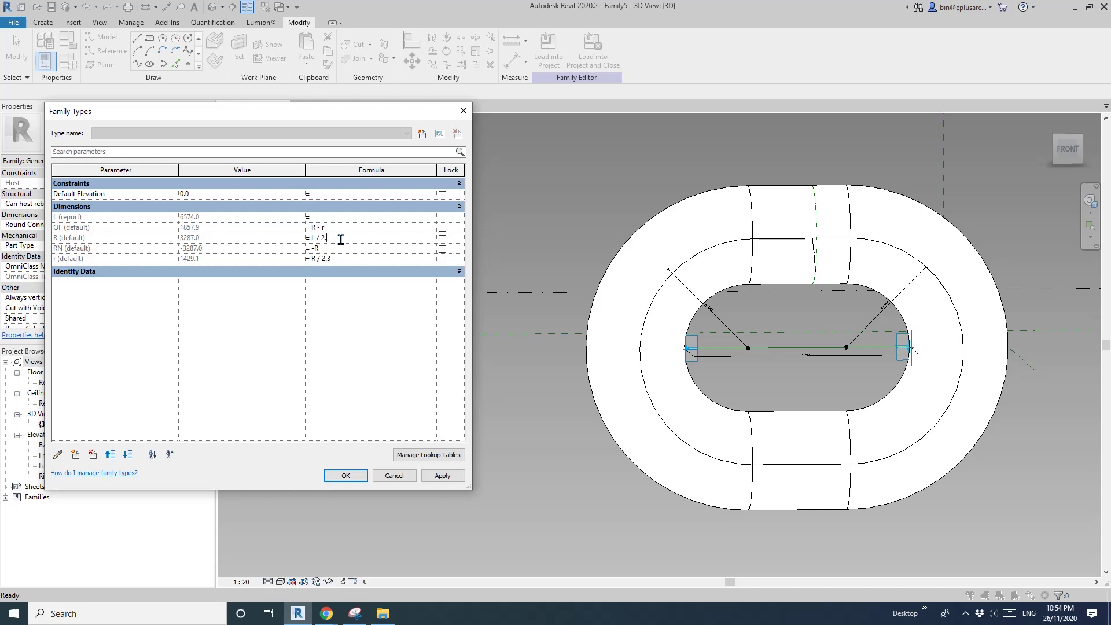
pyautogui.click(443, 474)
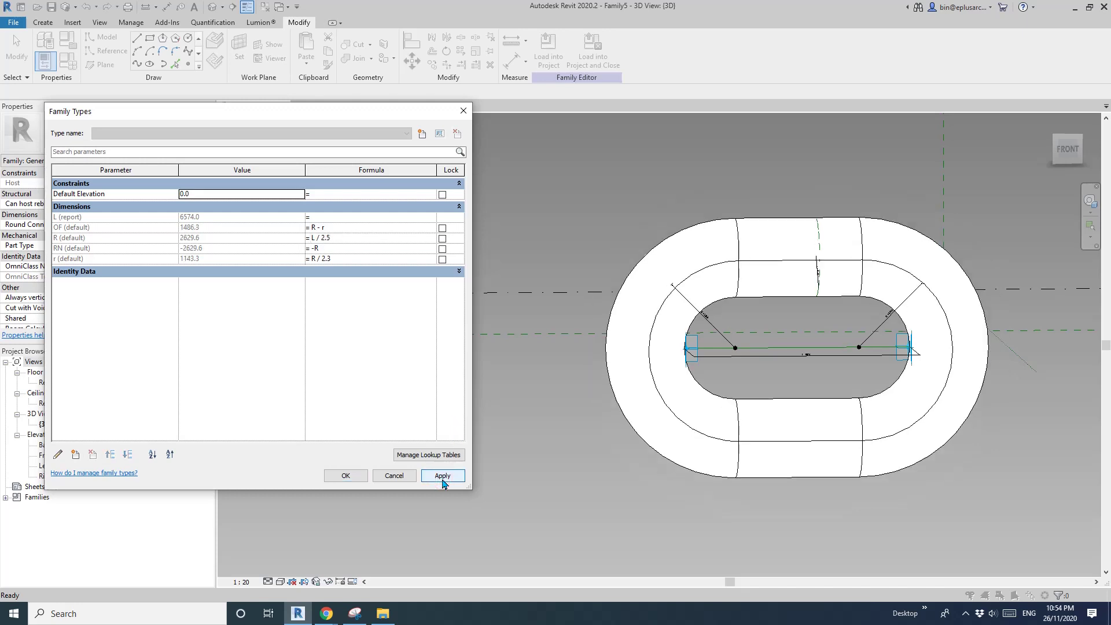
# - Try R = L / 2.7, then return R to L / 3 and close Family Types
pyautogui.click(333, 238)
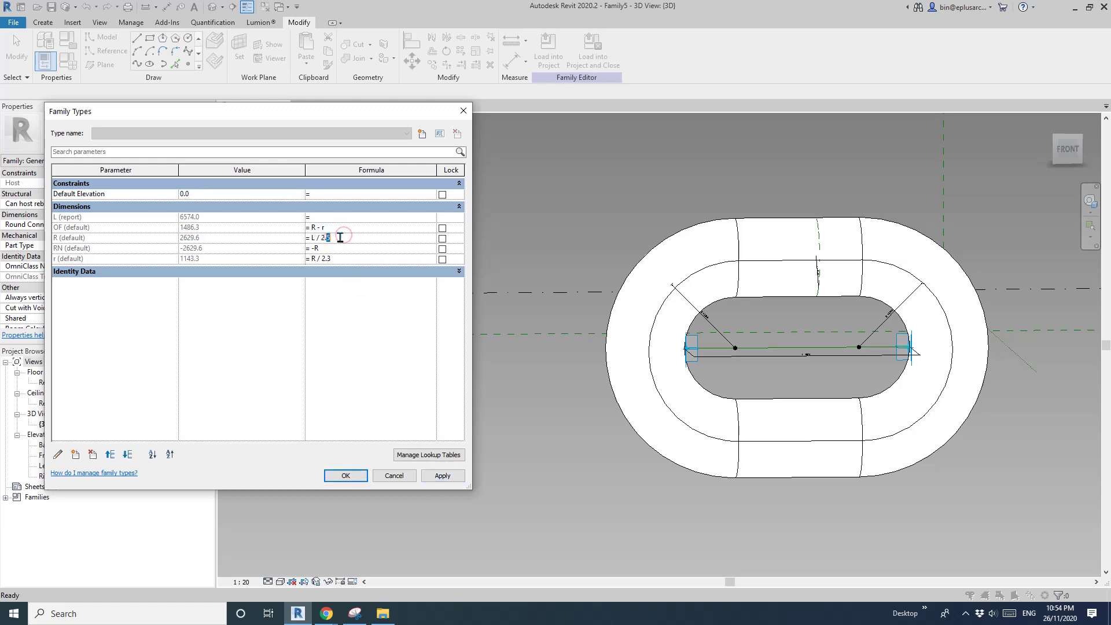
pyautogui.moveTo(327, 238); pyautogui.dragTo(341, 237)
pyautogui.click(443, 475)
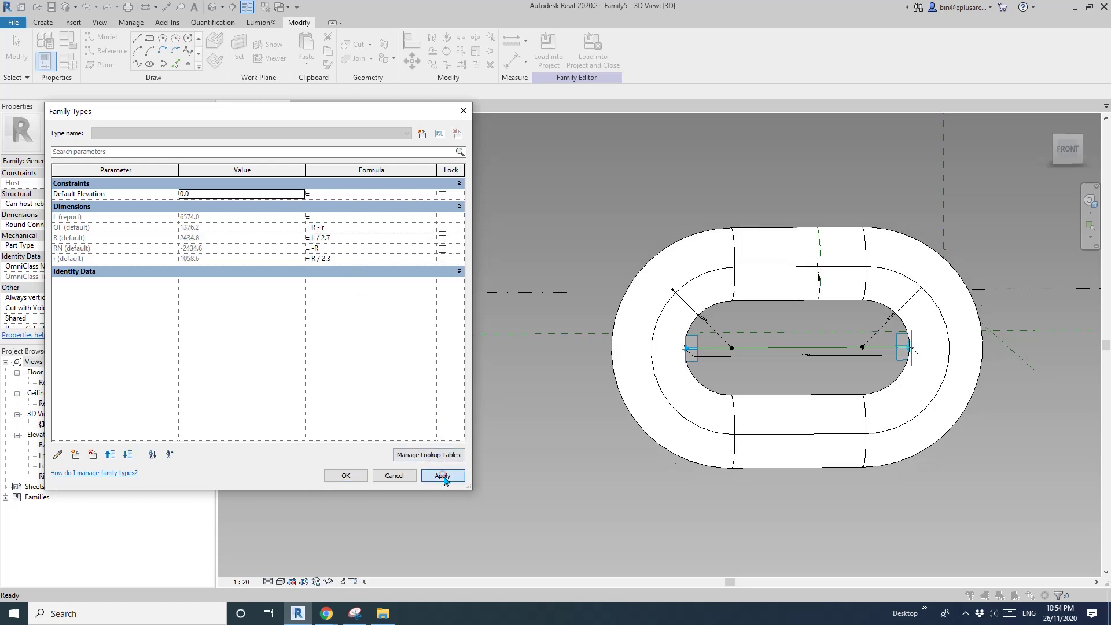
pyautogui.click(327, 238)
pyautogui.doubleClick(324, 238)
pyautogui.write('3')
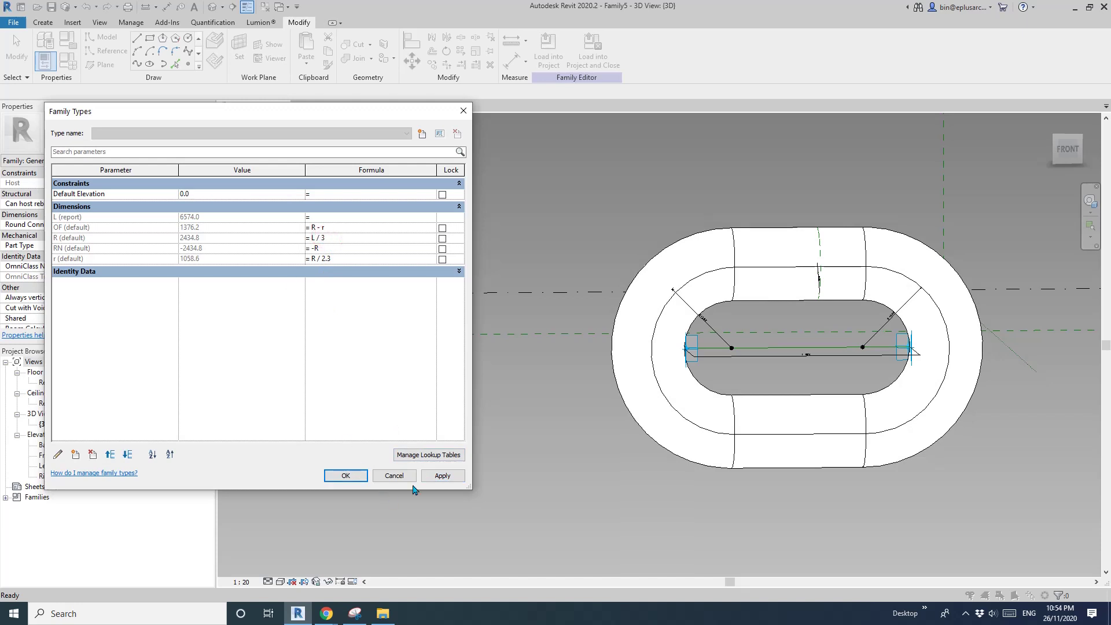
pyautogui.click(438, 476)
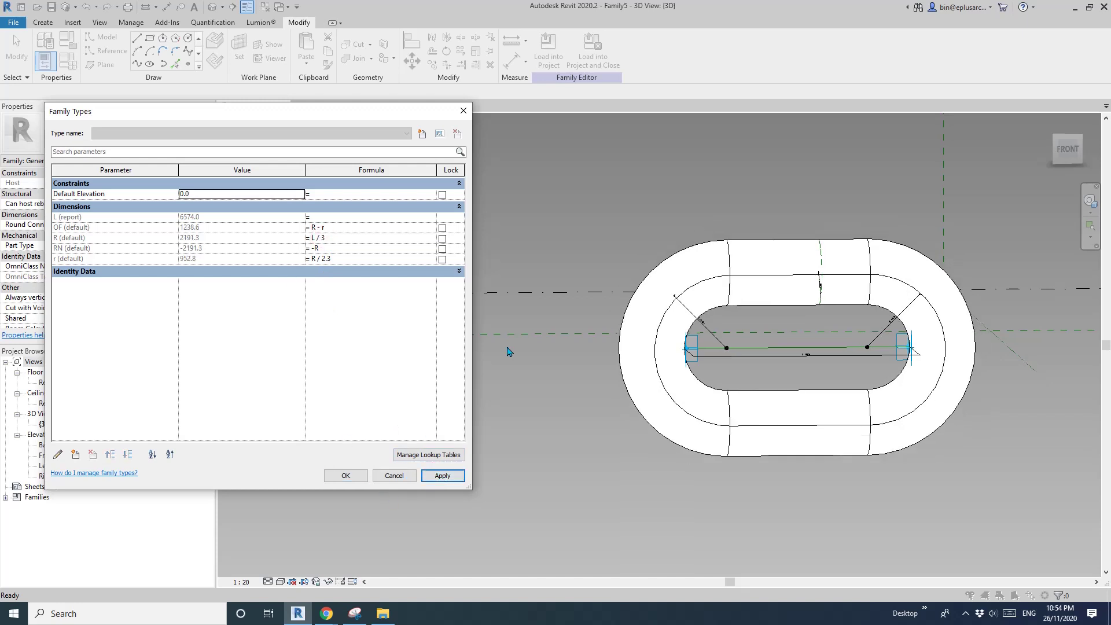
pyautogui.click(350, 476)
# - Select the left reference point on the link's centre line
pyautogui.scroll(-2, 463, 396)
pyautogui.moveTo(581, 381); pyautogui.dragTo(597, 346, button='middle')
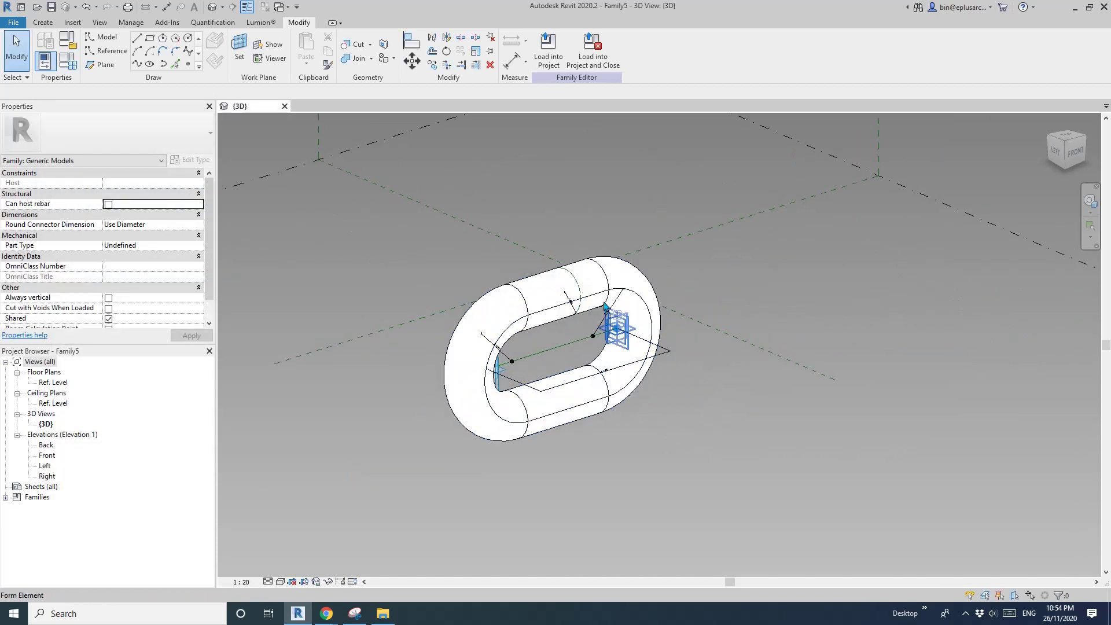
pyautogui.scroll(3, 511, 385)
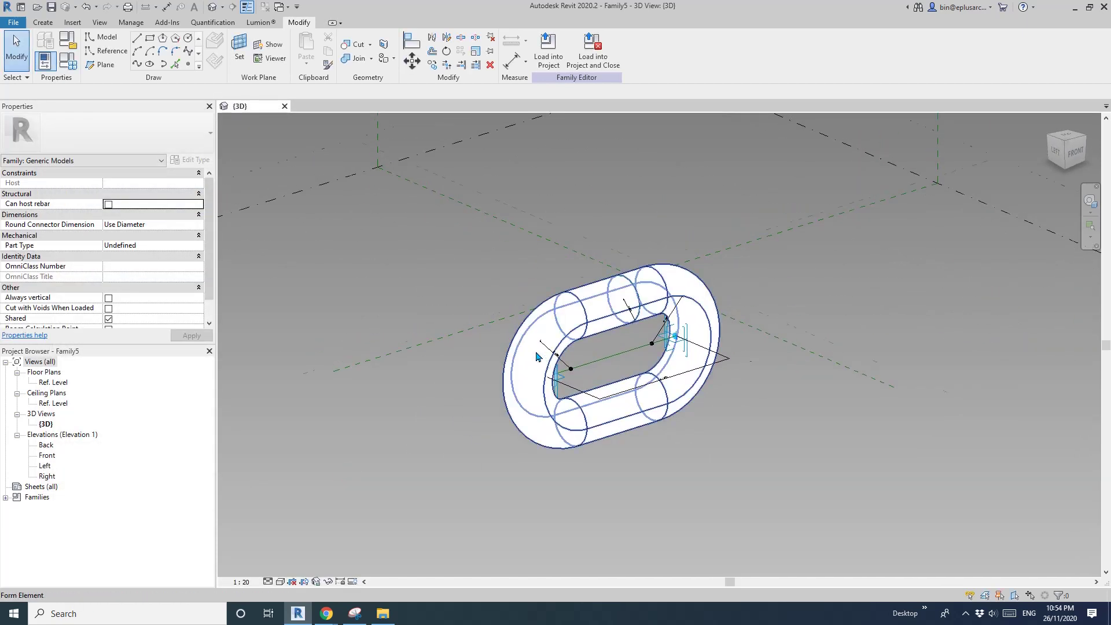
pyautogui.scroll(2, 609, 394)
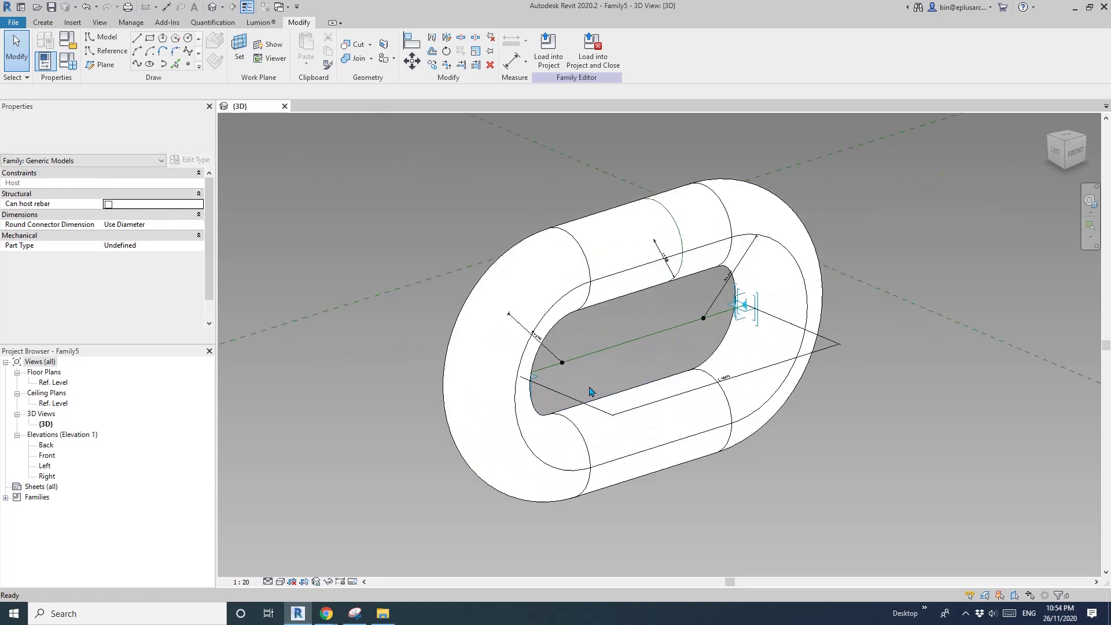
pyautogui.moveTo(589, 380); pyautogui.dragTo(603, 352, button='middle')
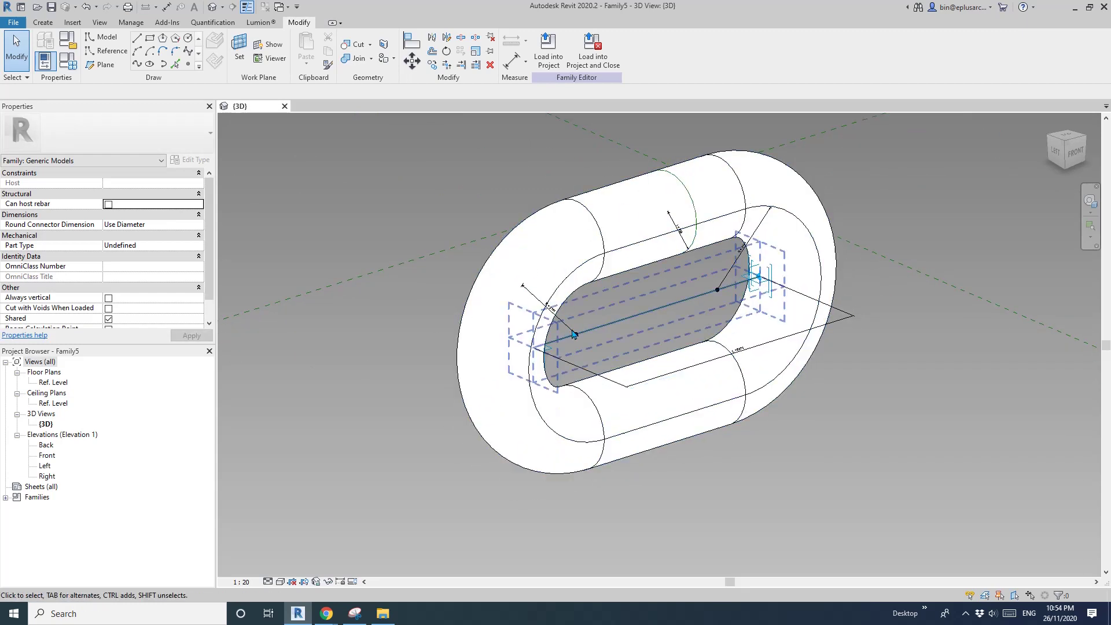
pyautogui.keyDown('shift'); pyautogui.moveTo(569, 355); pyautogui.dragTo(587, 362, button='middle'); pyautogui.keyUp('shift')
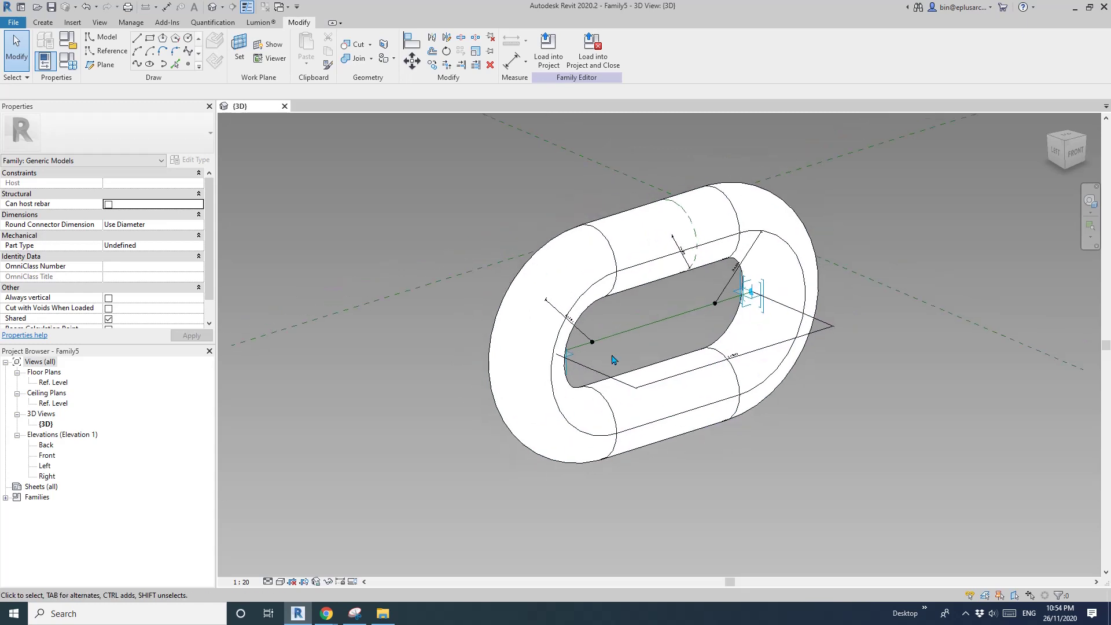
pyautogui.scroll(2, 613, 359)
pyautogui.click(586, 338)
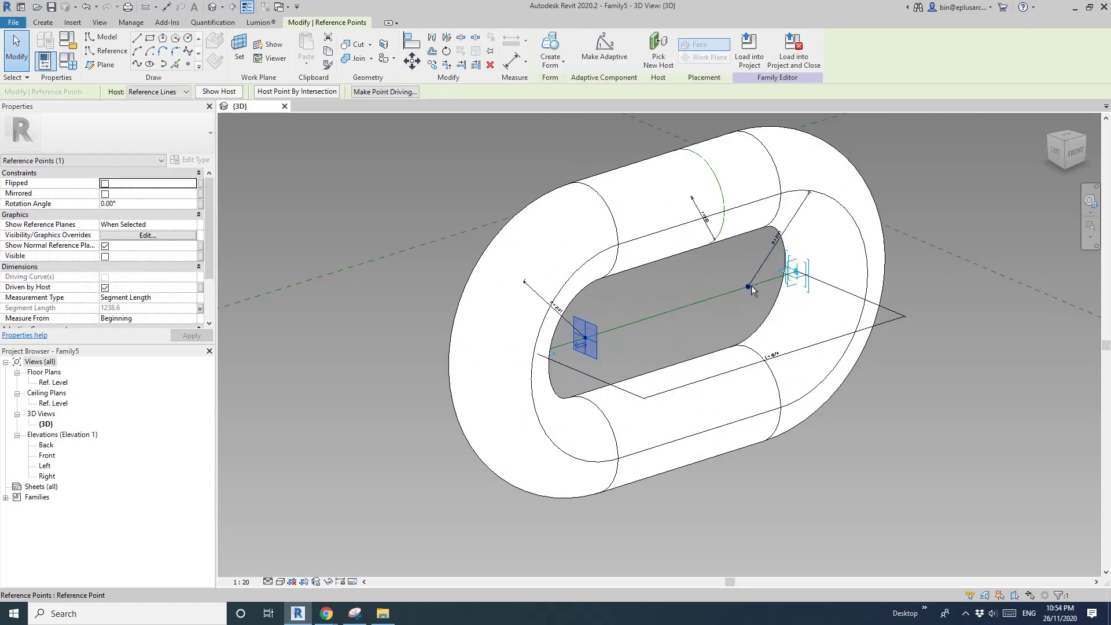
pyautogui.keyDown('ctrl'); pyautogui.click(748, 286); pyautogui.keyUp('ctrl')
pyautogui.click(624, 360)
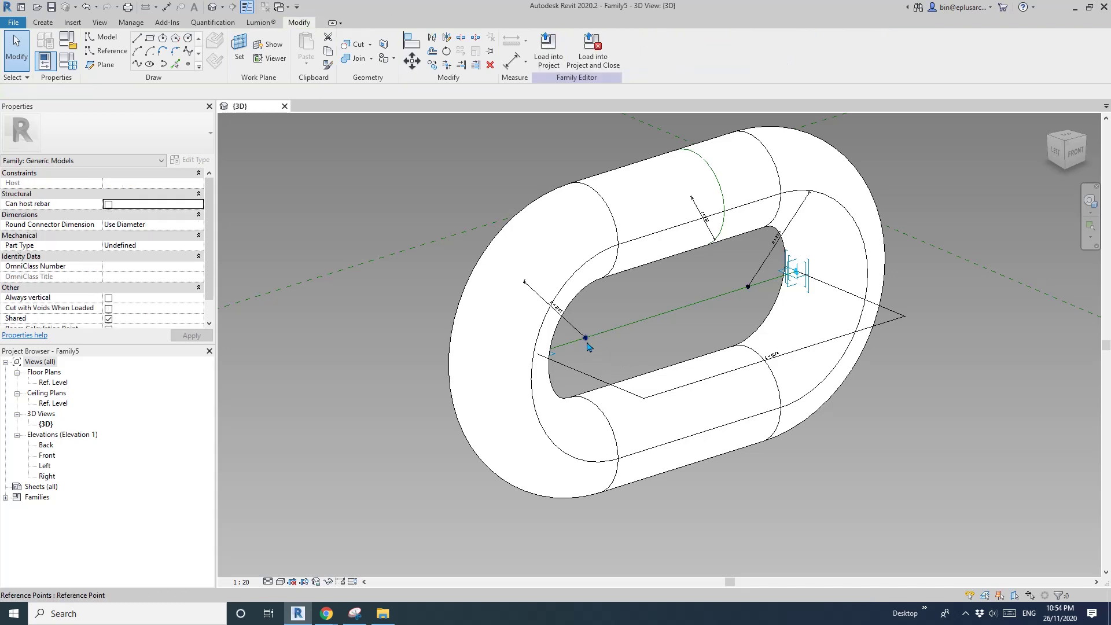
pyautogui.click(585, 339)
# - Set the left point's Rotation Angle to -90° after 90 causes a form error
pyautogui.click(144, 206)
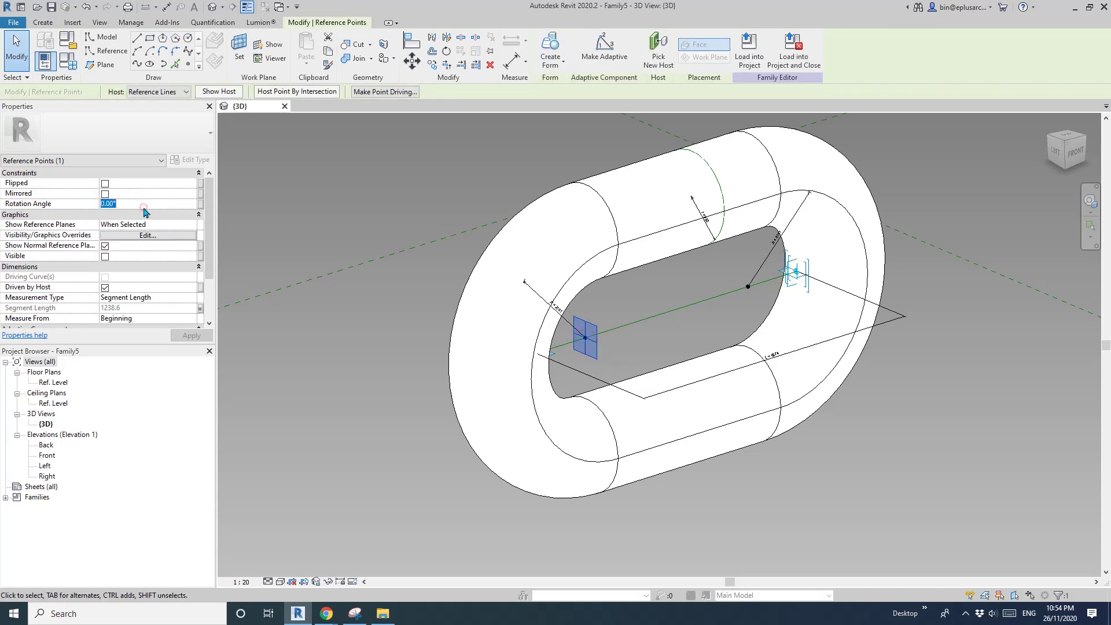
pyautogui.write('90')
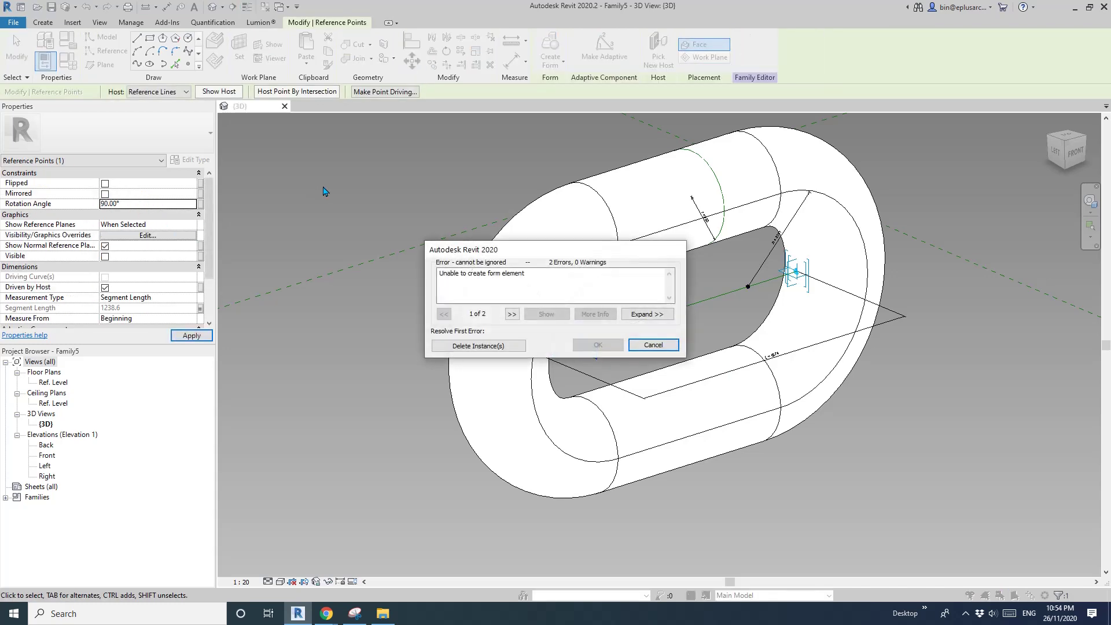
pyautogui.press('Escape')
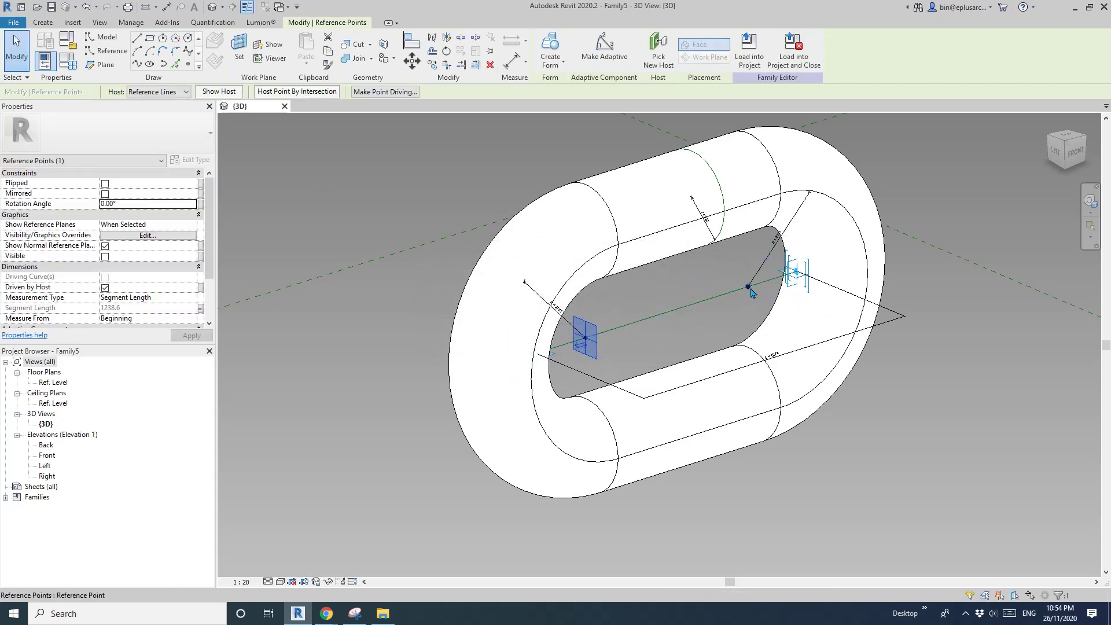
pyautogui.click(165, 204)
pyautogui.write('-90')
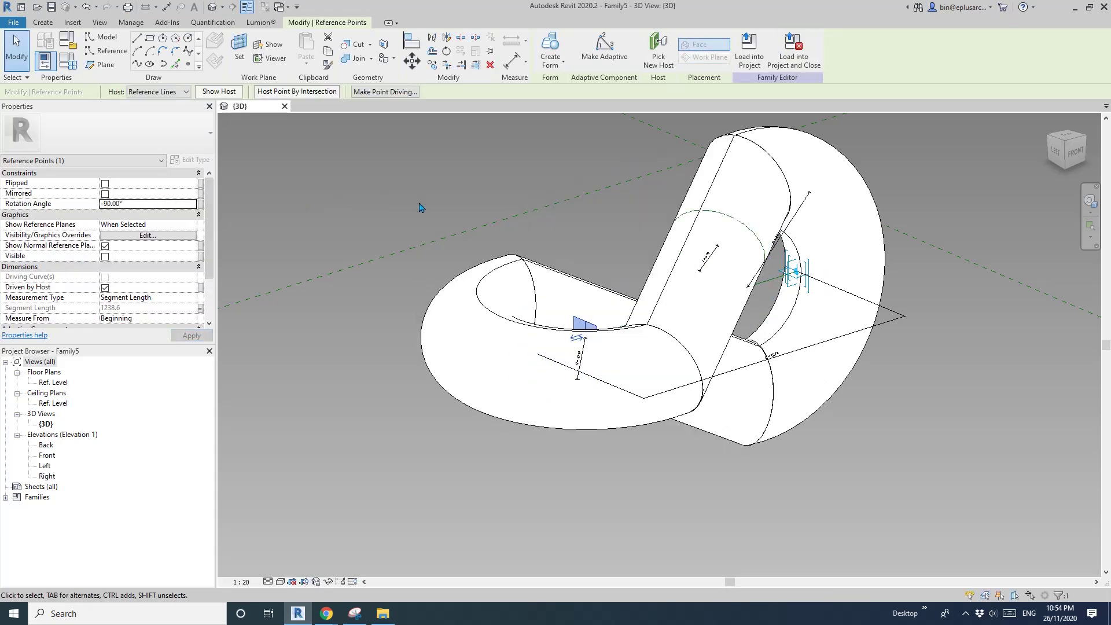
pyautogui.scroll(-1, 420, 204)
pyautogui.keyDown('shift'); pyautogui.moveTo(781, 291); pyautogui.dragTo(744, 293, button='middle'); pyautogui.keyUp('shift')
# - Set the right reference point's Rotation Angle to -90° as well
pyautogui.click(735, 295)
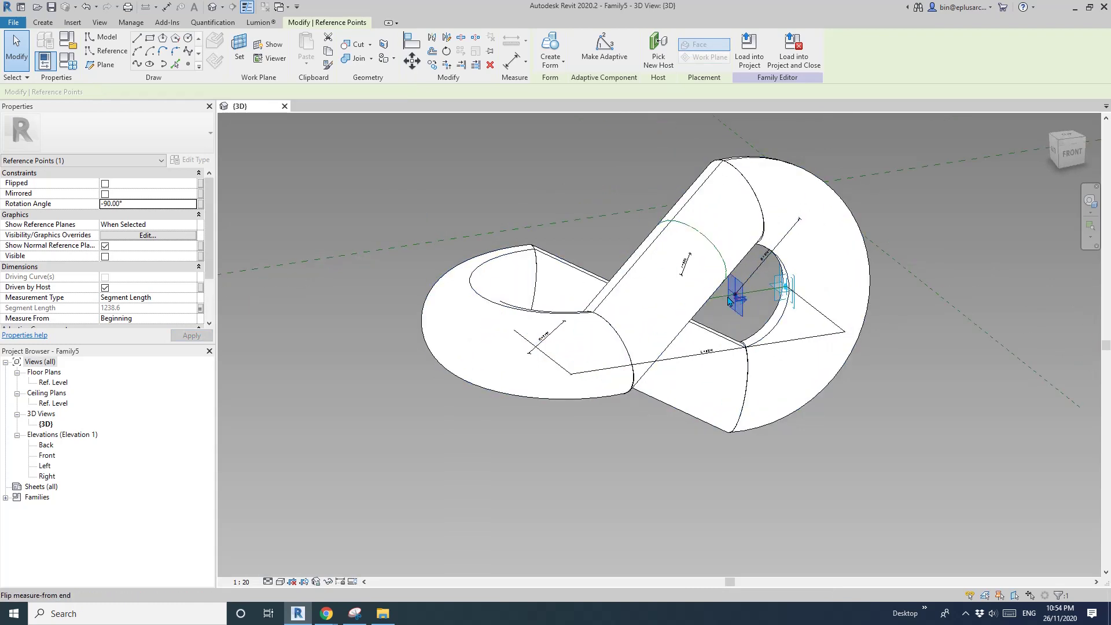
pyautogui.click(730, 300)
pyautogui.click(167, 214)
pyautogui.click(165, 203)
pyautogui.write('-90')
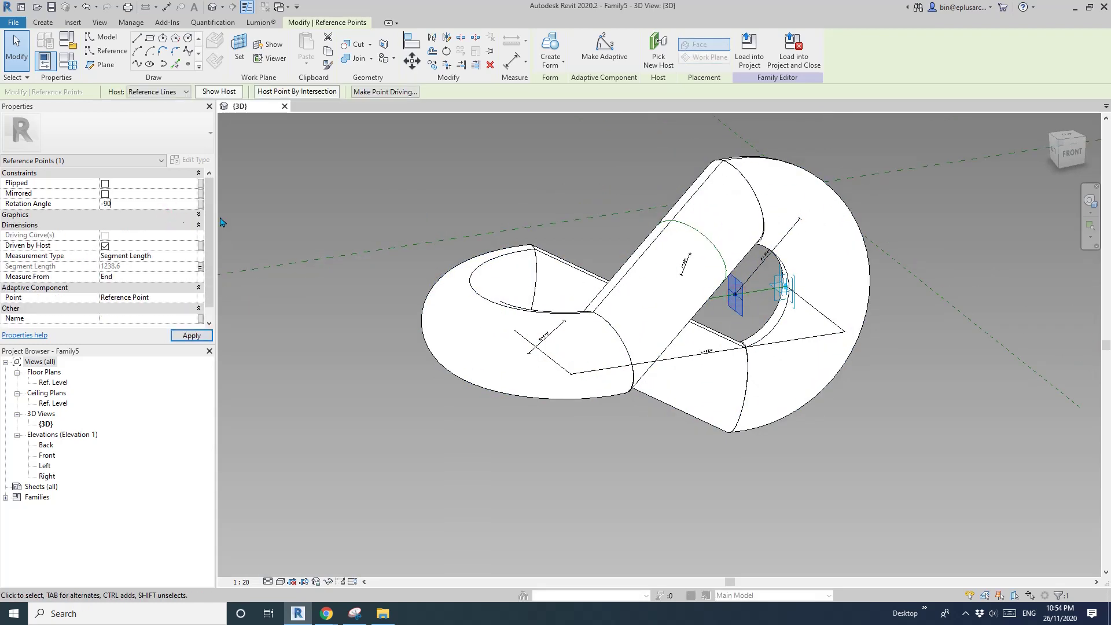
pyautogui.click(505, 191)
# - Select both centre-line reference points together
pyautogui.keyDown('shift'); pyautogui.moveTo(506, 191); pyautogui.dragTo(554, 340, button='middle'); pyautogui.keyUp('shift')
pyautogui.scroll(1, 578, 261)
pyautogui.click(532, 285)
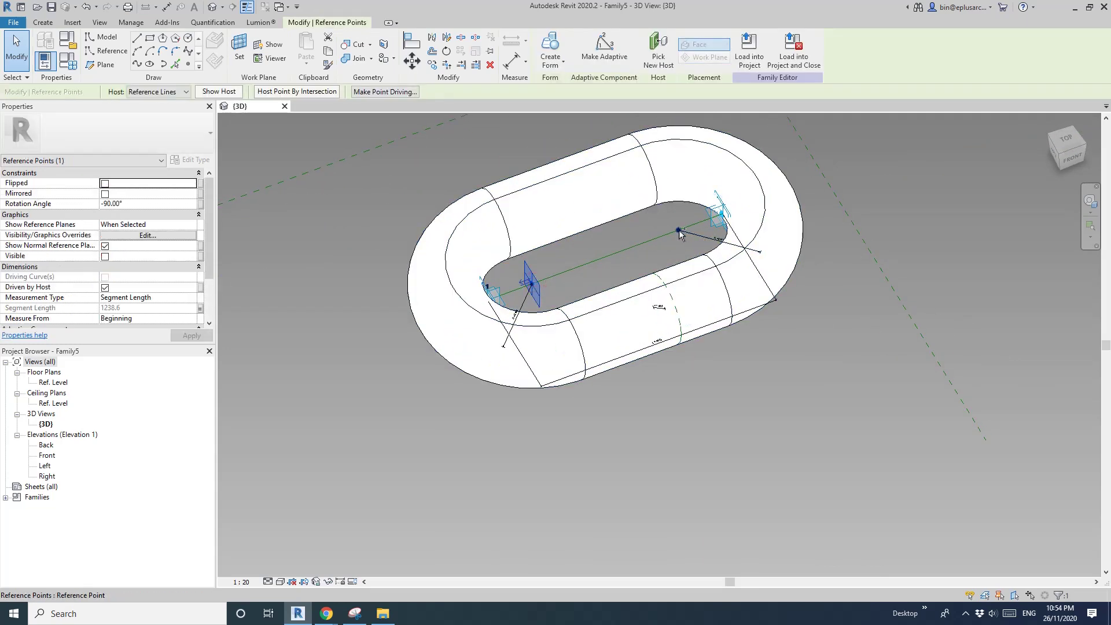
pyautogui.keyDown('ctrl'); pyautogui.click(679, 231); pyautogui.keyUp('ctrl')
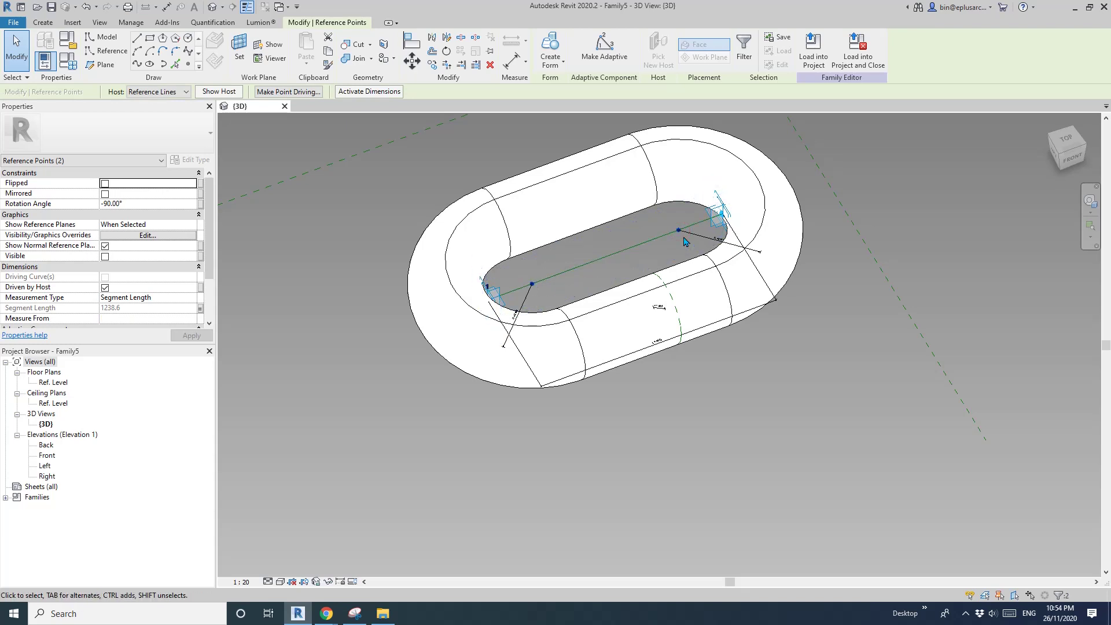
# - Associate both points' Rotation Angle with a new instance parameter A
pyautogui.click(200, 204)
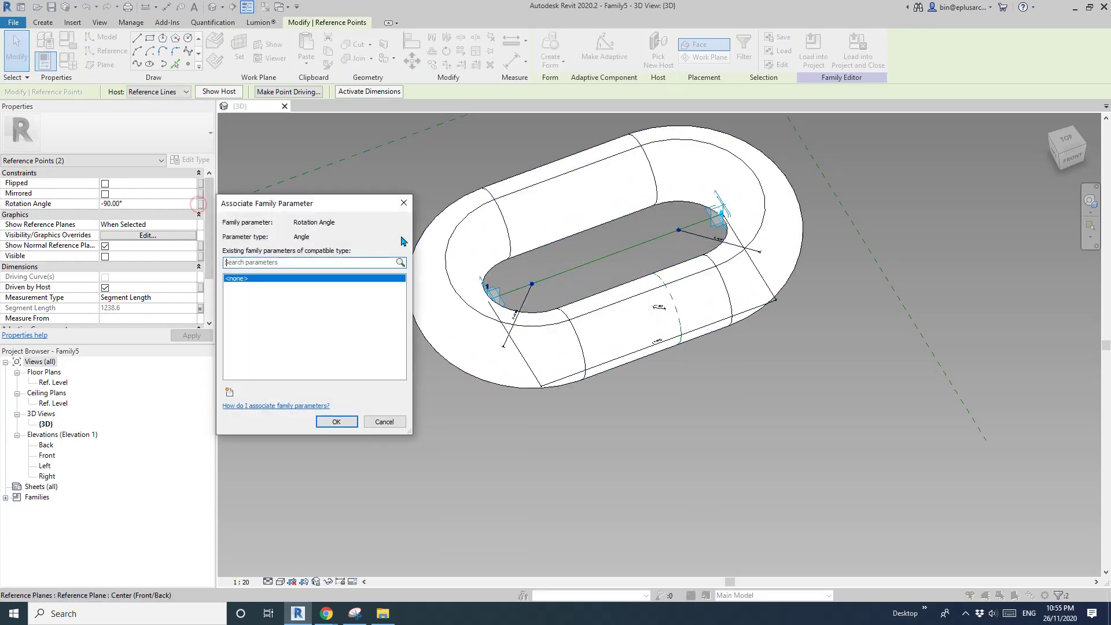
pyautogui.click(230, 392)
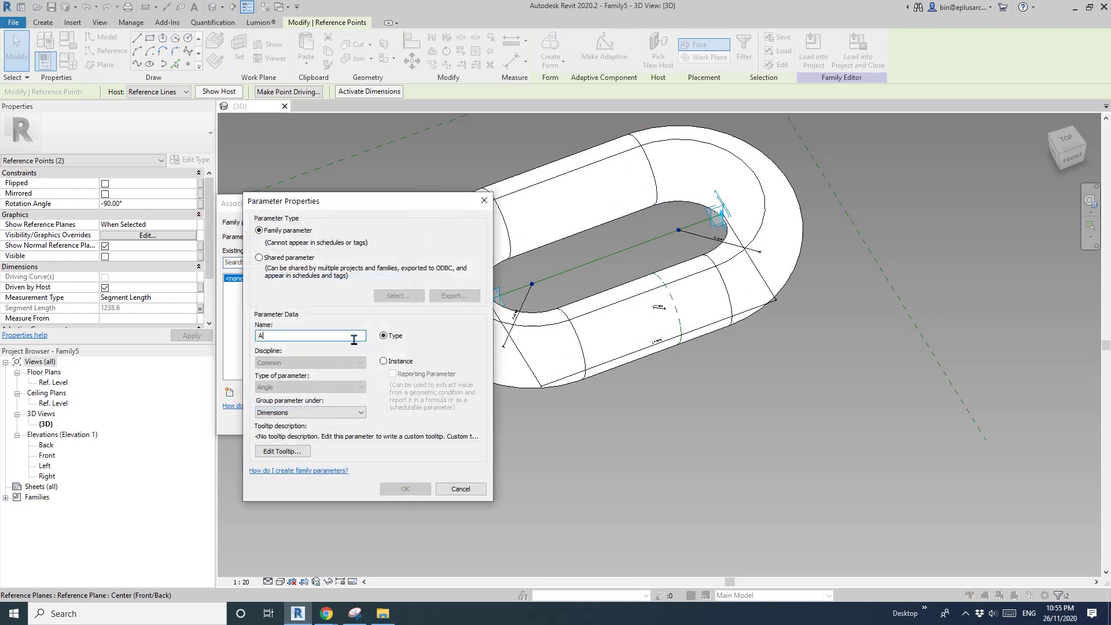
pyautogui.write('A')
pyautogui.click(383, 361)
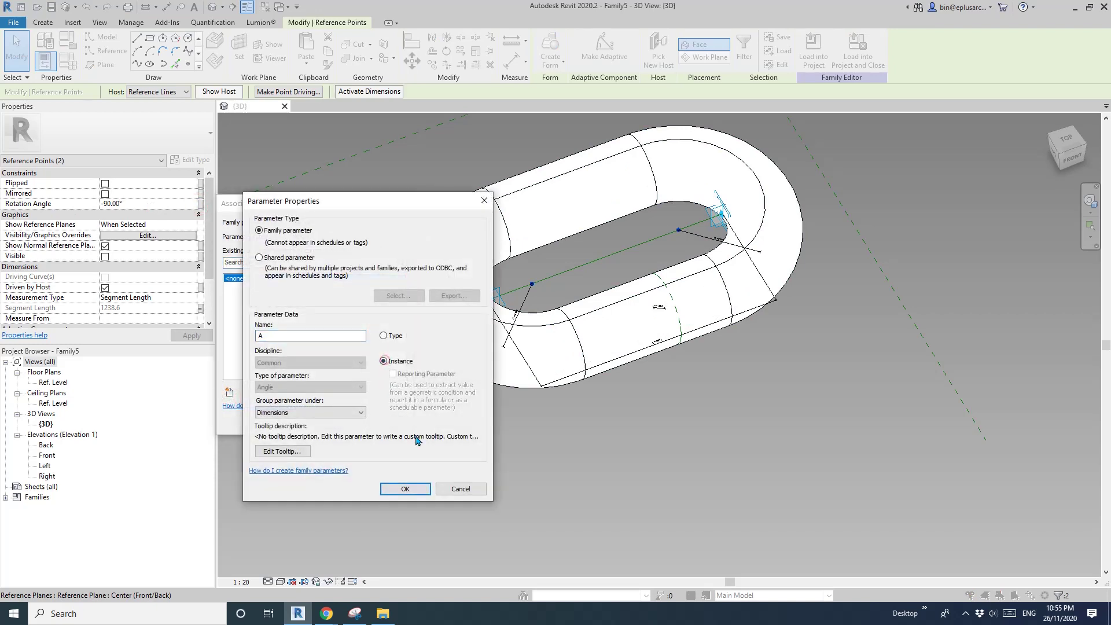
pyautogui.click(405, 489)
pyautogui.click(328, 423)
pyautogui.moveTo(484, 355); pyautogui.dragTo(600, 412, button='middle')
pyautogui.press('Escape')
pyautogui.moveTo(711, 270); pyautogui.dragTo(652, 279, button='middle')
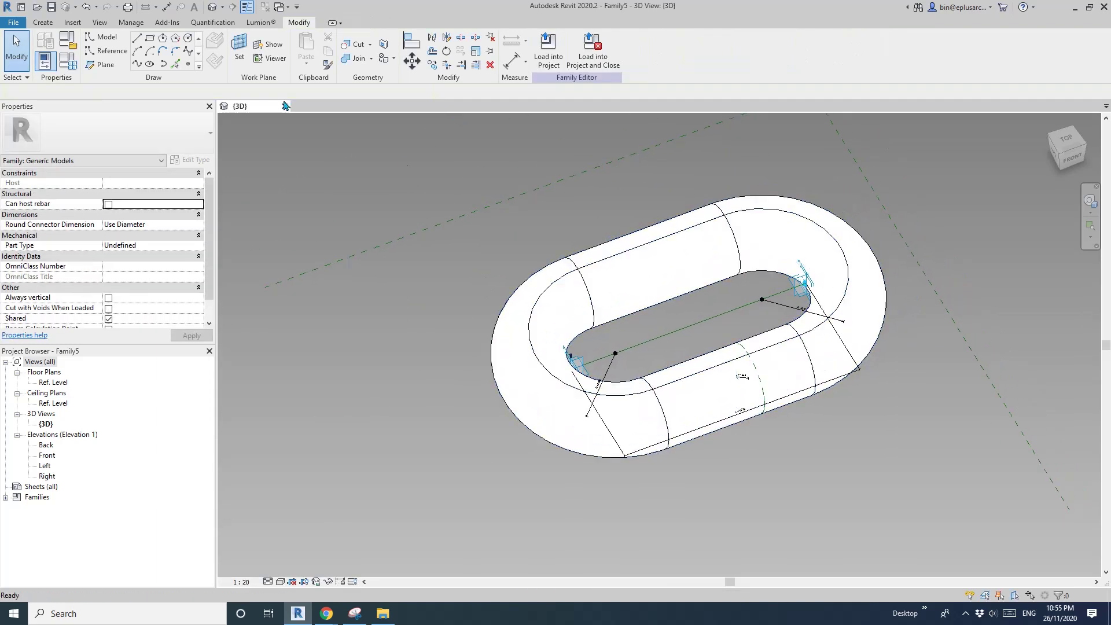
pyautogui.click(14, 22)
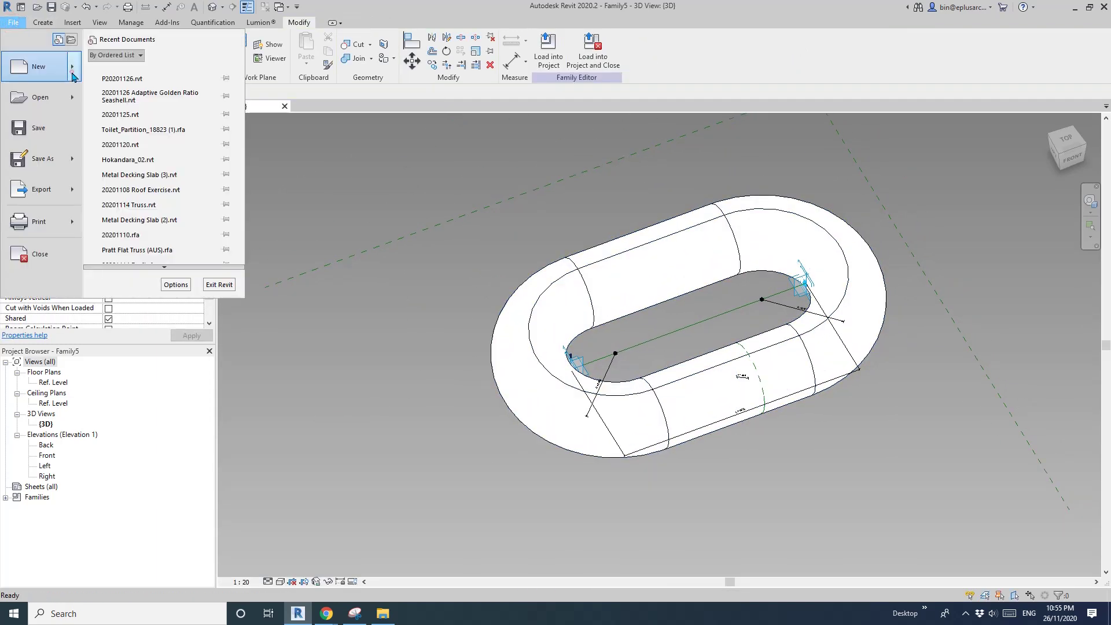
# - Start a new family, Family6, from the Metric Generic Model Adaptive.rft template
pyautogui.moveTo(74, 77)
pyautogui.click(165, 99)
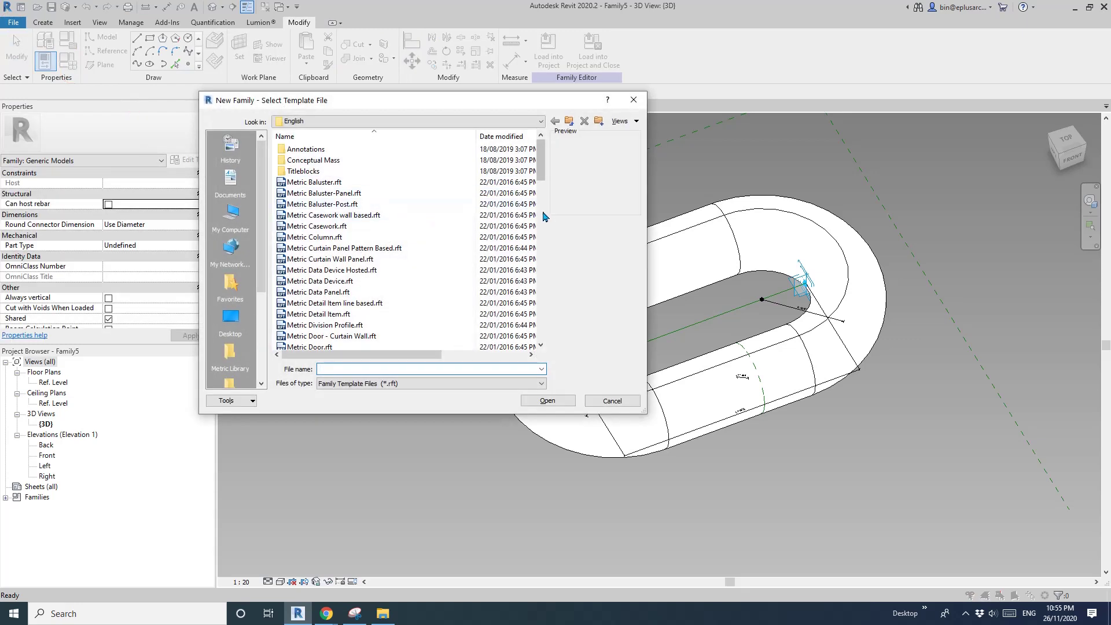
pyautogui.click(543, 216)
pyautogui.click(338, 302)
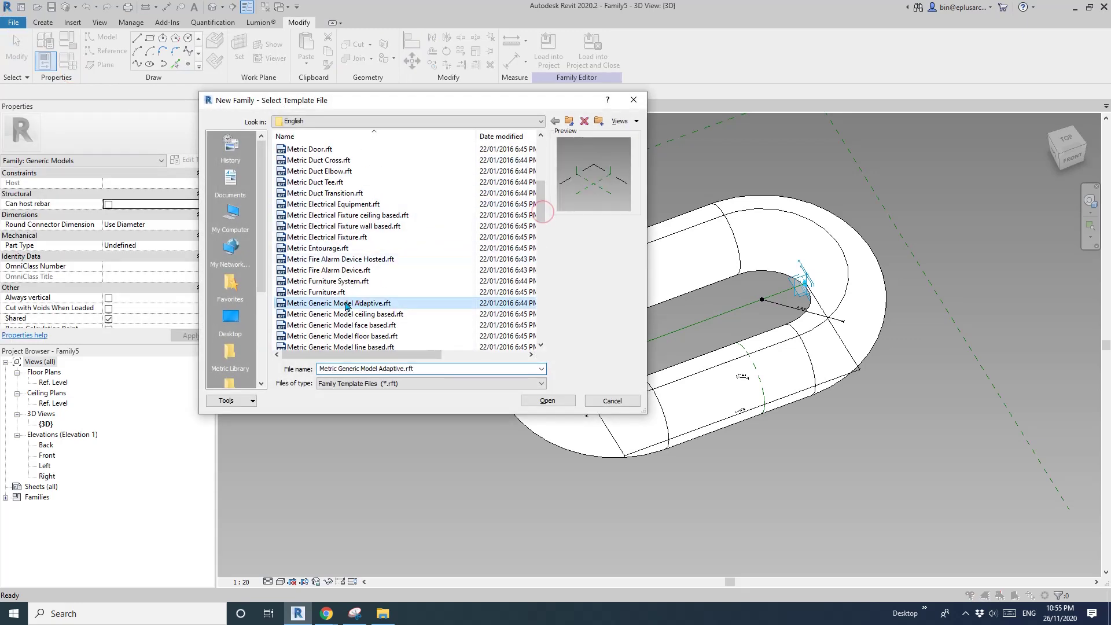
pyautogui.click(549, 401)
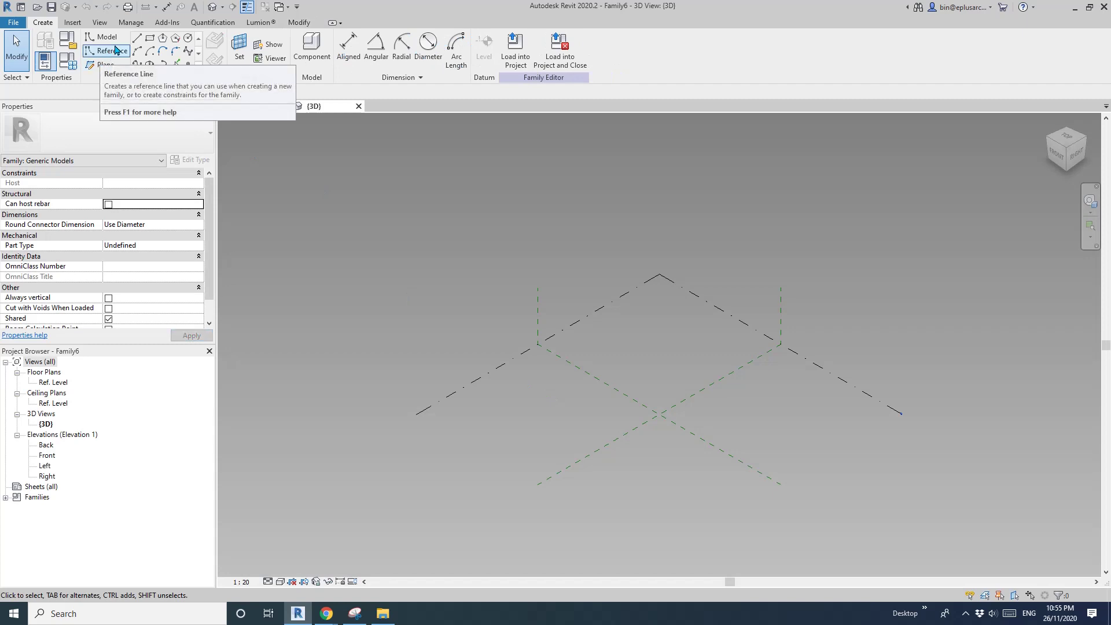
# - Place three reference points on the work plane with Point Element
pyautogui.click(188, 63)
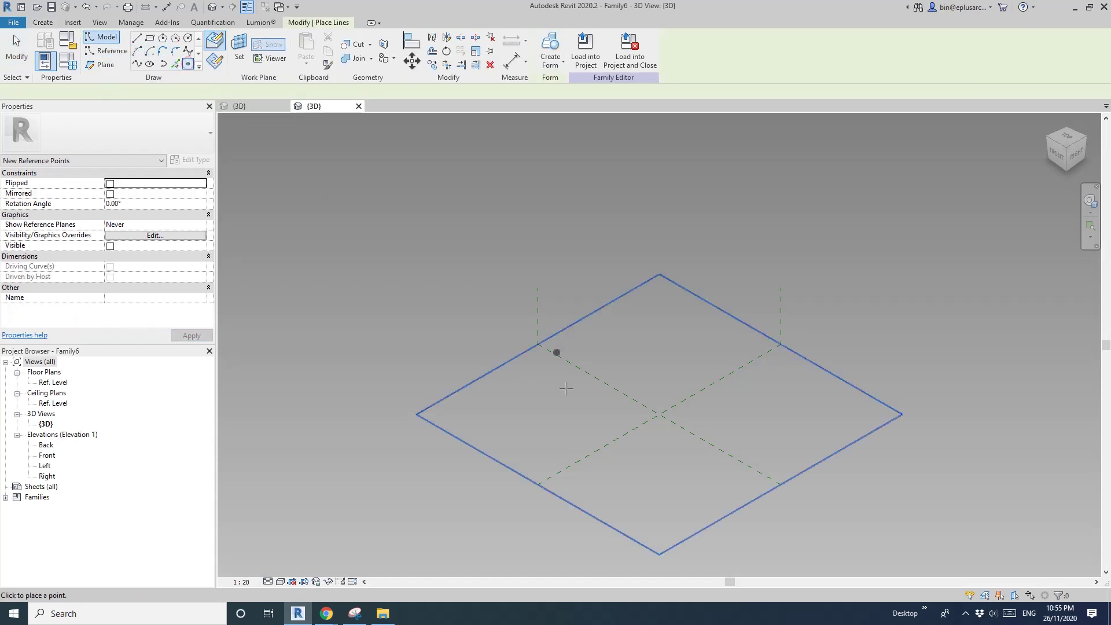
pyautogui.click(629, 416)
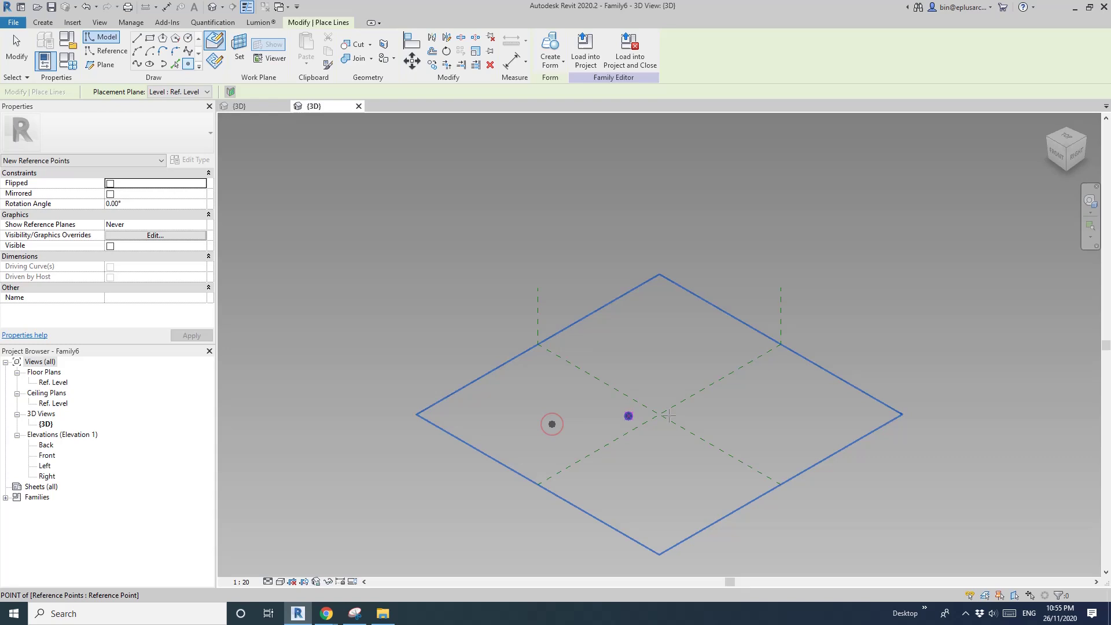
pyautogui.click(711, 409)
pyautogui.press('Escape')
pyautogui.press('Escape')
# - Make the three reference points adaptive, numbered 1 to 3, and reselect them
pyautogui.moveTo(456, 342); pyautogui.dragTo(782, 444)
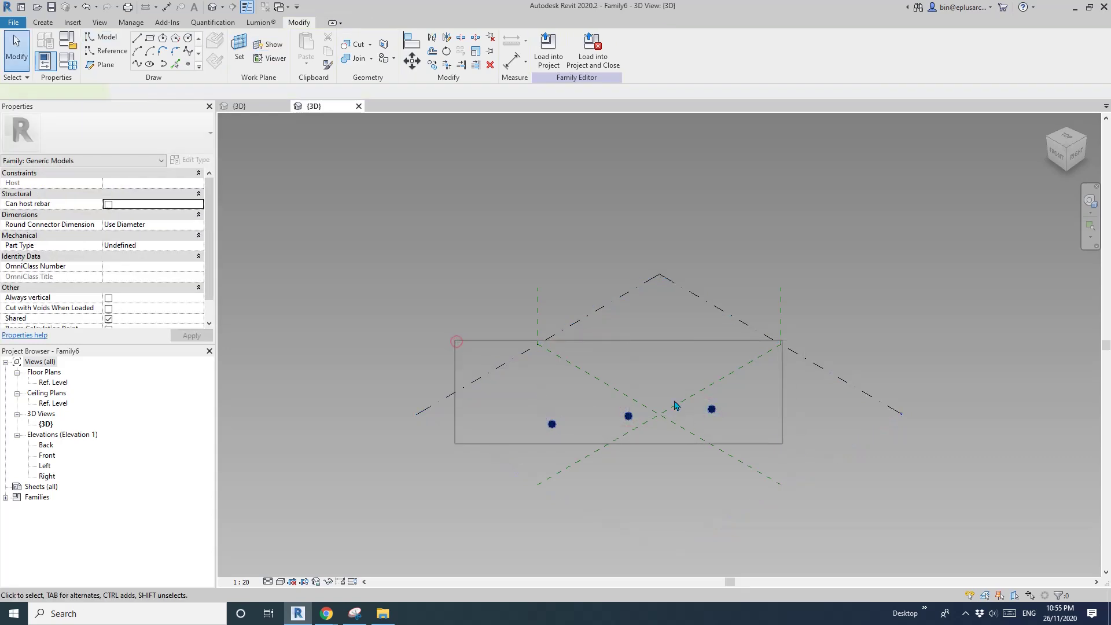
pyautogui.scroll(2, 668, 389)
pyautogui.moveTo(669, 389); pyautogui.dragTo(665, 369, button='middle')
pyautogui.click(604, 50)
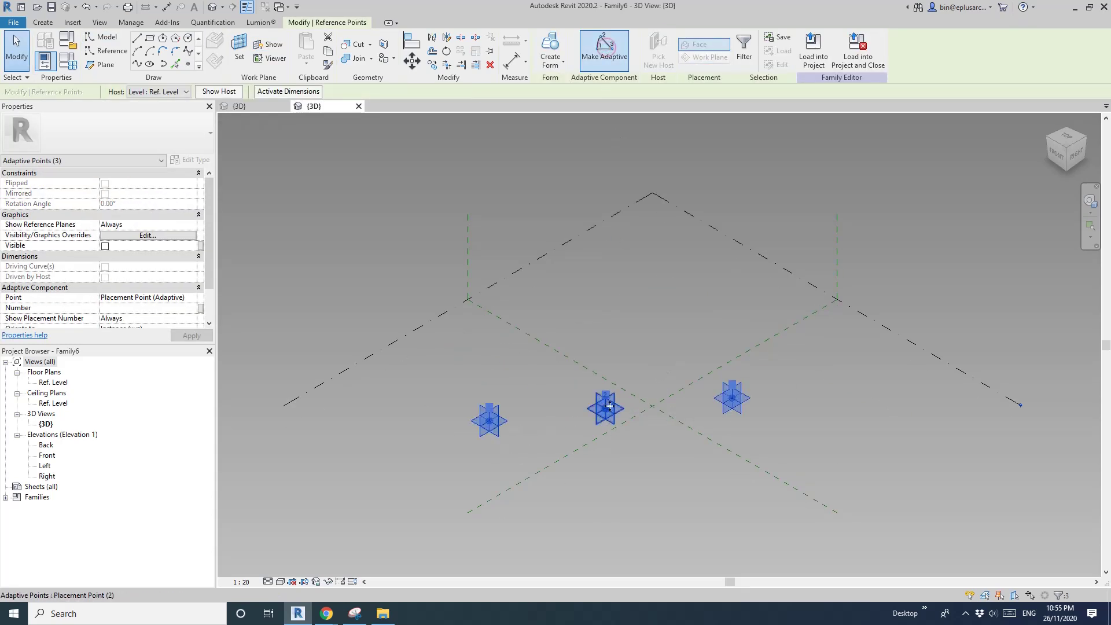
pyautogui.scroll(1, 627, 411)
pyautogui.moveTo(626, 410); pyautogui.dragTo(676, 383, button='middle')
pyautogui.press('Escape')
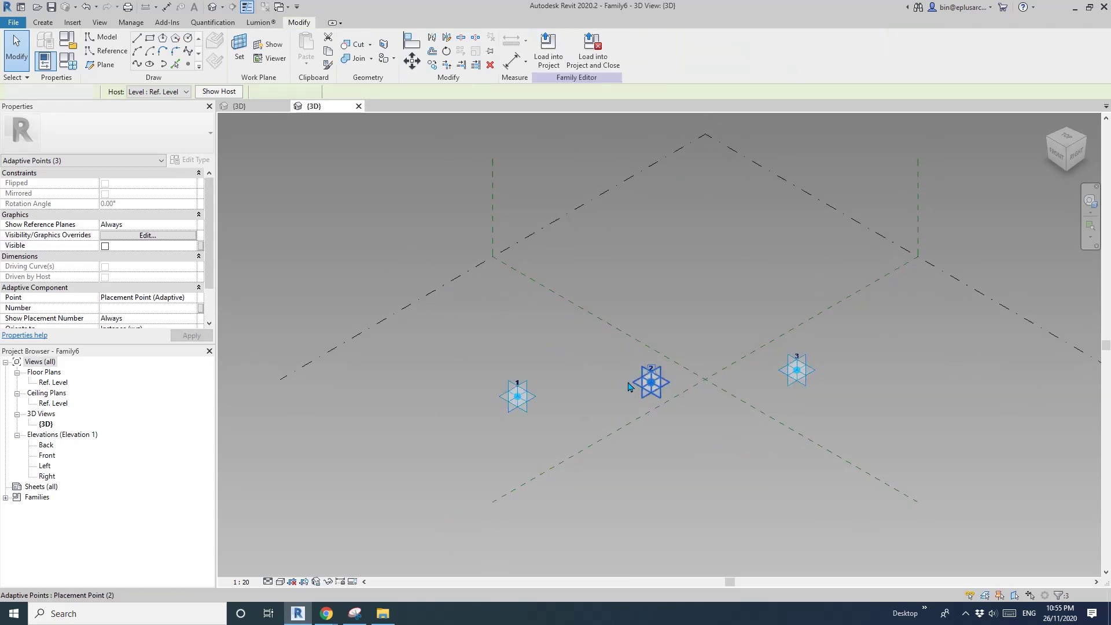
pyautogui.moveTo(347, 235); pyautogui.dragTo(876, 444)
pyautogui.moveTo(761, 422); pyautogui.dragTo(740, 417, button='middle')
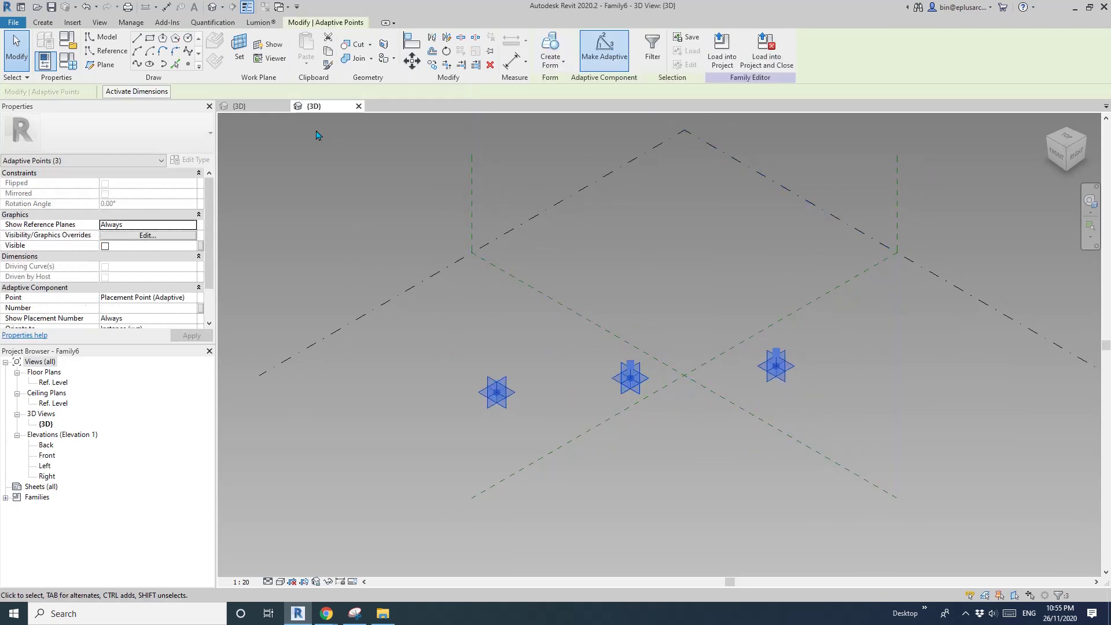
# - Join the three adaptive points with a spline and mark it Is Reference Line
pyautogui.click(137, 67)
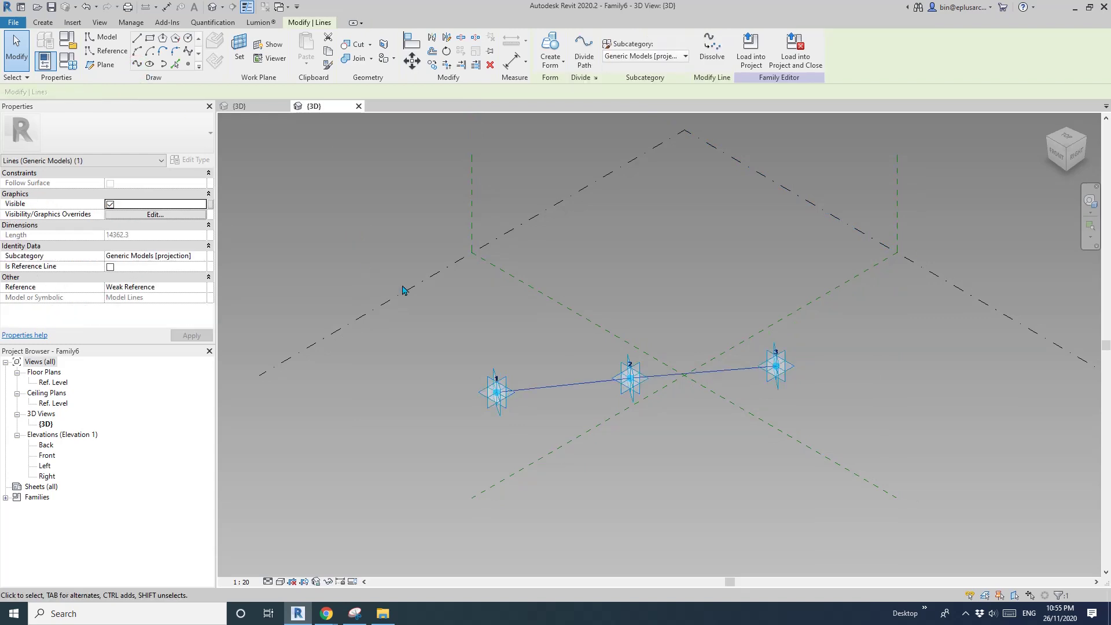
pyautogui.click(110, 267)
pyautogui.scroll(2, 619, 391)
pyautogui.click(868, 368)
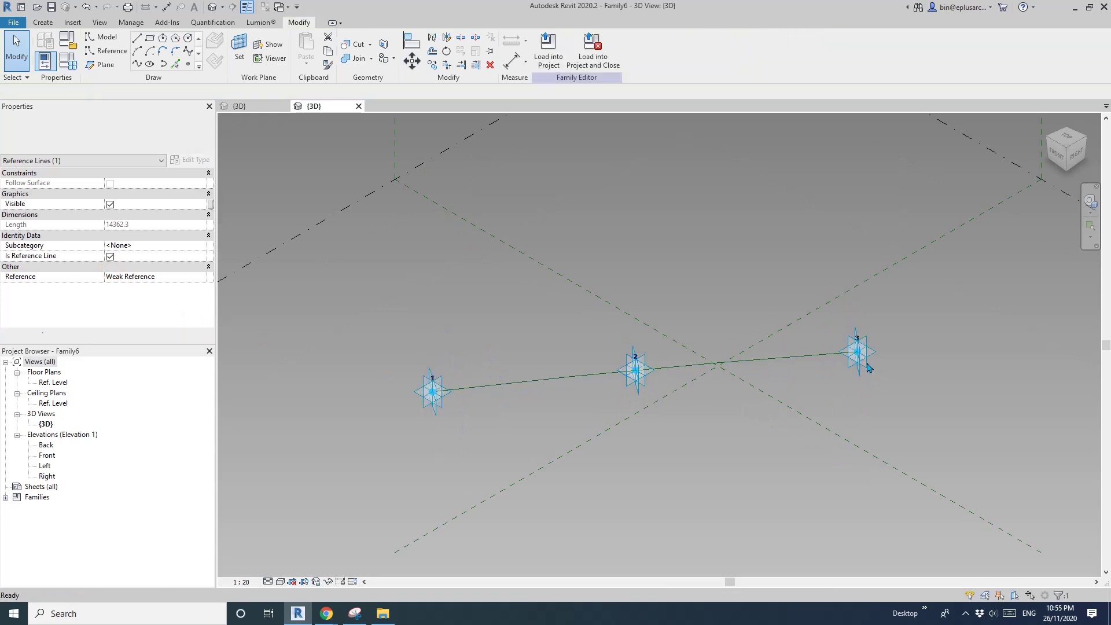
# - Divide the reference line into a path with Fixed Distance layout and associate its Distance to a parameter
pyautogui.click(867, 367)
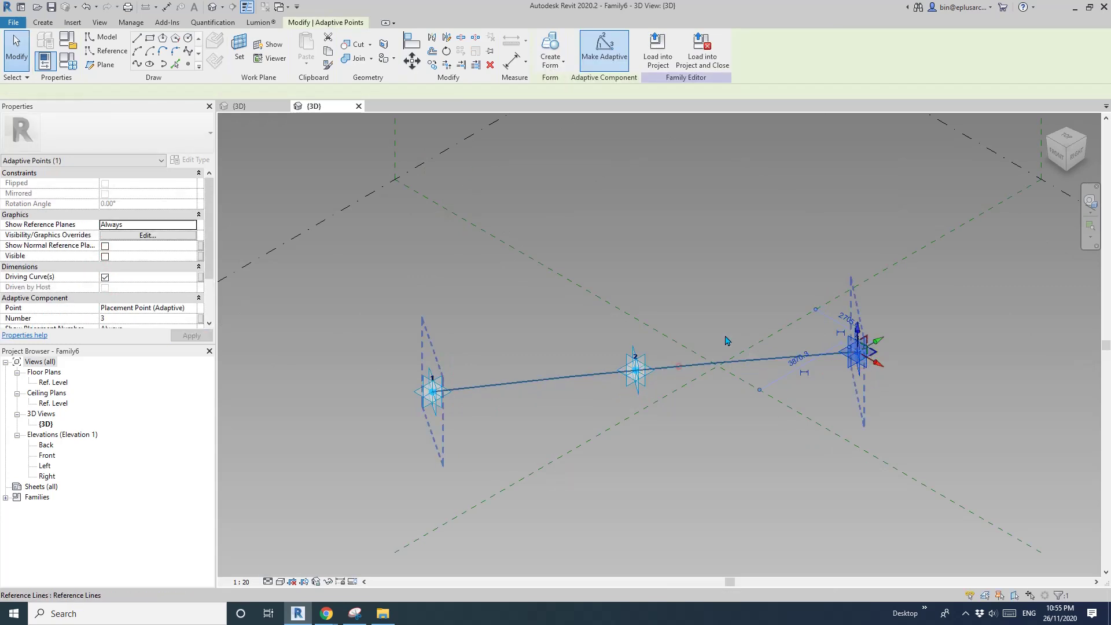
pyautogui.click(734, 361)
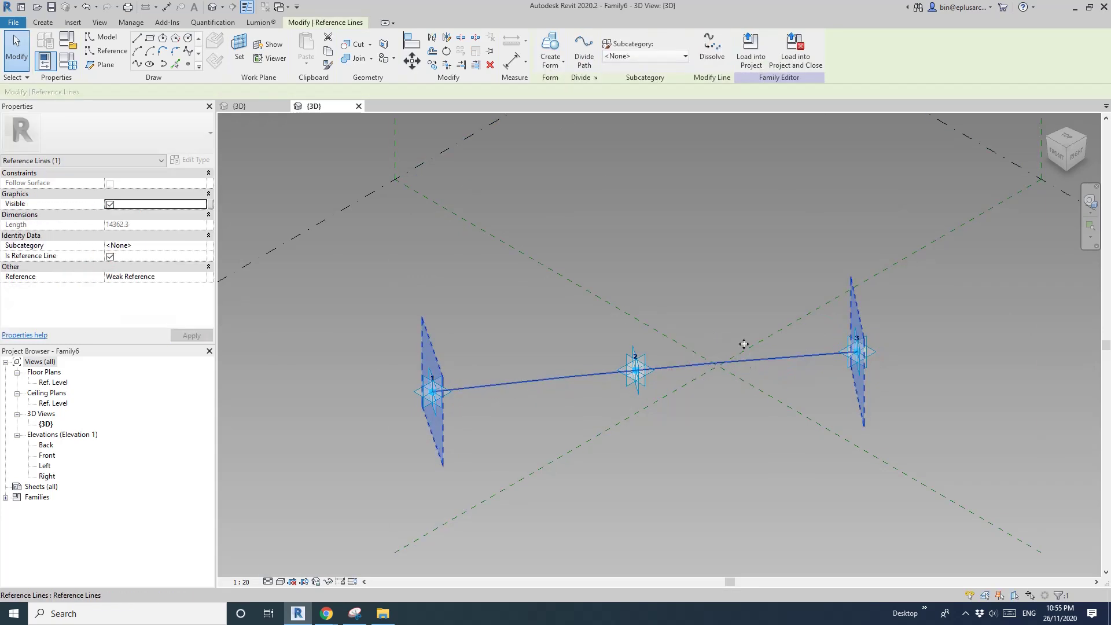
pyautogui.click(584, 58)
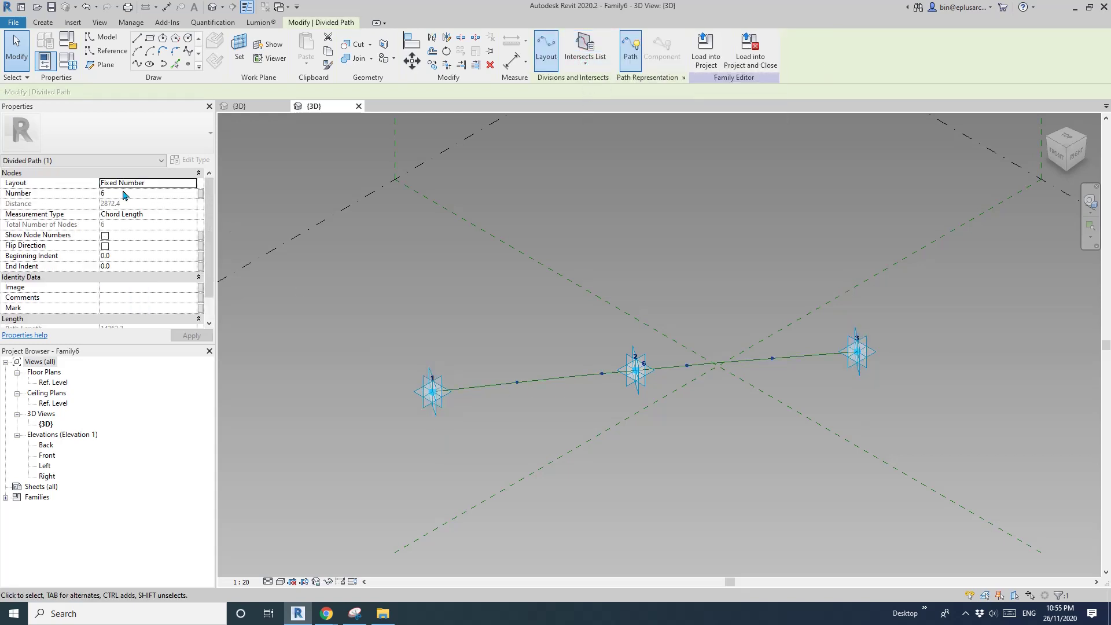
pyautogui.click(169, 183)
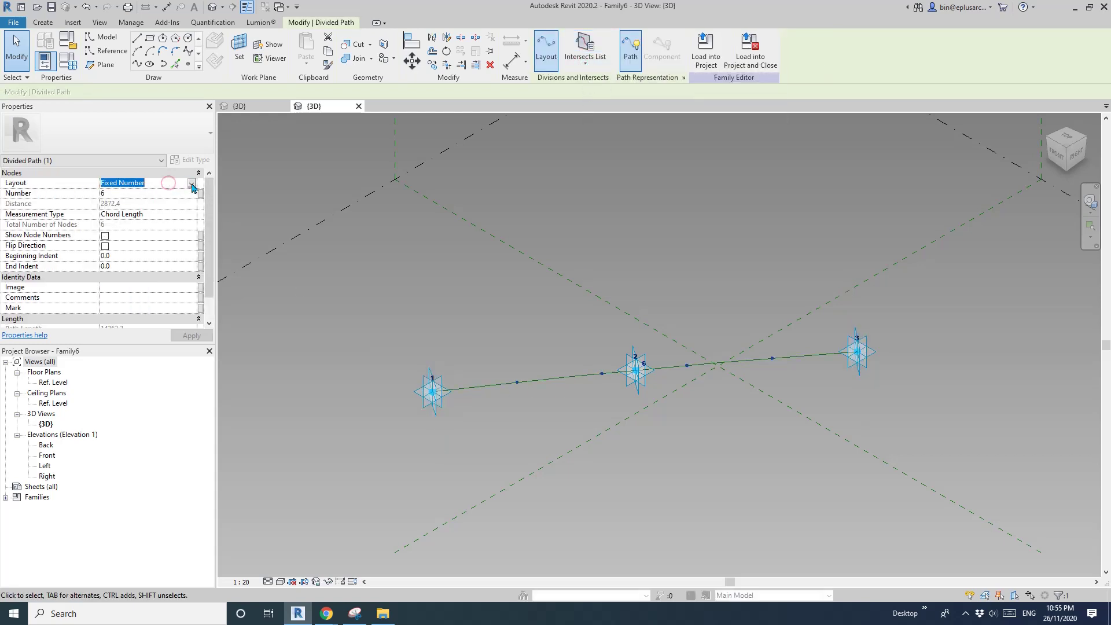
pyautogui.click(191, 183)
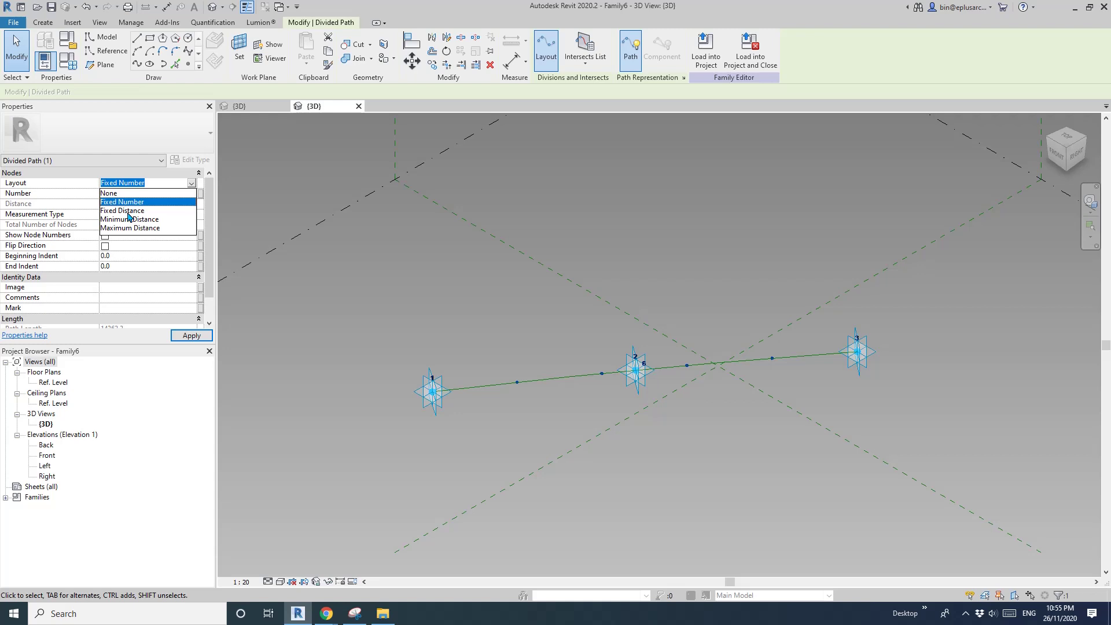
pyautogui.click(128, 211)
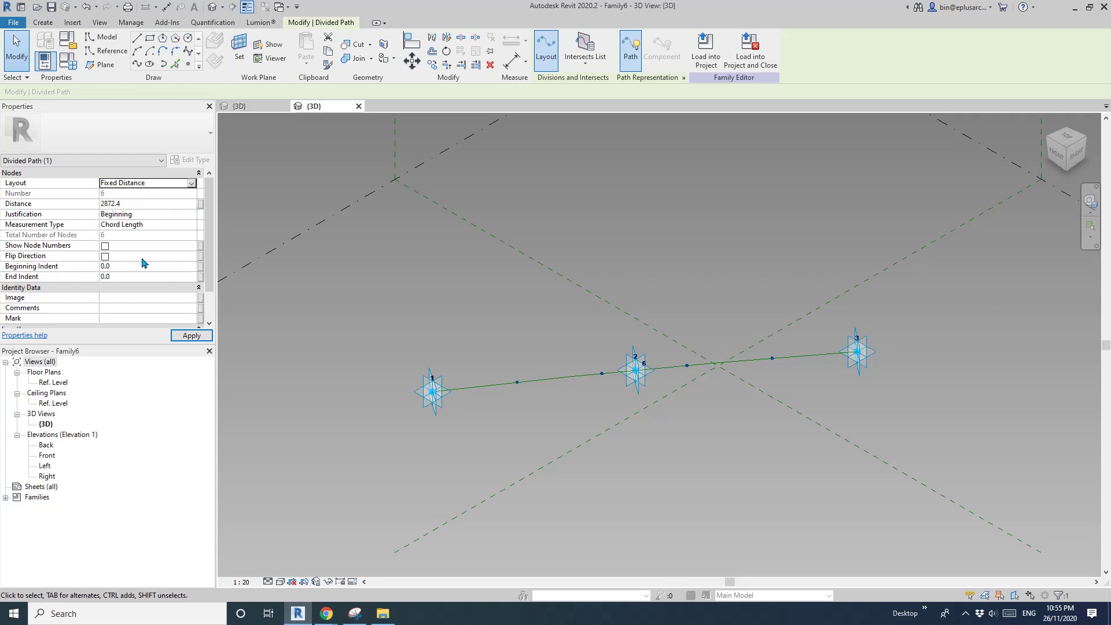
pyautogui.press('Return')
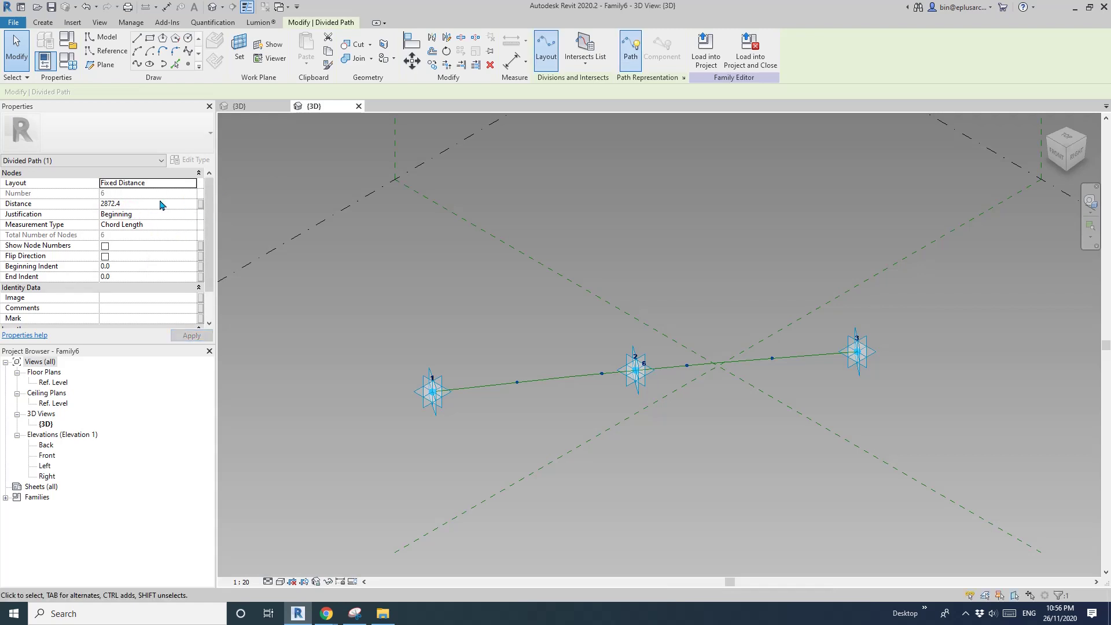
pyautogui.click(201, 204)
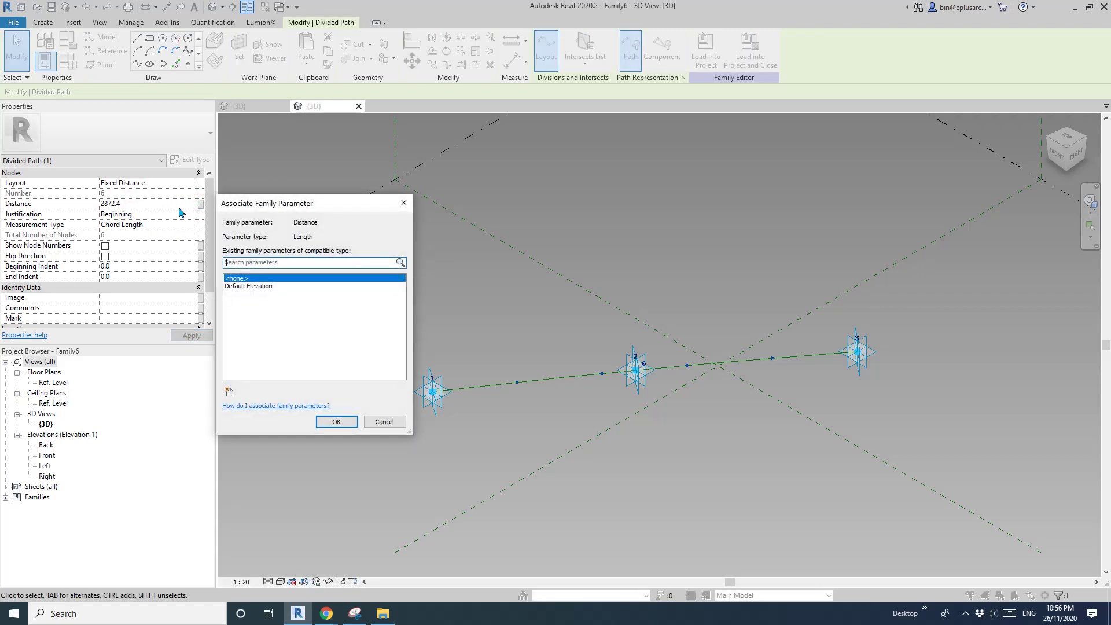
pyautogui.moveTo(254, 207); pyautogui.dragTo(283, 207)
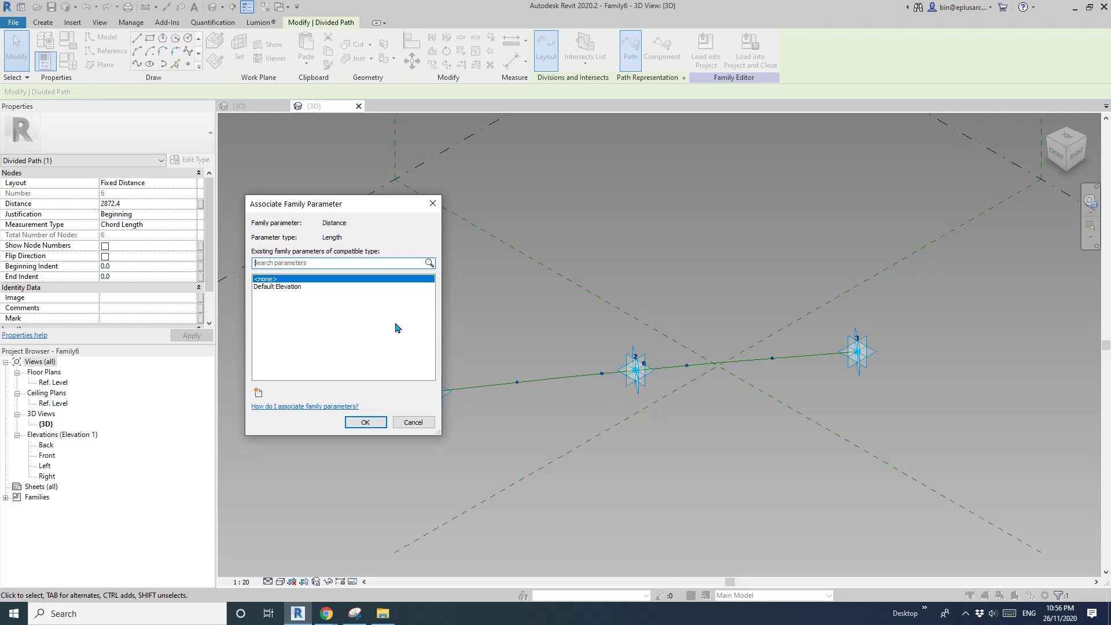
# - Associate the path's Distance with a new instance parameter named 'Segment Length'
pyautogui.click(368, 421)
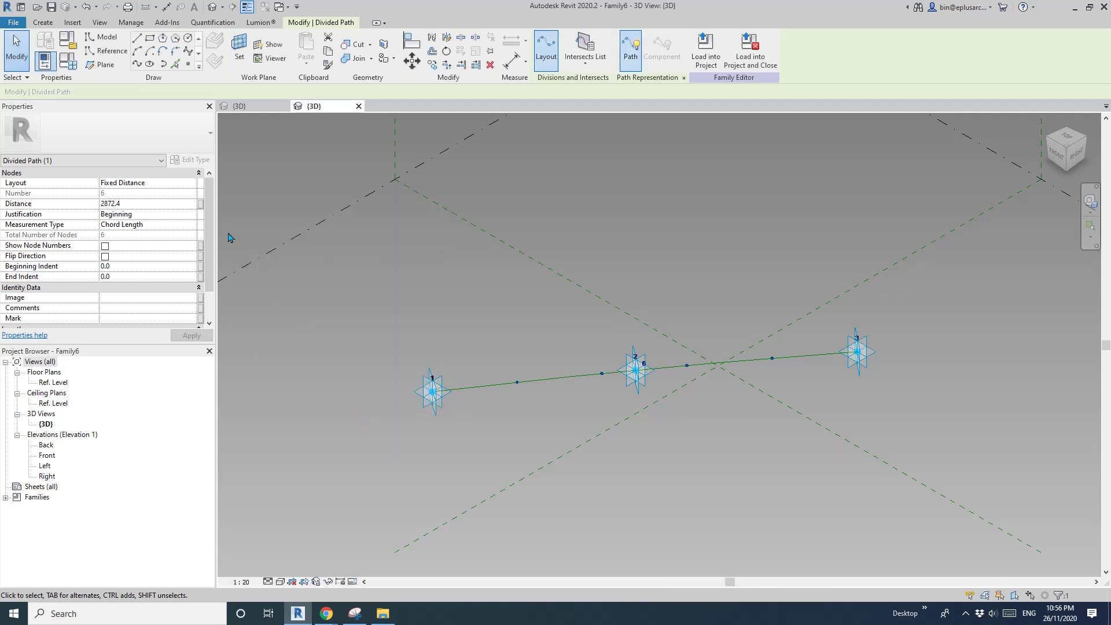
pyautogui.click(202, 205)
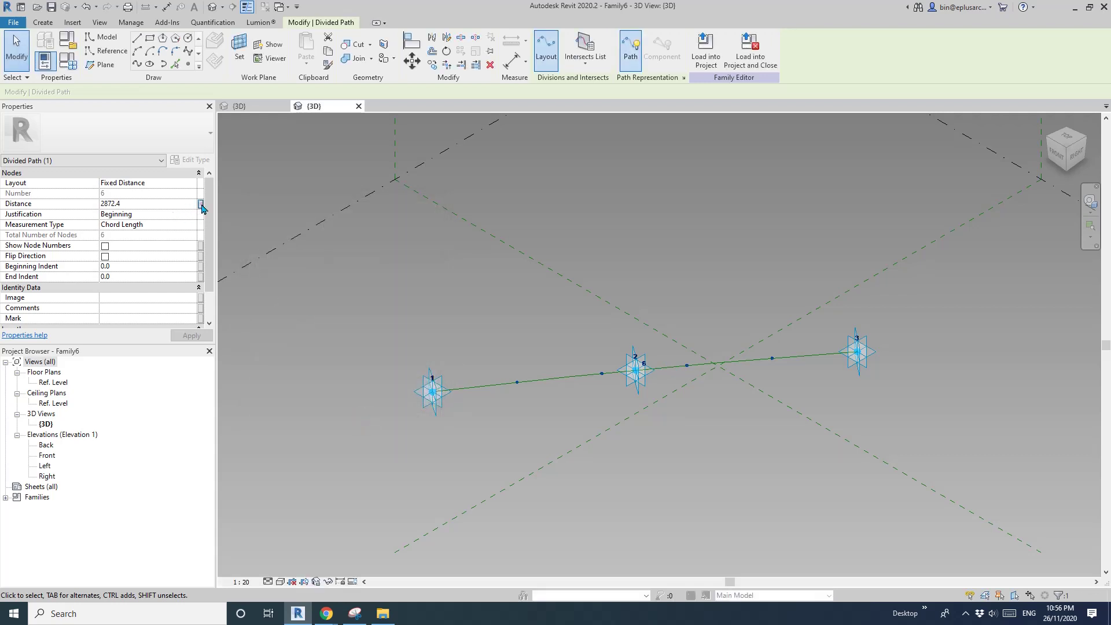
pyautogui.click(259, 391)
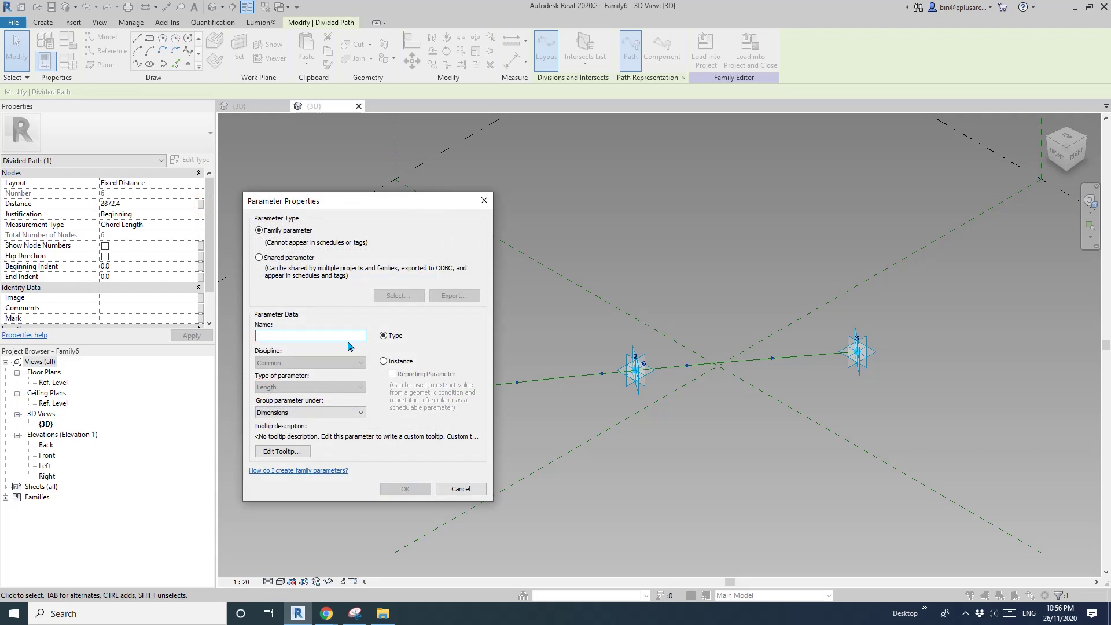
pyautogui.write('Segment Length')
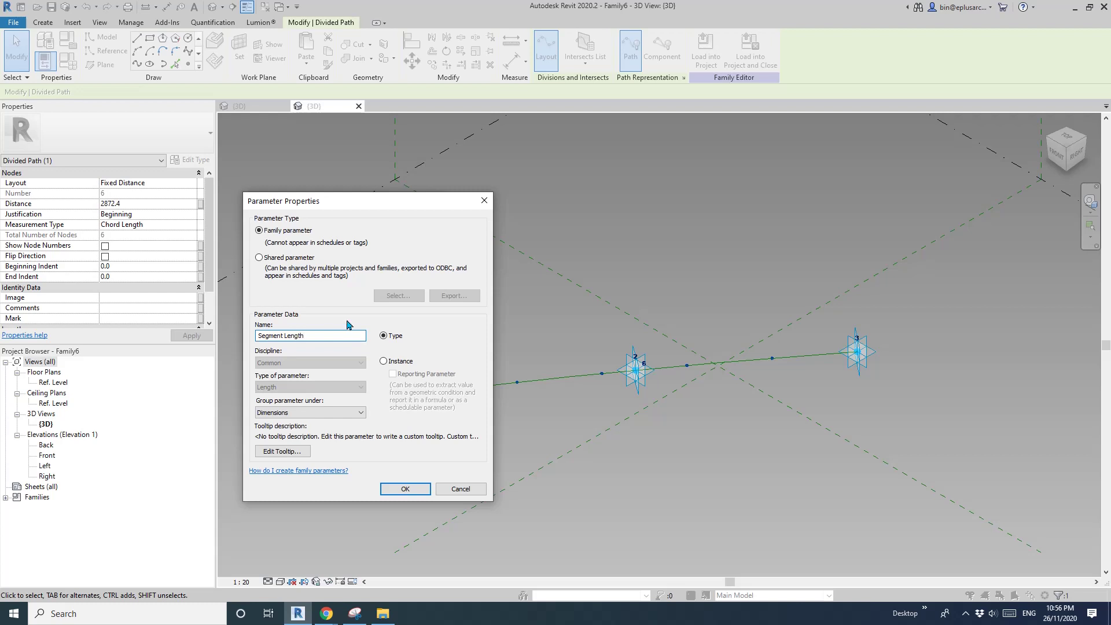
pyautogui.click(384, 361)
pyautogui.click(404, 489)
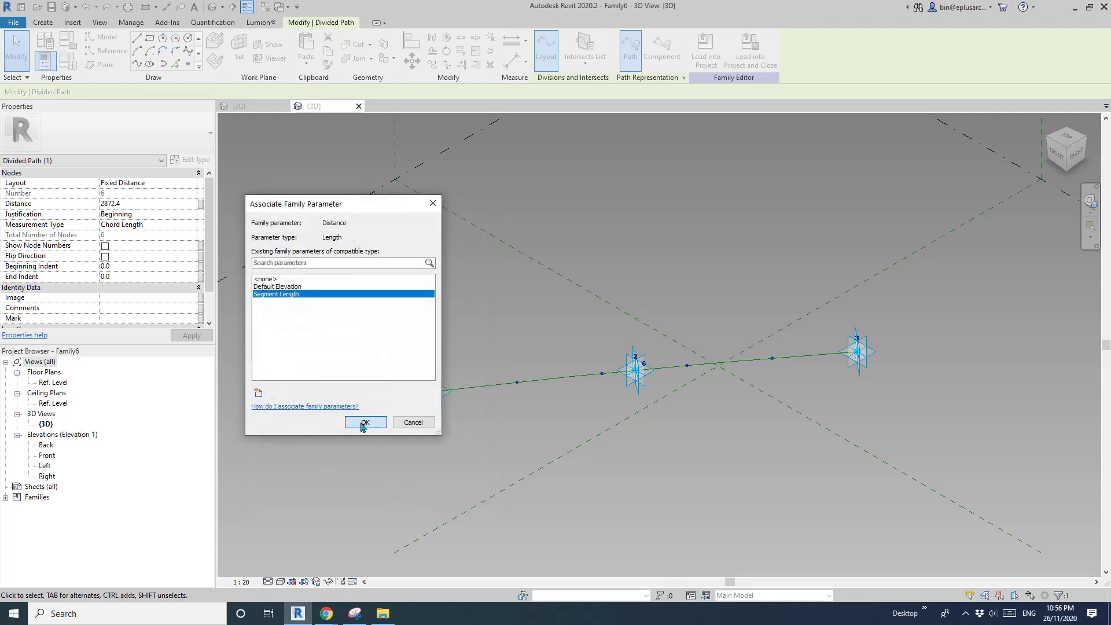
pyautogui.click(364, 422)
# - Set Segment Length to 200 in Family Types and apply it
pyautogui.scroll(2, 453, 285)
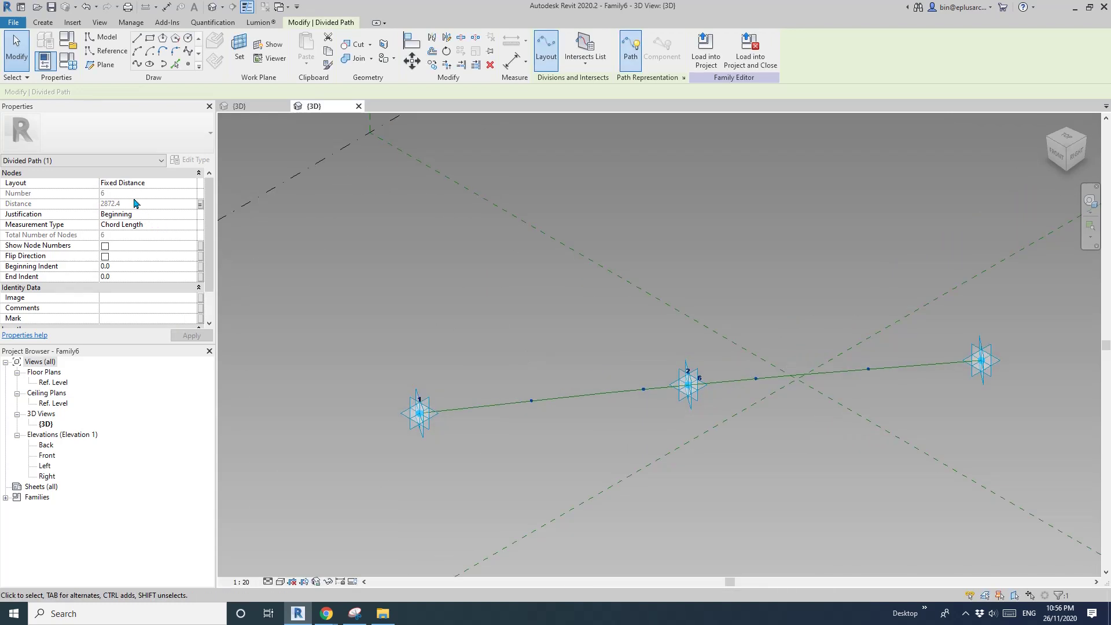
pyautogui.click(63, 69)
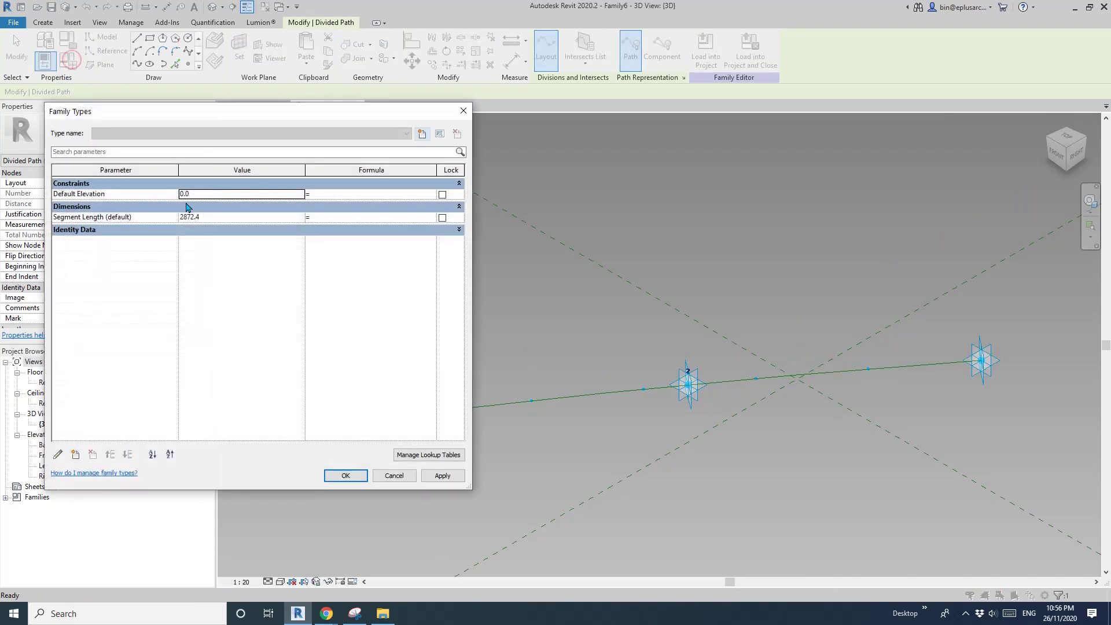
pyautogui.click(220, 218)
pyautogui.write('20')
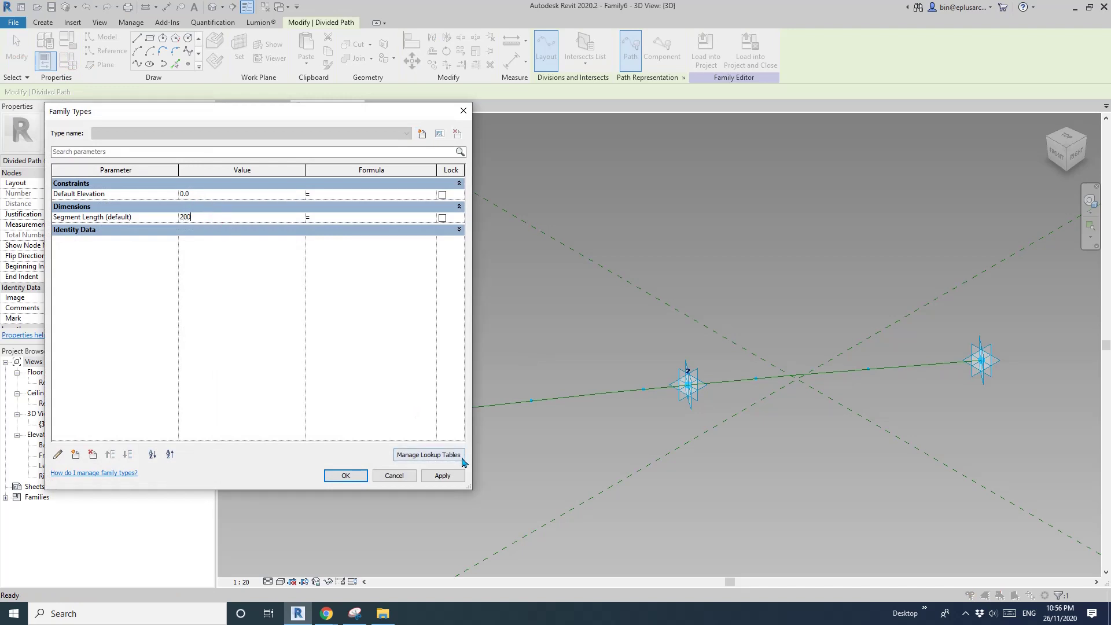
pyautogui.write('0')
pyautogui.click(443, 476)
# - Close Family Types and drag adaptive points 1, 3 and 2 to new positions along the line
pyautogui.click(346, 475)
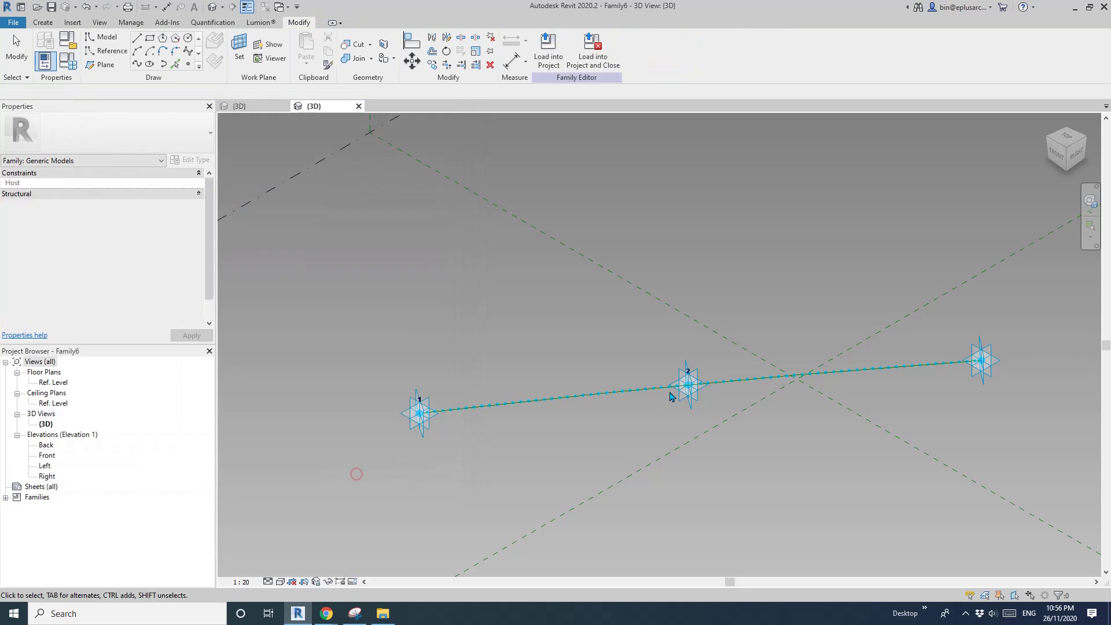
pyautogui.click(428, 411)
pyautogui.moveTo(438, 418); pyautogui.dragTo(607, 400)
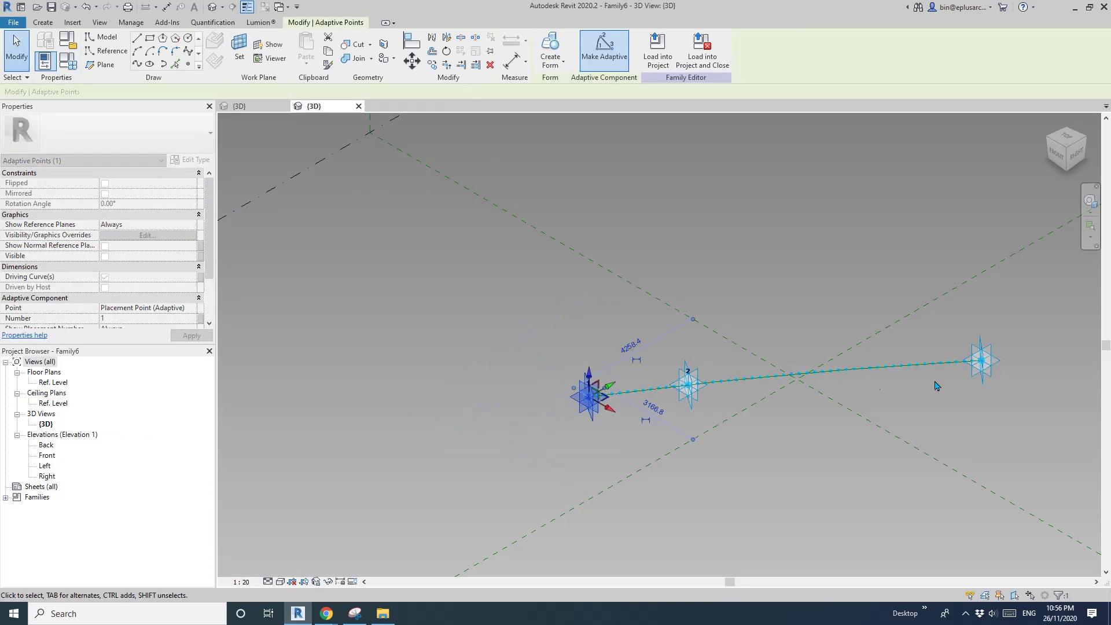
pyautogui.click(980, 365)
pyautogui.moveTo(981, 368); pyautogui.dragTo(659, 390)
pyautogui.moveTo(737, 384); pyautogui.dragTo(740, 380)
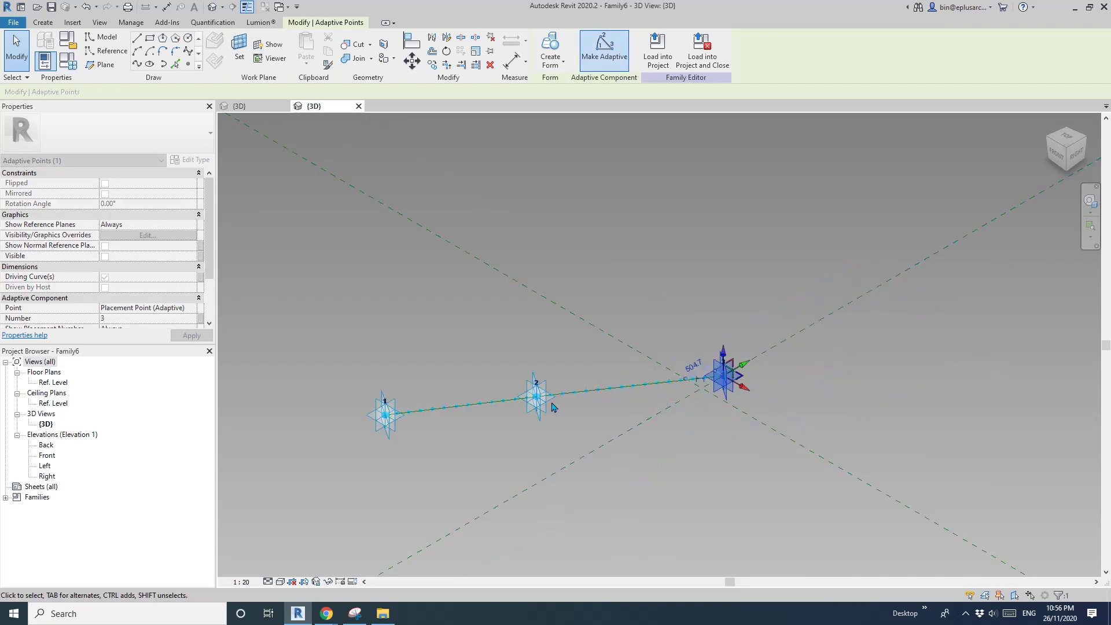
pyautogui.moveTo(550, 402); pyautogui.dragTo(581, 399)
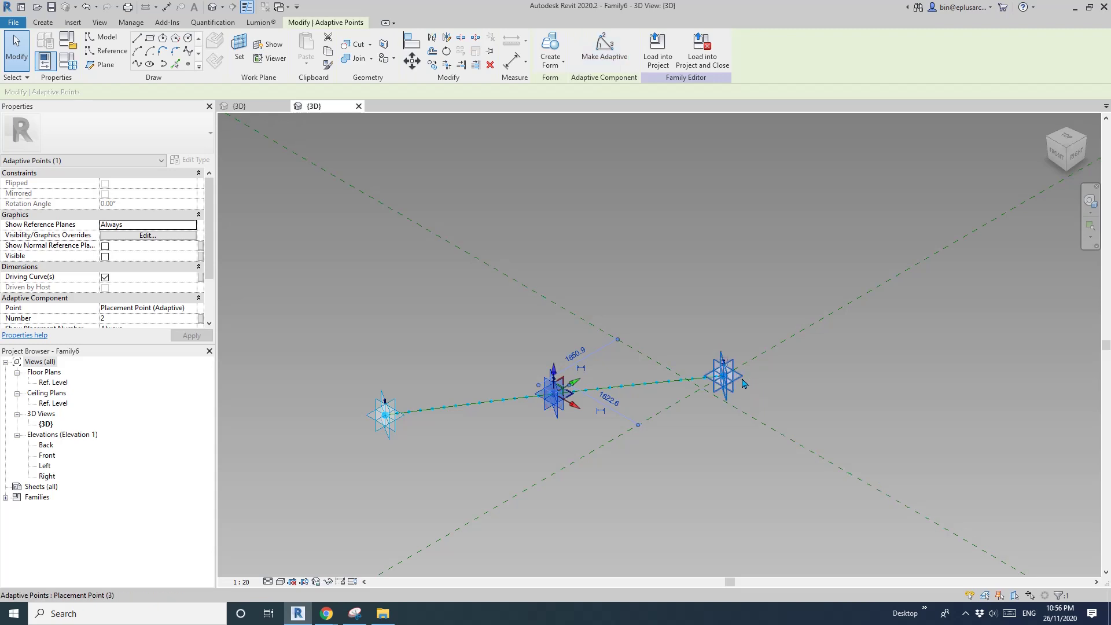
pyautogui.moveTo(741, 378); pyautogui.dragTo(845, 376)
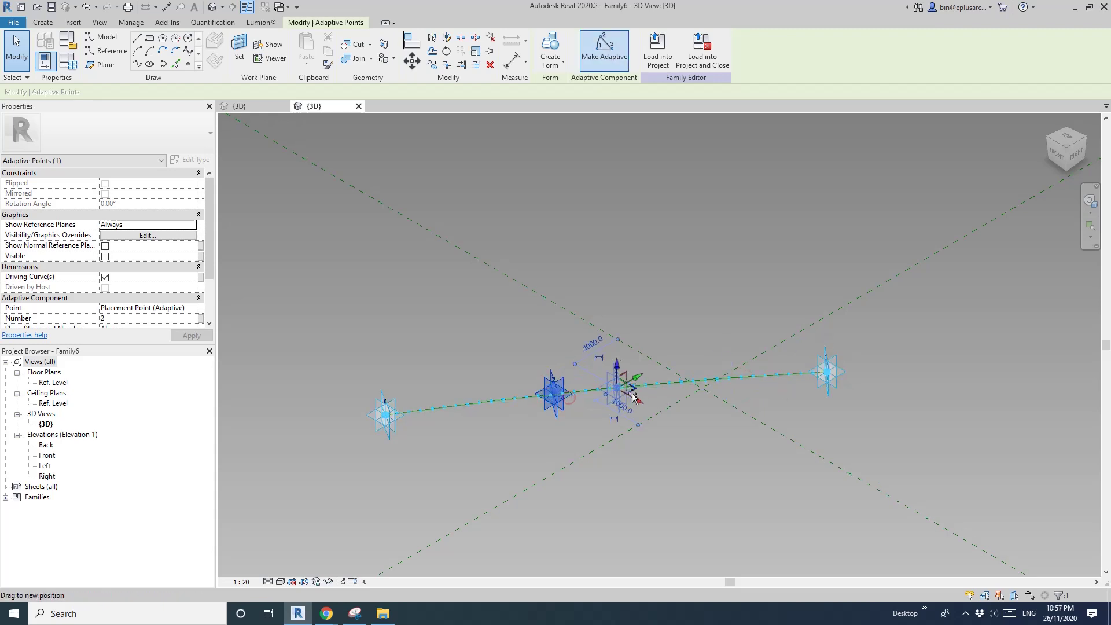
pyautogui.press('Escape')
pyautogui.keyDown('shift'); pyautogui.moveTo(619, 384); pyautogui.dragTo(624, 413, button='middle'); pyautogui.keyUp('shift')
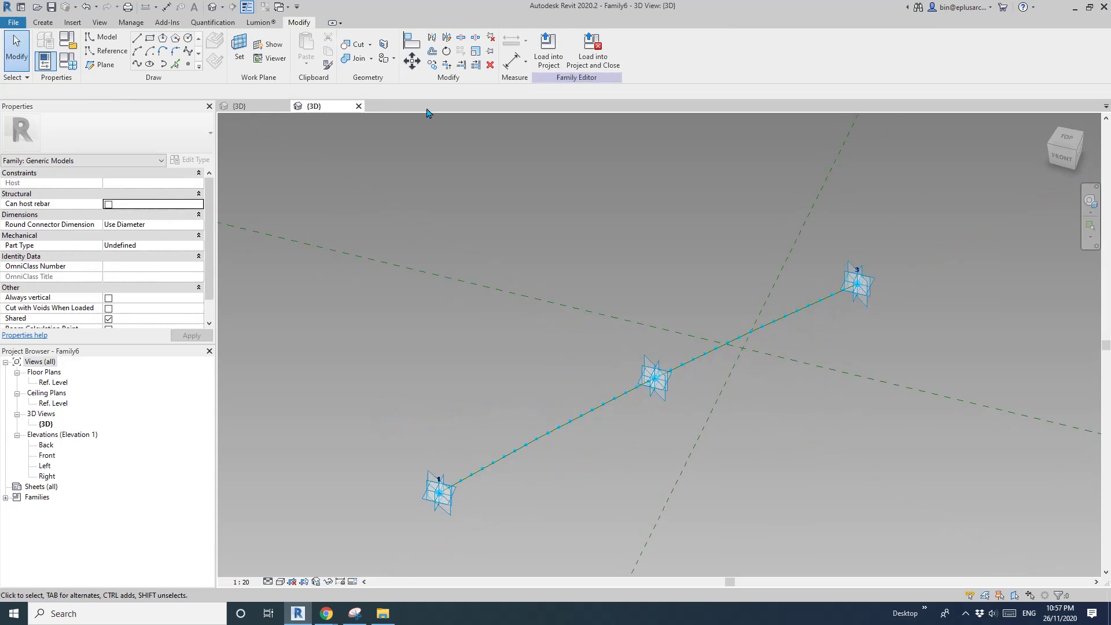
# - Load the Family5 oval link into Family6 and zoom in on adaptive point 1
pyautogui.click(252, 109)
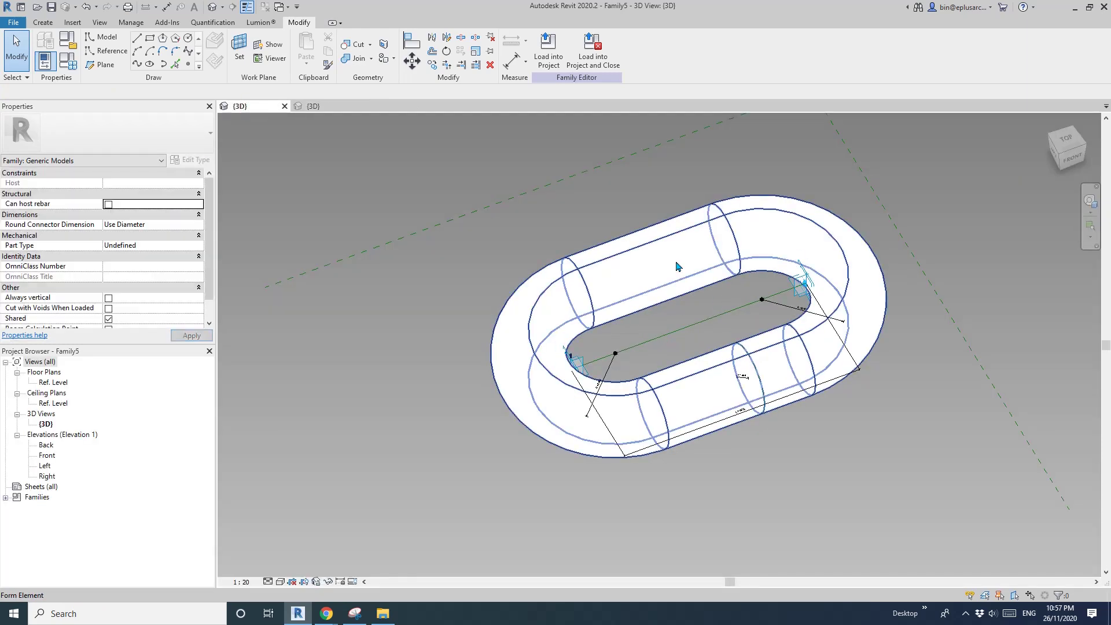
pyautogui.click(555, 56)
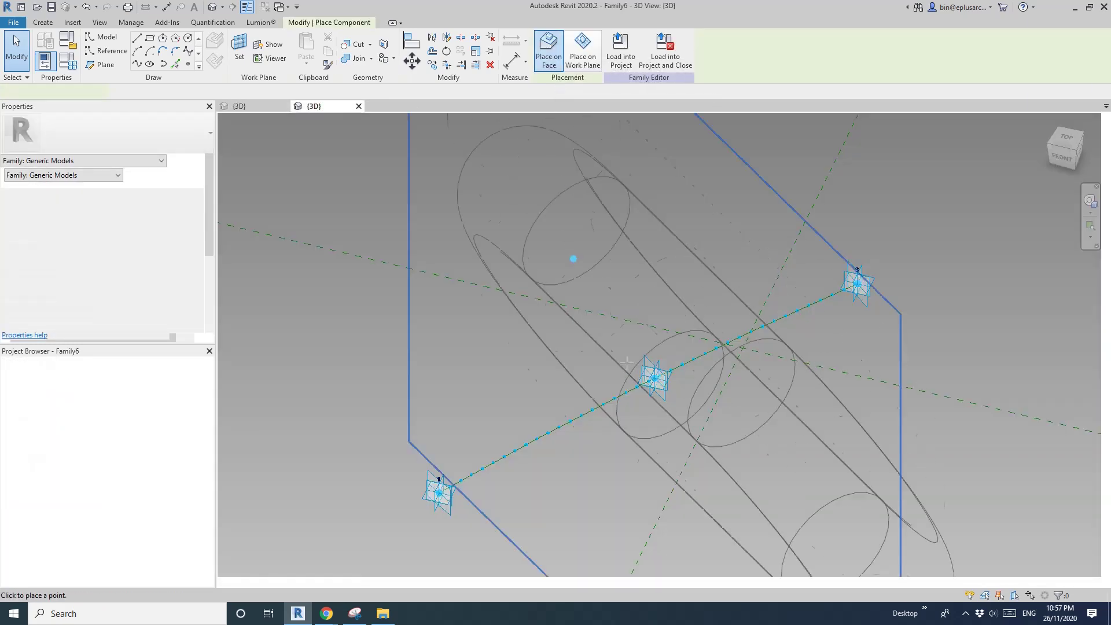
pyautogui.keyDown('shift'); pyautogui.moveTo(578, 260); pyautogui.dragTo(569, 305, button='middle'); pyautogui.keyUp('shift')
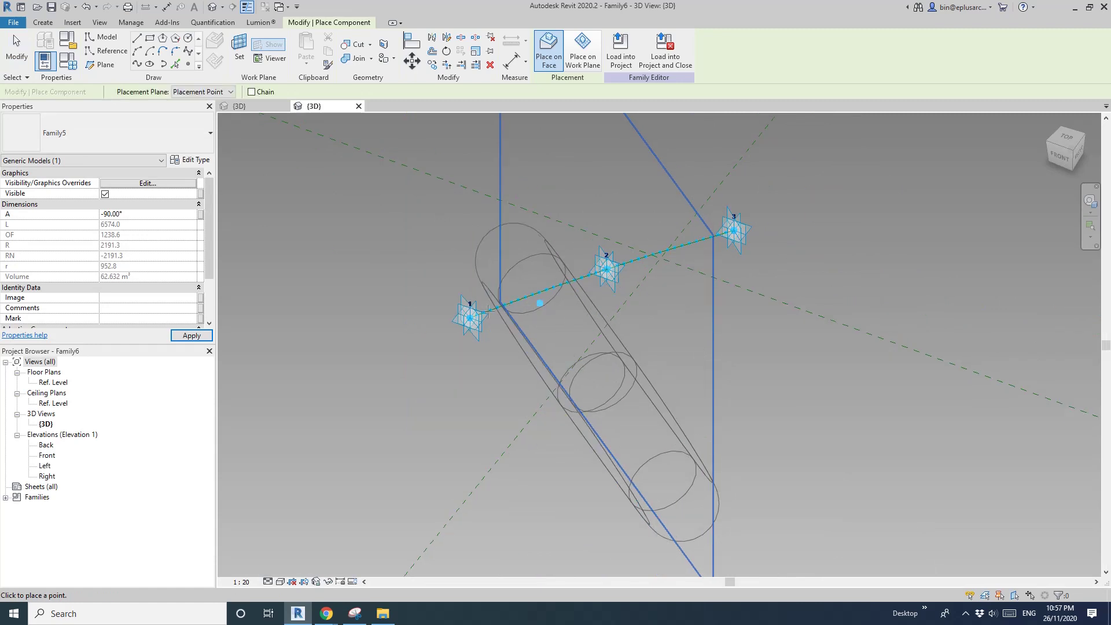
pyautogui.scroll(8, 429, 319)
pyautogui.moveTo(417, 319); pyautogui.dragTo(537, 295, button='middle')
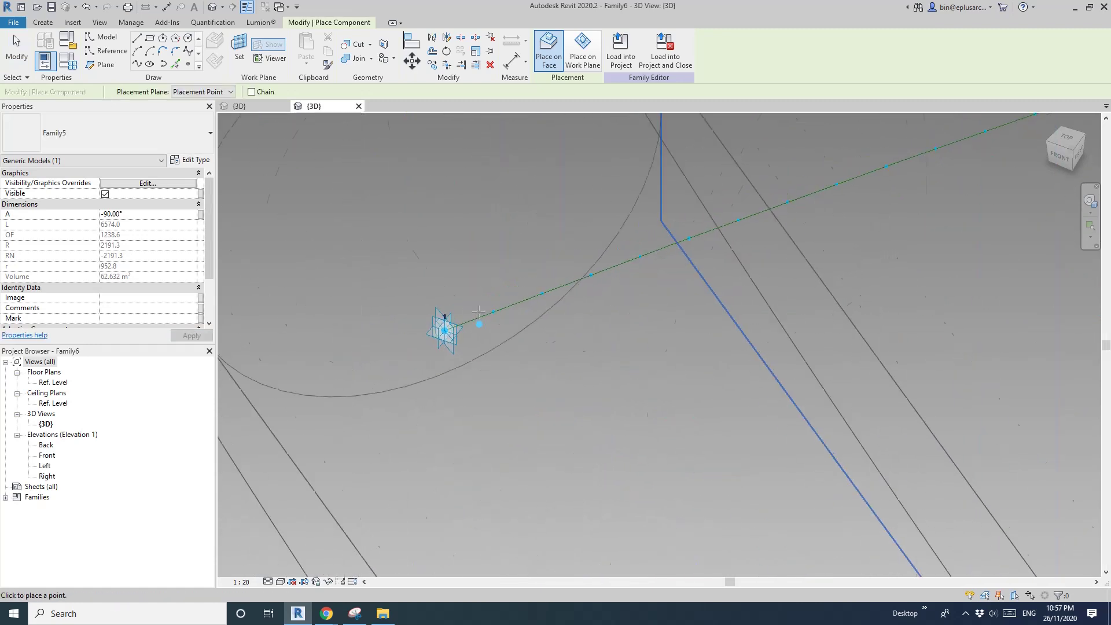
pyautogui.scroll(1, 475, 313)
pyautogui.keyDown('shift'); pyautogui.moveTo(438, 286); pyautogui.dragTo(599, 283, button='middle'); pyautogui.keyUp('shift')
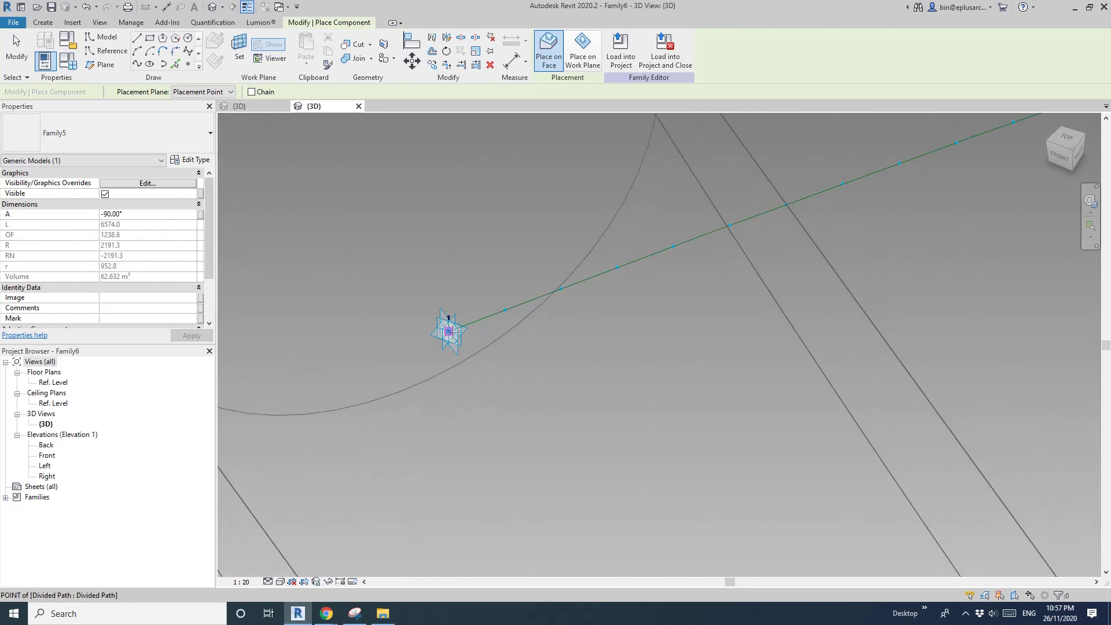
# - Place two link instances on the first nodes of the divided path
pyautogui.click(448, 331)
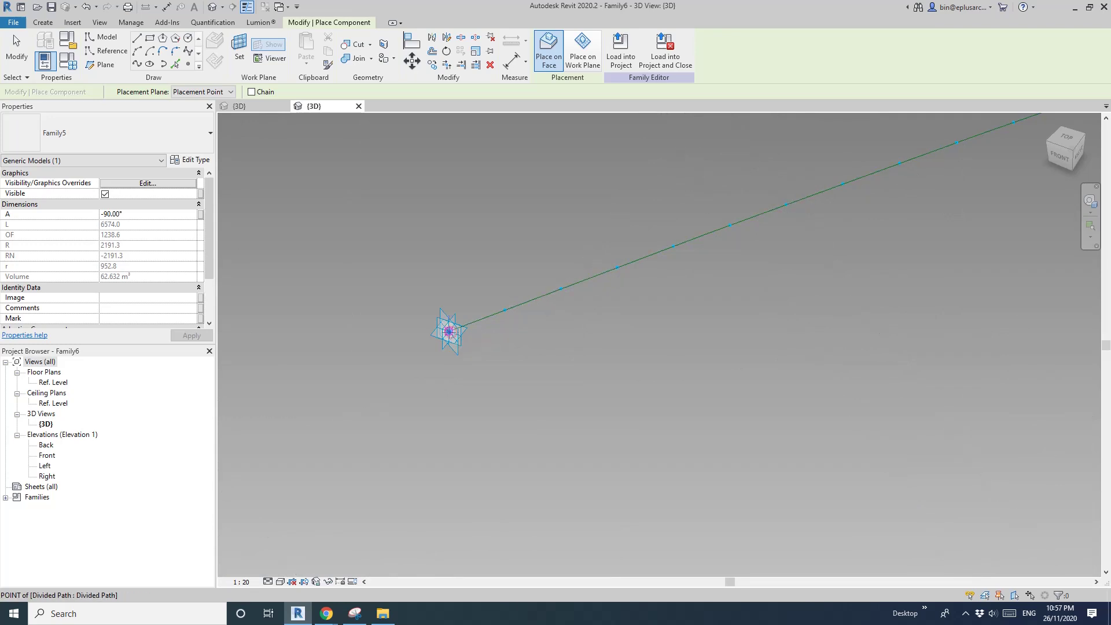
pyautogui.click(504, 310)
pyautogui.moveTo(532, 353); pyautogui.dragTo(500, 383, button='middle')
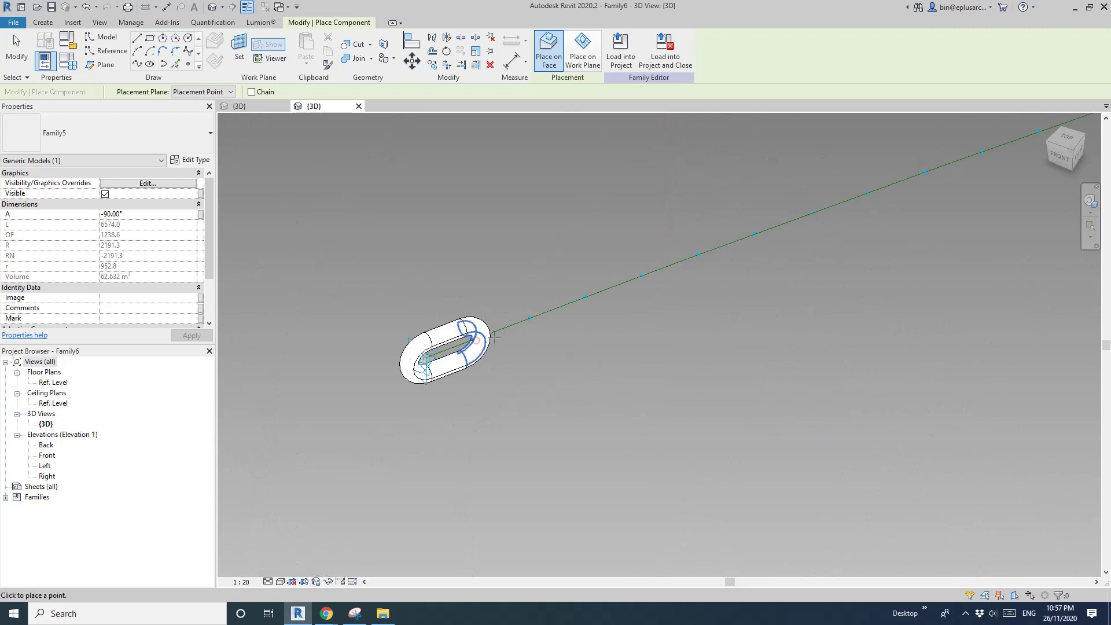
pyautogui.click(528, 317)
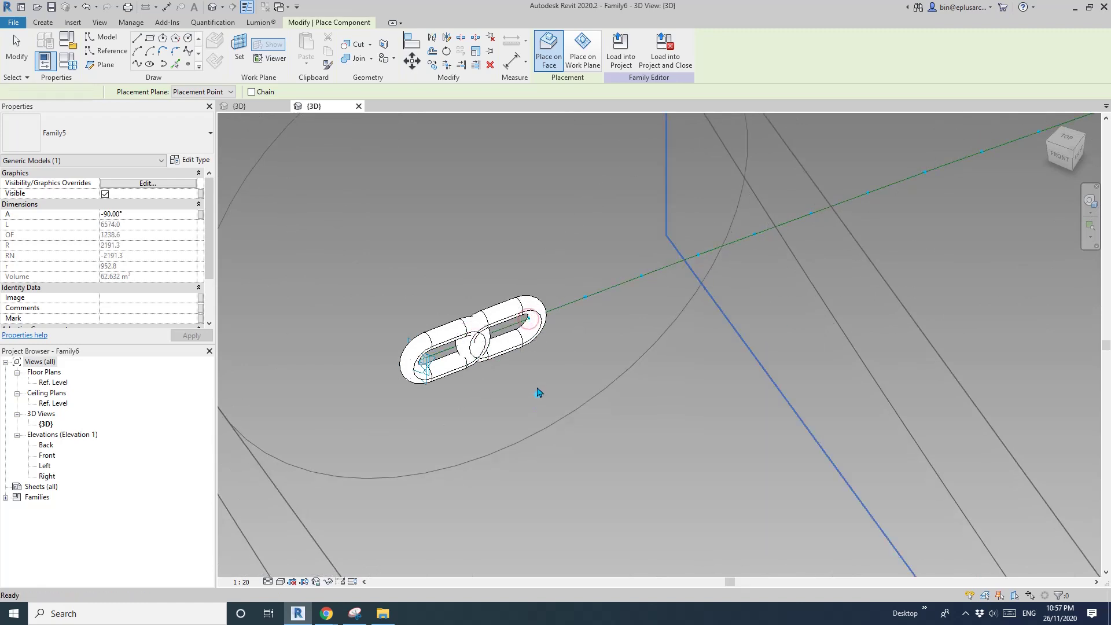
# - Set the second link's angle A to 0° so the two links interlock
pyautogui.press('Escape')
pyautogui.click(525, 317)
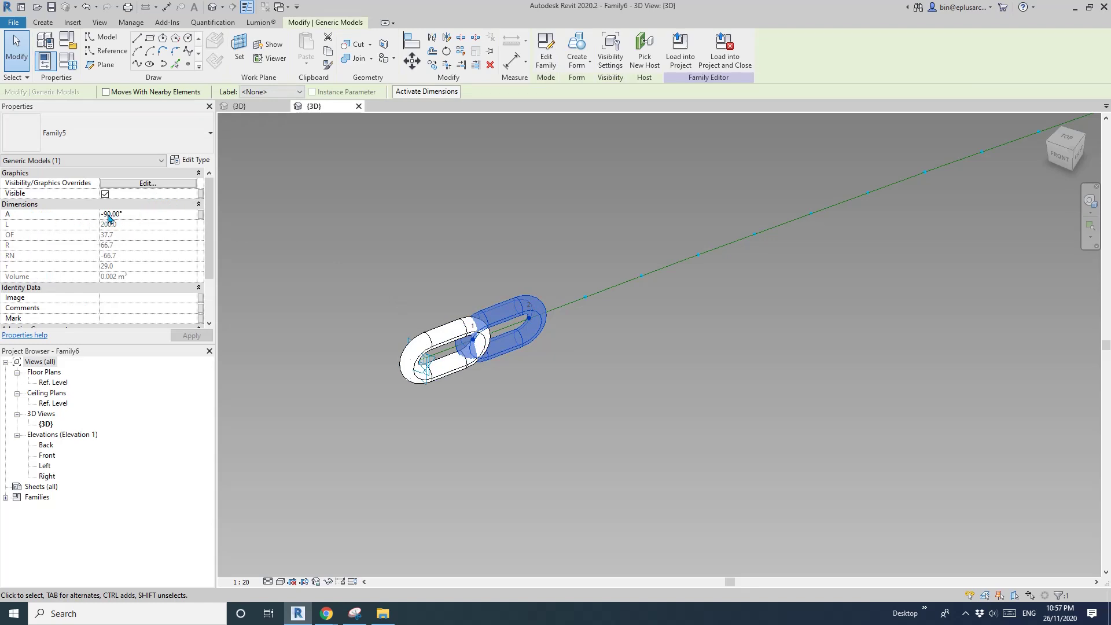
pyautogui.click(135, 215)
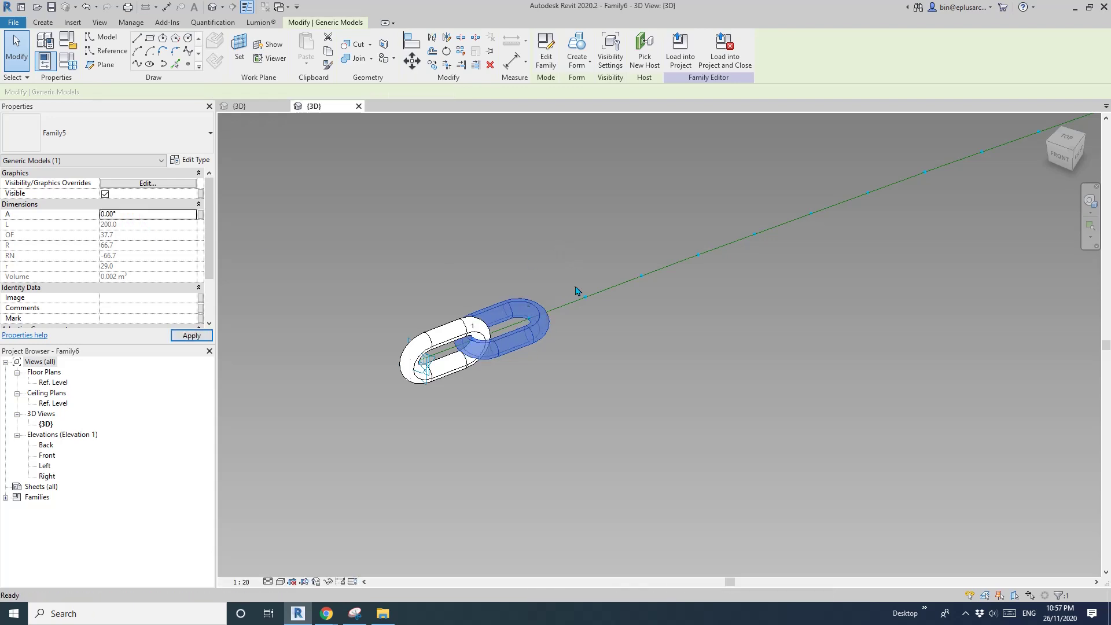
pyautogui.click(579, 320)
pyautogui.keyDown('shift'); pyautogui.moveTo(578, 333); pyautogui.dragTo(370, 244, button='middle'); pyautogui.keyUp('shift')
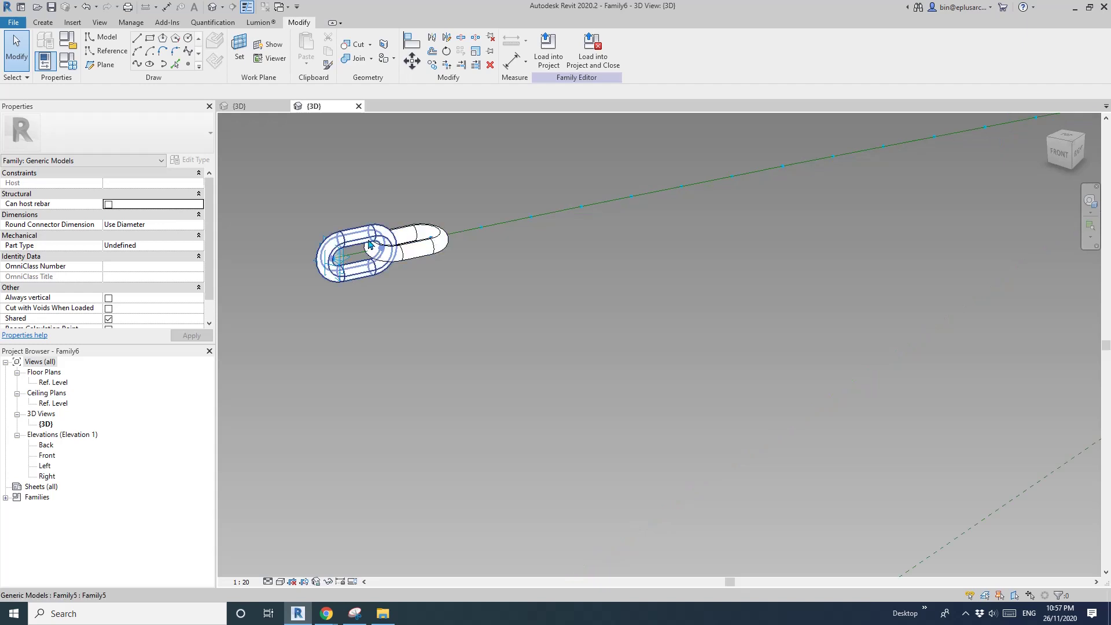
# - Select both links and repeat them along the whole divided path
pyautogui.click(365, 241)
pyautogui.click(358, 232)
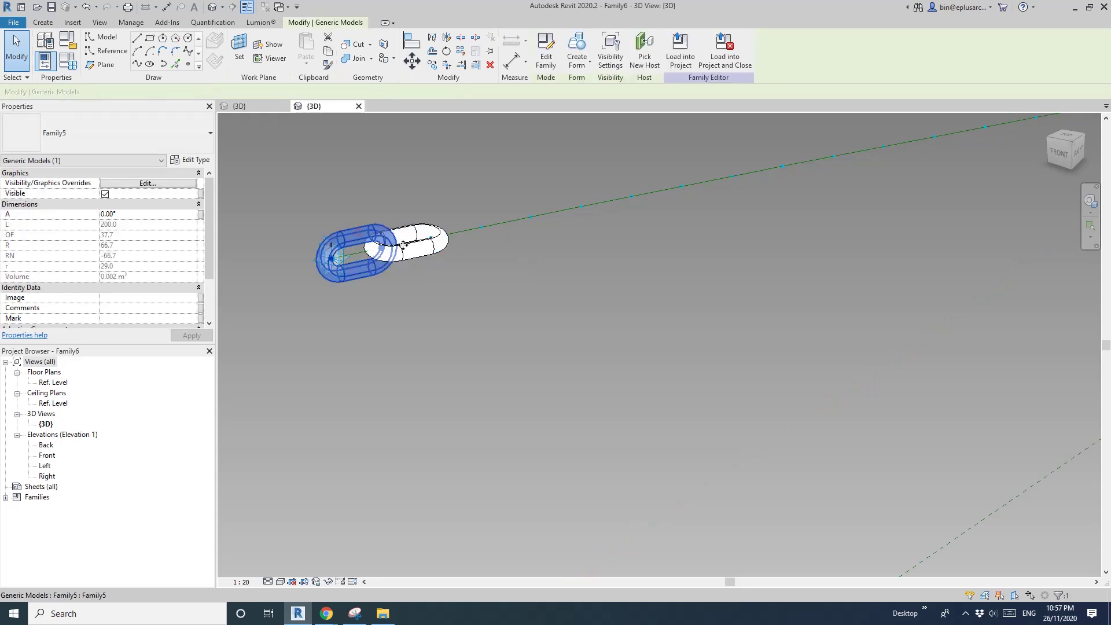
pyautogui.keyDown('ctrl'); pyautogui.click(428, 250); pyautogui.keyUp('ctrl')
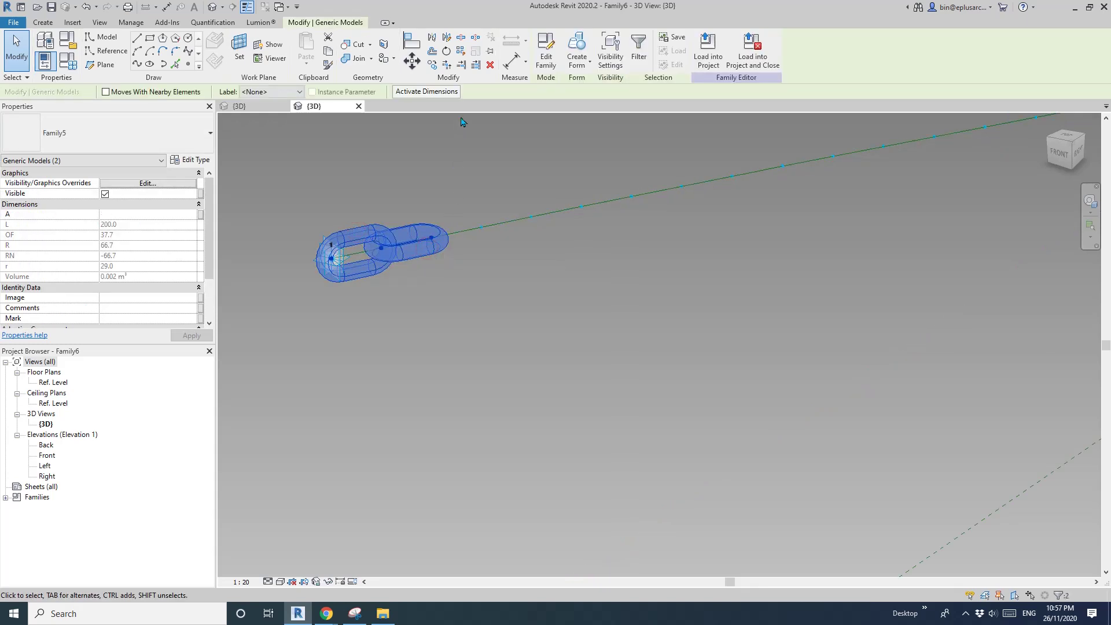
pyautogui.click(463, 55)
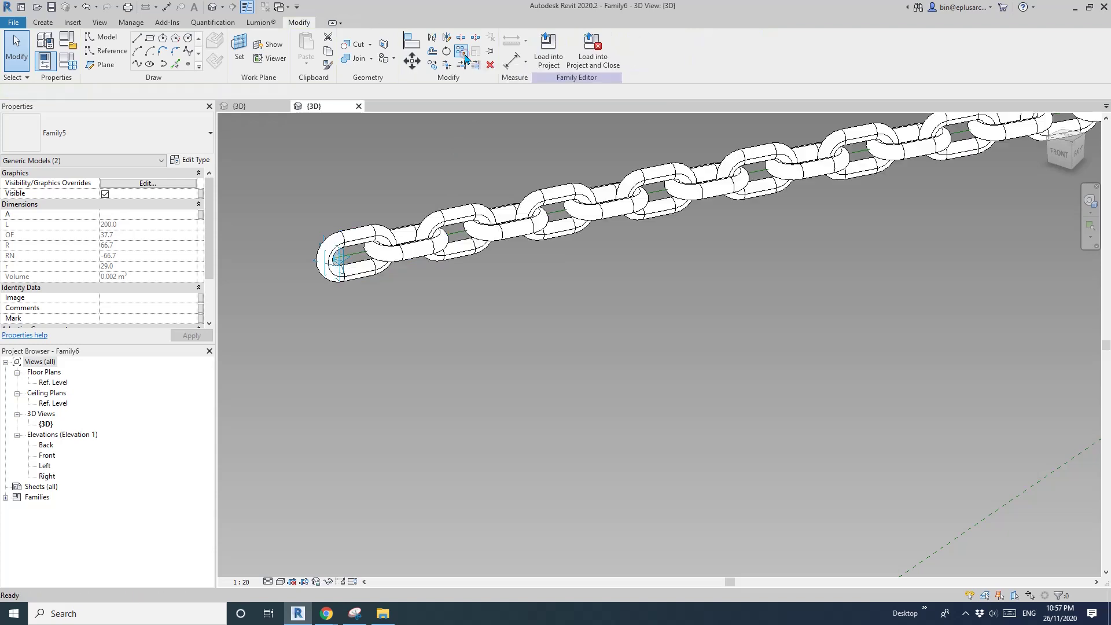
pyautogui.scroll(-10, 721, 255)
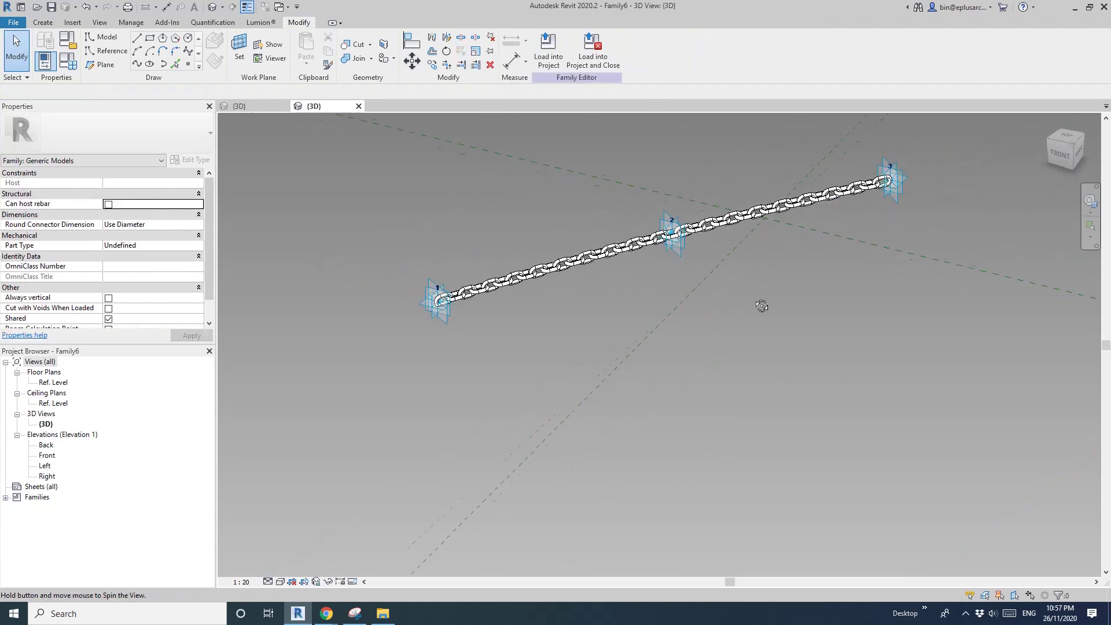
pyautogui.moveTo(808, 230); pyautogui.dragTo(822, 298, button='middle')
pyautogui.click(909, 233)
# - Drag adaptive point 3 upward and along so the chain curves up past point 2
pyautogui.moveTo(909, 234); pyautogui.dragTo(852, 290, button='middle')
pyautogui.moveTo(852, 270); pyautogui.dragTo(870, 220)
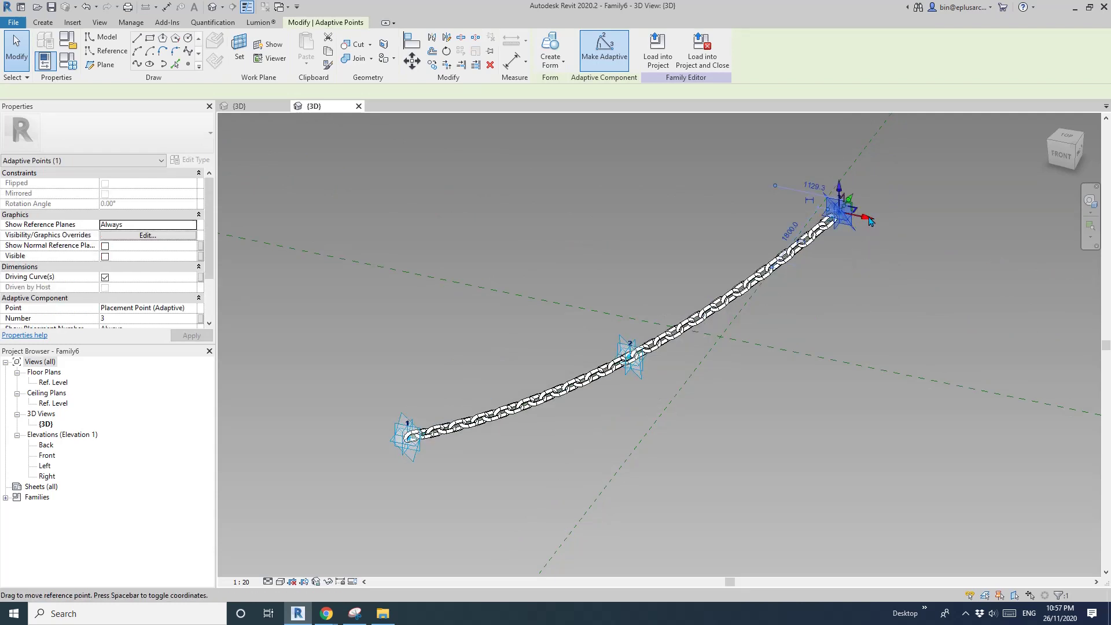
pyautogui.moveTo(874, 241)
pyautogui.keyDown('shift'); pyautogui.mouseDown(button='middle')
pyautogui.moveTo(858, 246)
pyautogui.moveTo(854, 236)
pyautogui.mouseUp(button='middle'); pyautogui.keyUp('shift')
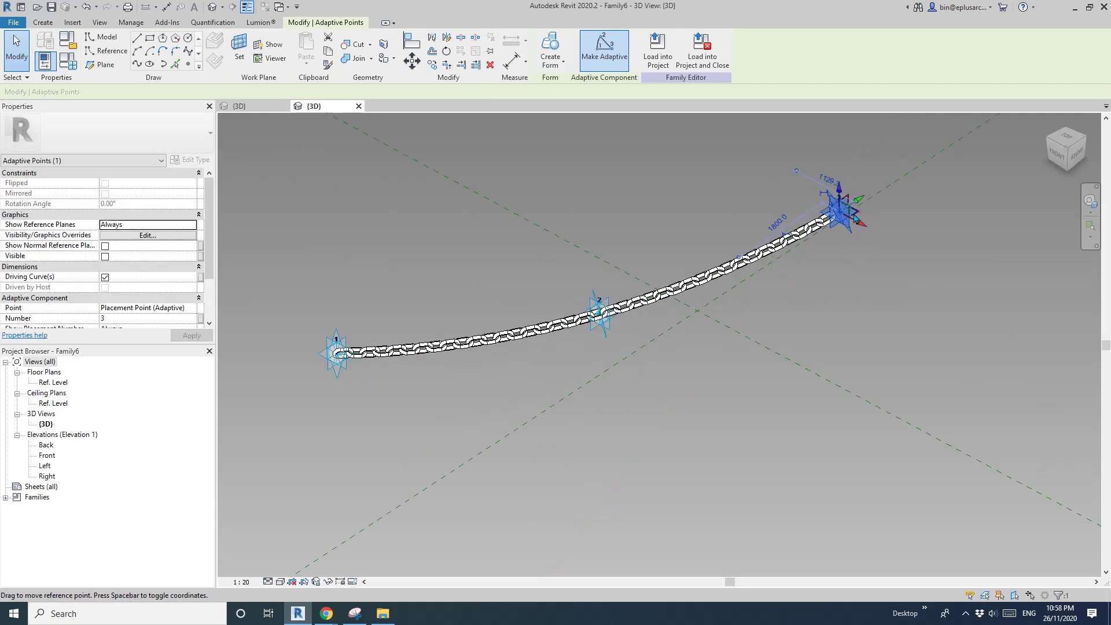
pyautogui.moveTo(854, 219); pyautogui.dragTo(649, 265)
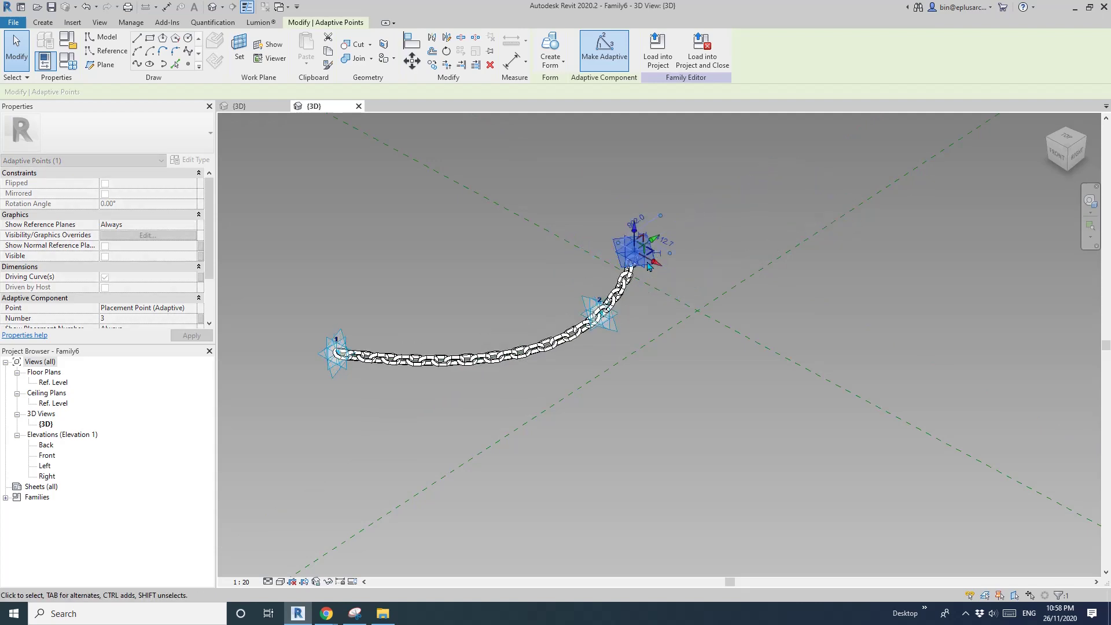
pyautogui.scroll(3, 646, 265)
pyautogui.keyDown('shift'); pyautogui.moveTo(691, 272); pyautogui.dragTo(697, 297, button='middle'); pyautogui.keyUp('shift')
pyautogui.scroll(-3, 643, 244)
pyautogui.moveTo(537, 316); pyautogui.dragTo(673, 303, button='middle')
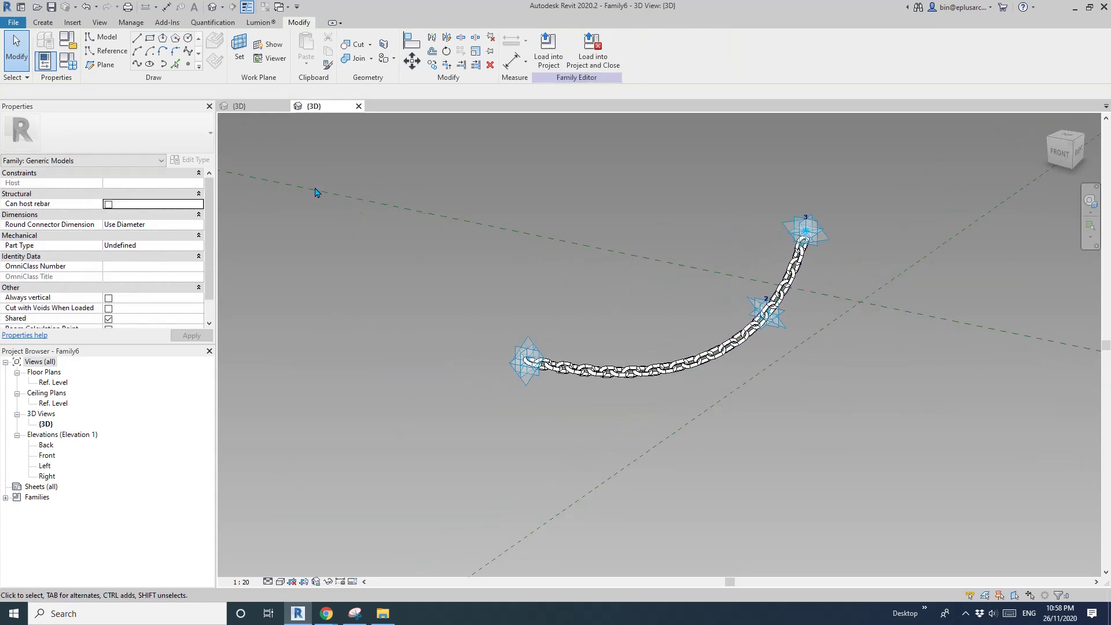
pyautogui.moveTo(467, 268)
pyautogui.mouseDown(button='middle')
pyautogui.moveTo(565, 266)
pyautogui.moveTo(471, 272)
pyautogui.mouseUp(button='middle')
pyautogui.scroll(1, 504, 263)
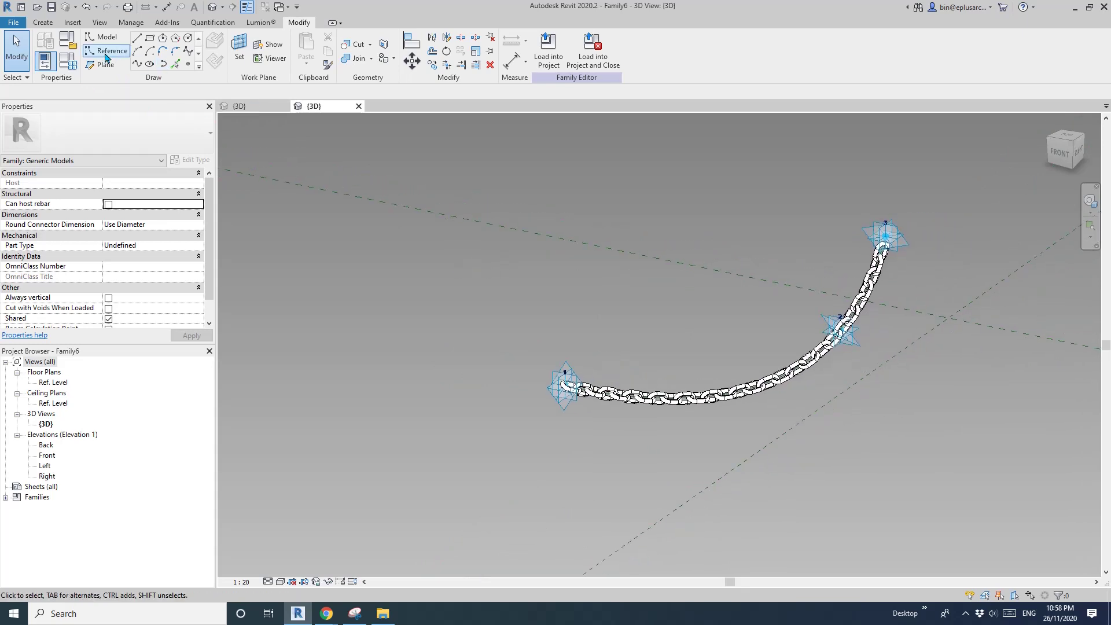
# - Try Segment Length values 10 and 300, then apply 500 and close Family Types
pyautogui.click(69, 60)
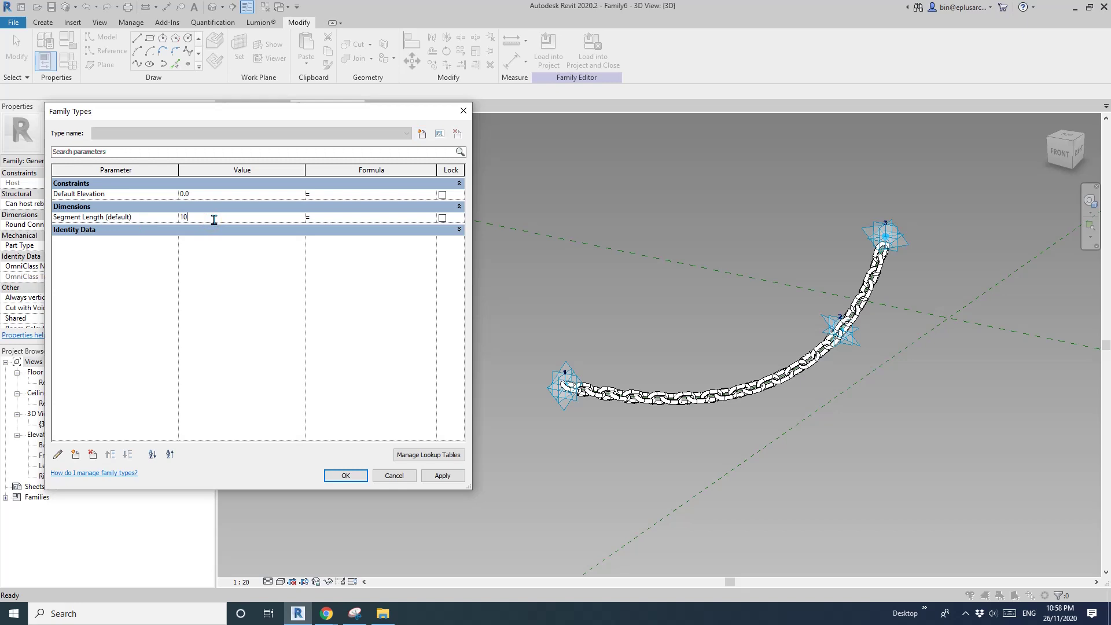
pyautogui.click(443, 478)
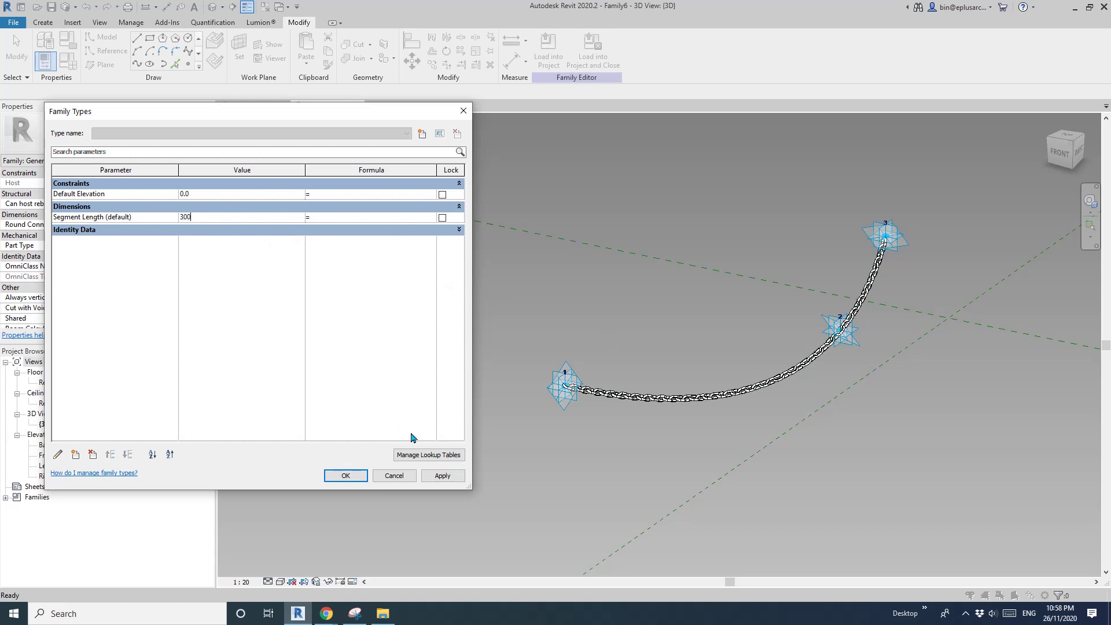
pyautogui.click(443, 476)
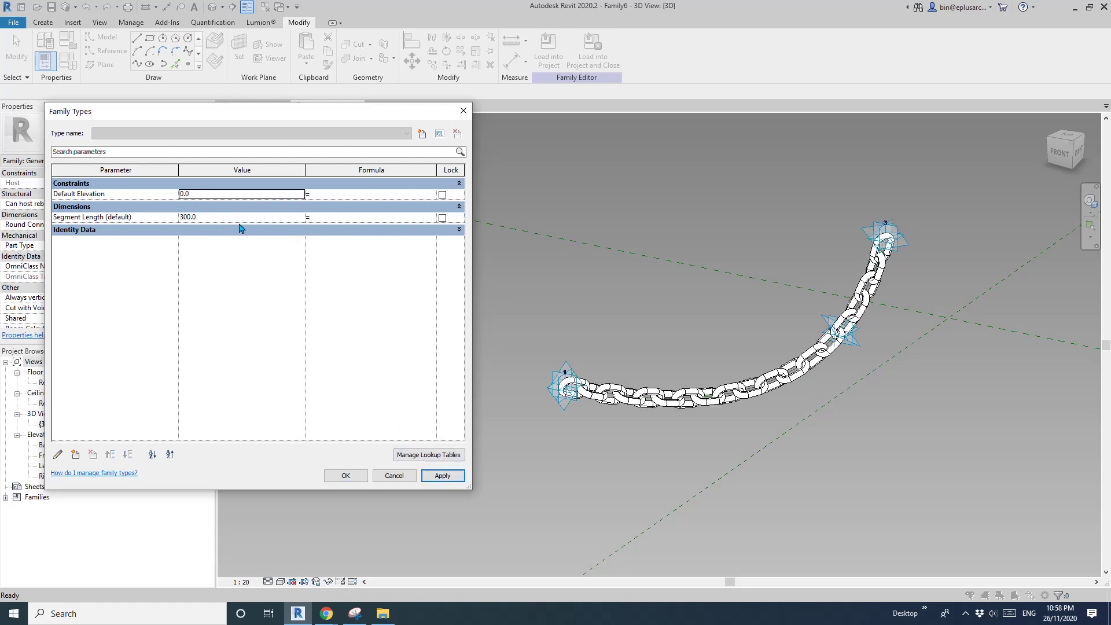
pyautogui.click(455, 480)
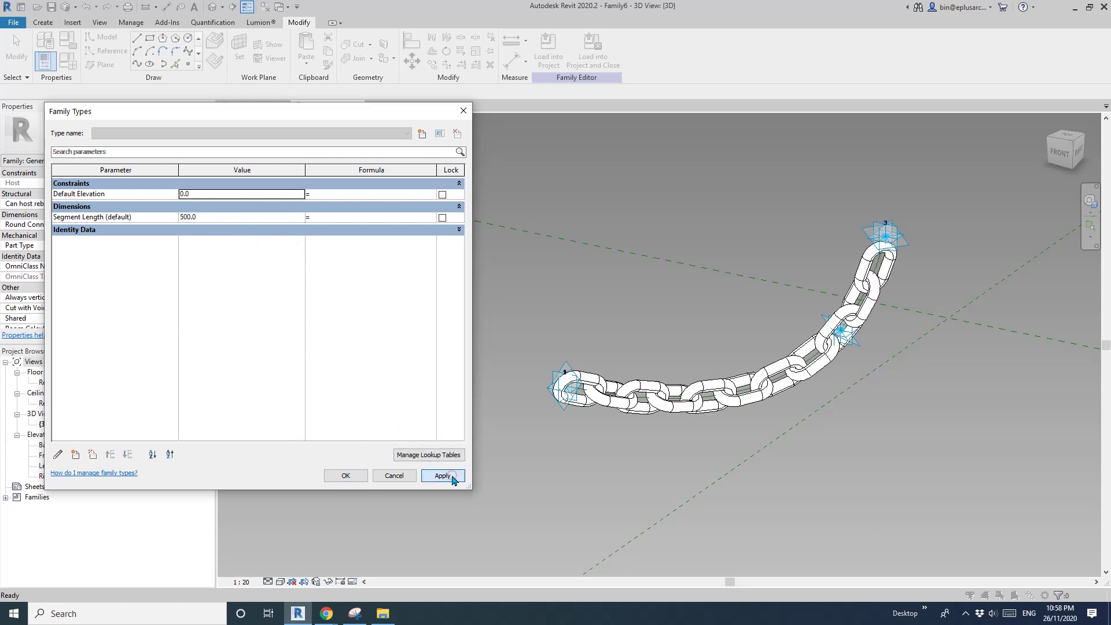
pyautogui.click(345, 476)
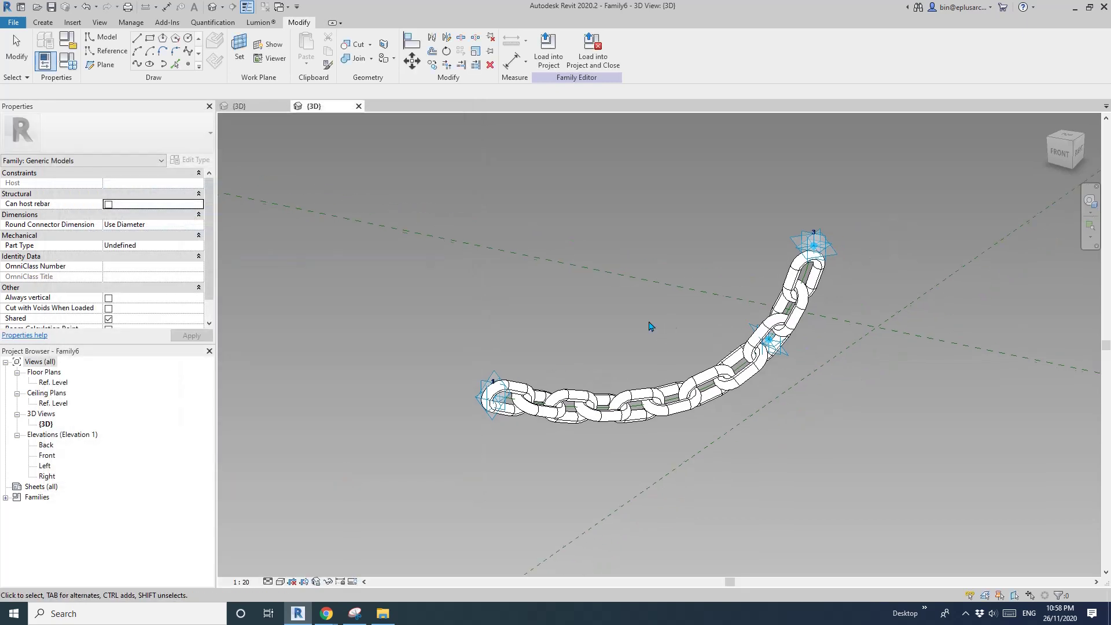
pyautogui.click(286, 106)
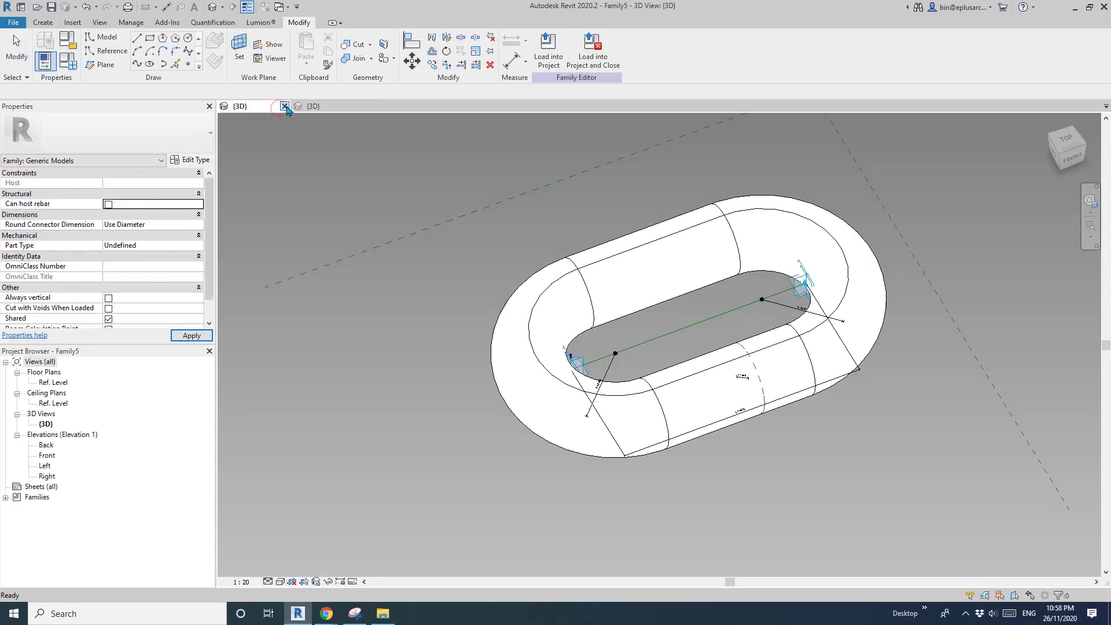
# - Close Family5 without saving and create a new project from the Architectural Template
pyautogui.click(284, 106)
pyautogui.click(581, 308)
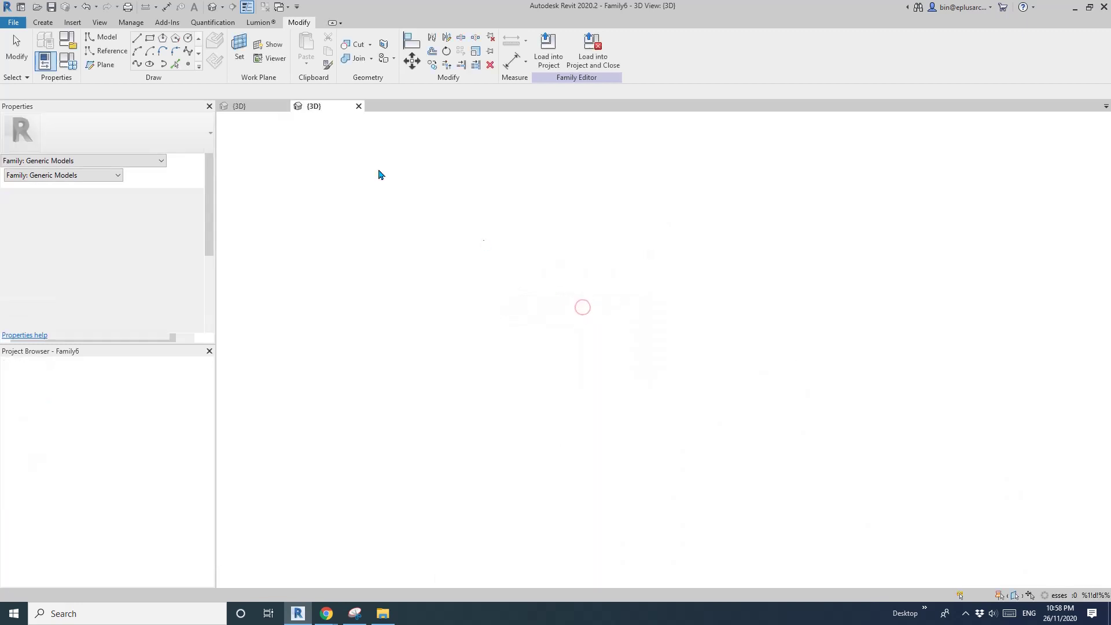
pyautogui.click(16, 24)
pyautogui.click(73, 67)
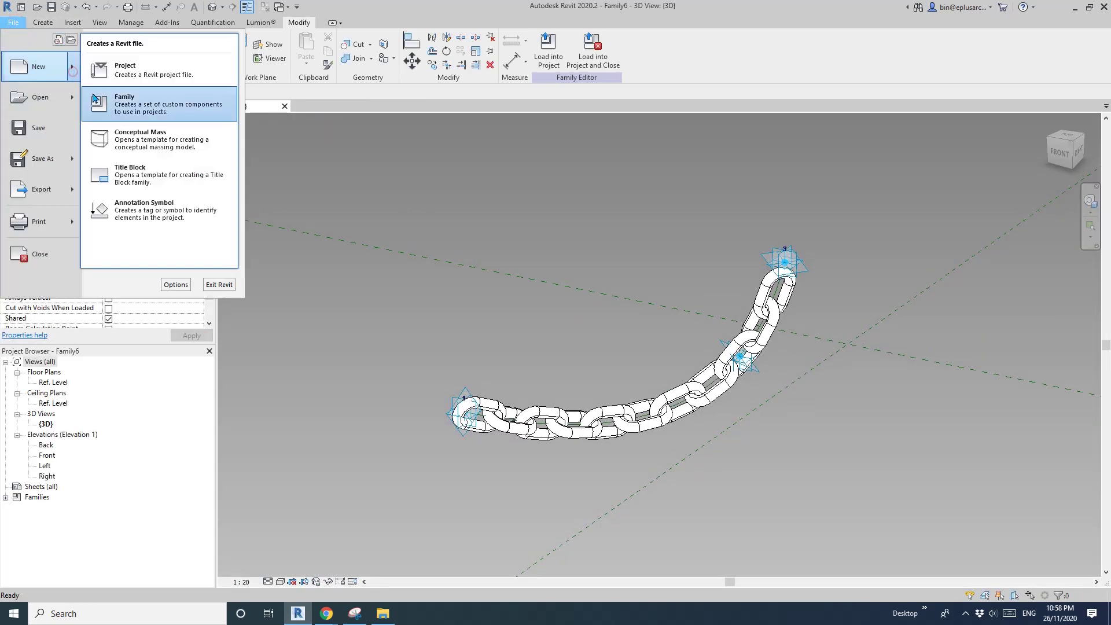
pyautogui.click(126, 70)
pyautogui.click(132, 122)
pyautogui.click(83, 145)
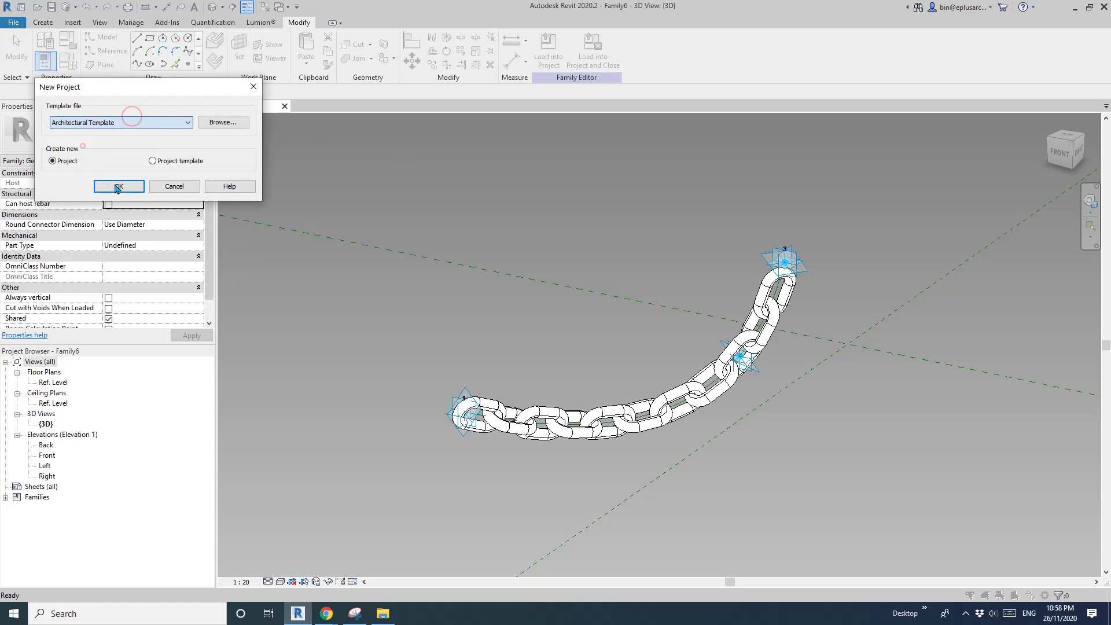
pyautogui.click(118, 187)
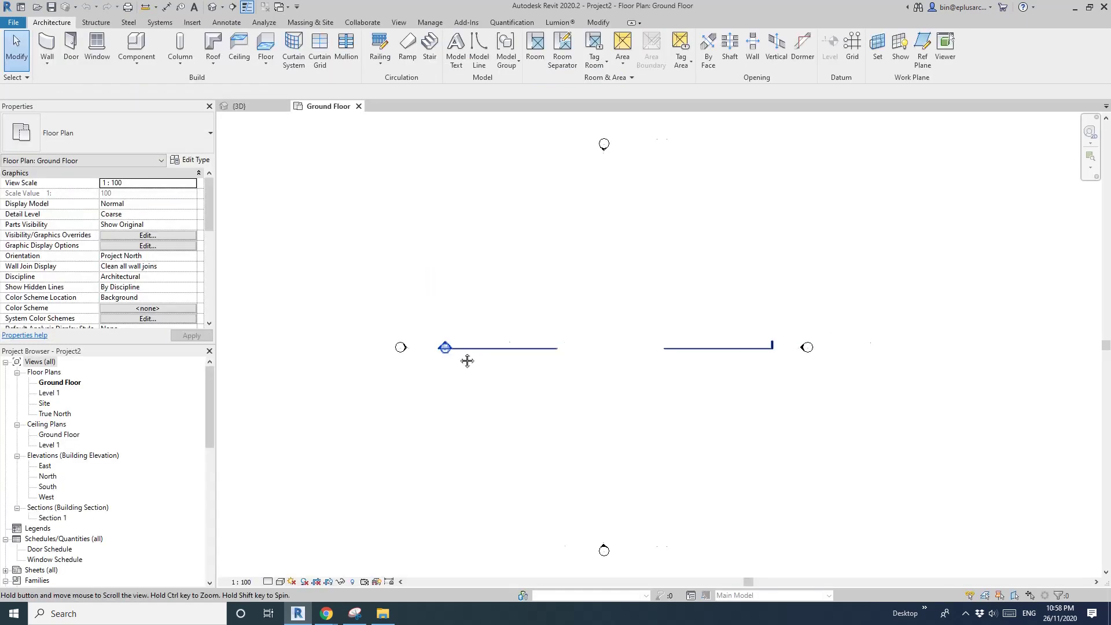
# - Draw two parallel vertical walls on the Ground Floor plan with the WA wall tool
pyautogui.moveTo(467, 361); pyautogui.dragTo(417, 365, button='middle')
pyautogui.press('w')
pyautogui.press('a')
pyautogui.click(481, 333)
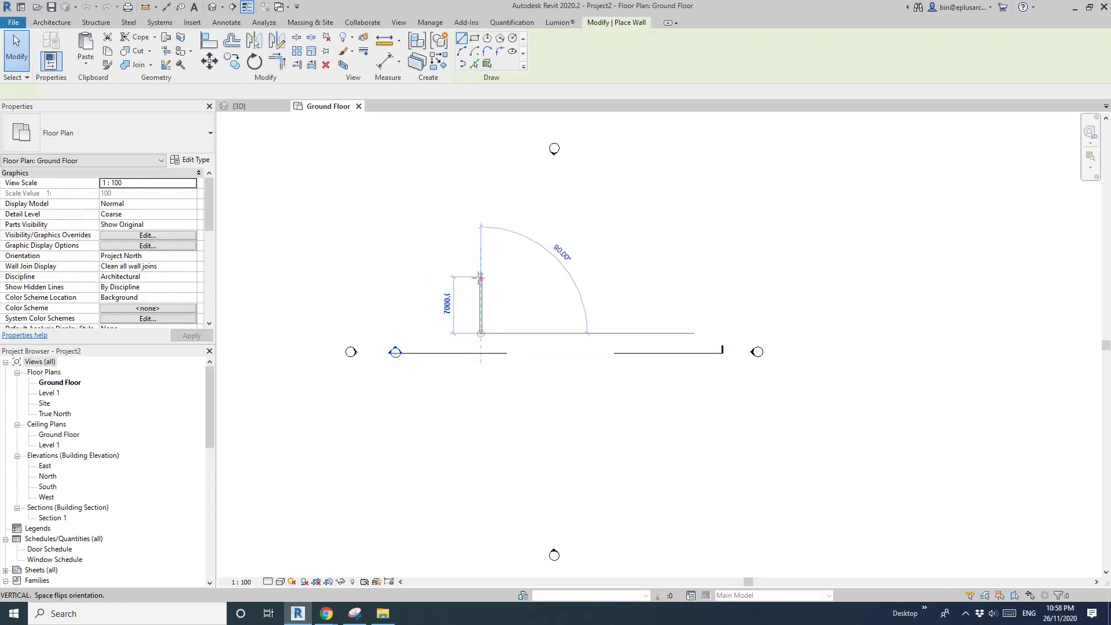
pyautogui.click(481, 277)
pyautogui.press('Escape')
pyautogui.click(536, 329)
pyautogui.click(537, 287)
pyautogui.scroll(2, 495, 277)
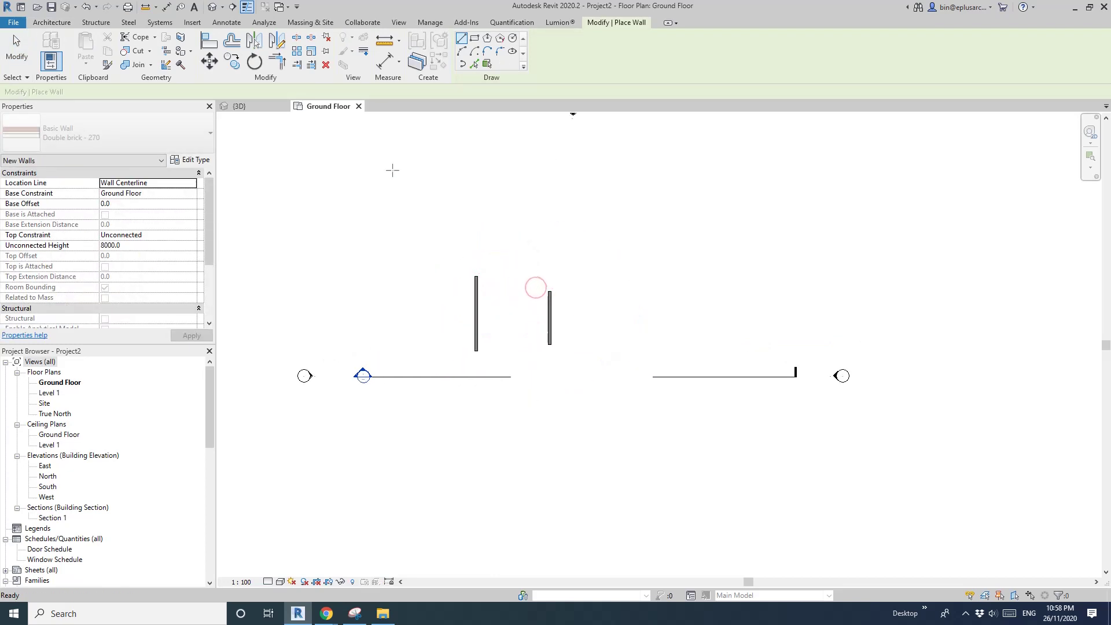
pyautogui.press('Escape')
pyautogui.press('Escape')
pyautogui.click(270, 106)
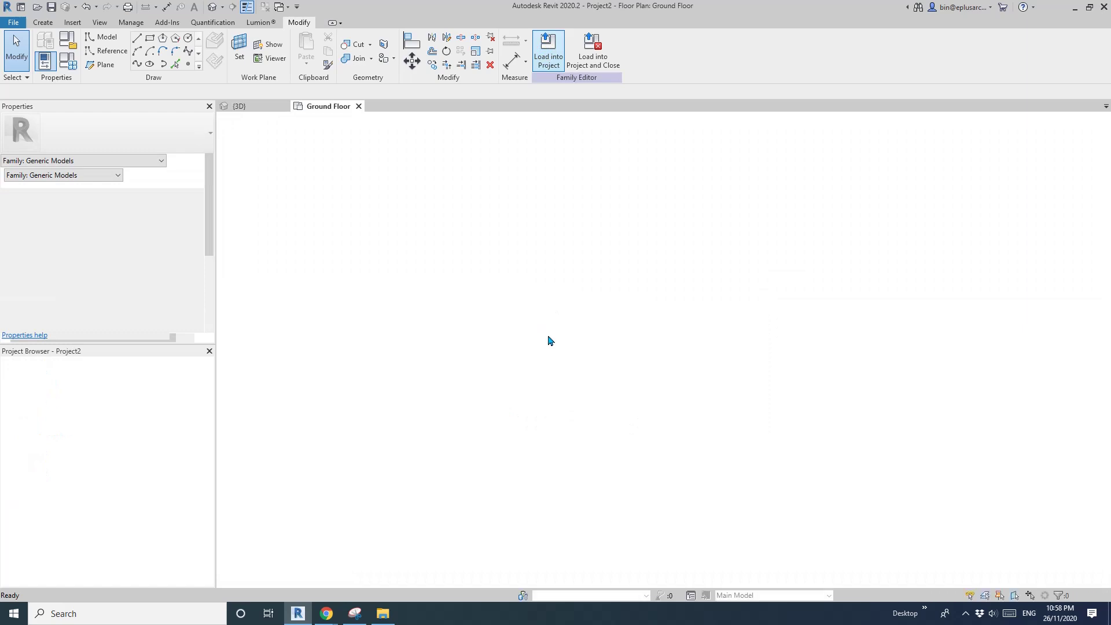
# - Place the chain in the 3D view from the left wall face to the right wall face
pyautogui.click(212, 7)
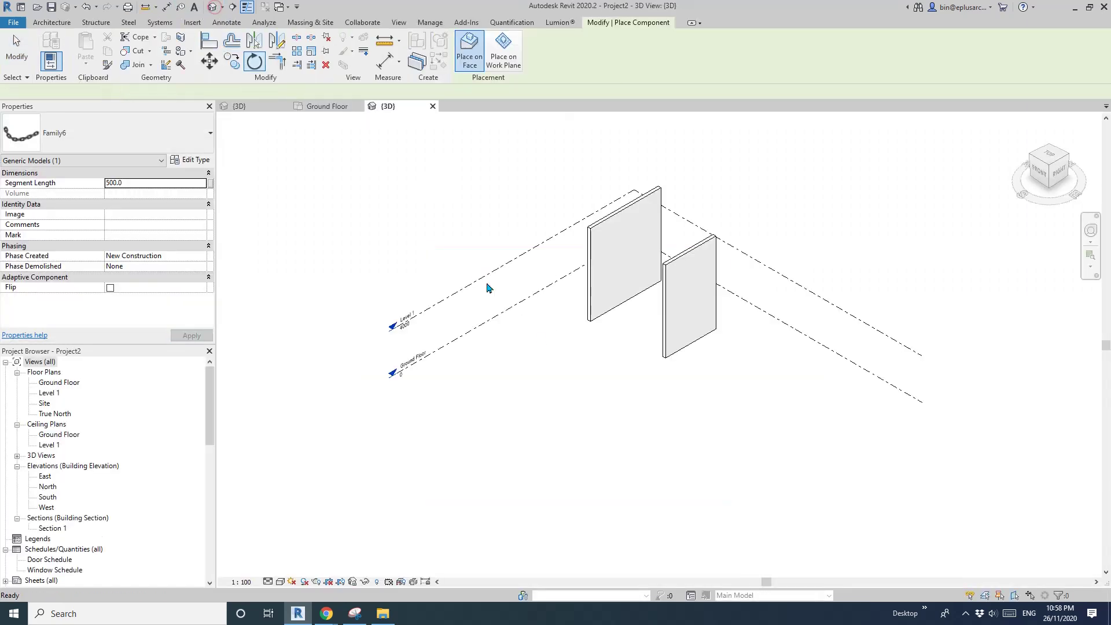
pyautogui.scroll(5, 554, 356)
pyautogui.keyDown('shift'); pyautogui.moveTo(554, 356); pyautogui.dragTo(535, 312, button='middle'); pyautogui.keyUp('shift')
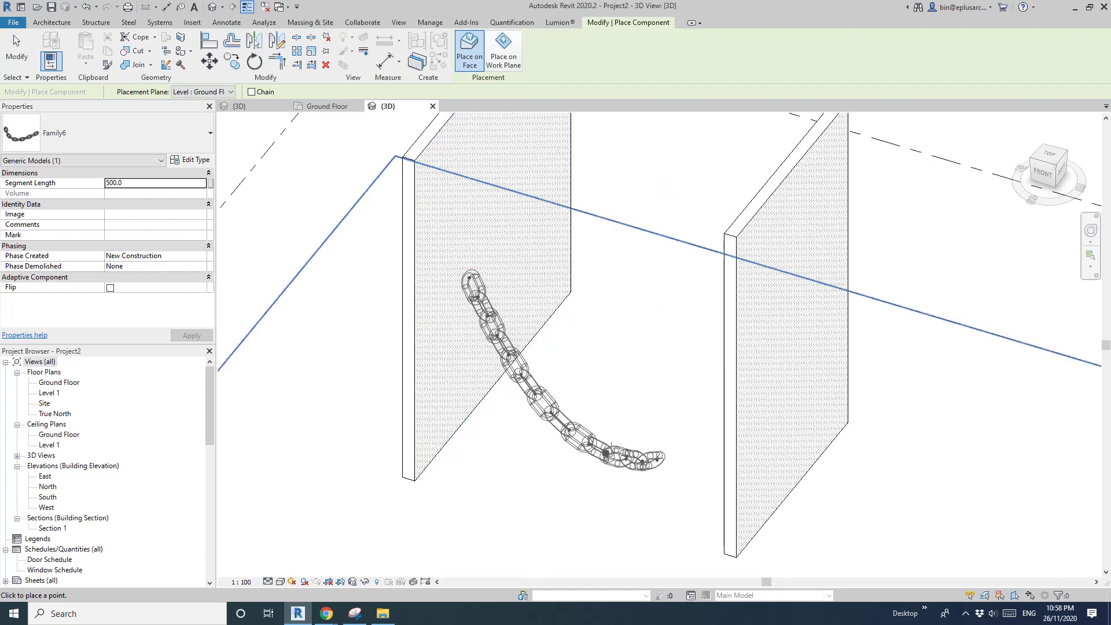
pyautogui.click(574, 442)
pyautogui.keyDown('shift'); pyautogui.moveTo(574, 442); pyautogui.dragTo(728, 426, button='middle'); pyautogui.keyUp('shift')
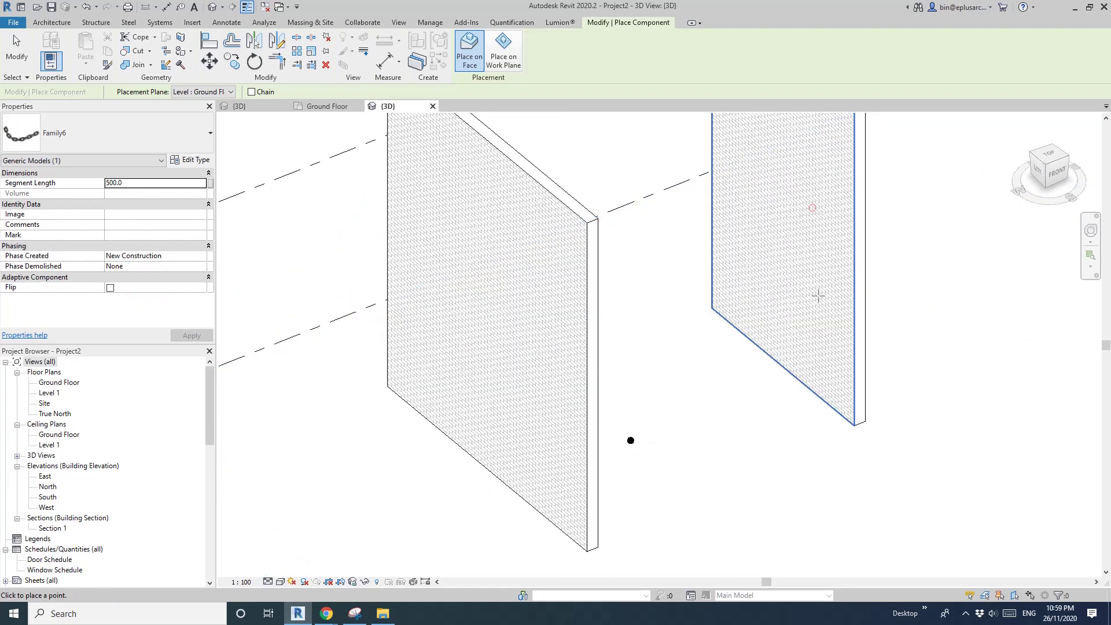
pyautogui.click(812, 208)
pyautogui.press('Escape')
pyautogui.keyDown('shift'); pyautogui.moveTo(808, 363); pyautogui.dragTo(652, 322, button='middle'); pyautogui.keyUp('shift')
pyautogui.scroll(2, 599, 379)
# - Change the hung chain's Segment Length to 300, then to 100
pyautogui.click(579, 412)
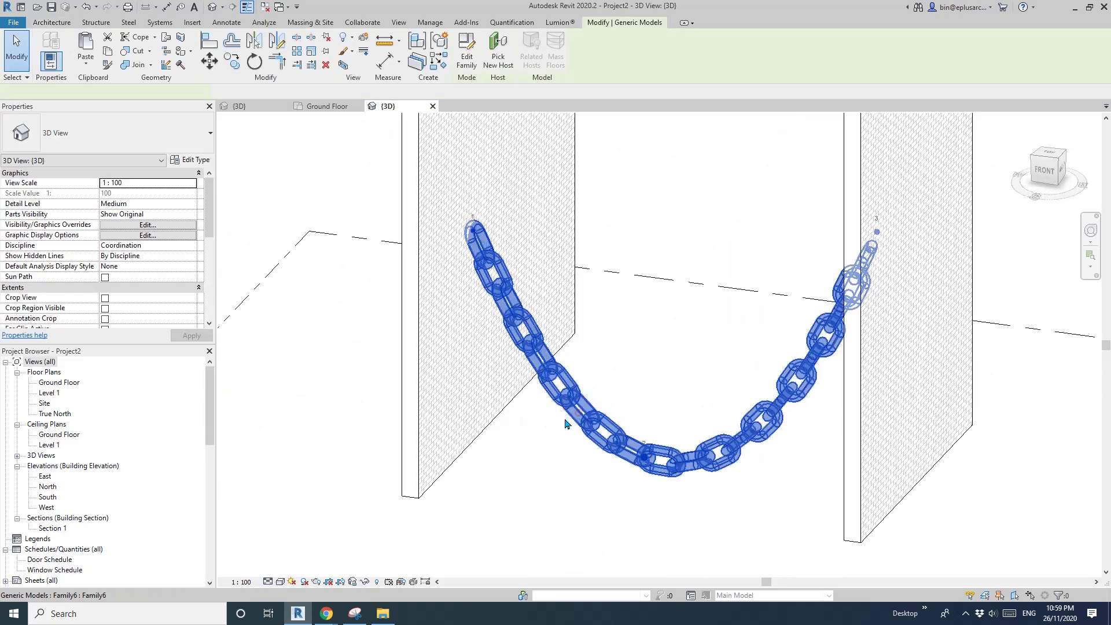
pyautogui.scroll(1, 567, 424)
pyautogui.moveTo(569, 438); pyautogui.dragTo(565, 412, button='middle')
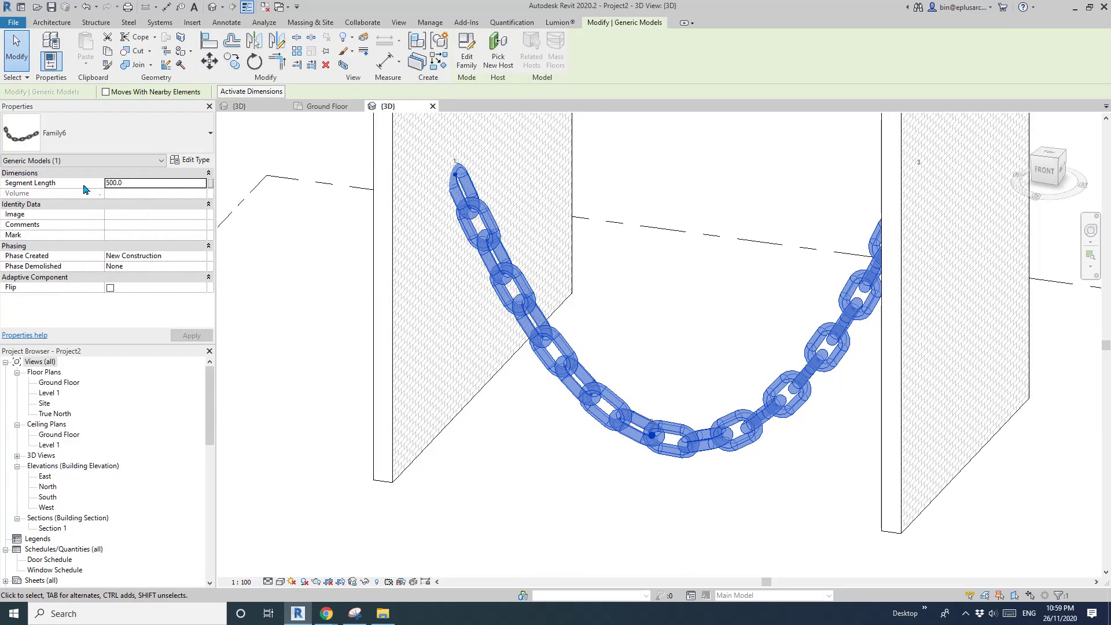
pyautogui.keyDown('shift'); pyautogui.moveTo(344, 310); pyautogui.dragTo(392, 303, button='middle'); pyautogui.keyUp('shift')
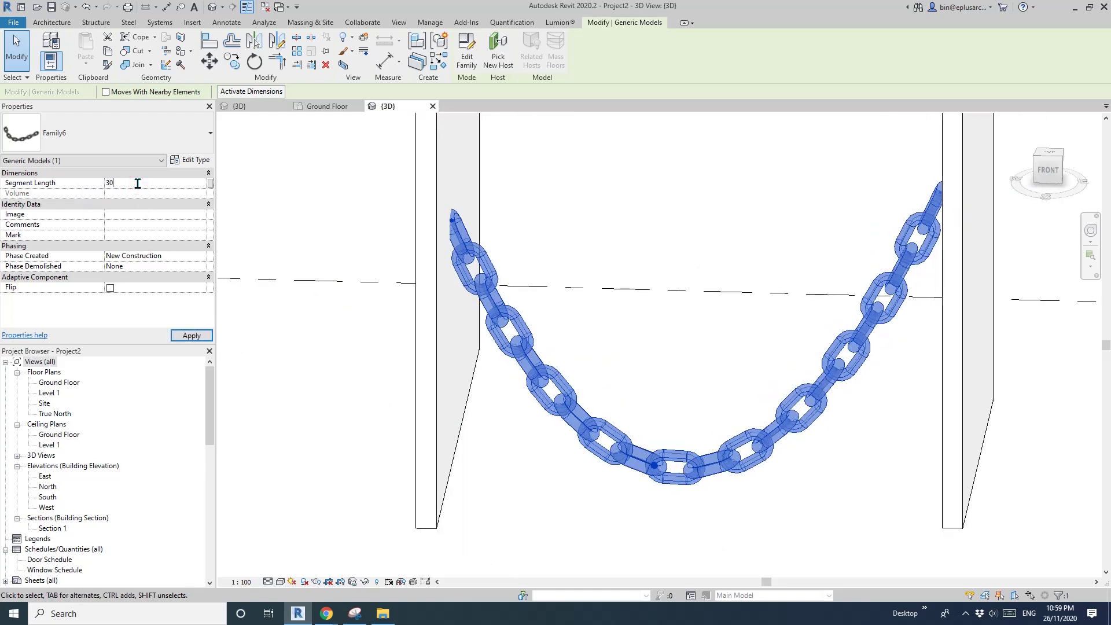
pyautogui.press('Return')
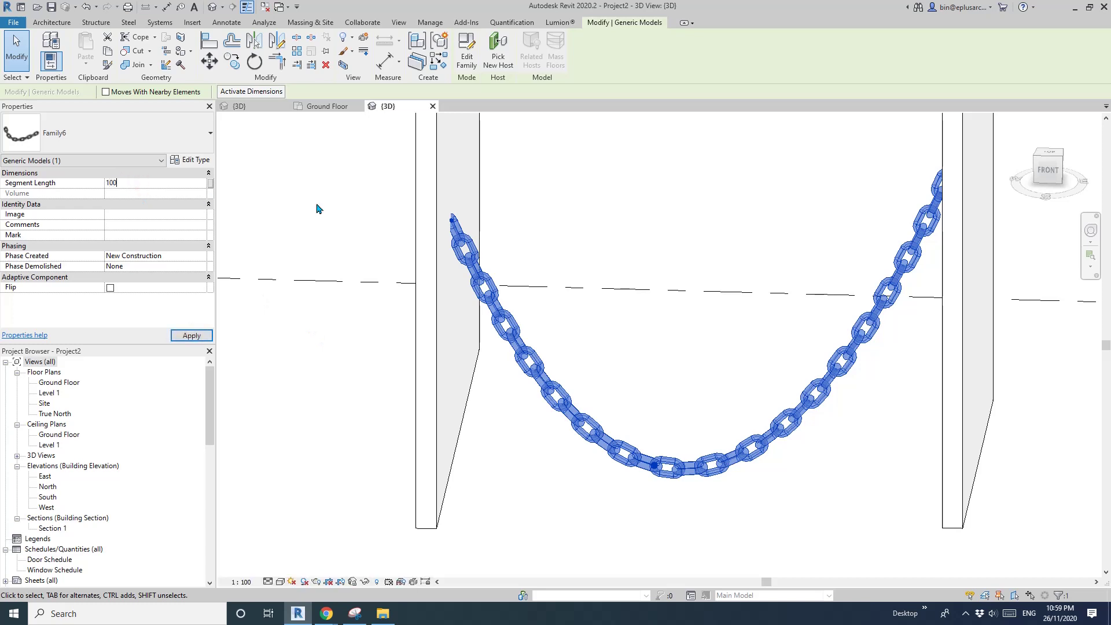
pyautogui.press('Return')
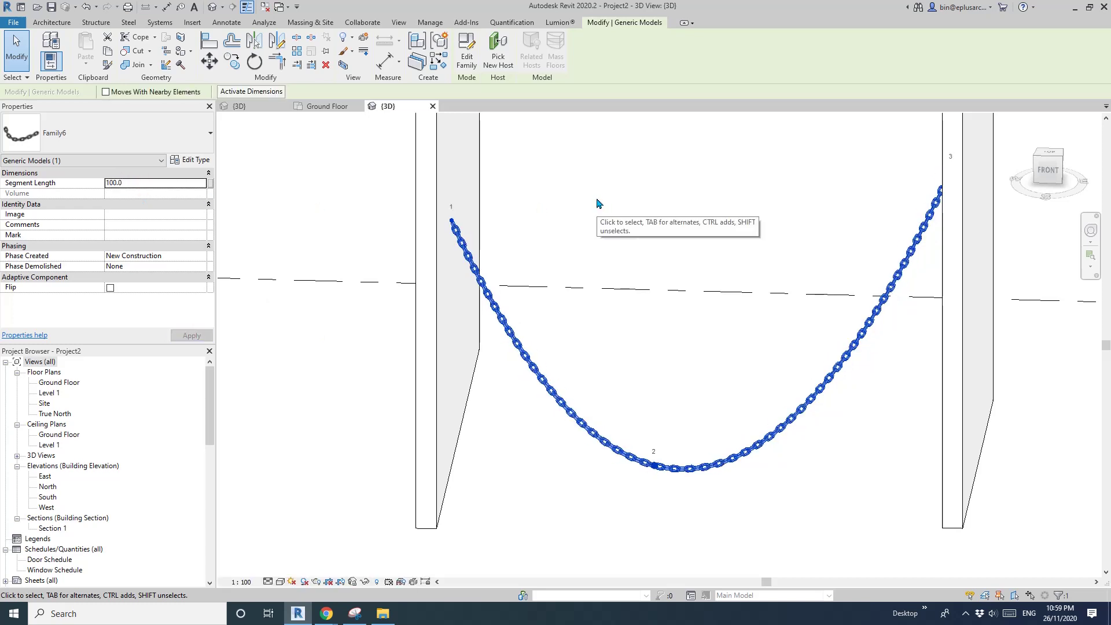
pyautogui.click(598, 204)
# - Temporarily hide the wall with HH and inspect the chain and its middle adaptive point
pyautogui.scroll(-2, 595, 205)
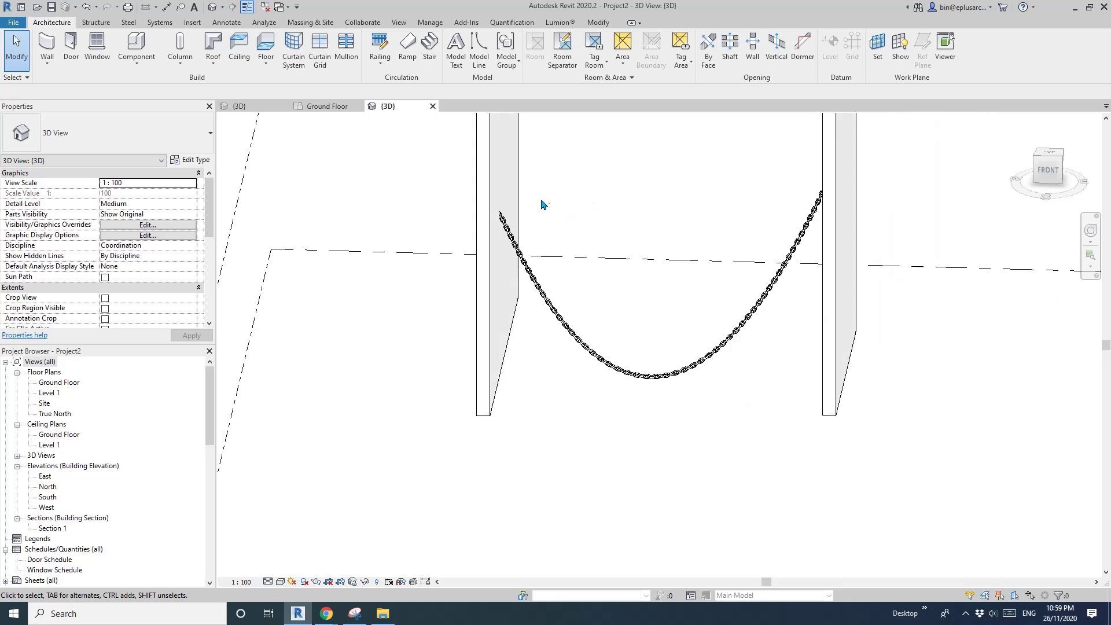
pyautogui.click(509, 199)
pyautogui.press('h')
pyautogui.press('h')
pyautogui.press('h')
pyautogui.press('h')
pyautogui.keyDown('shift'); pyautogui.moveTo(830, 174); pyautogui.dragTo(720, 347, button='middle'); pyautogui.keyUp('shift')
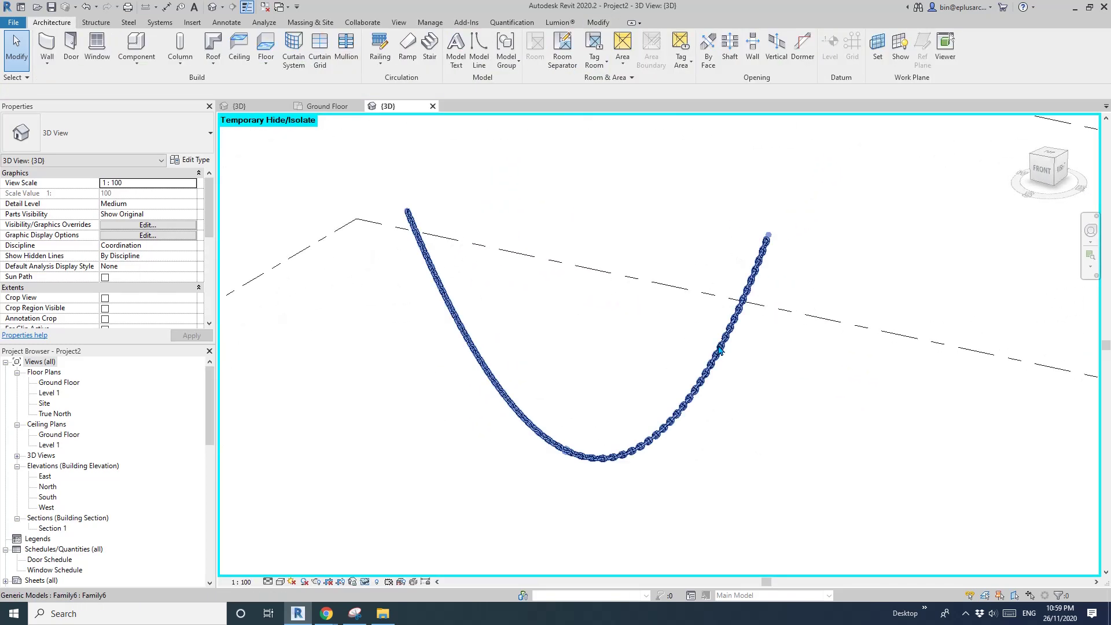
pyautogui.click(720, 347)
pyautogui.click(567, 452)
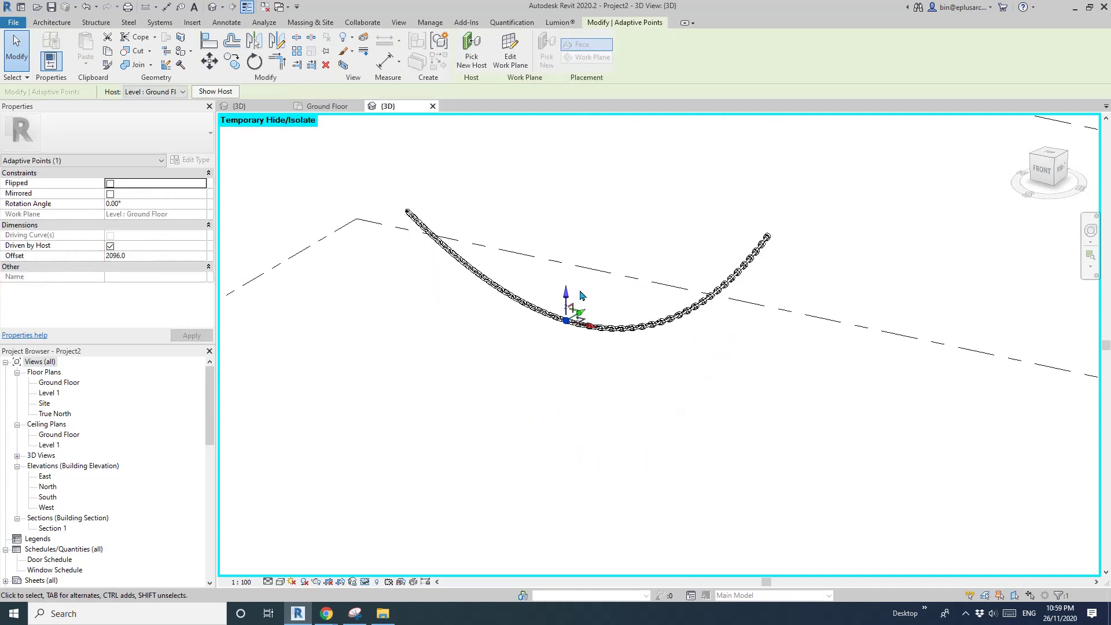
pyautogui.click(581, 292)
pyautogui.scroll(4, 633, 310)
pyautogui.moveTo(647, 329)
pyautogui.keyDown('shift'); pyautogui.mouseDown(button='middle')
pyautogui.moveTo(672, 339)
pyautogui.moveTo(647, 367)
pyautogui.moveTo(577, 344)
pyautogui.moveTo(563, 293)
pyautogui.moveTo(629, 274)
pyautogui.moveTo(602, 297)
pyautogui.moveTo(654, 310)
pyautogui.mouseUp(button='middle'); pyautogui.keyUp('shift')
pyautogui.click(796, 380)
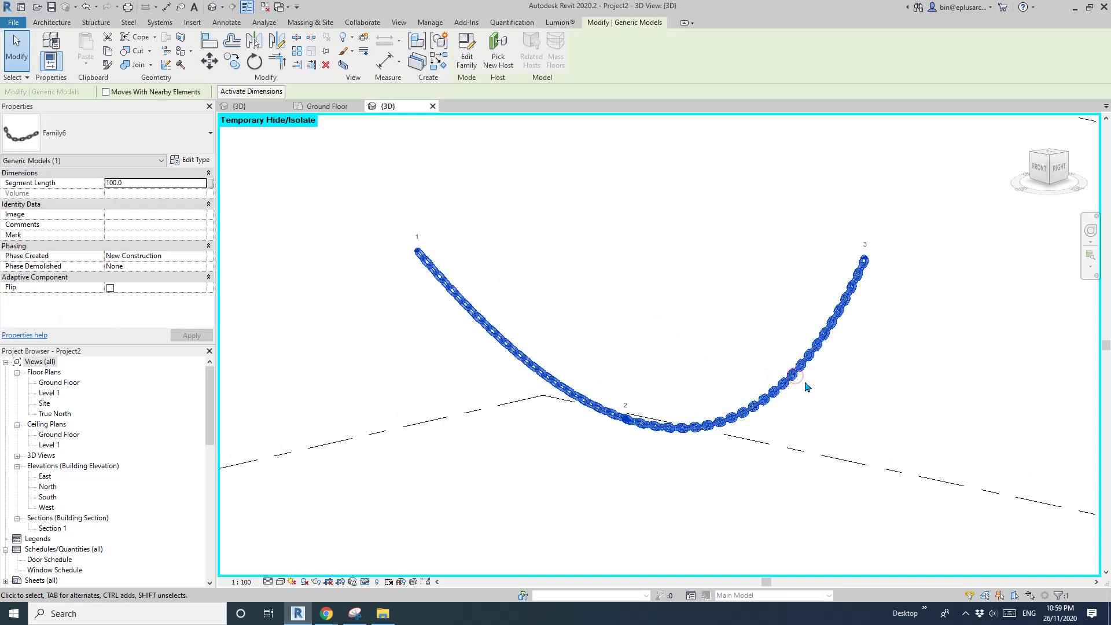